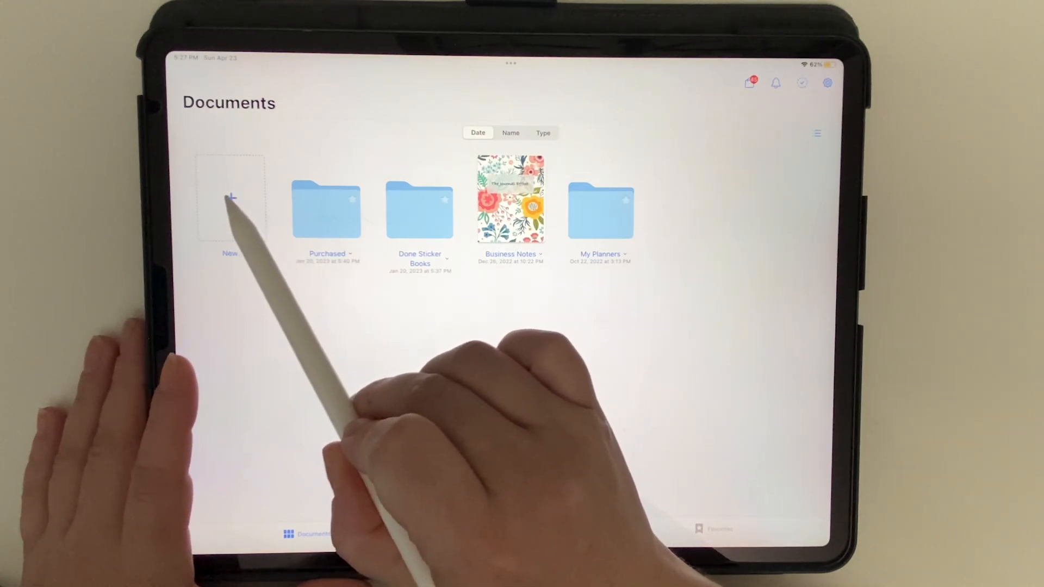
Step: Create a new document from the coral and teal watercolor image in the photo library
click(230, 199)
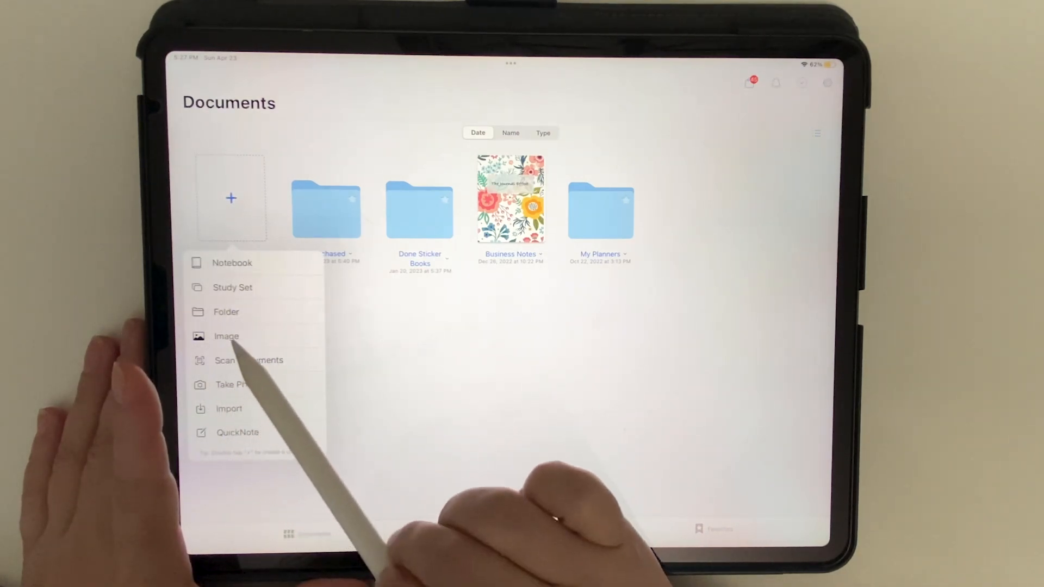
click(227, 336)
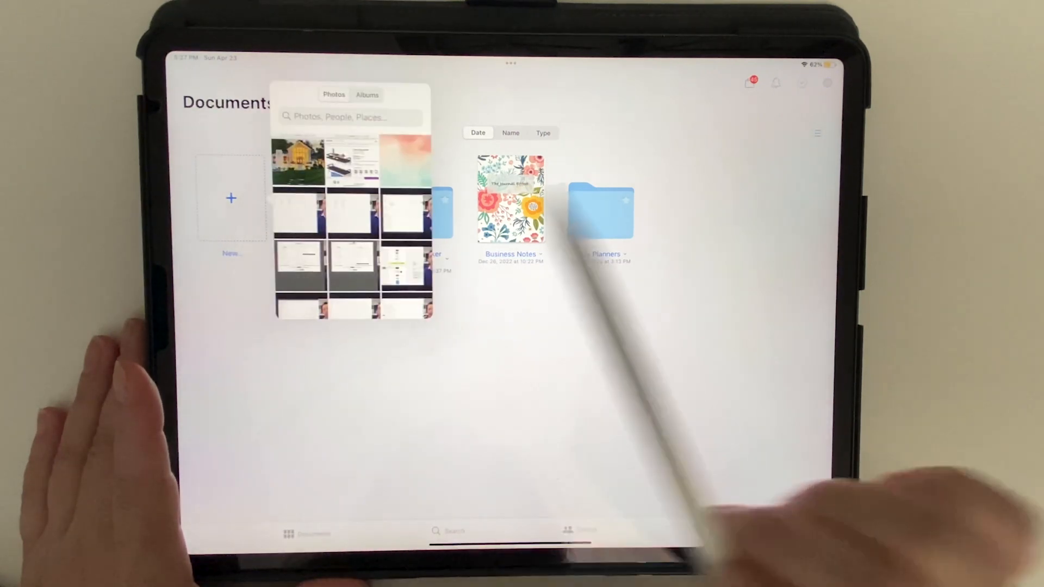
click(402, 174)
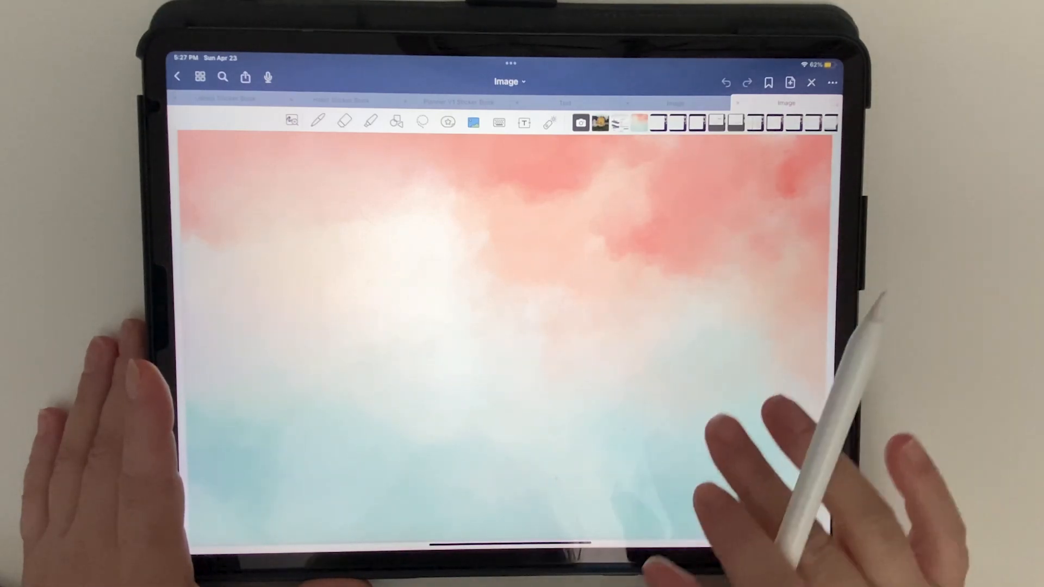
mouse_move(829, 304)
mouse_down()
mouse_move(226, 289)
mouse_move(165, 304)
mouse_up()
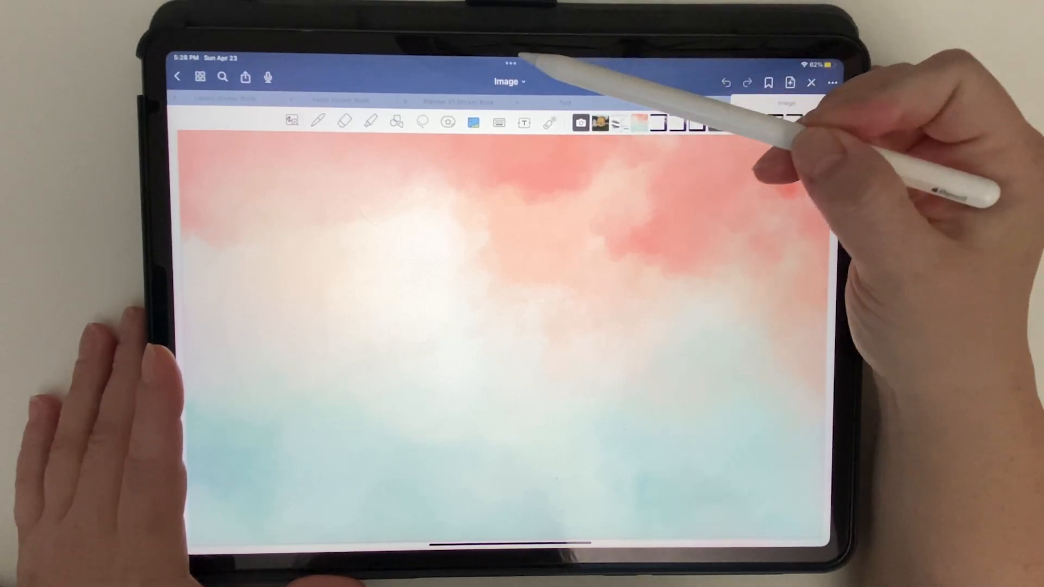
Step: Open the Files app in Split View beside the watercolor document
click(509, 63)
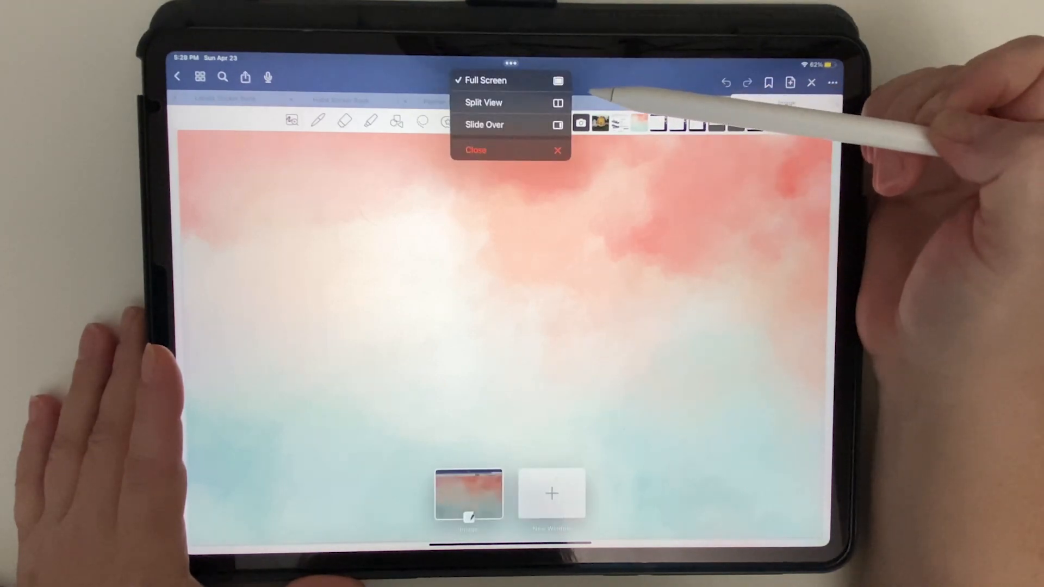
click(519, 101)
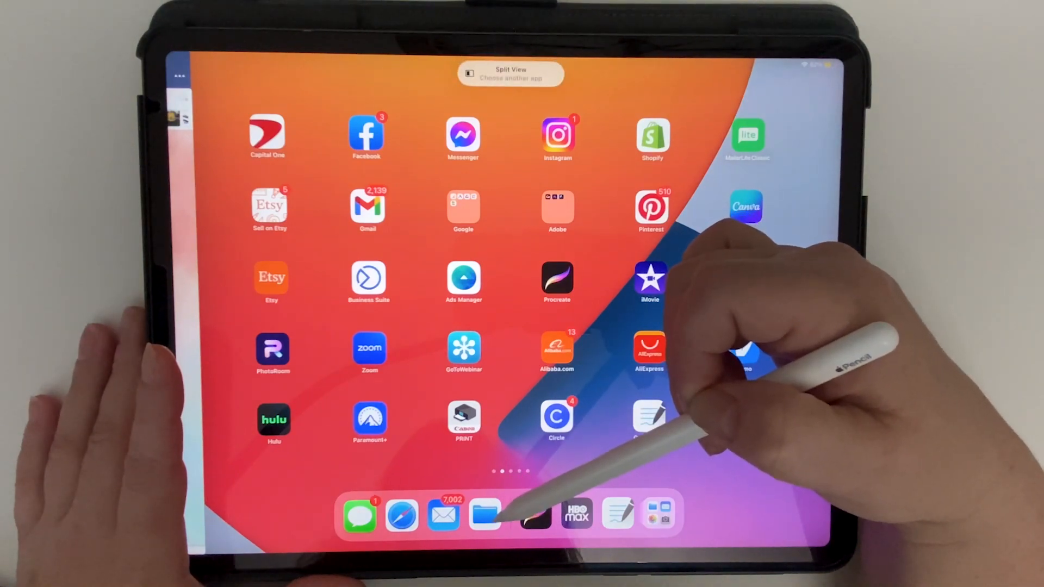
click(484, 514)
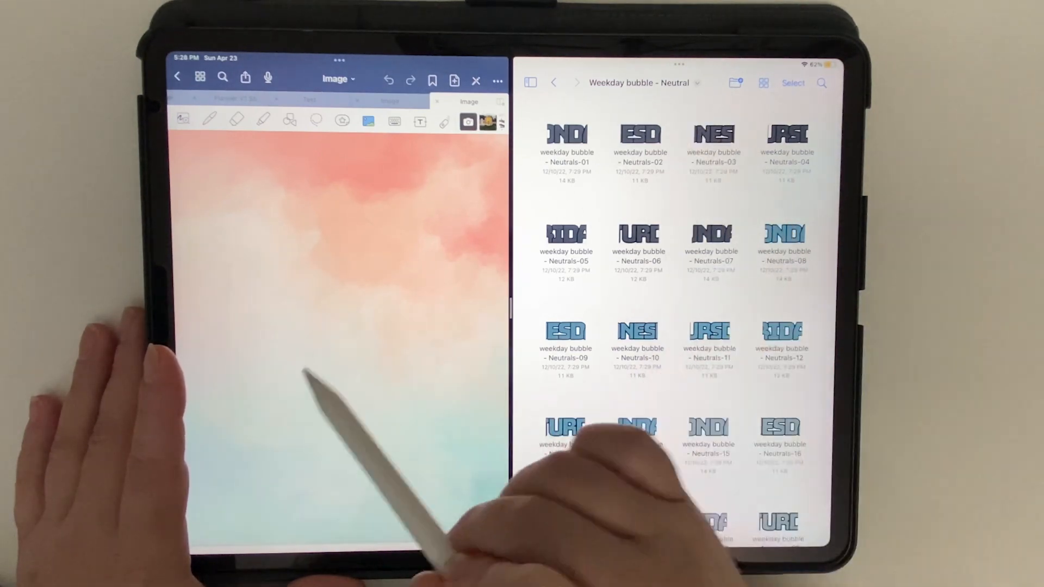
Step: Add the dark blue MONDAY to FRIDAY stickers from Files in a vertical stack, then return the document to full screen
drag(576, 139, 348, 239)
drag(652, 136, 307, 291)
drag(723, 135, 301, 355)
drag(788, 138, 353, 416)
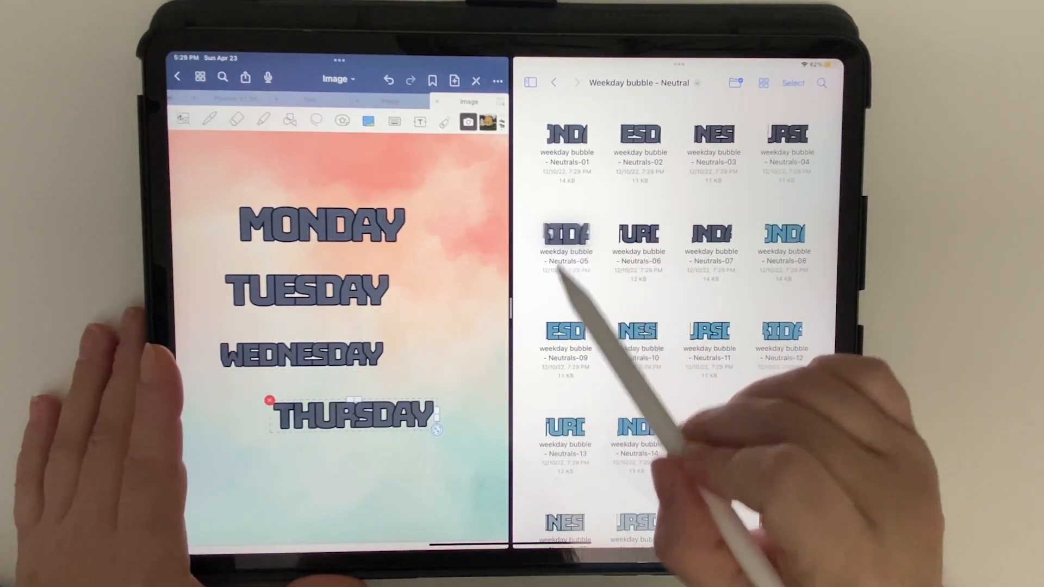
drag(333, 496, 326, 492)
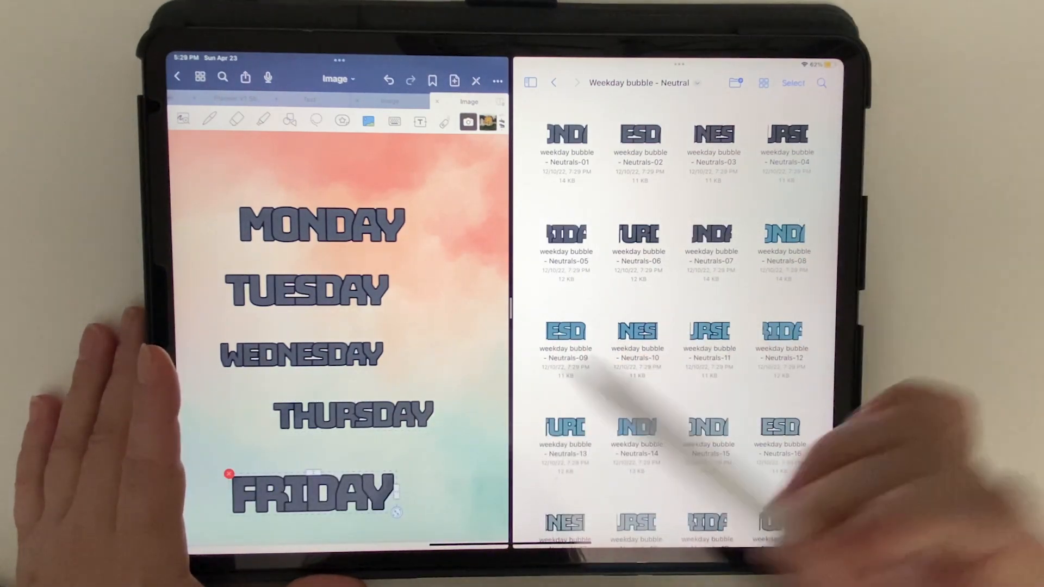
drag(349, 502, 373, 481)
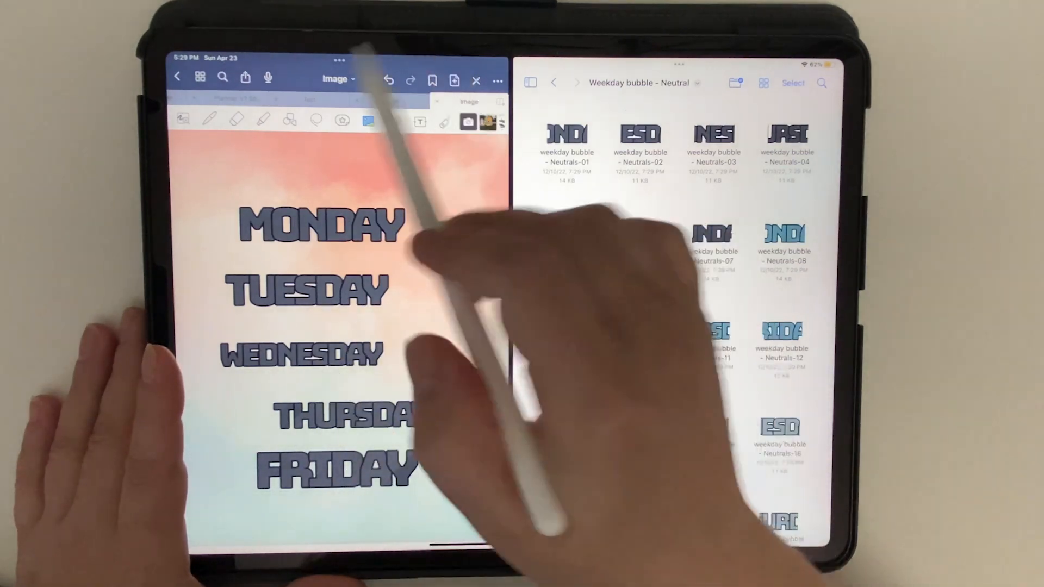
click(340, 59)
click(314, 77)
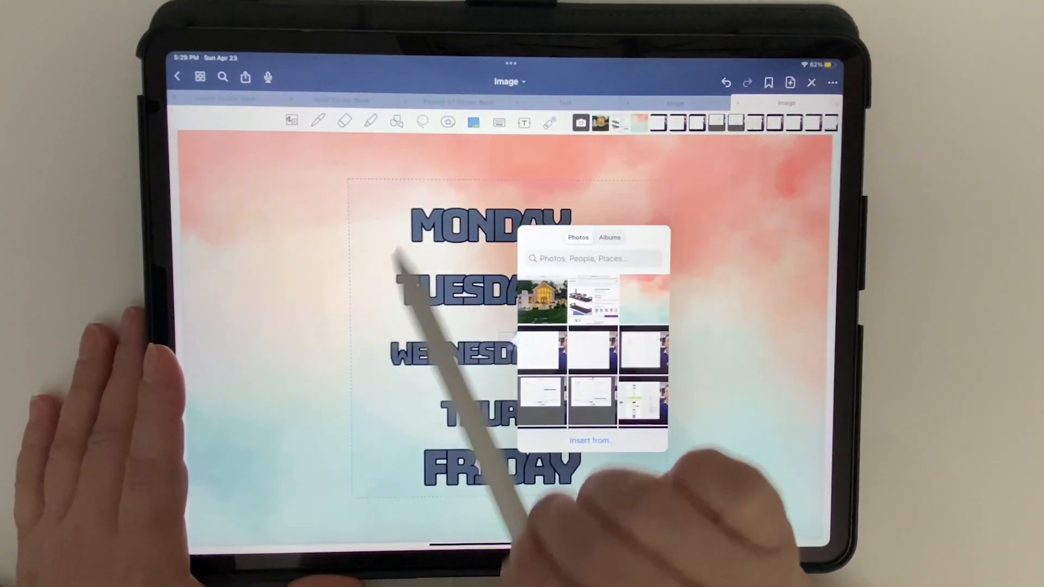
Step: With the Image tool, move the MONDAY sticker slightly up and to the right, then enlarge it
click(473, 123)
click(474, 123)
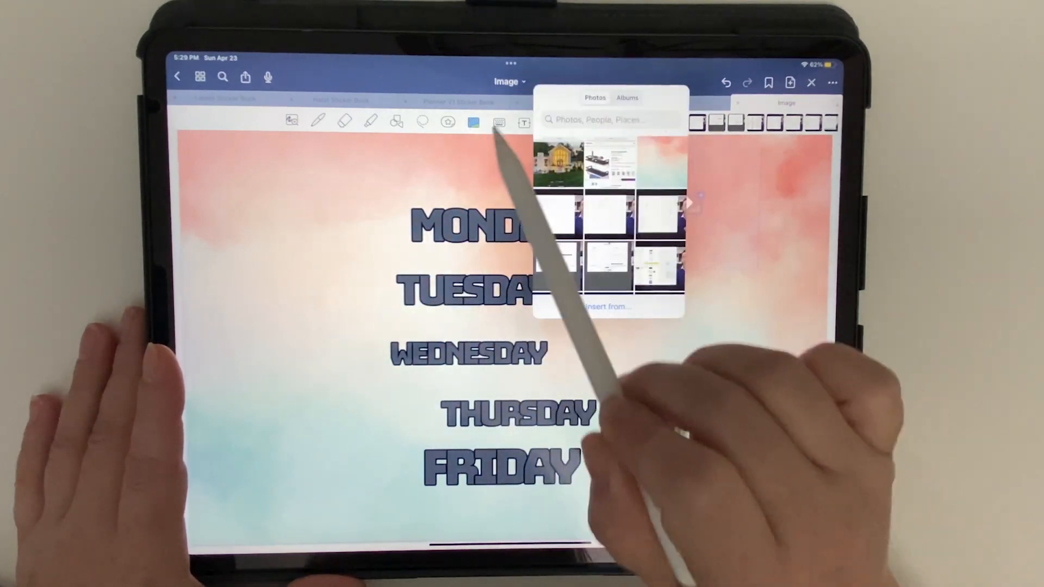
click(507, 296)
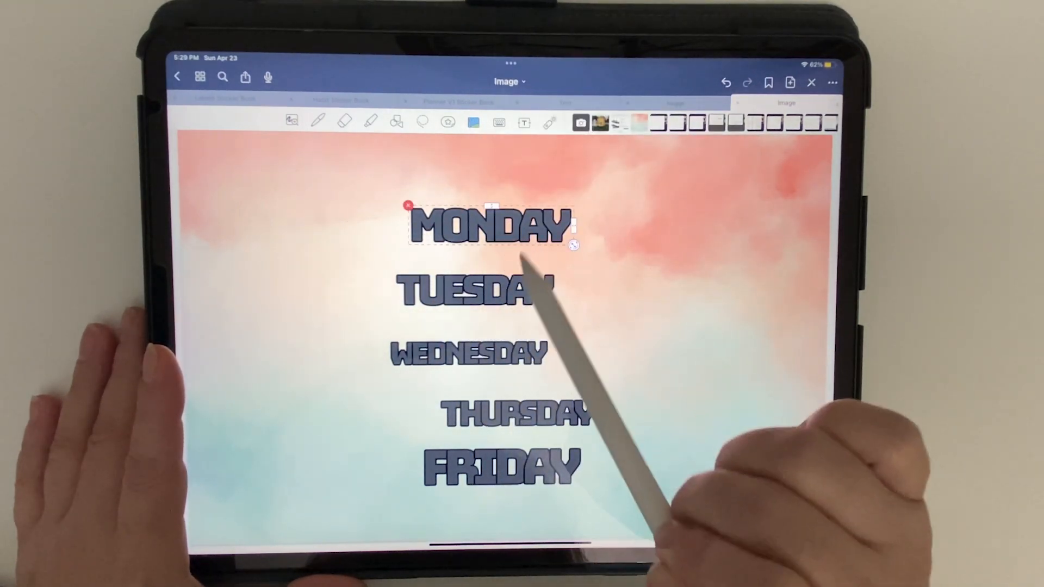
drag(544, 239, 566, 222)
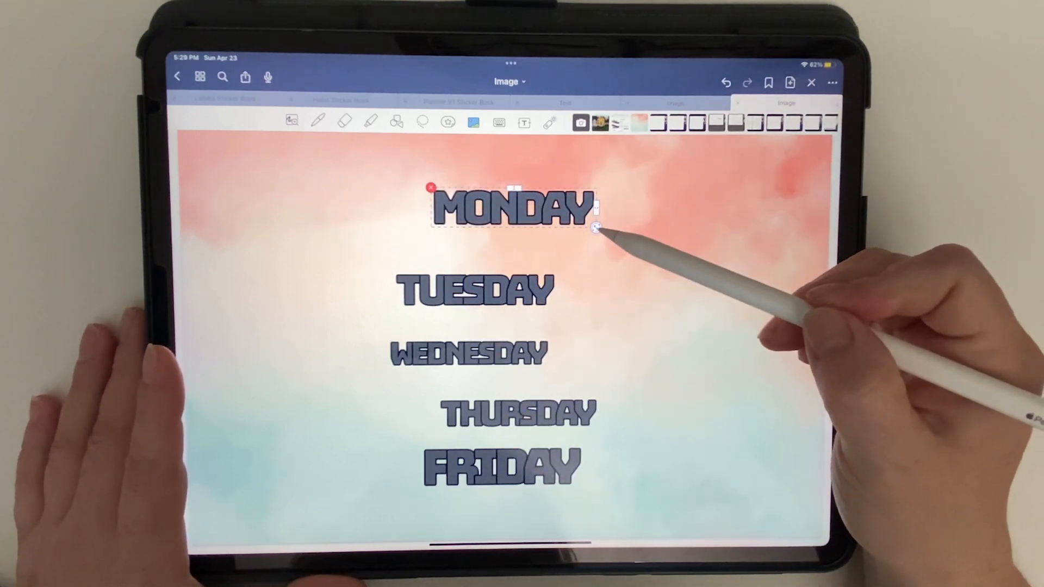
mouse_move(598, 229)
mouse_down()
mouse_move(677, 257)
mouse_move(582, 372)
mouse_move(465, 373)
mouse_move(680, 233)
mouse_move(643, 231)
mouse_up()
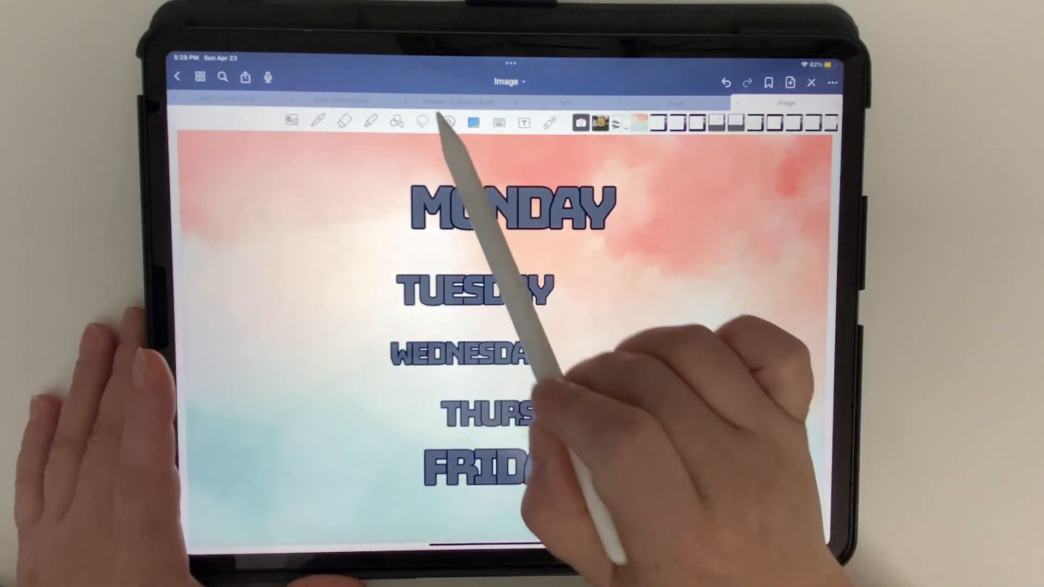
Step: Lasso the MONDAY sticker, shift it slightly left and resize it a little smaller
click(423, 120)
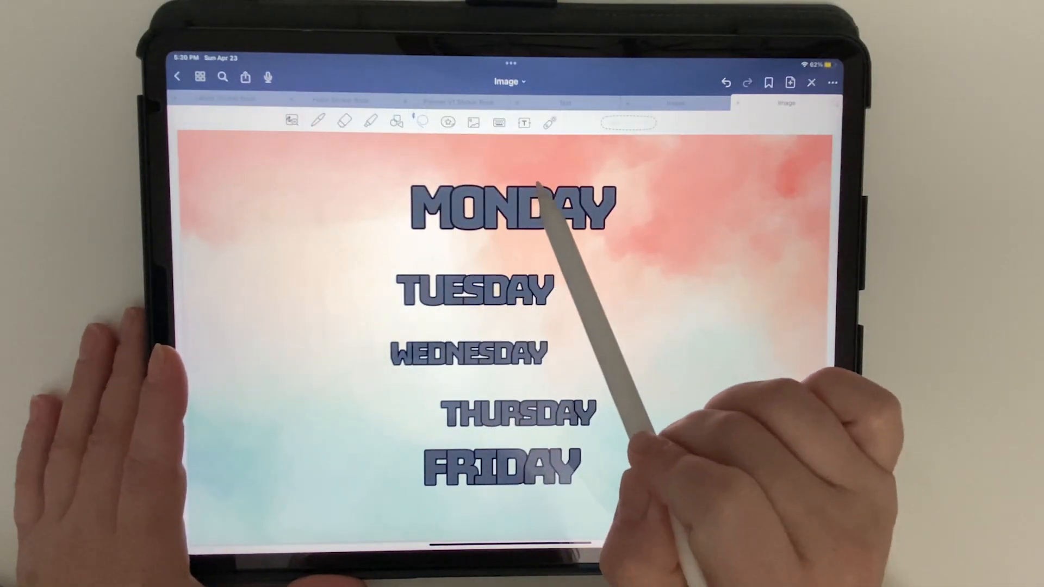
drag(511, 217, 501, 217)
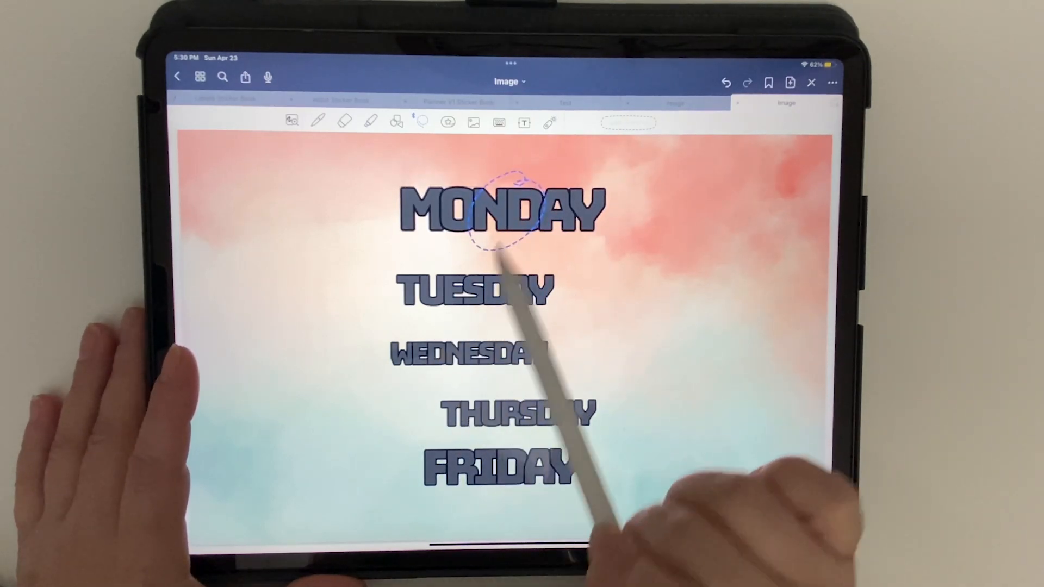
click(500, 240)
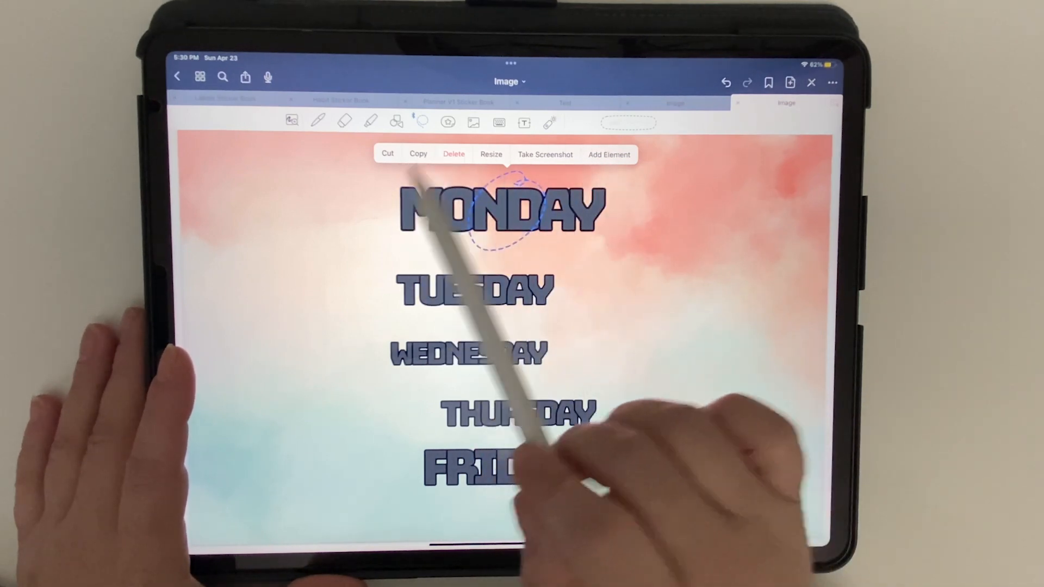
mouse_move(608, 235)
mouse_down()
mouse_move(664, 245)
mouse_move(593, 237)
mouse_move(693, 252)
mouse_move(599, 237)
mouse_up()
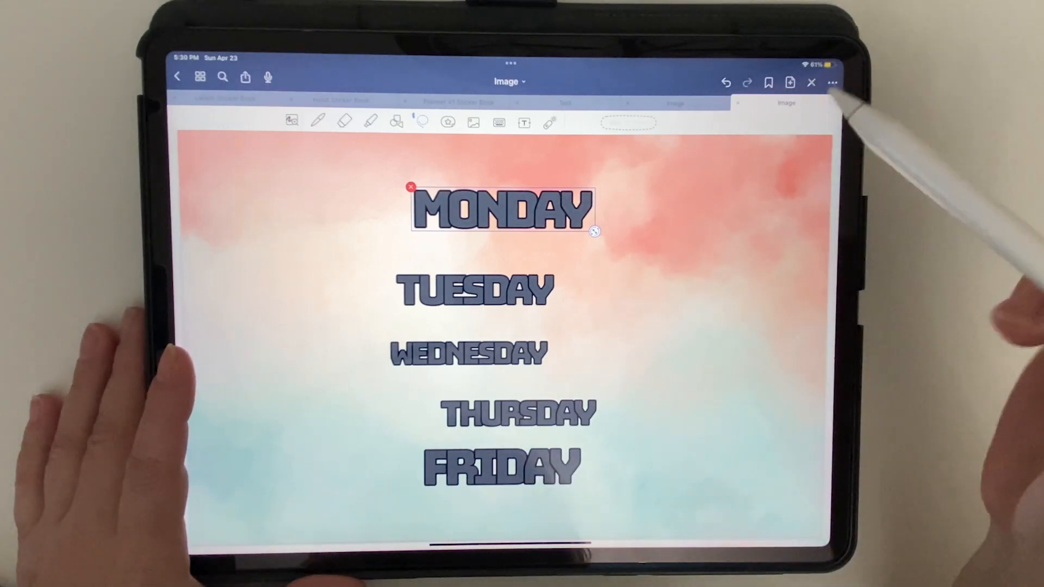
click(631, 191)
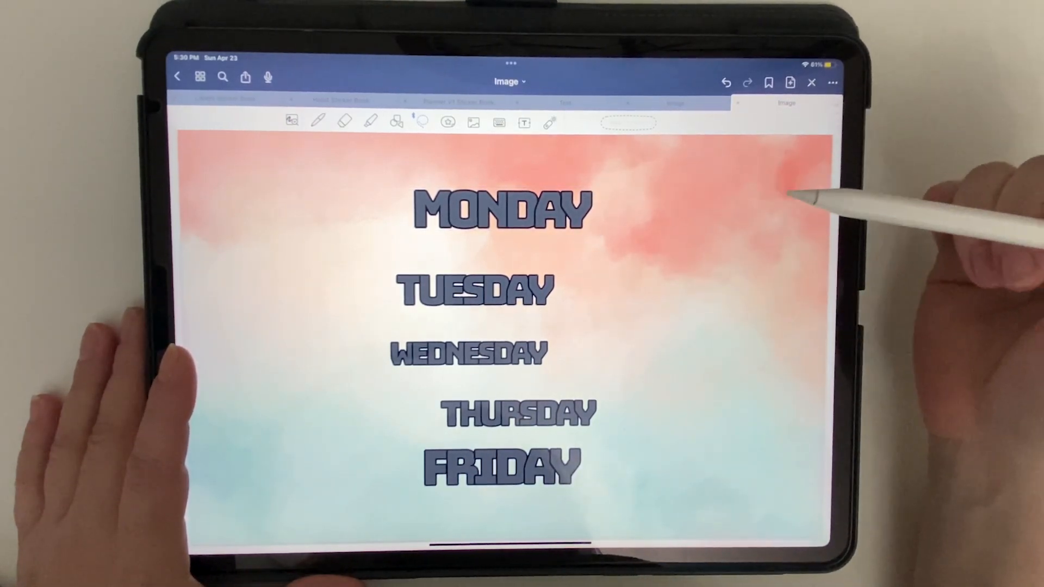
Step: Reposition the five weekday stickers with the Image tool into a closely spaced, aligned column
click(473, 122)
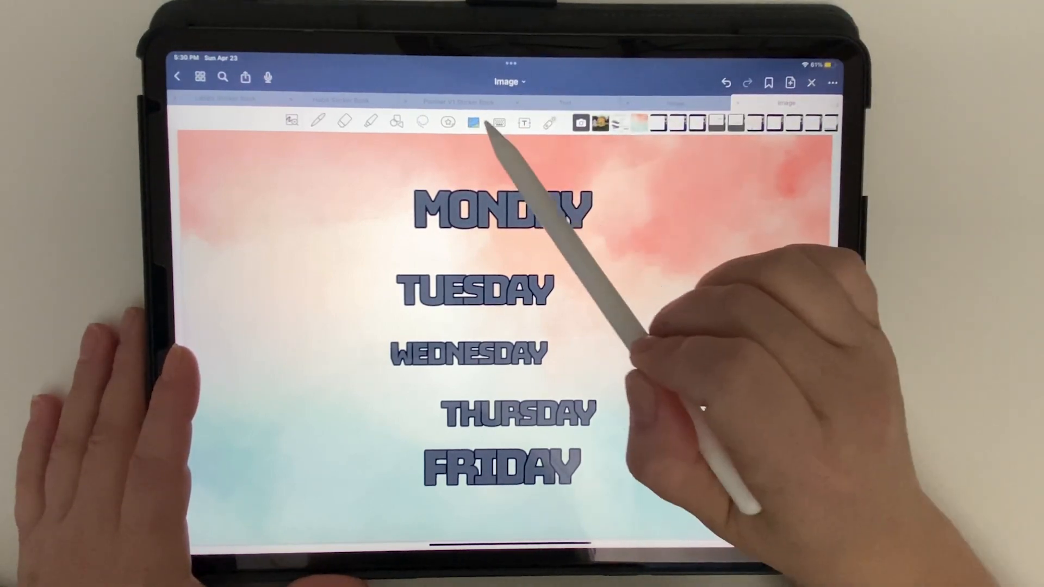
click(552, 228)
mouse_move(551, 228)
mouse_down()
mouse_move(532, 209)
mouse_move(607, 242)
mouse_move(574, 223)
mouse_up()
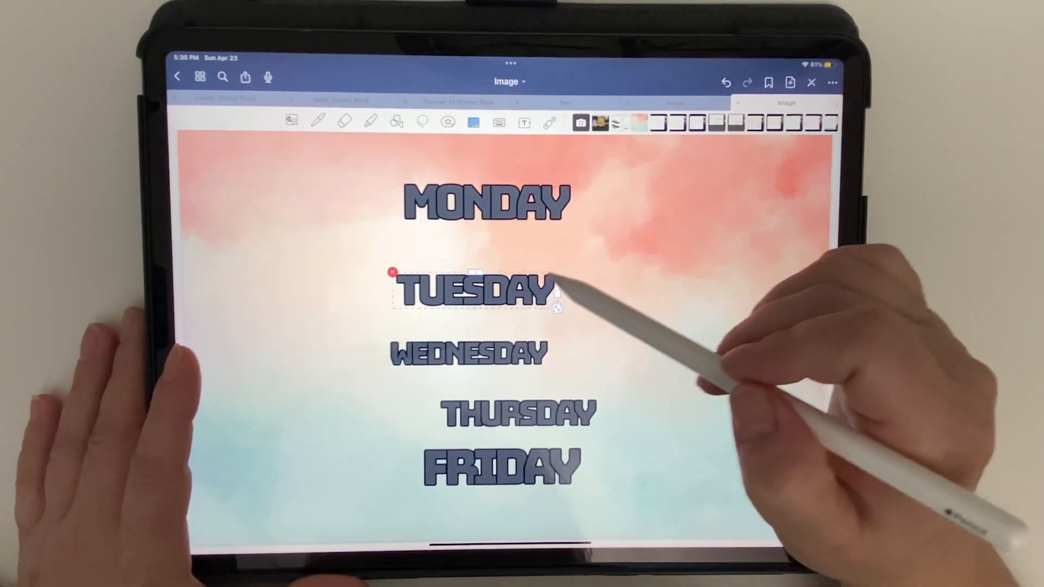
drag(538, 300, 526, 284)
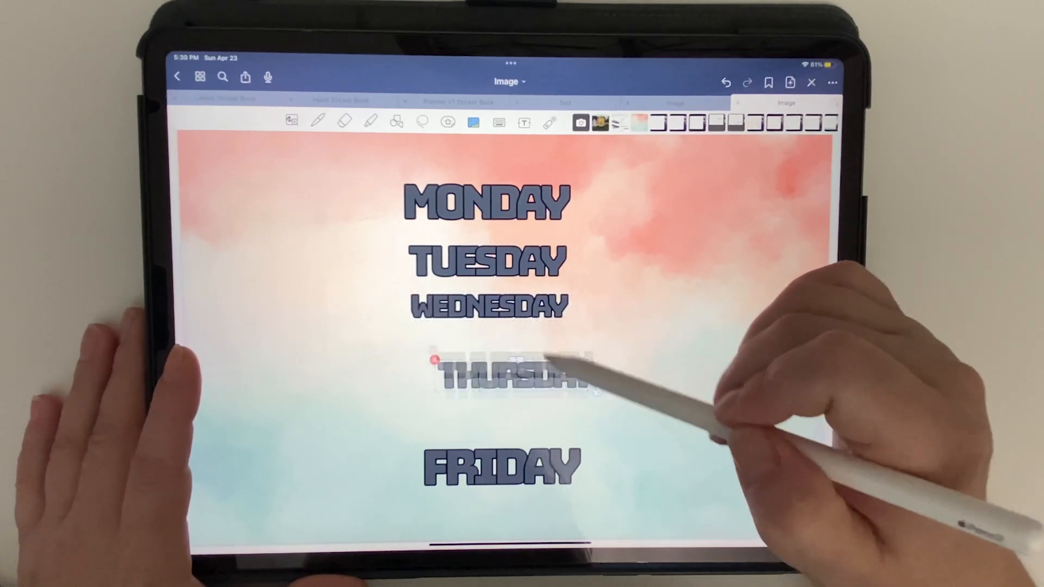
drag(540, 477, 516, 401)
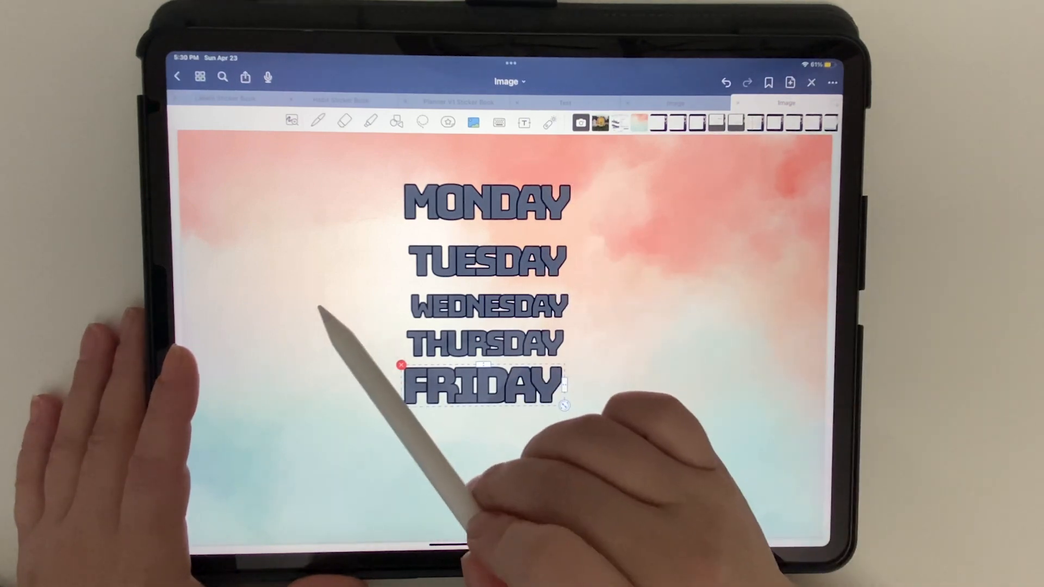
click(325, 311)
click(614, 184)
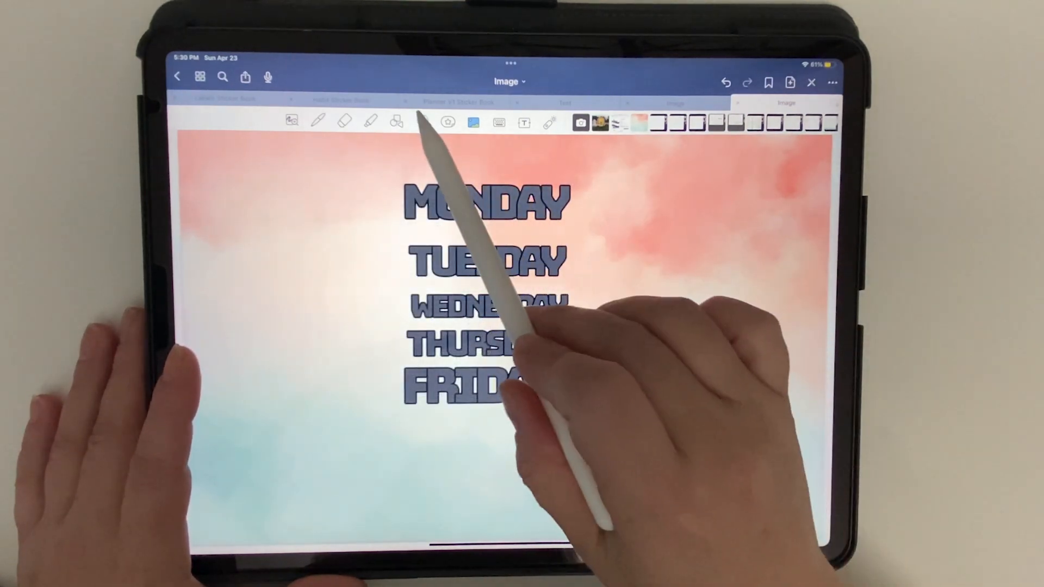
Step: Lasso all five weekday stickers and resize them together slightly smaller
click(423, 121)
mouse_move(510, 162)
mouse_down()
mouse_move(415, 229)
mouse_move(432, 428)
mouse_move(543, 213)
mouse_up()
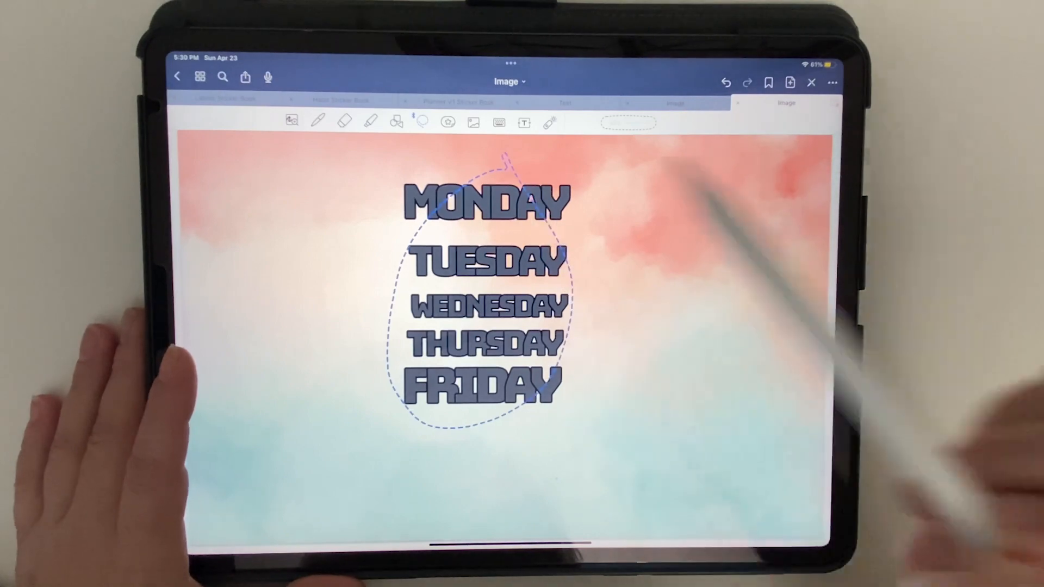
click(461, 415)
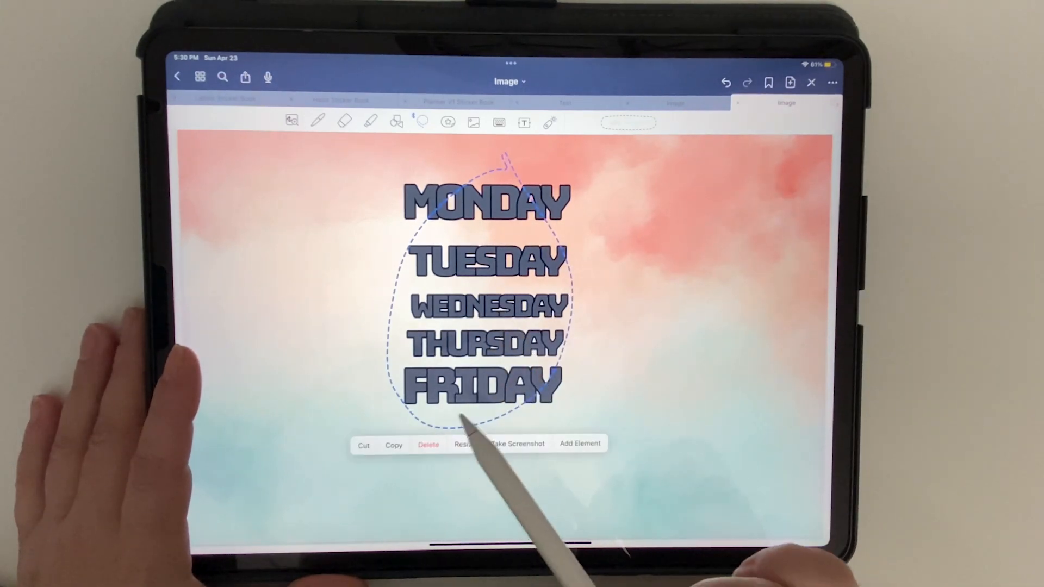
click(465, 444)
mouse_move(572, 406)
mouse_down()
mouse_move(652, 484)
mouse_move(644, 514)
mouse_move(570, 393)
mouse_up()
mouse_move(551, 379)
mouse_down()
mouse_move(614, 469)
mouse_move(563, 394)
mouse_up()
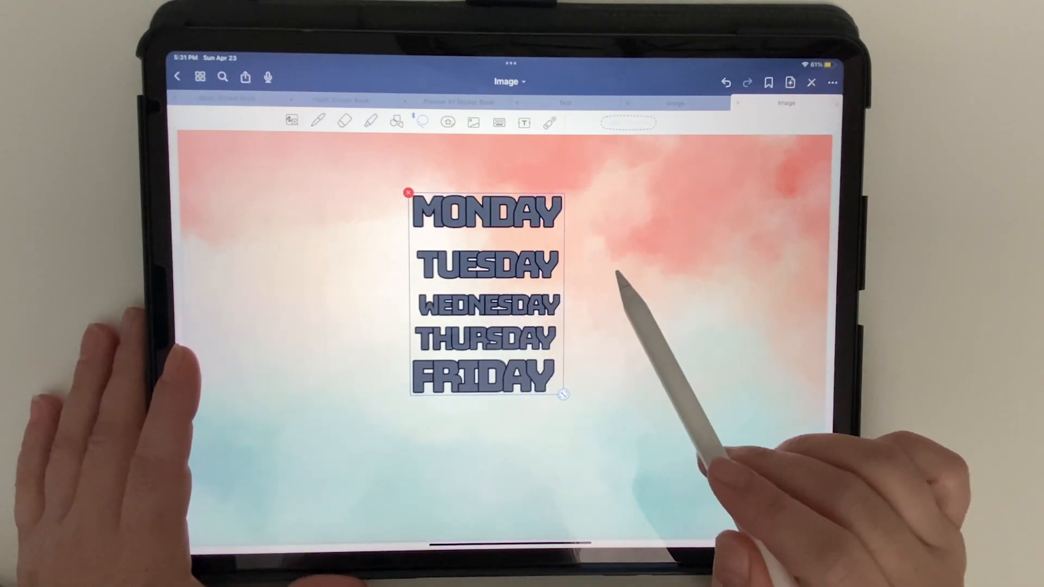
click(594, 366)
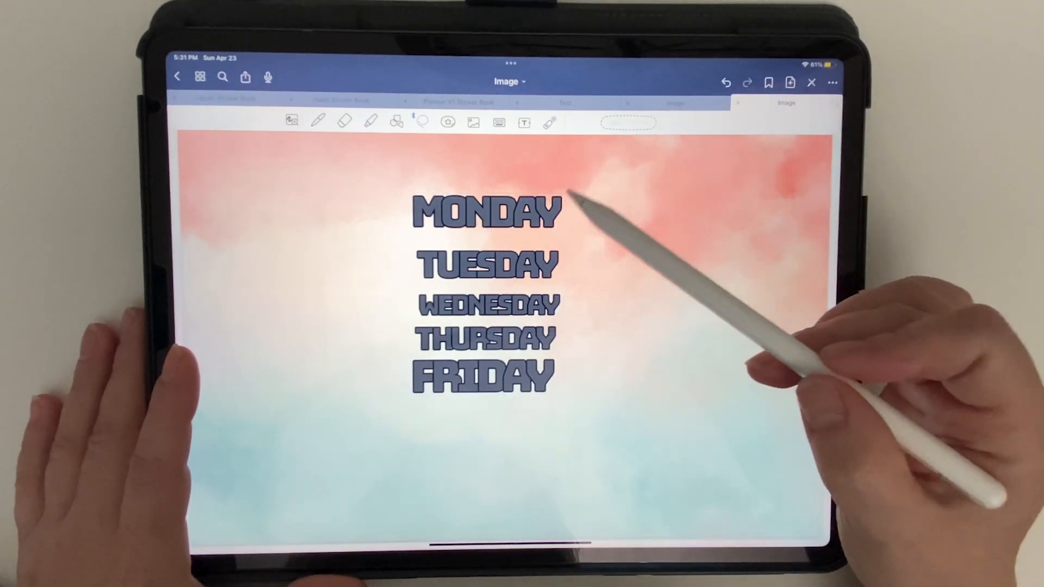
Step: Move the MONDAY sticker up and to the right, away from the other weekdays, using the Lasso and Image tools
click(554, 218)
drag(557, 218, 598, 198)
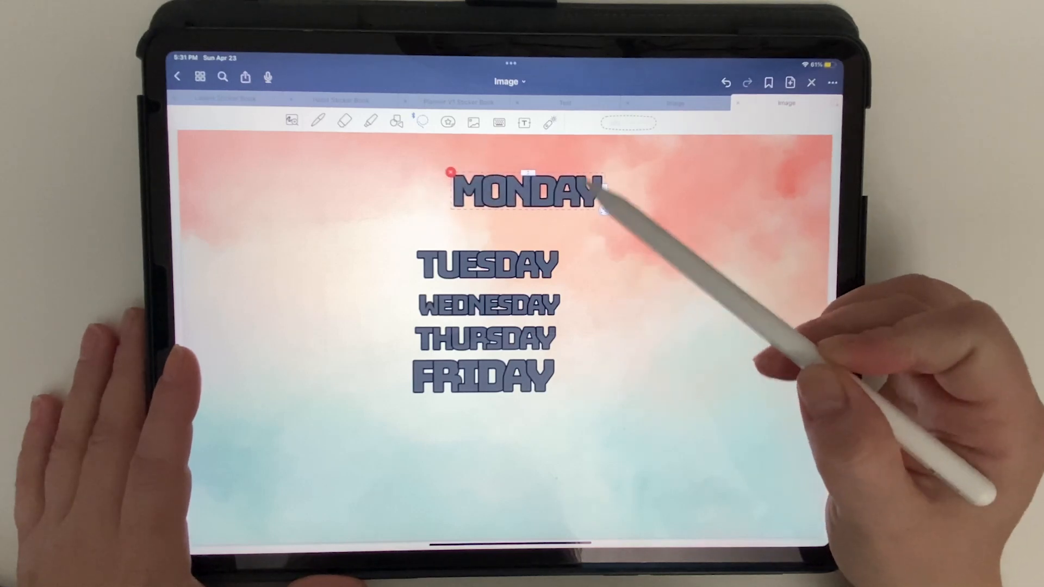
click(473, 122)
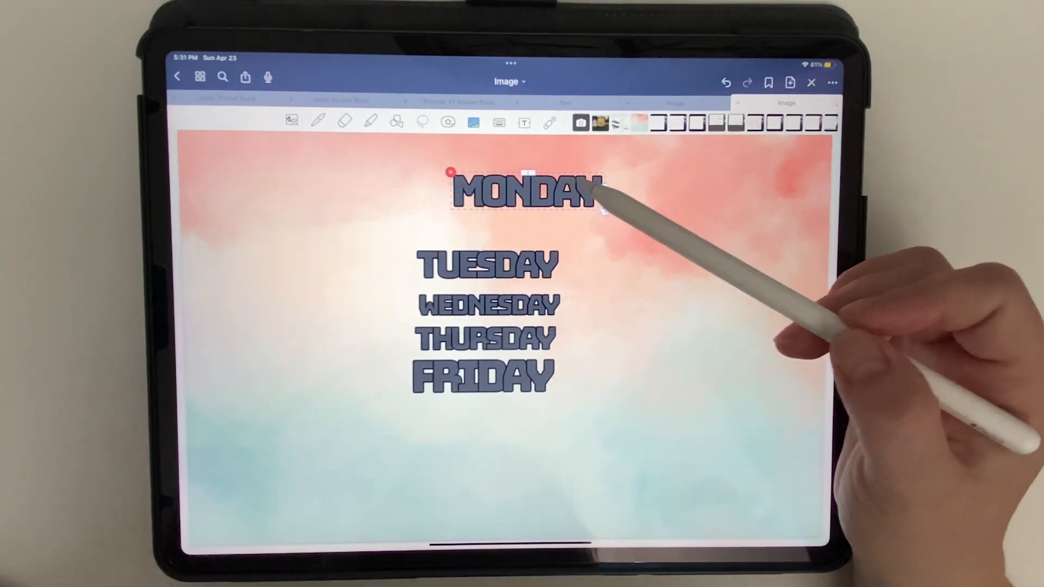
mouse_move(596, 186)
mouse_down()
mouse_move(601, 447)
mouse_move(634, 392)
mouse_move(598, 198)
mouse_up()
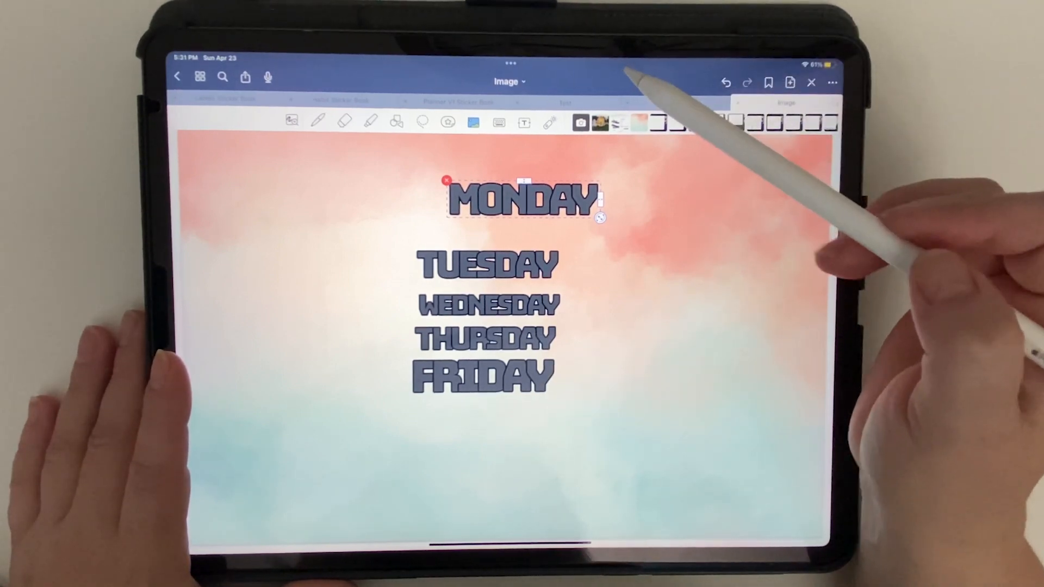
Step: Try the rectangle crop on the MONDAY sticker by pulling its right edge inward and back out
click(598, 196)
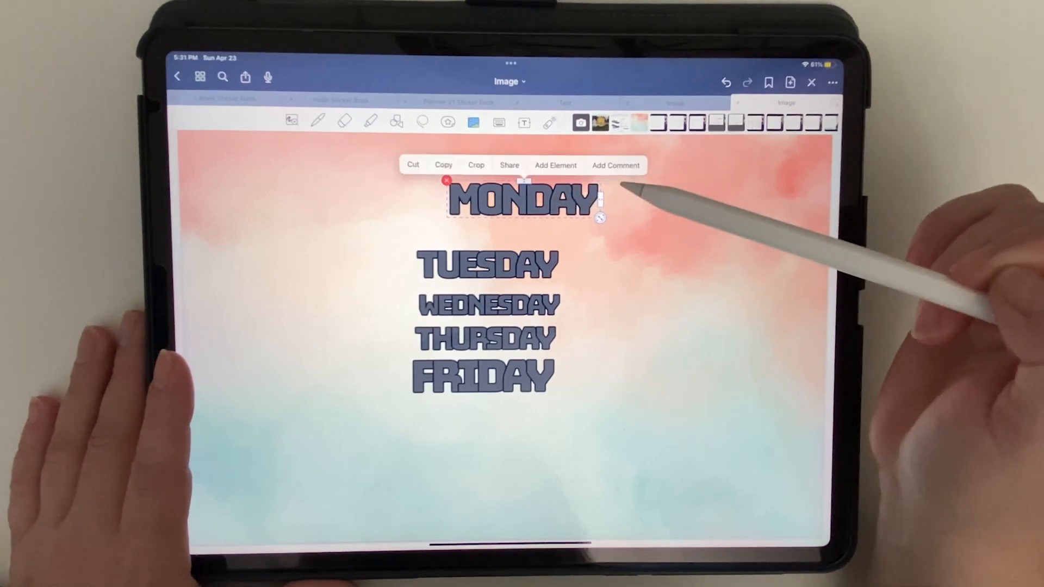
click(479, 165)
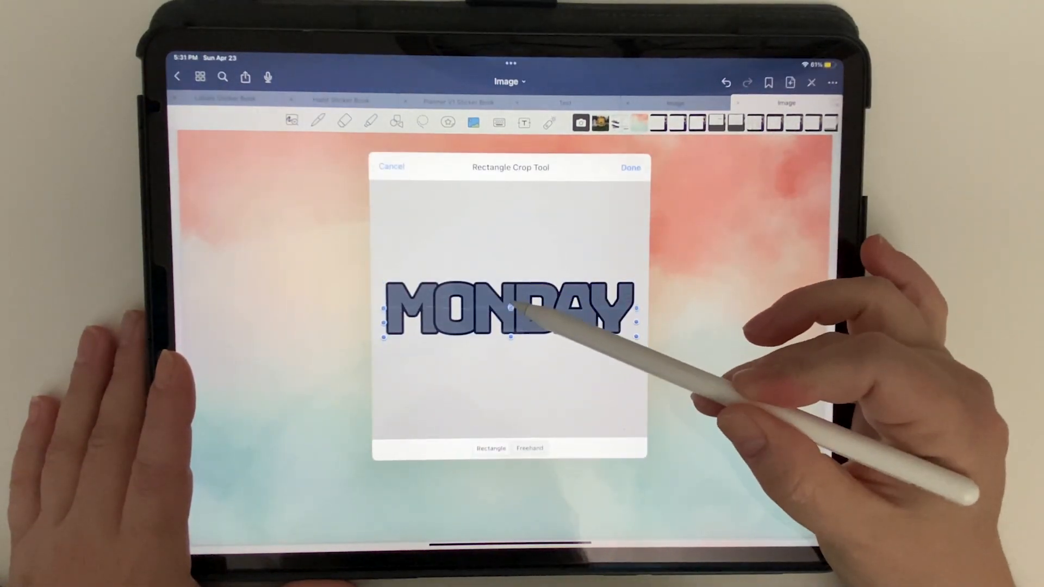
mouse_move(637, 308)
mouse_down()
mouse_move(616, 308)
mouse_move(636, 308)
mouse_up()
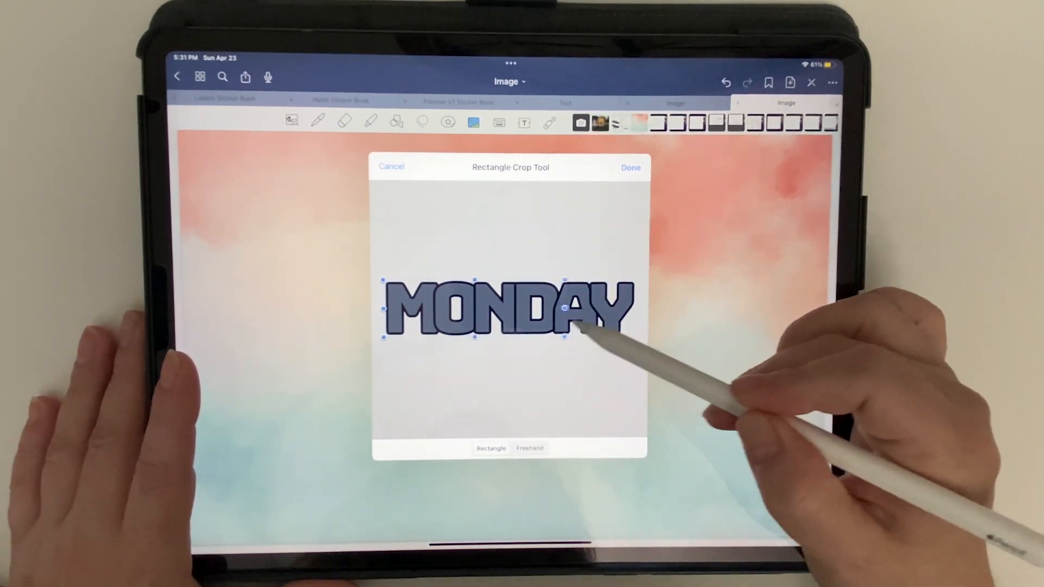
click(631, 167)
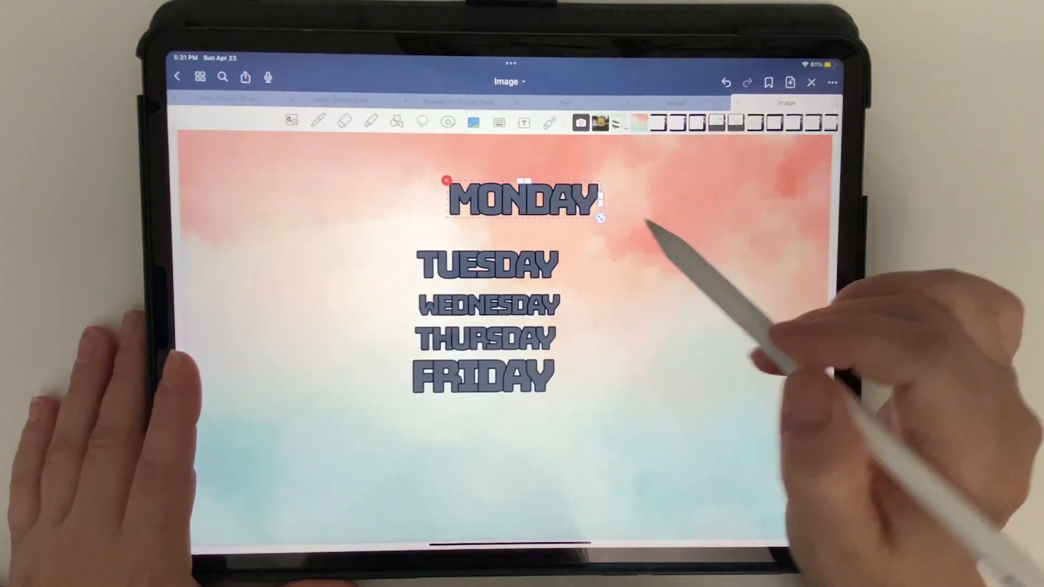
Step: Move the MONDAY, TUESDAY and WEDNESDAY stickers to the left side of the page, one below another
mouse_move(545, 219)
mouse_down()
mouse_move(326, 209)
mouse_move(305, 190)
mouse_up()
click(535, 272)
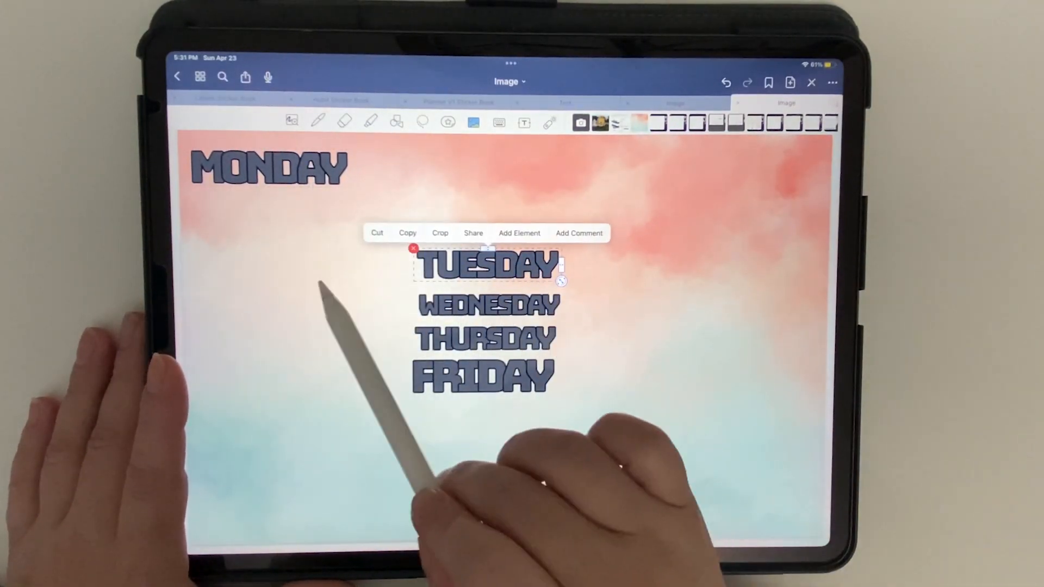
mouse_move(497, 269)
mouse_down()
mouse_move(291, 255)
mouse_move(280, 221)
mouse_up()
click(501, 308)
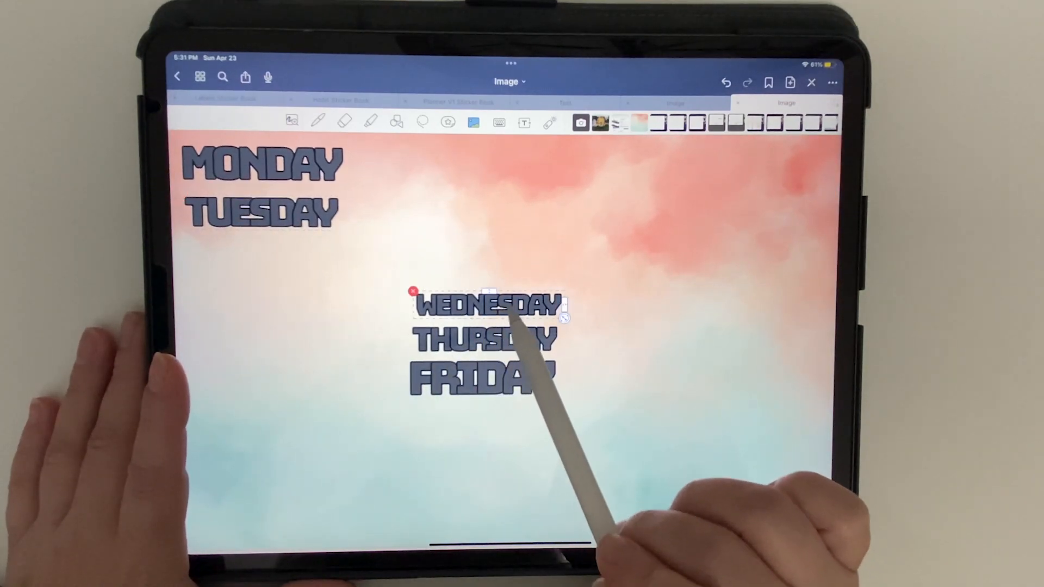
drag(503, 307, 303, 314)
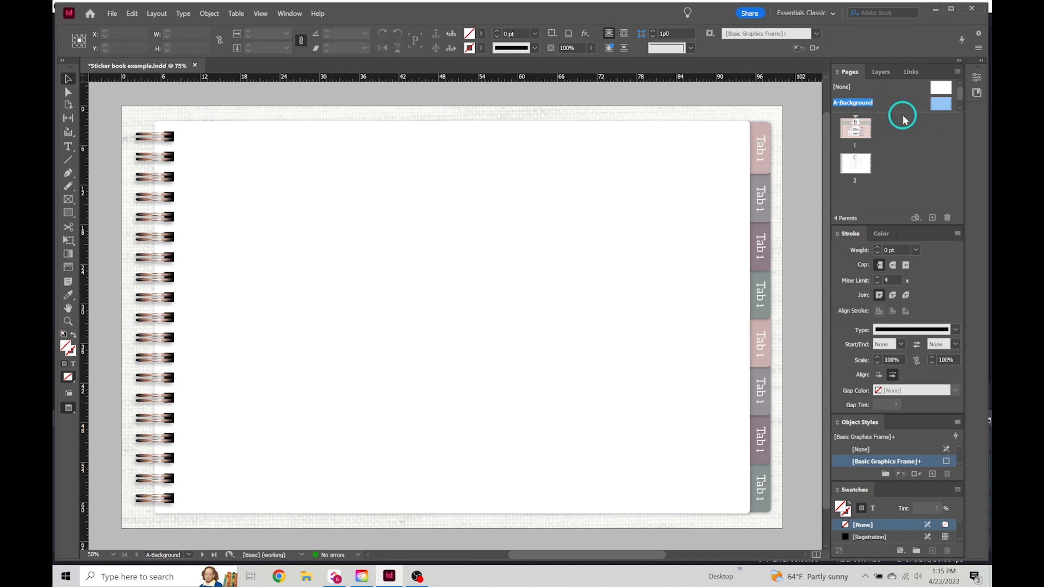
Step: Switch to InDesign and enlarge the parent pages list of the sticker book document to show all parents
drag(904, 113, 906, 159)
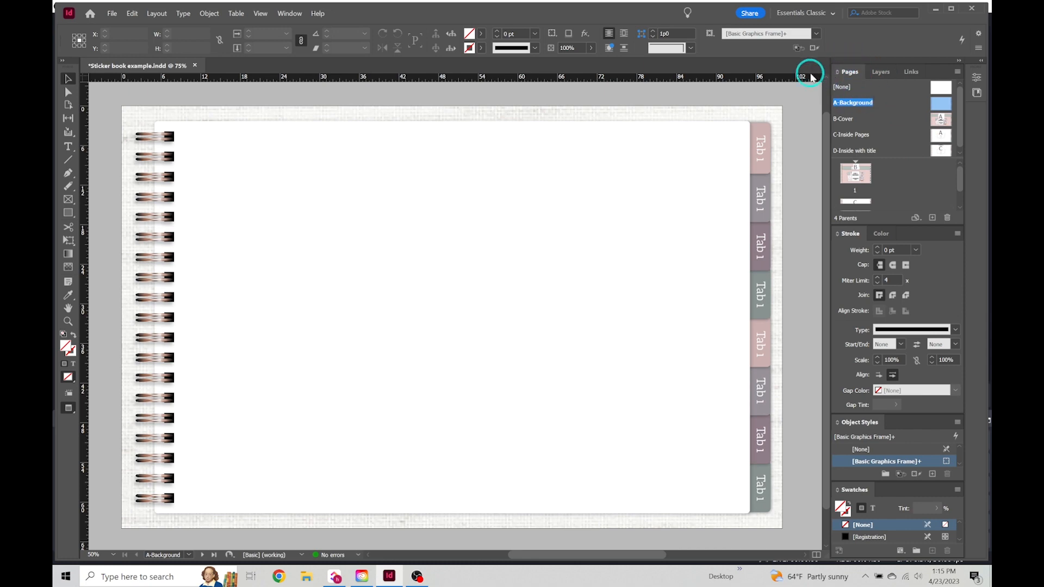
click(283, 15)
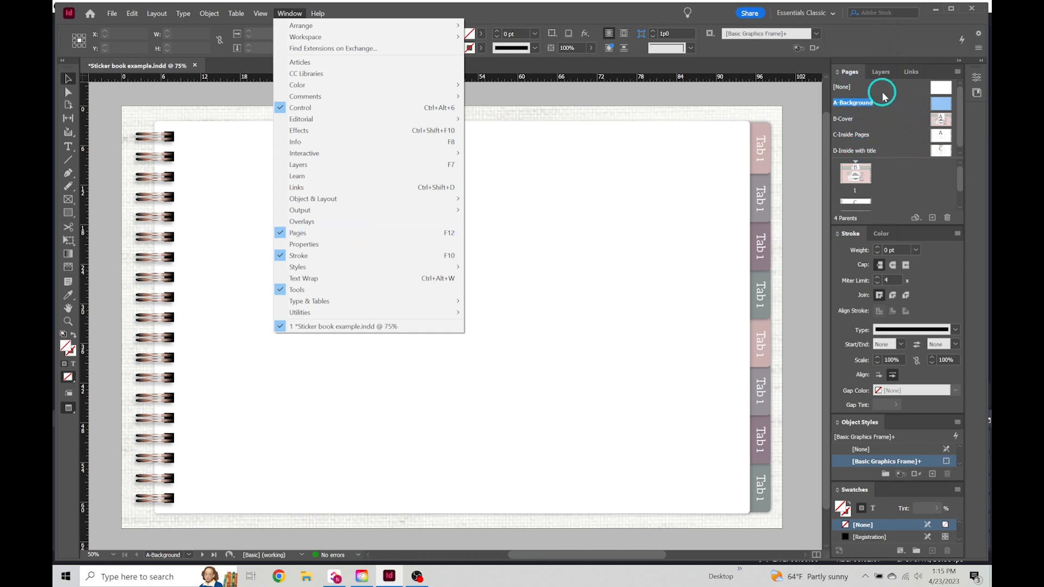
click(872, 49)
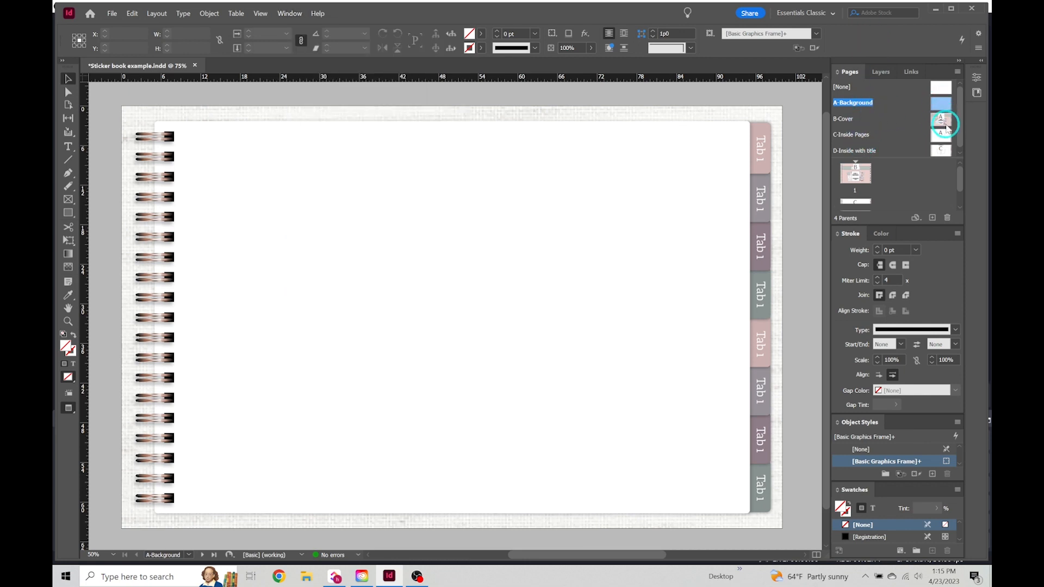
Step: Look through the document pages and their applied parents, and open the A-Background parent page
drag(936, 147, 884, 169)
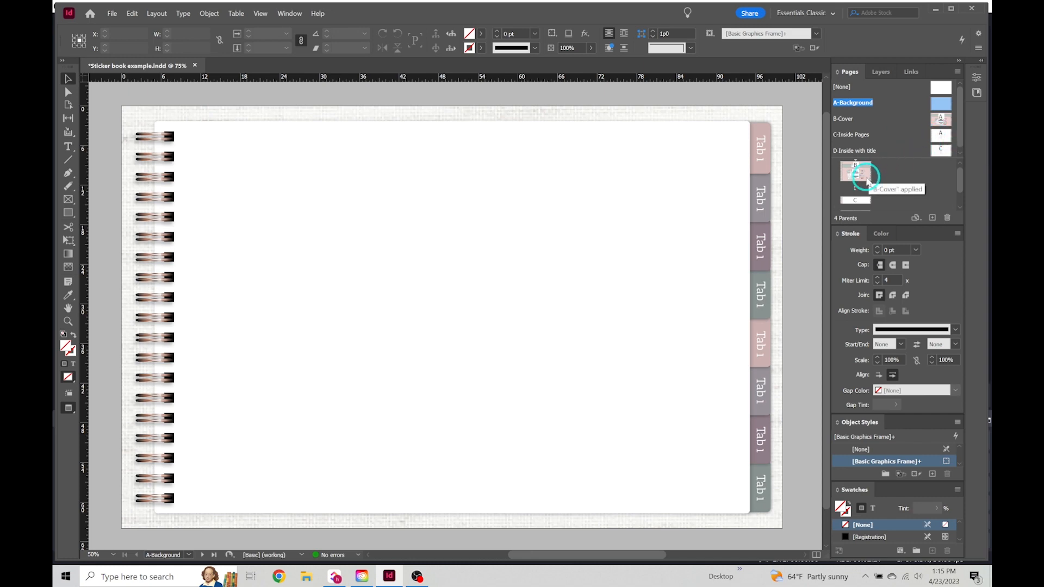
scroll(866, 180, down, 2)
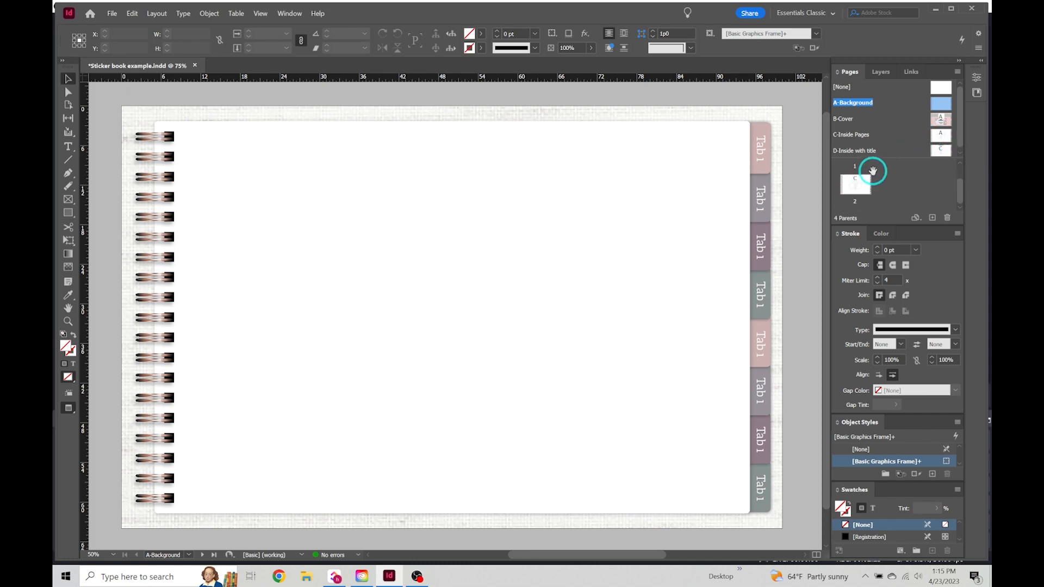
scroll(850, 177, down, 1)
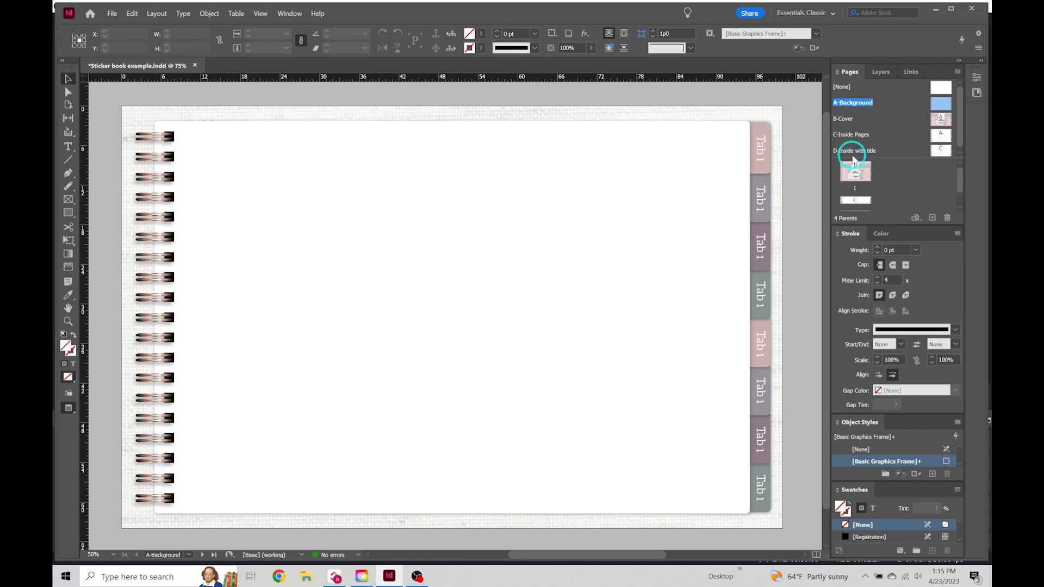
double_click(939, 104)
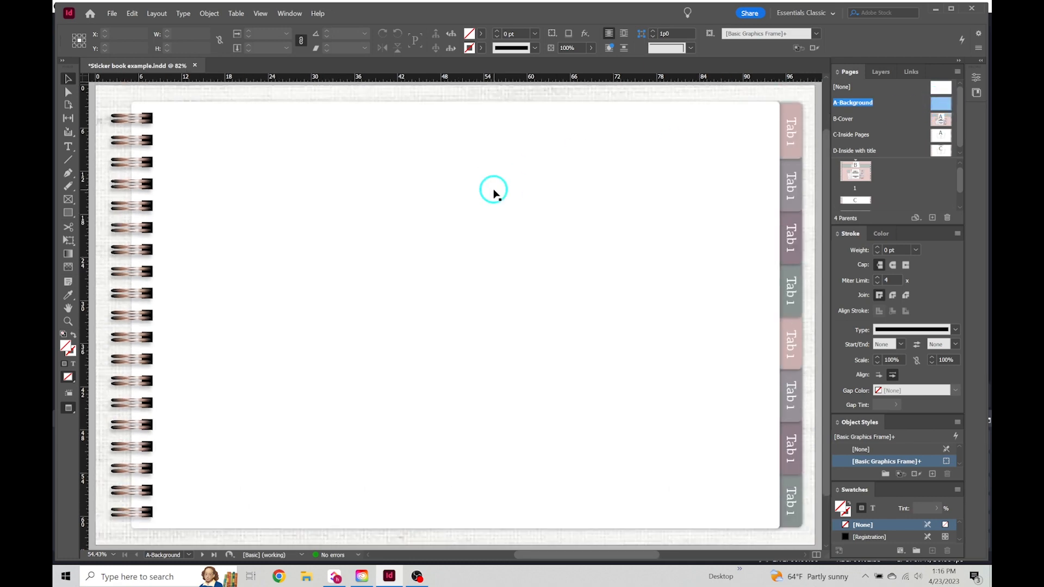
alt+scroll(494, 194, down, 1)
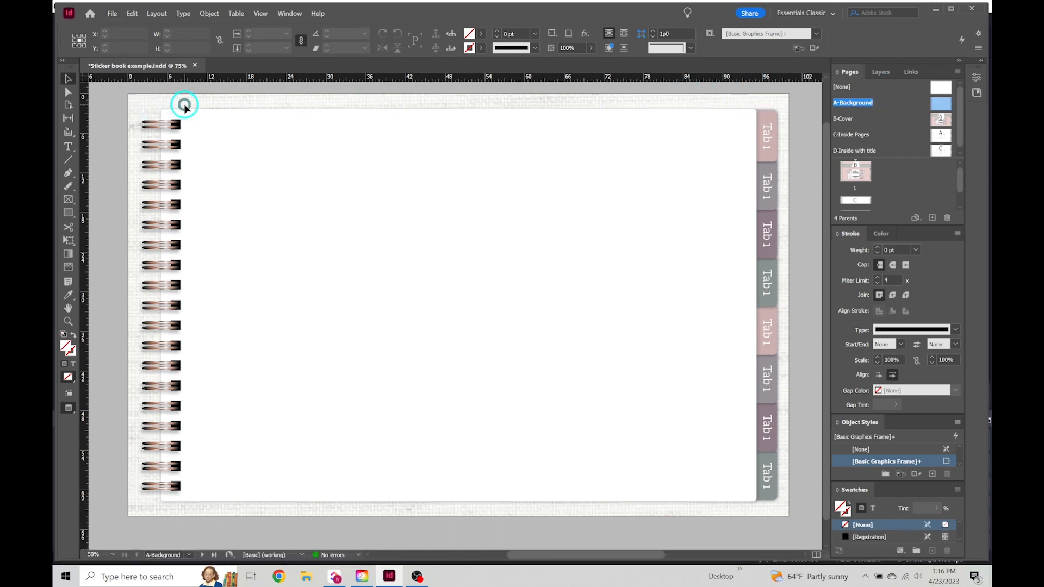
Step: Unlock the 9.jpg background image on the A-Background parent and select it on the page
click(884, 73)
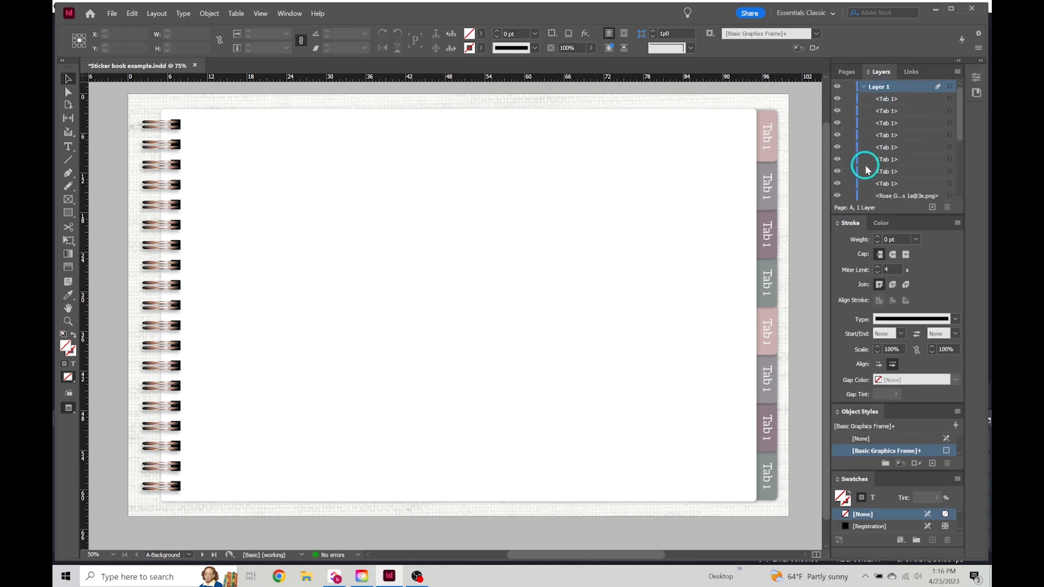
scroll(866, 170, down, 3)
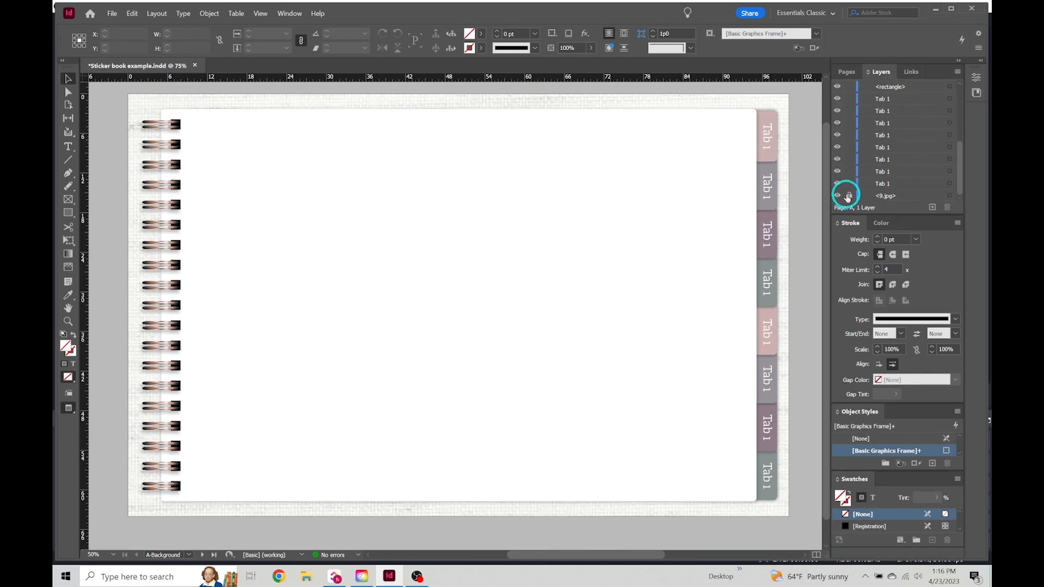
click(705, 101)
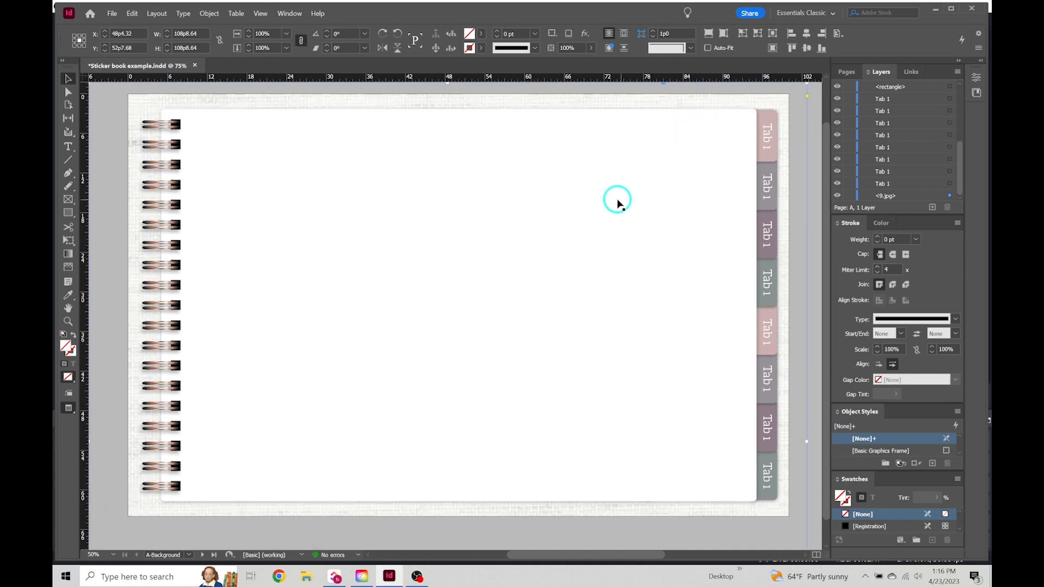
alt+scroll(582, 195, down, 1)
drag(532, 178, 576, 166)
click(580, 138)
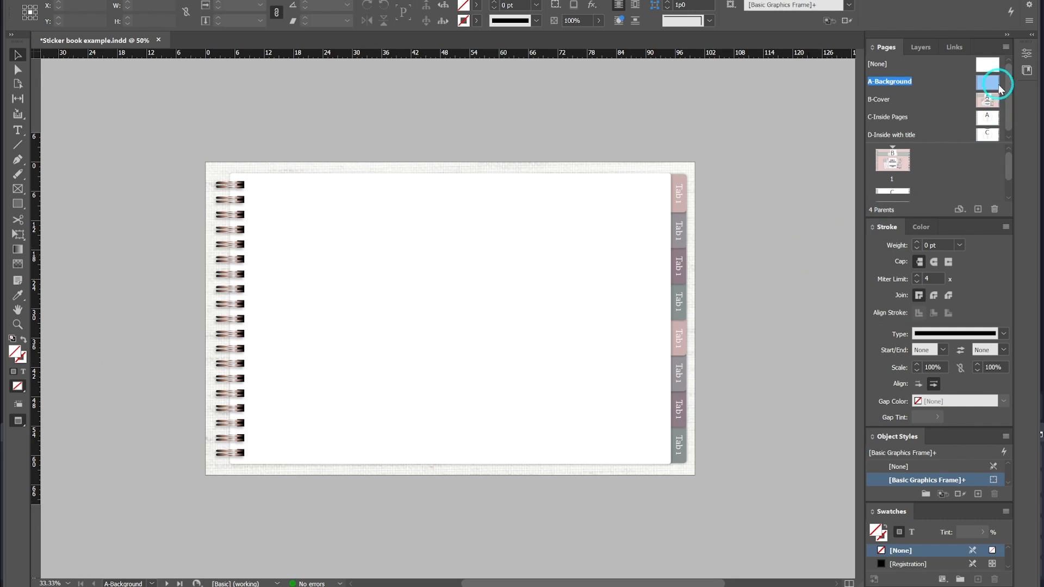
Step: Open the B-Cover parent page to examine its design, and return to the A-Background parent
drag(999, 89, 987, 100)
double_click(947, 98)
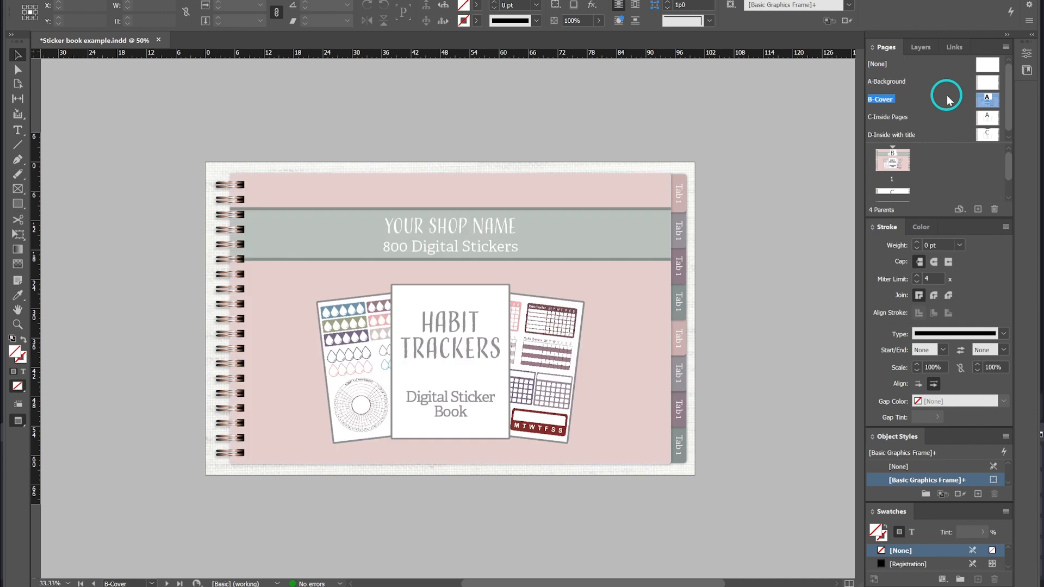
double_click(945, 85)
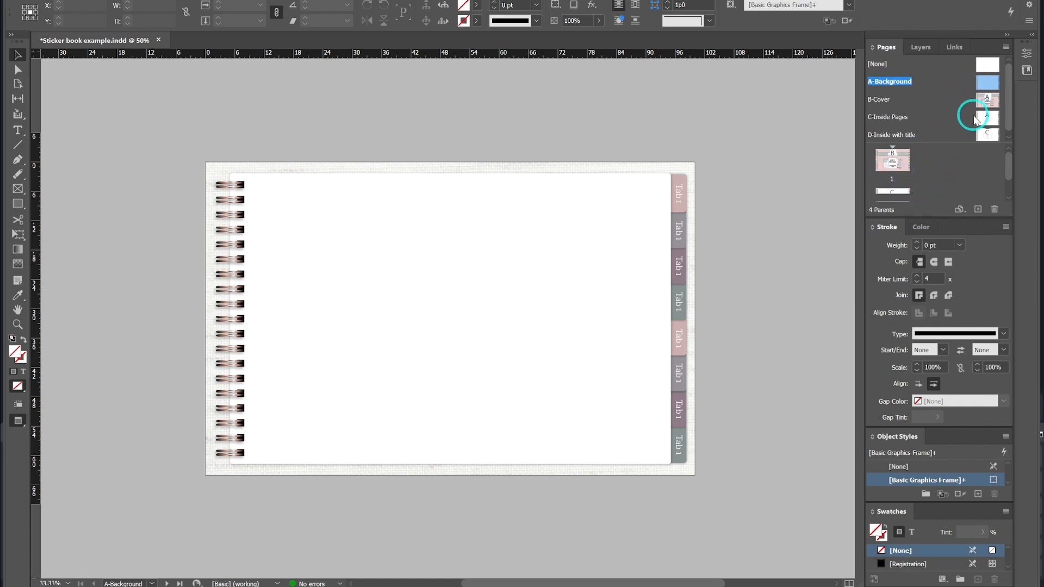
Step: Create a new parent page and name it Background 2, keeping prefix A and no base parent
click(978, 210)
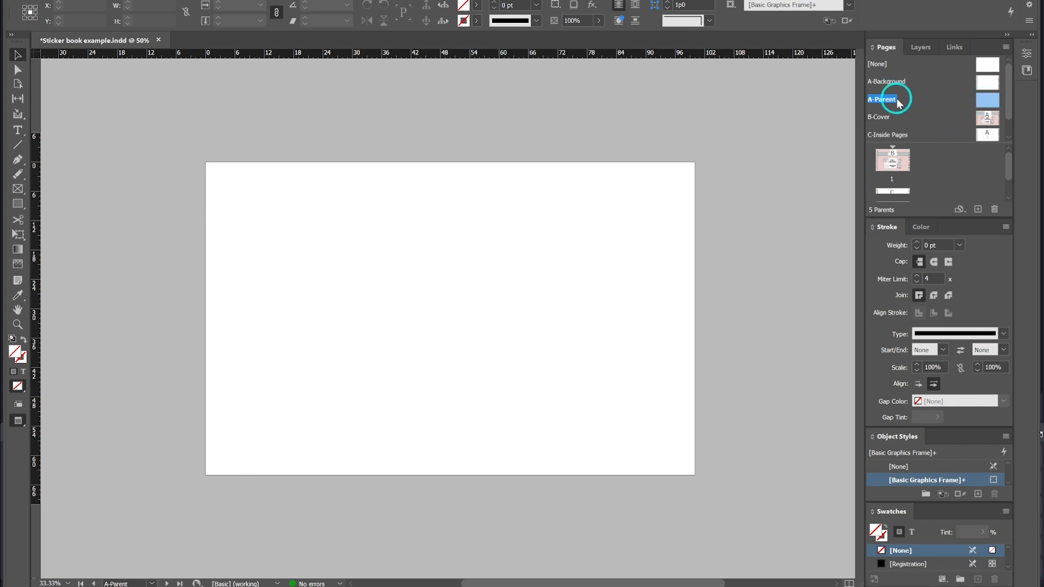
right_click(987, 103)
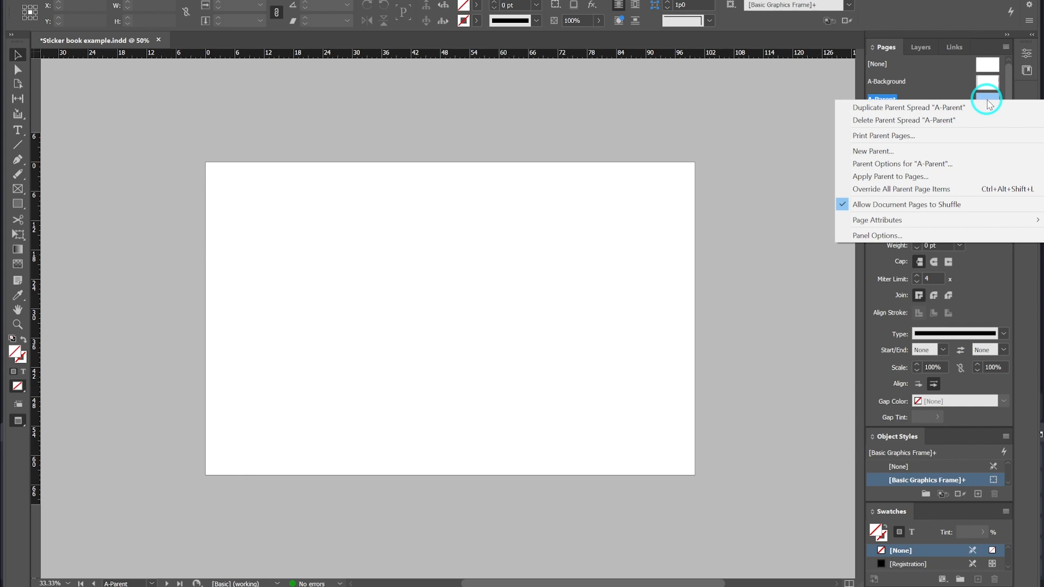
click(971, 165)
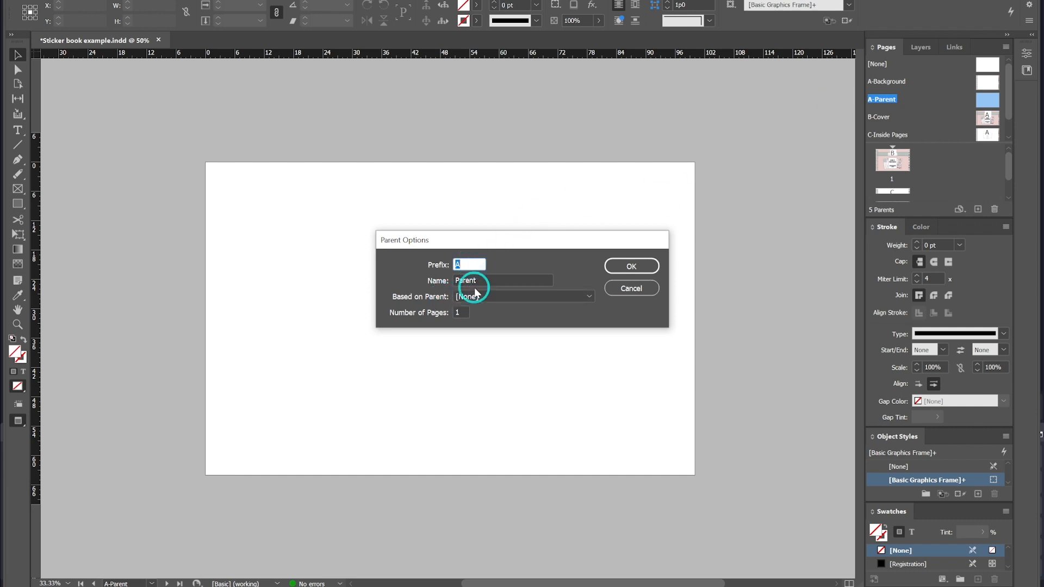
drag(475, 262, 429, 262)
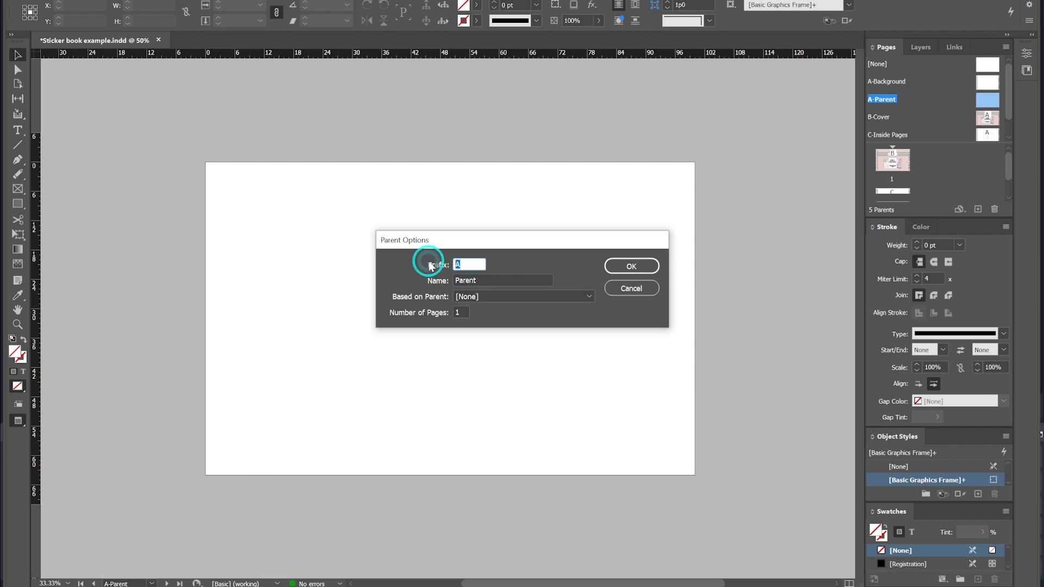
double_click(499, 280)
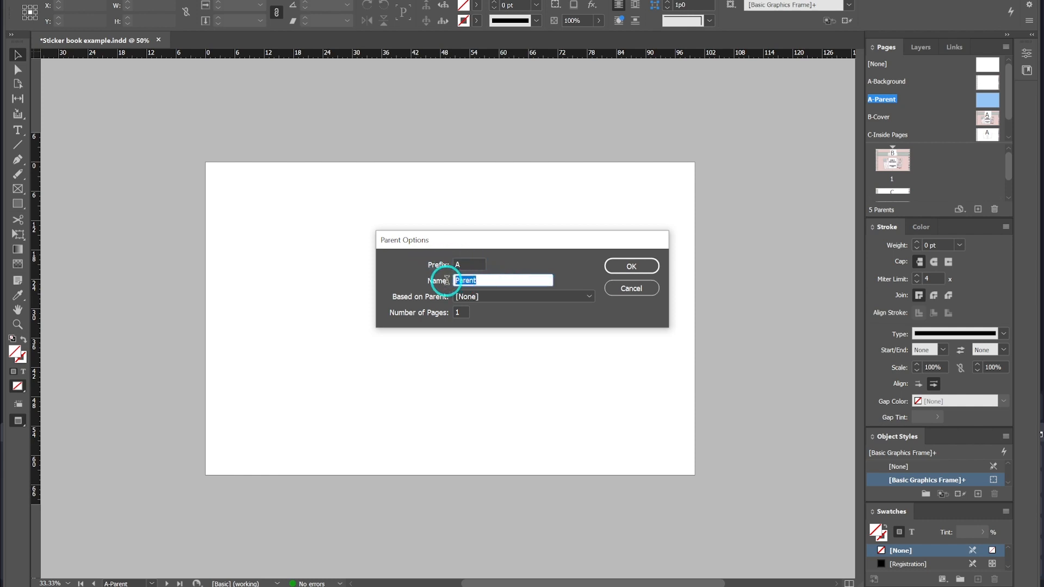
text(Background 2)
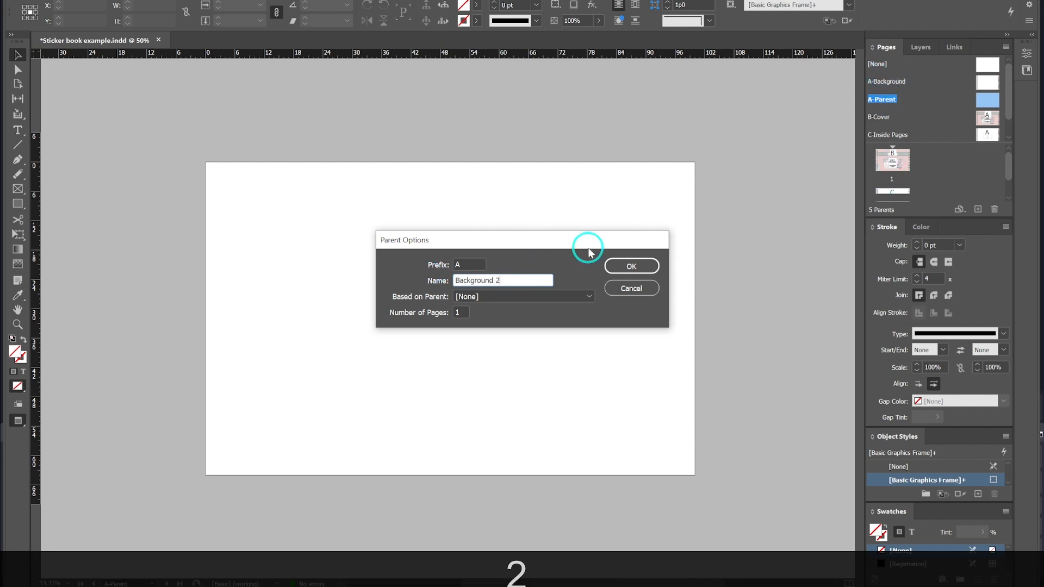
click(636, 267)
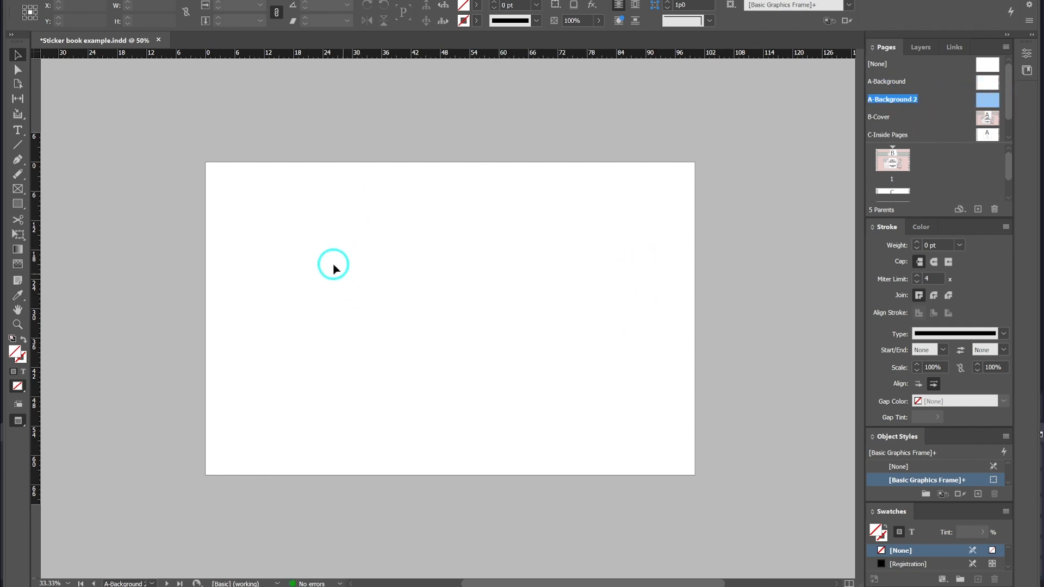
Step: Draw a rectangle about 85p wide and 53p high inside the Background 2 parent page and fill it with Paper
click(20, 205)
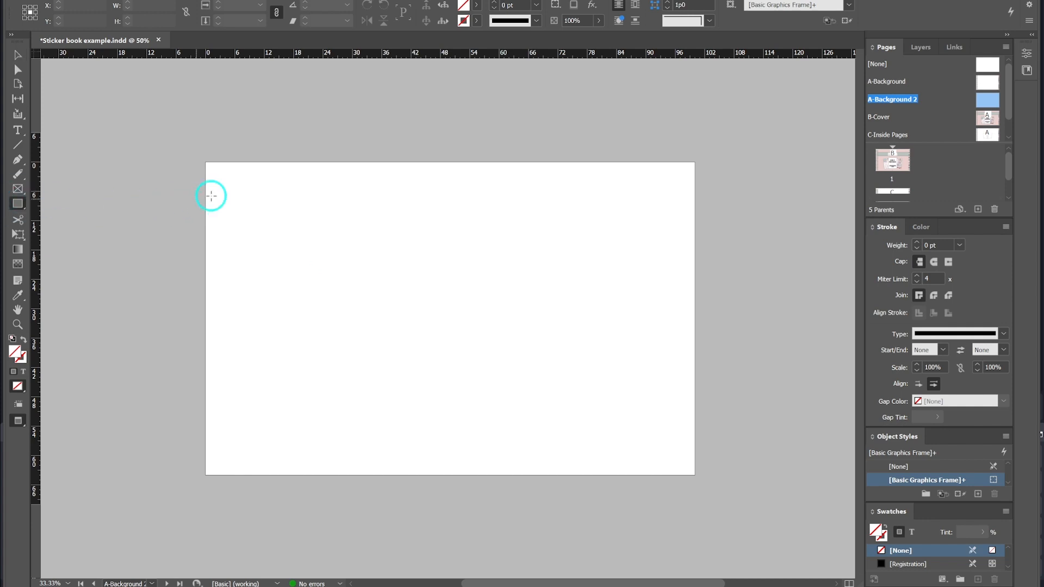
drag(245, 192, 662, 449)
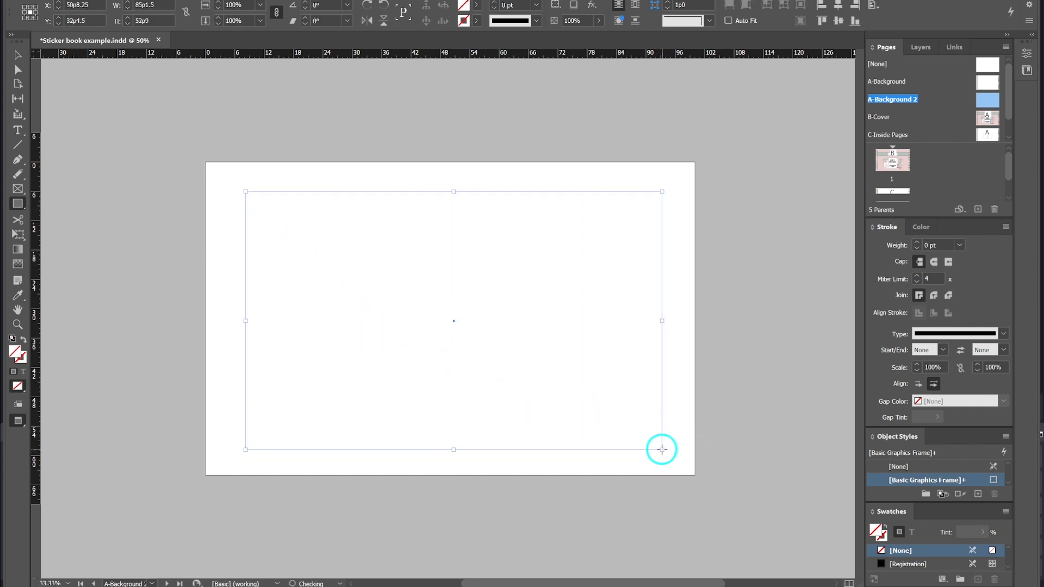
click(21, 359)
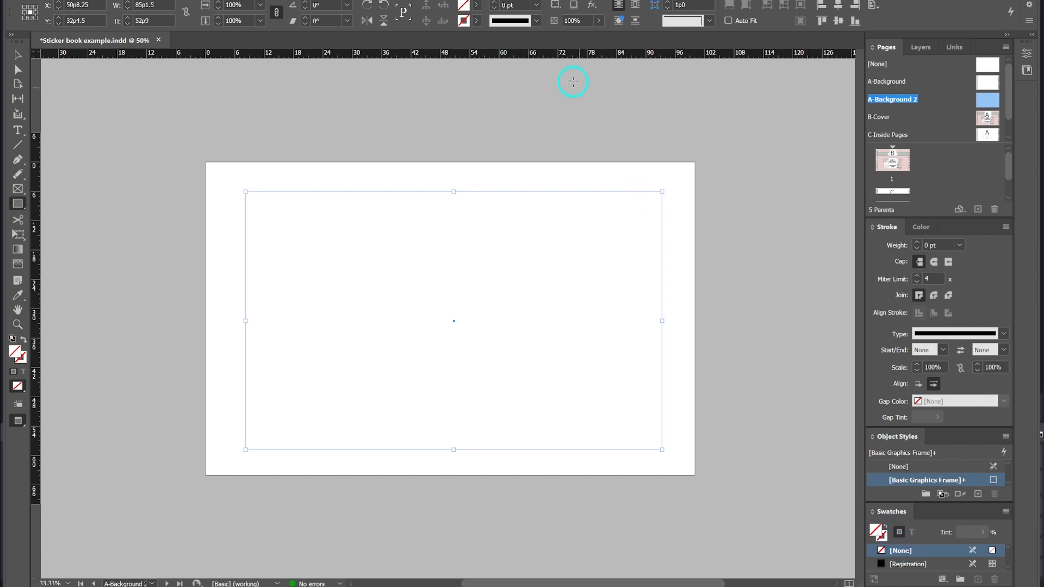
click(465, 7)
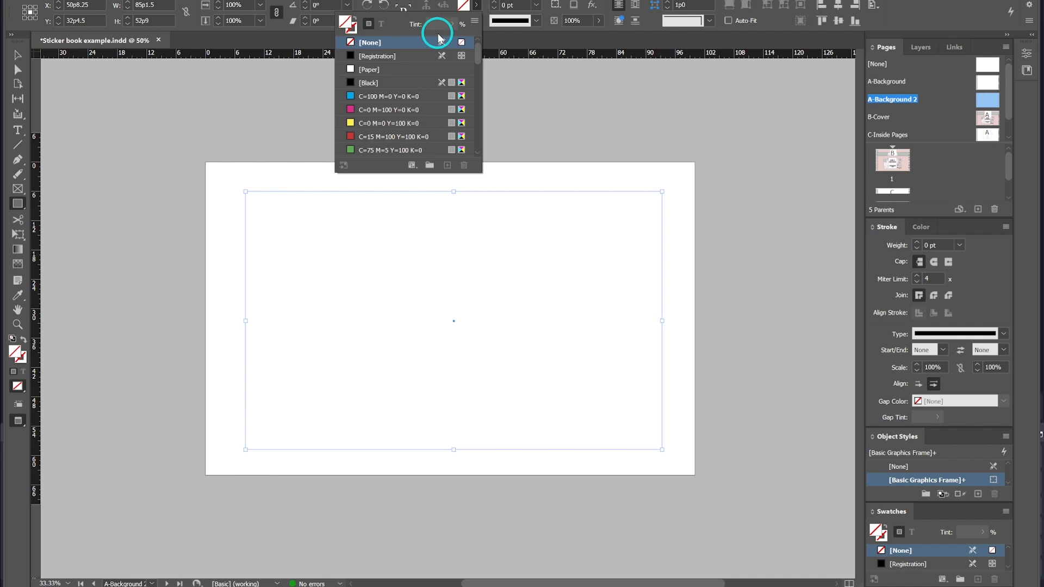
click(370, 69)
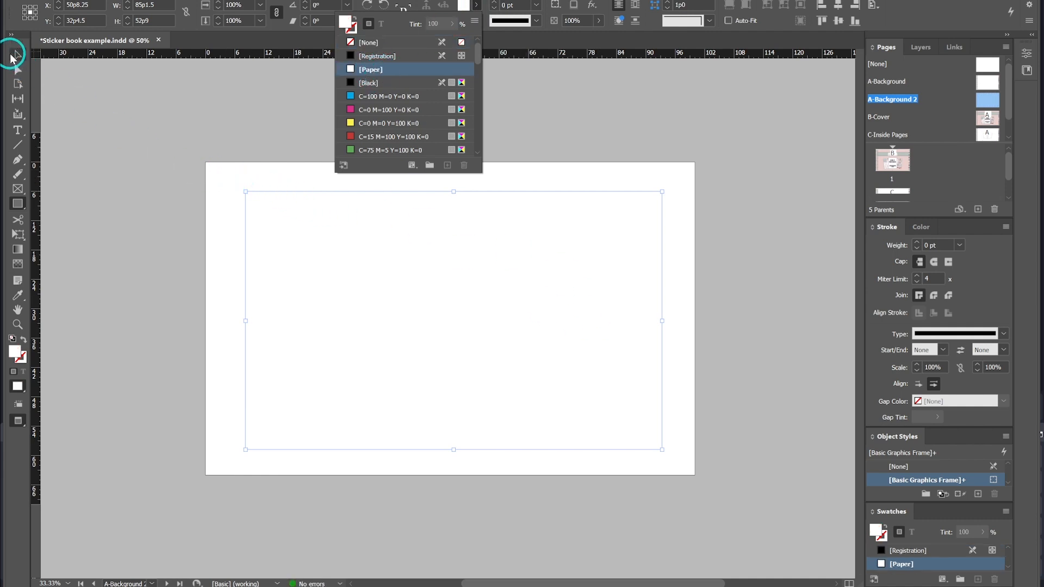
click(380, 245)
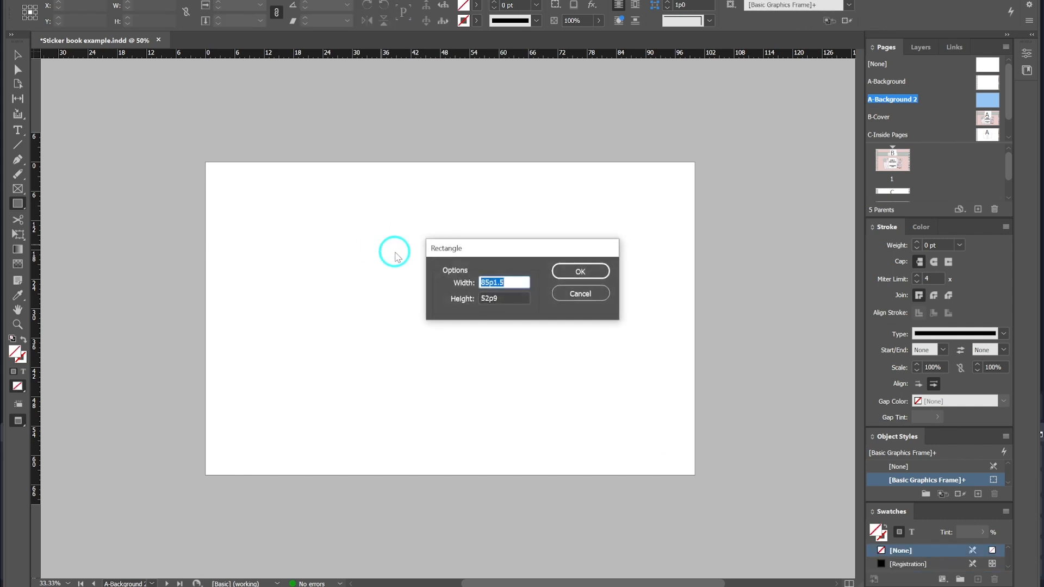
click(579, 295)
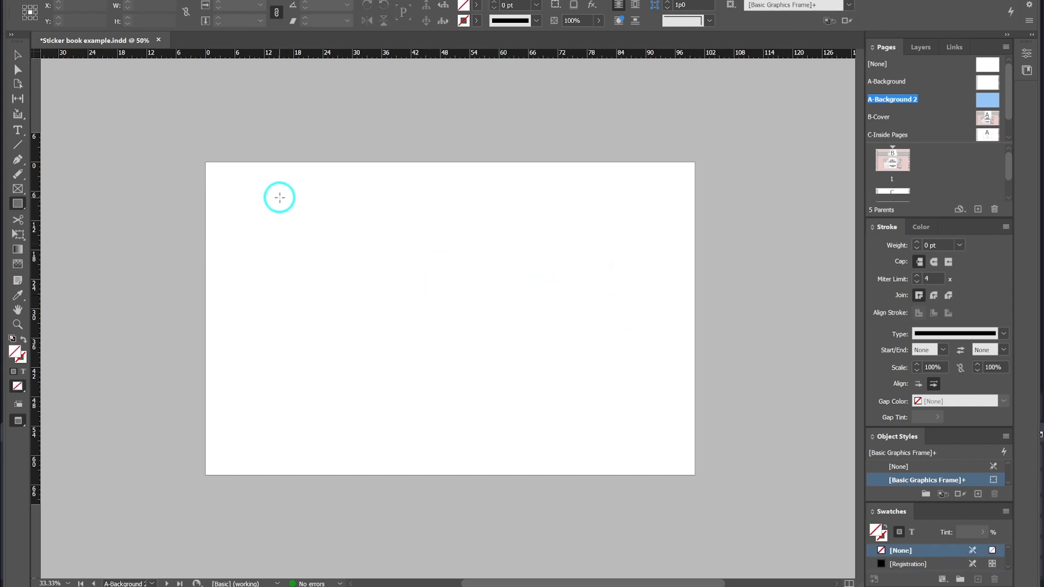
Step: Select the white rectangle on the Background 2 parent page and add a drop shadow with the preview in view
click(18, 55)
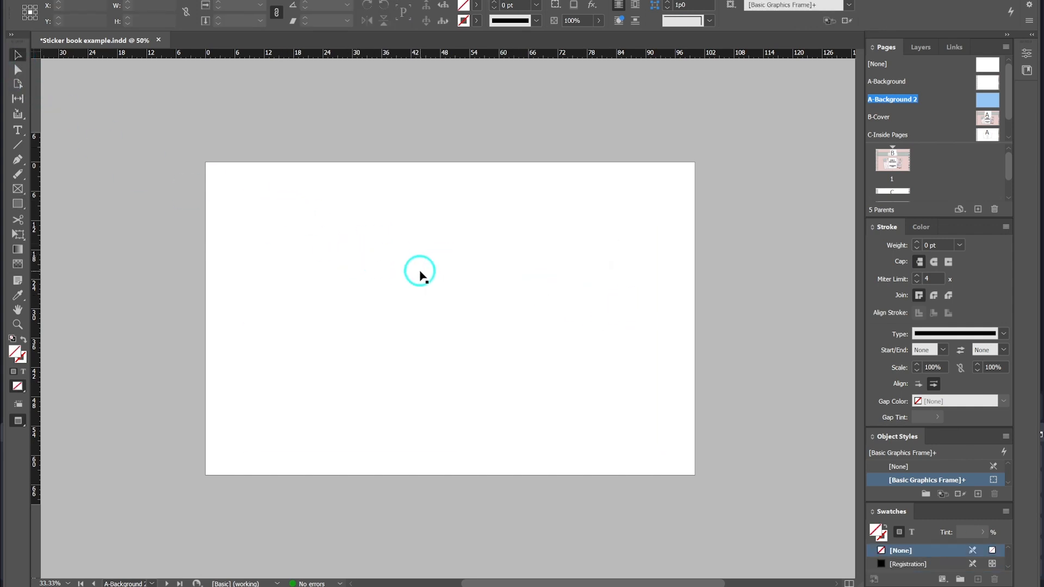
click(473, 314)
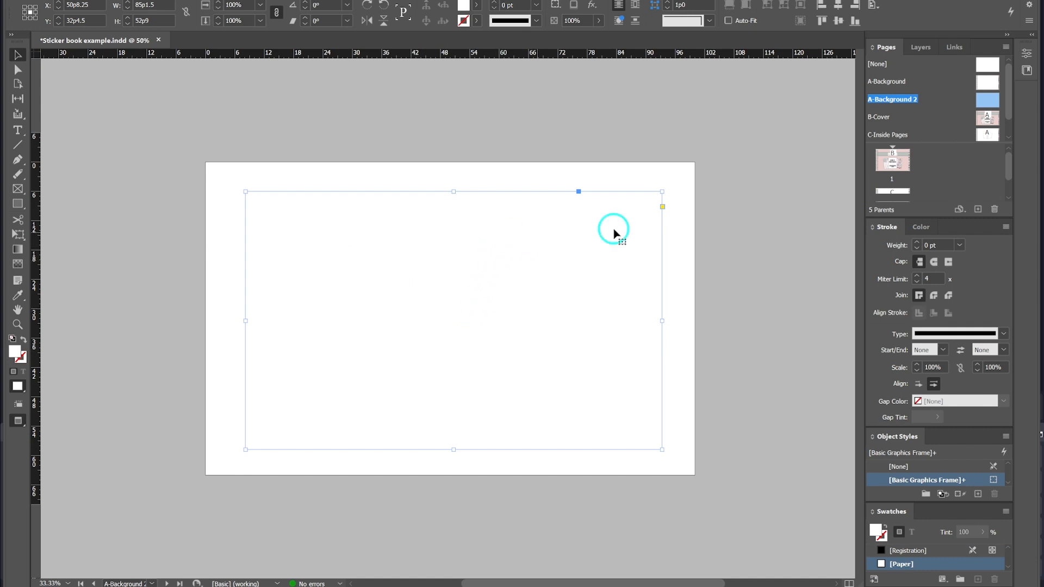
right_click(603, 310)
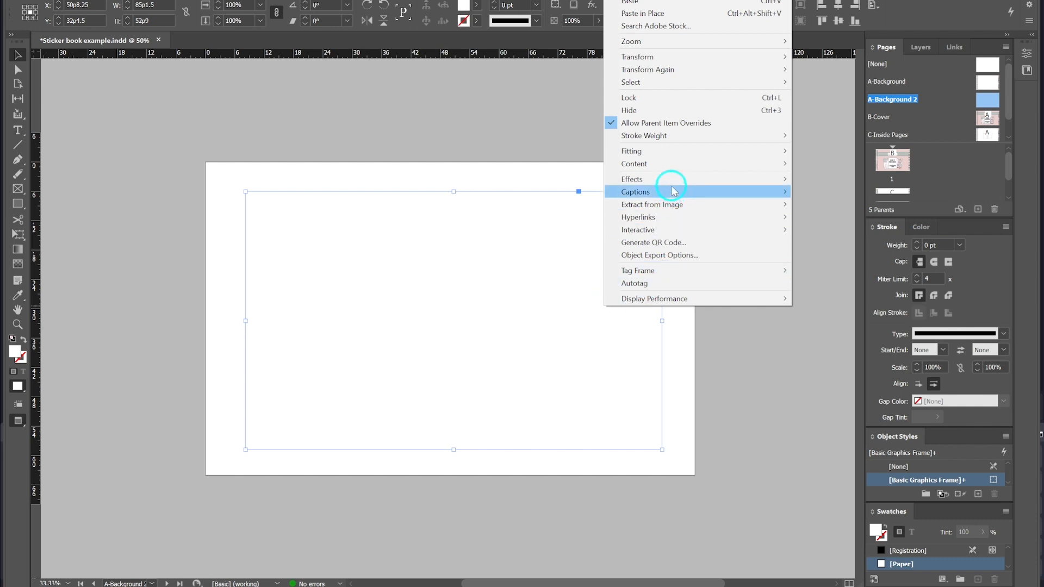
mouse_move(673, 184)
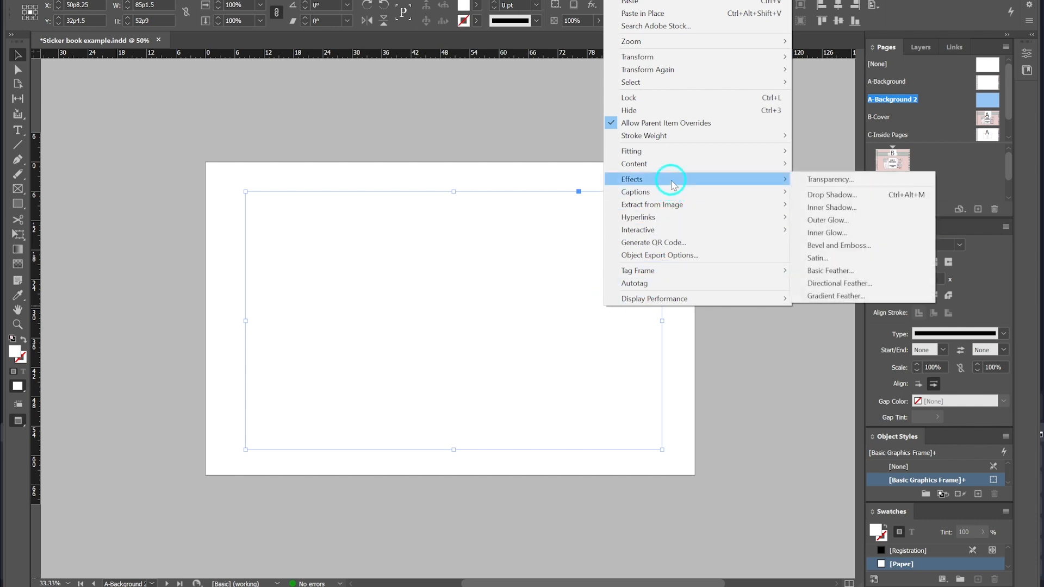
click(825, 197)
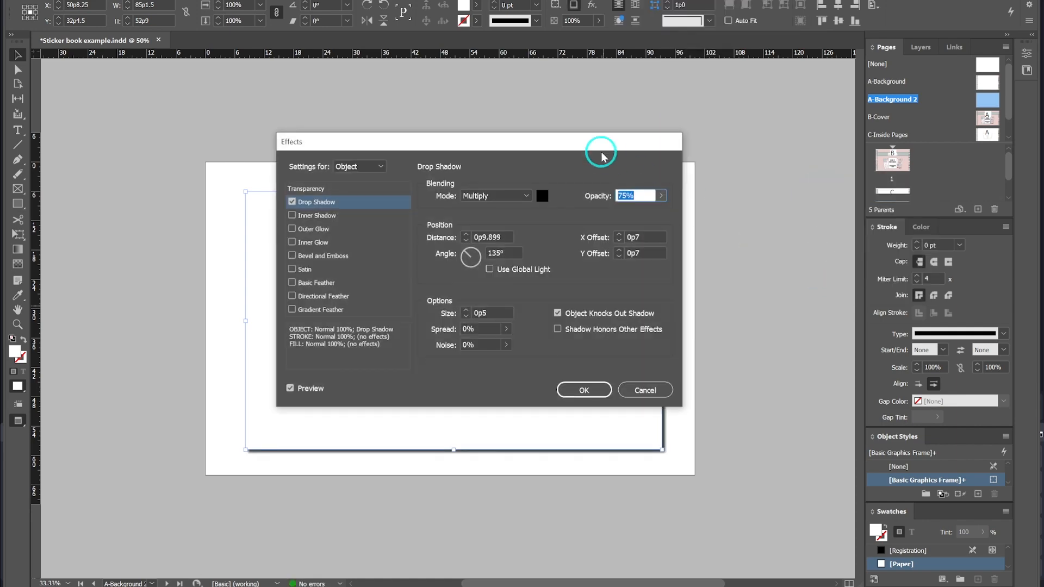
drag(572, 145, 354, 103)
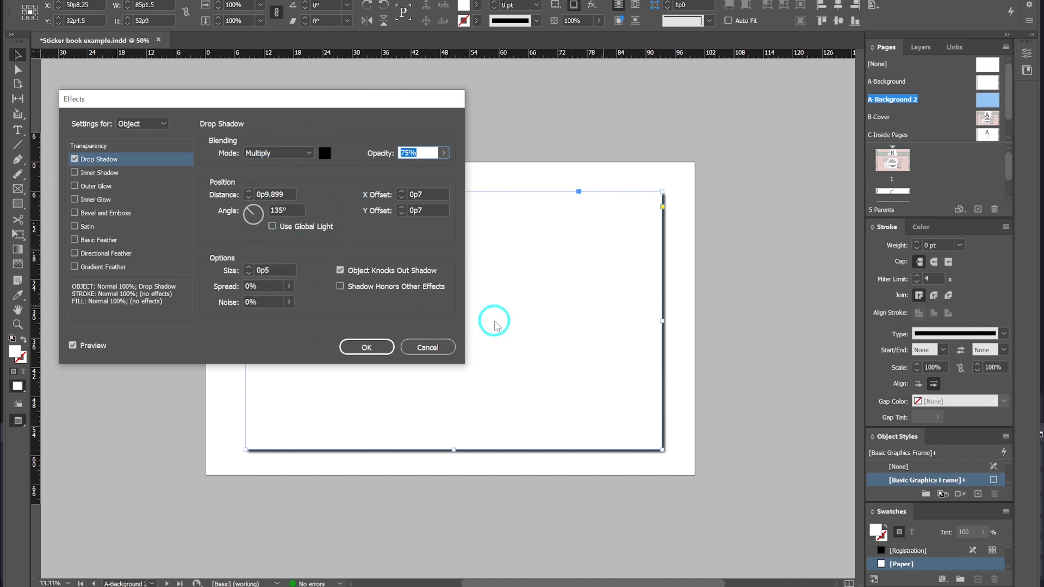
Step: Set the drop shadow's distance to 0p6 and its opacity to 37%
click(248, 197)
click(247, 198)
click(247, 198)
click(247, 197)
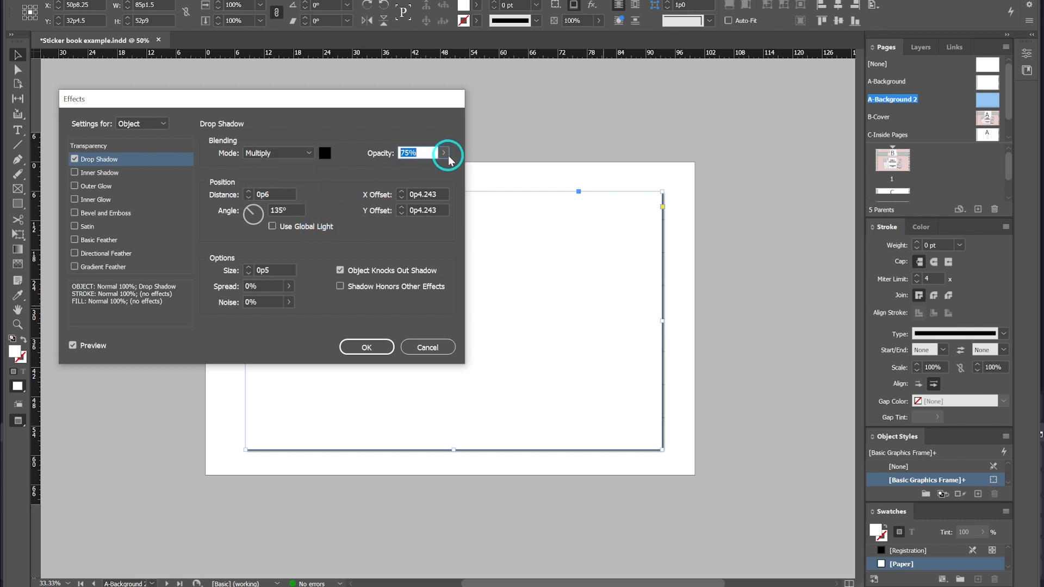
click(444, 153)
drag(427, 171, 402, 174)
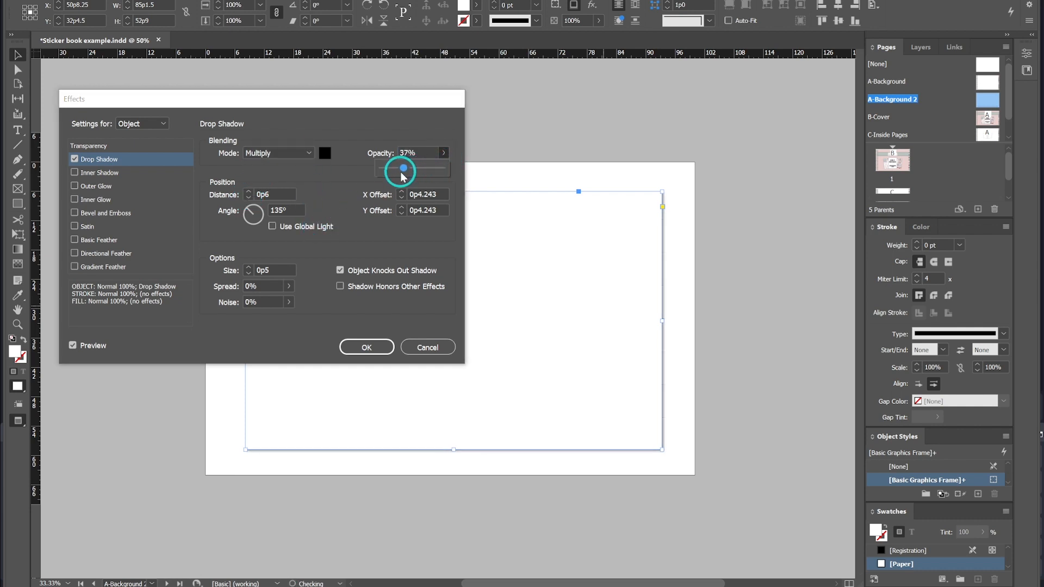
Step: Soften the drop shadow to a size of 1p2, reduce its distance to 0p4, and apply the effect
click(247, 267)
click(247, 267)
click(248, 267)
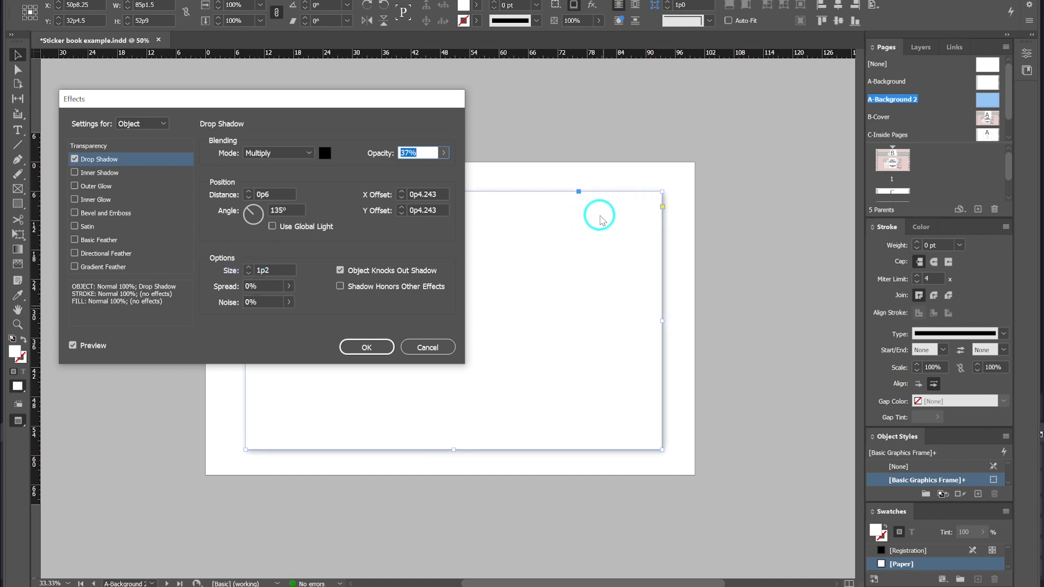
click(248, 198)
click(248, 199)
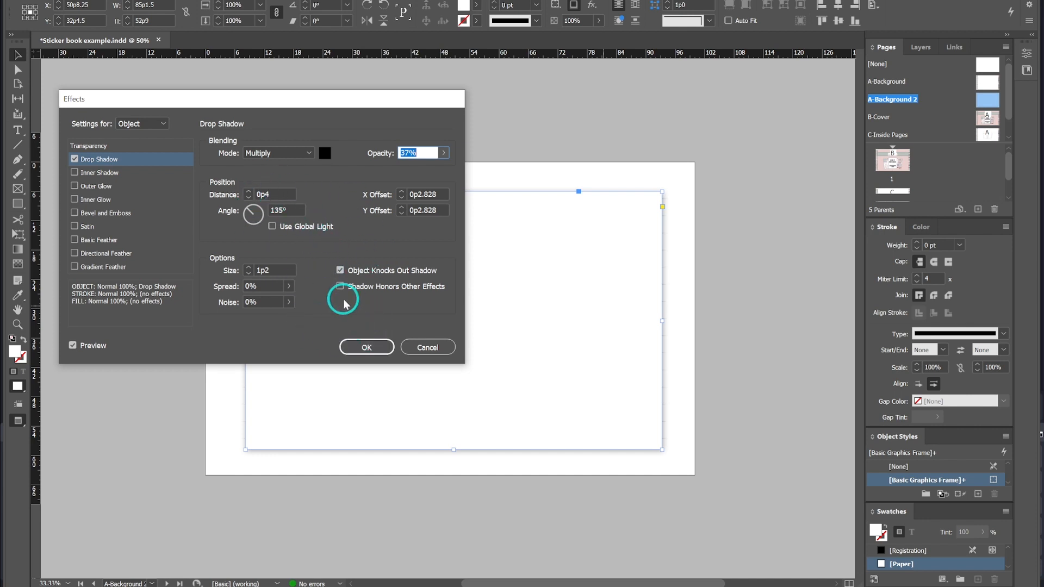
click(375, 349)
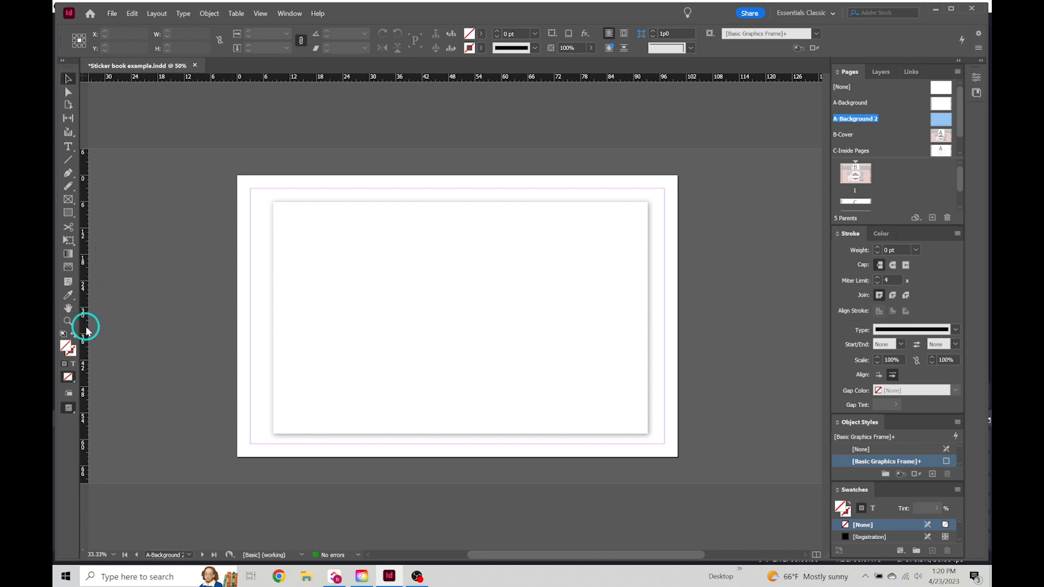
Step: Draw a rectangle about 102p wide and 66p high over the whole page and fill it with C=0 M=100 Y=0 K=0
click(68, 213)
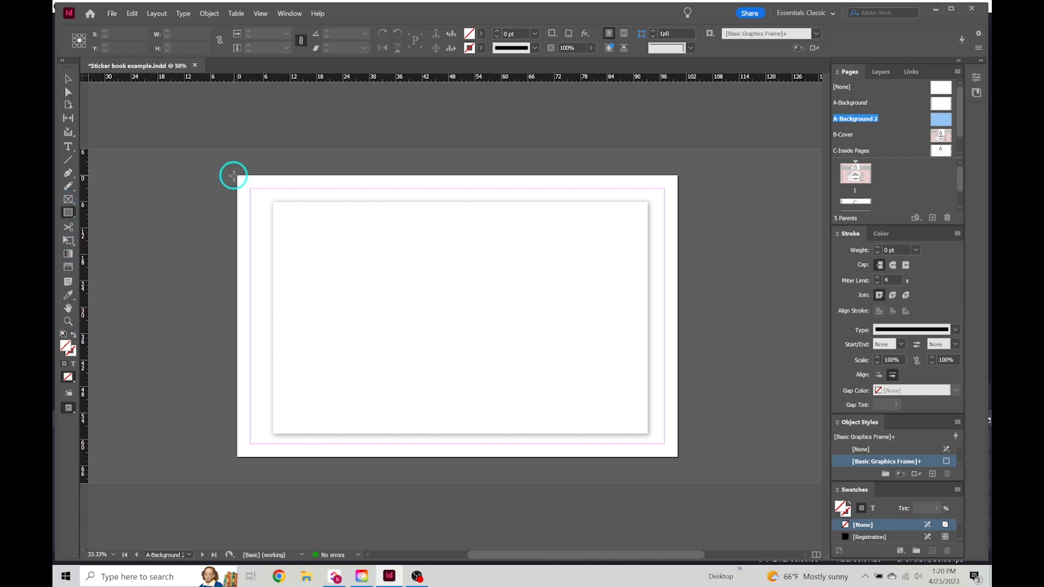
drag(236, 173, 684, 463)
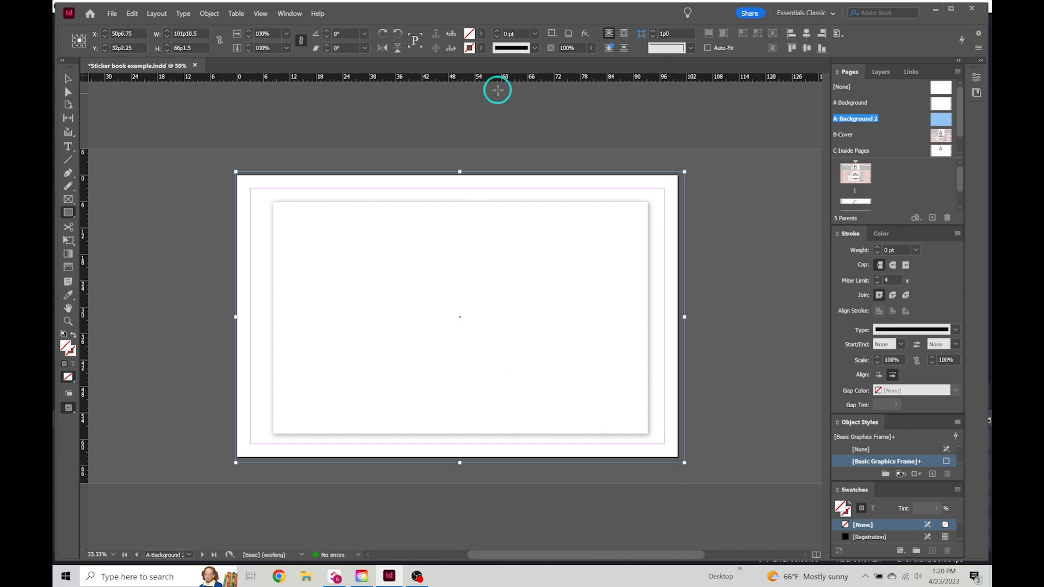
click(481, 34)
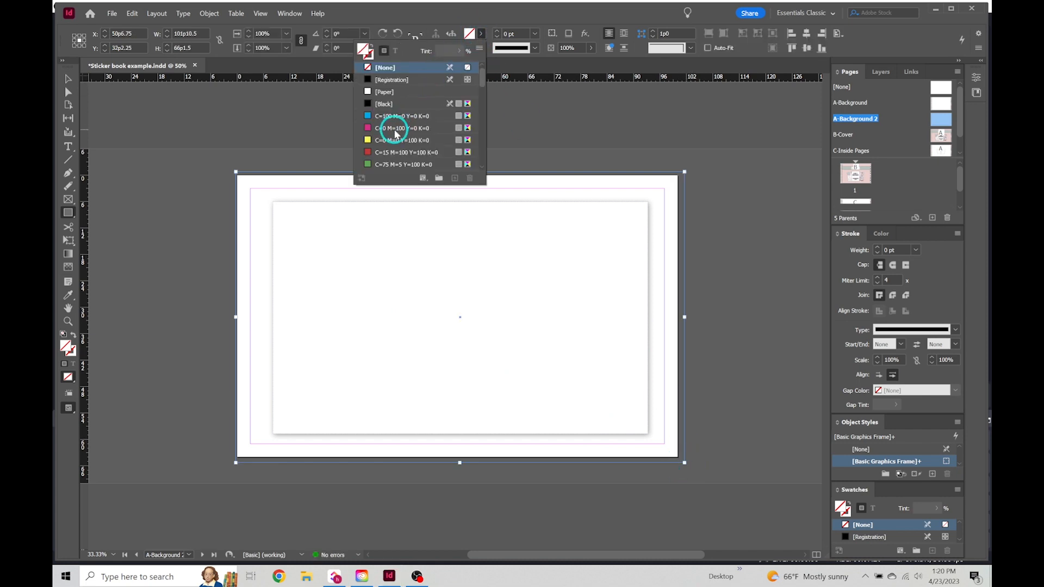
click(397, 129)
Step: Send the magenta rectangle backward behind the white rectangle and deselect it
click(64, 86)
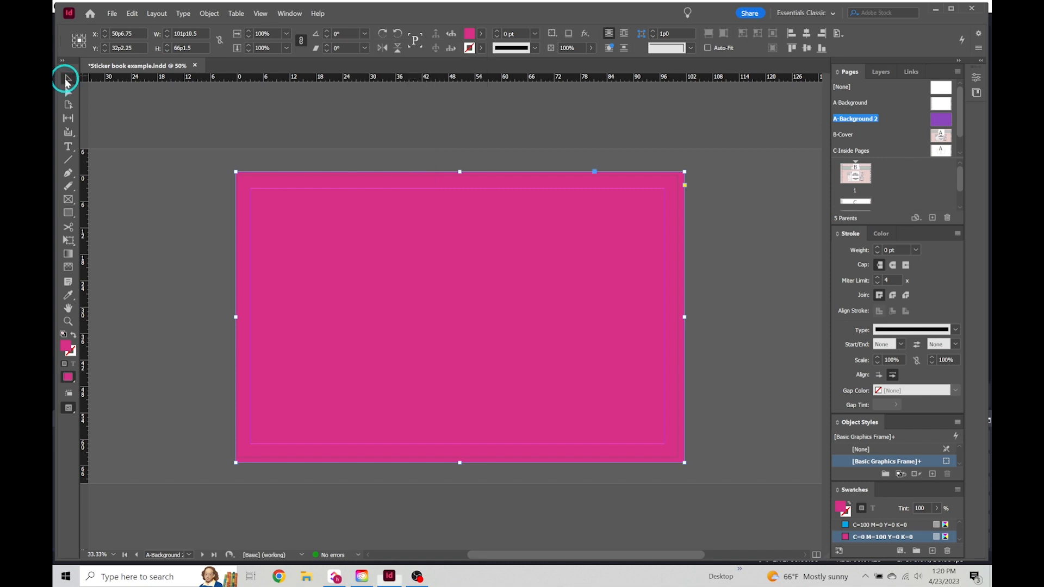
right_click(409, 182)
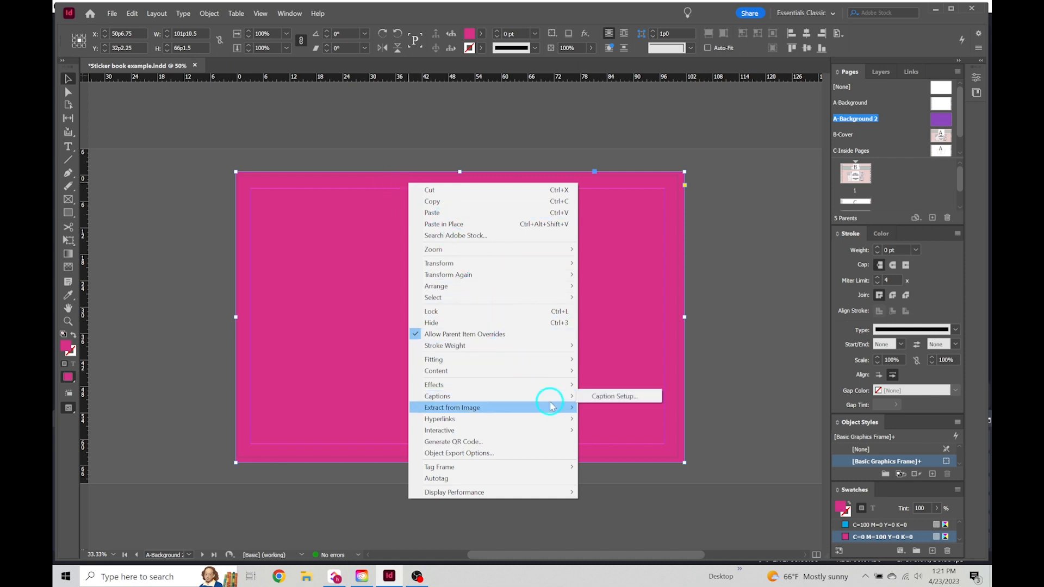
mouse_move(514, 288)
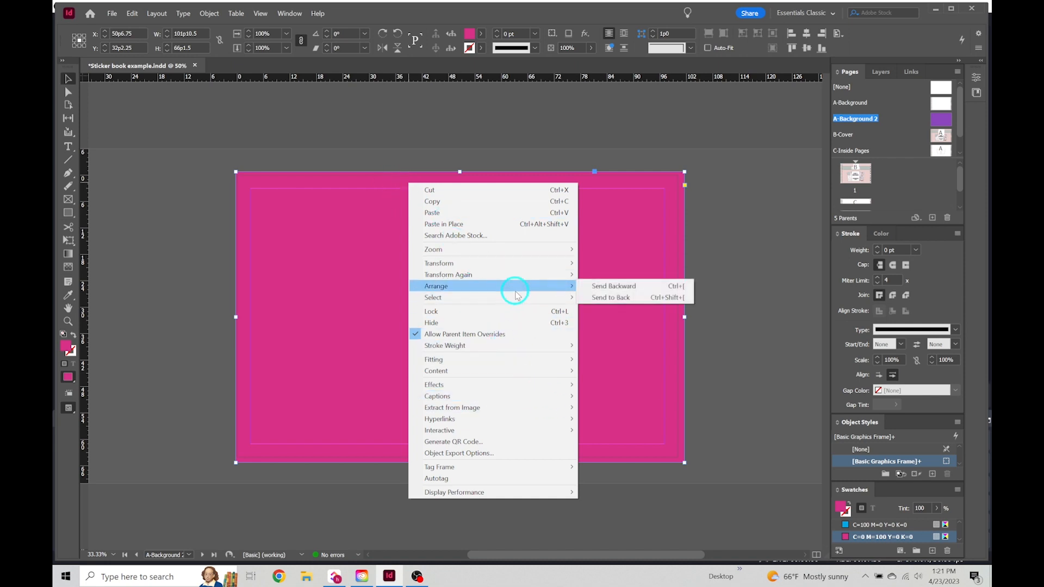
click(624, 288)
click(163, 191)
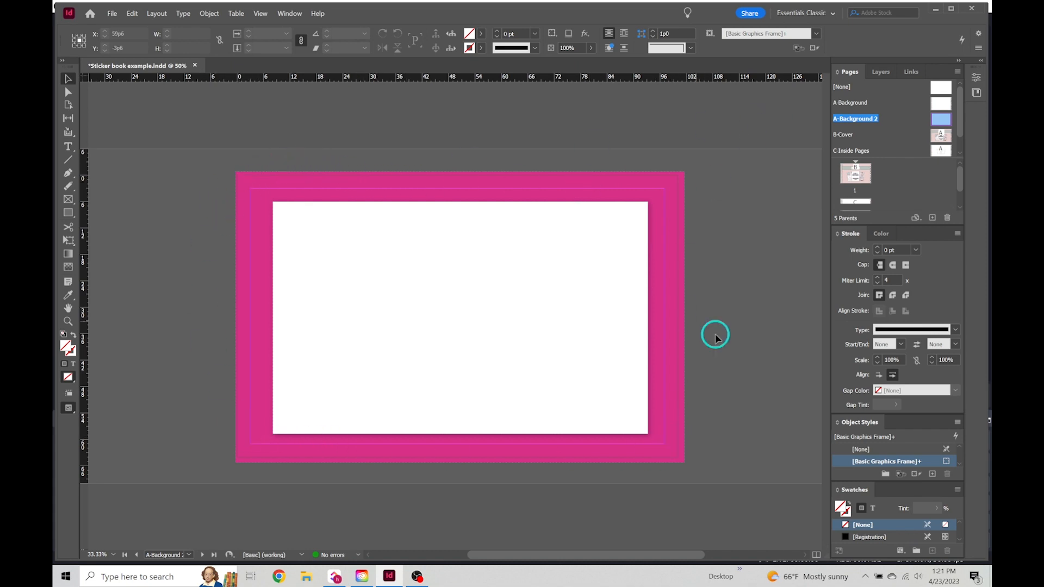
Step: Place image 9 from the Stock Photos folder over the whole page, about 103p wide and 69p high
click(115, 15)
mouse_move(136, 61)
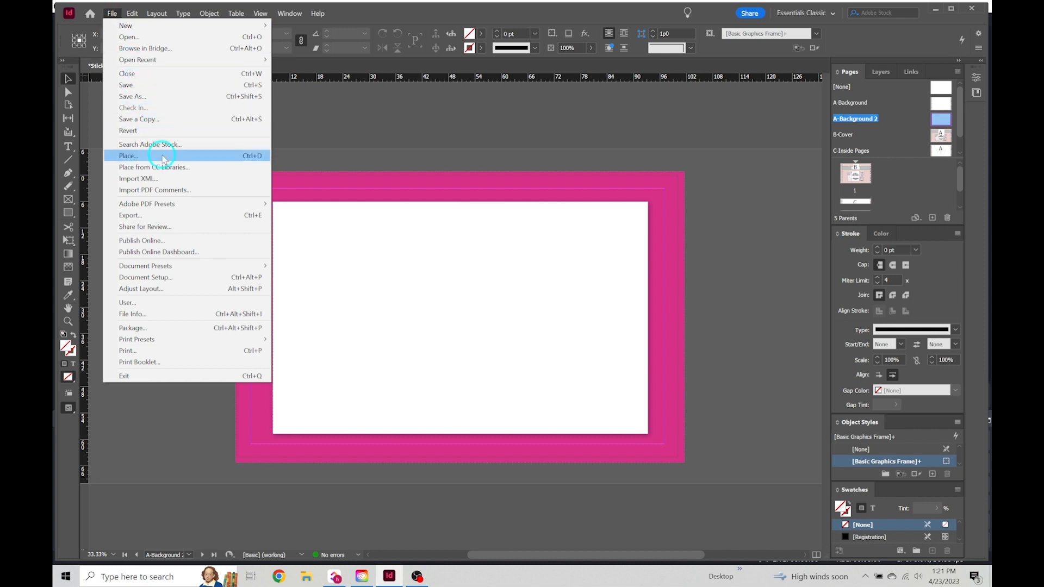
click(136, 155)
click(553, 409)
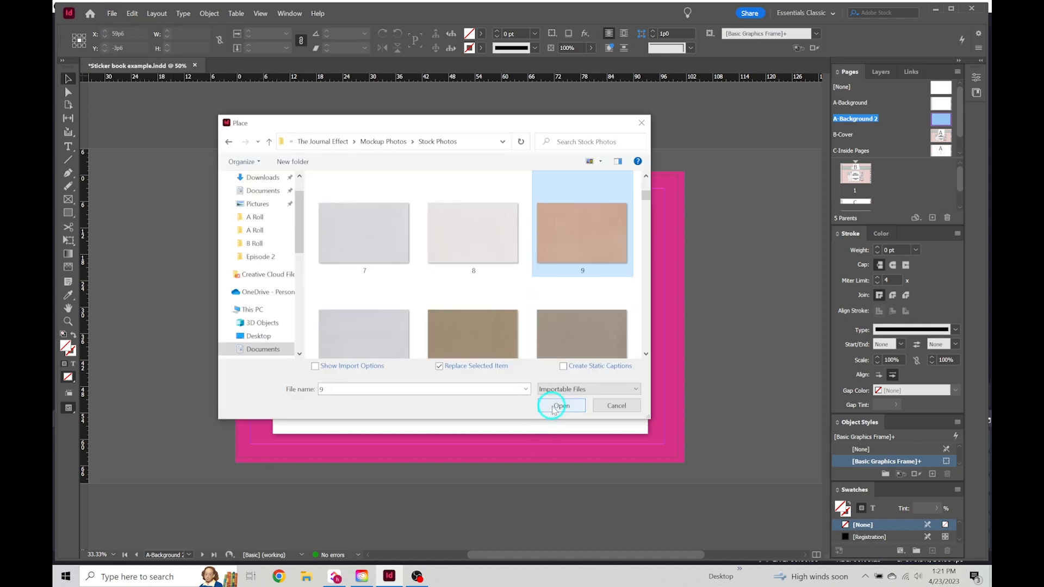
drag(236, 172, 687, 468)
Step: Send the placed 9.jpg image behind the white rectangle, keeping it above the magenta one, and deselect it
right_click(316, 202)
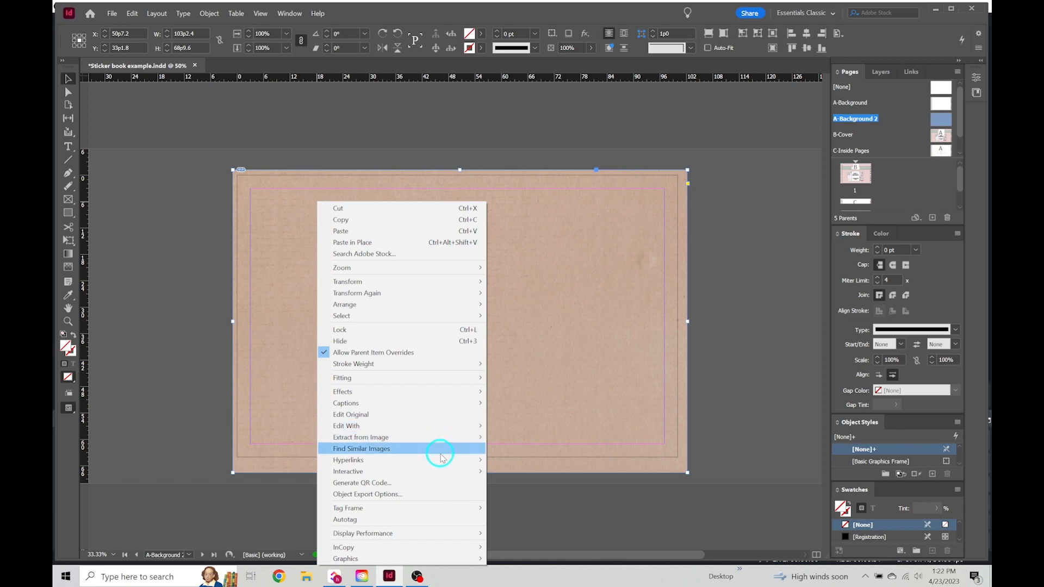
mouse_move(430, 315)
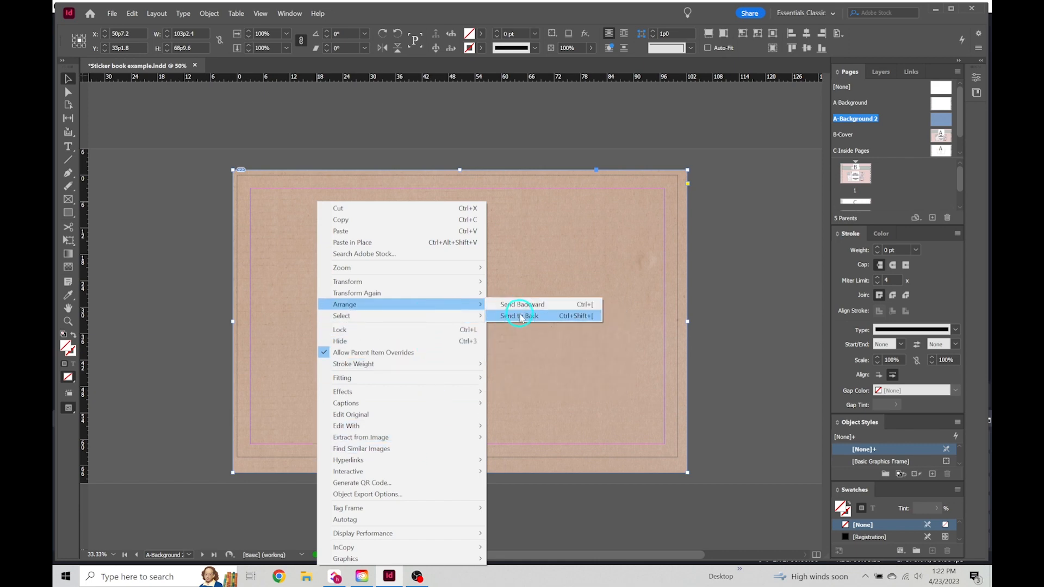
click(519, 317)
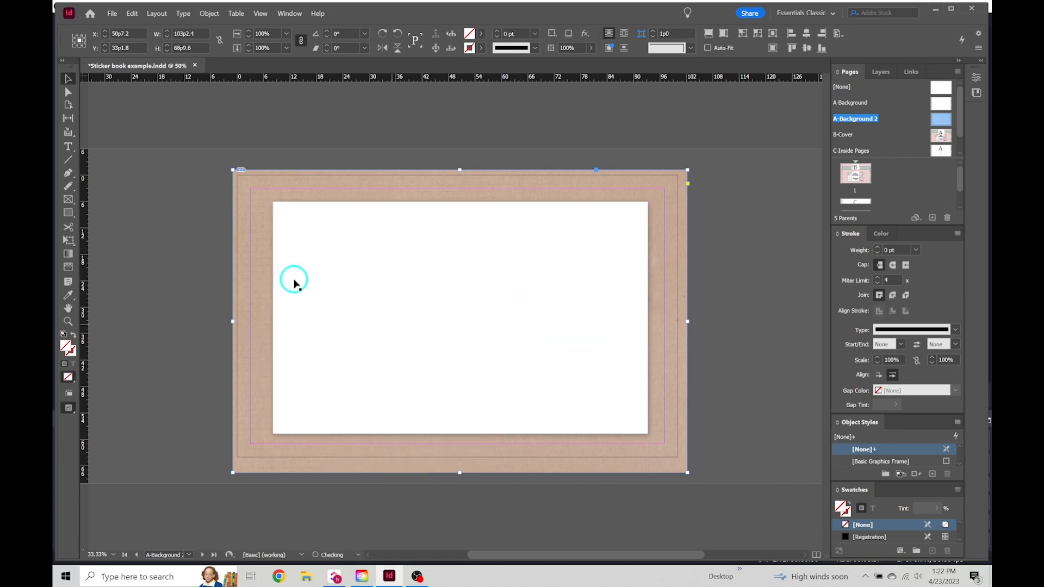
click(150, 213)
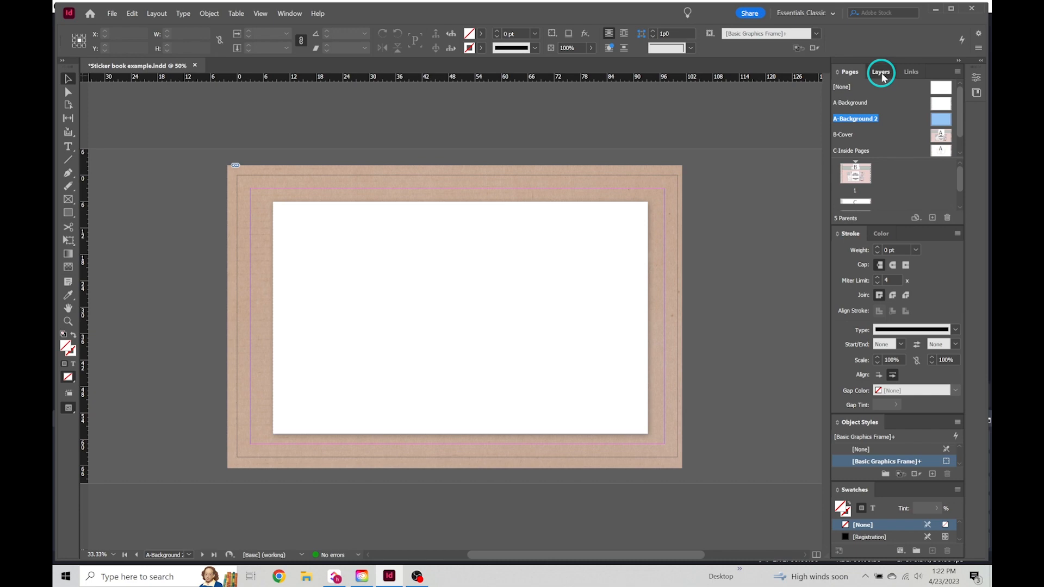
Step: Lock the 9.jpg image and the magenta rectangle beneath it in Layer 1, and return to the page list
click(880, 73)
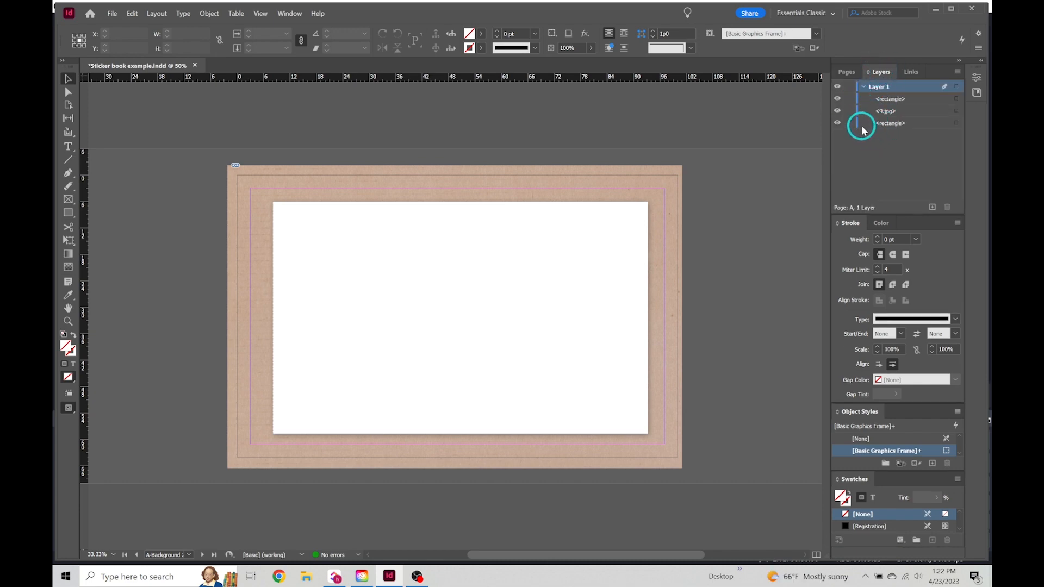
click(670, 193)
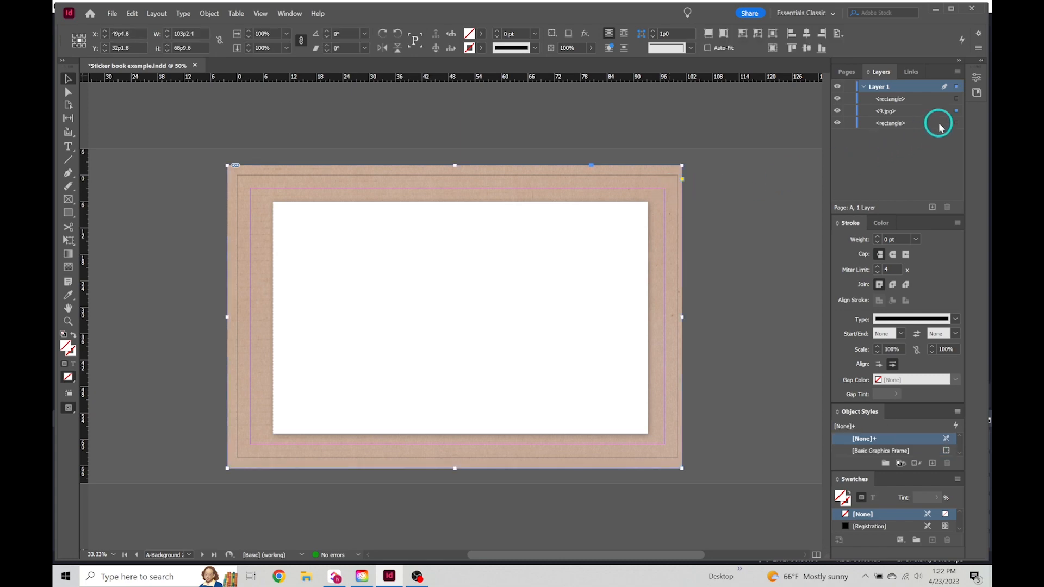
click(850, 110)
click(849, 123)
click(661, 180)
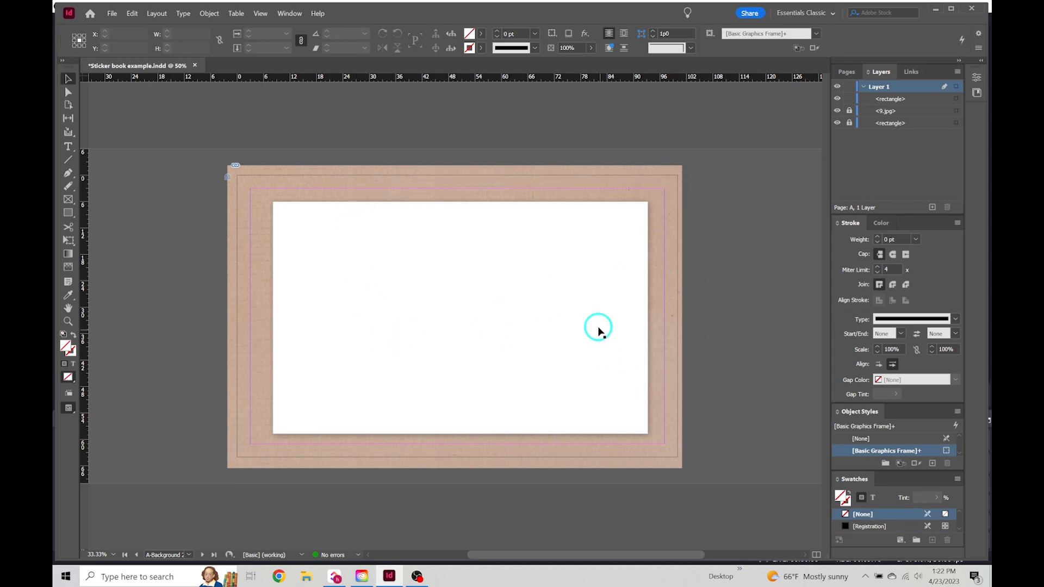
click(845, 72)
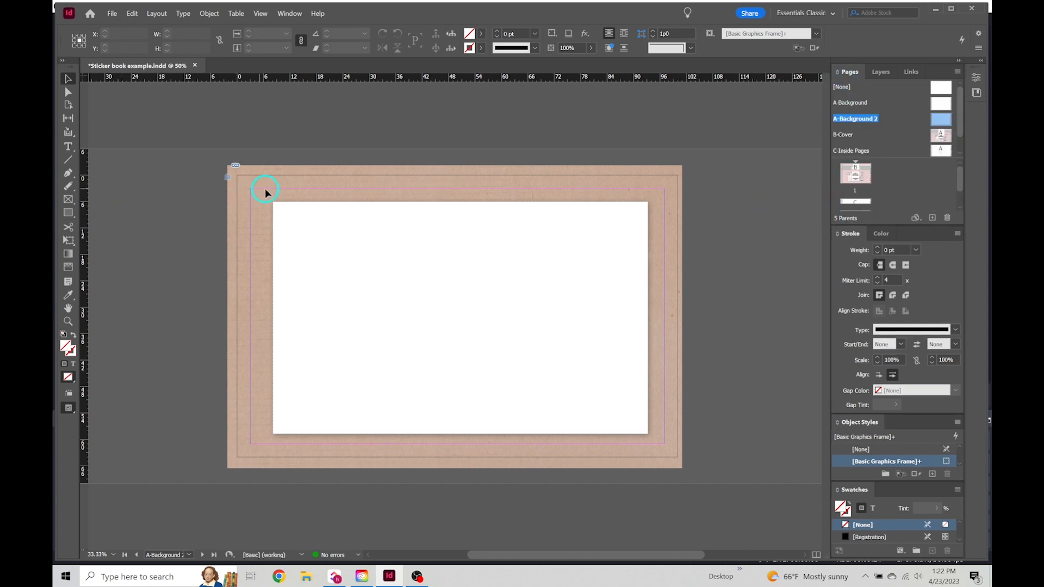
Step: Load Gold Wire Rings 1a@3x from the Episode 3 B Roll folder for placing
click(112, 13)
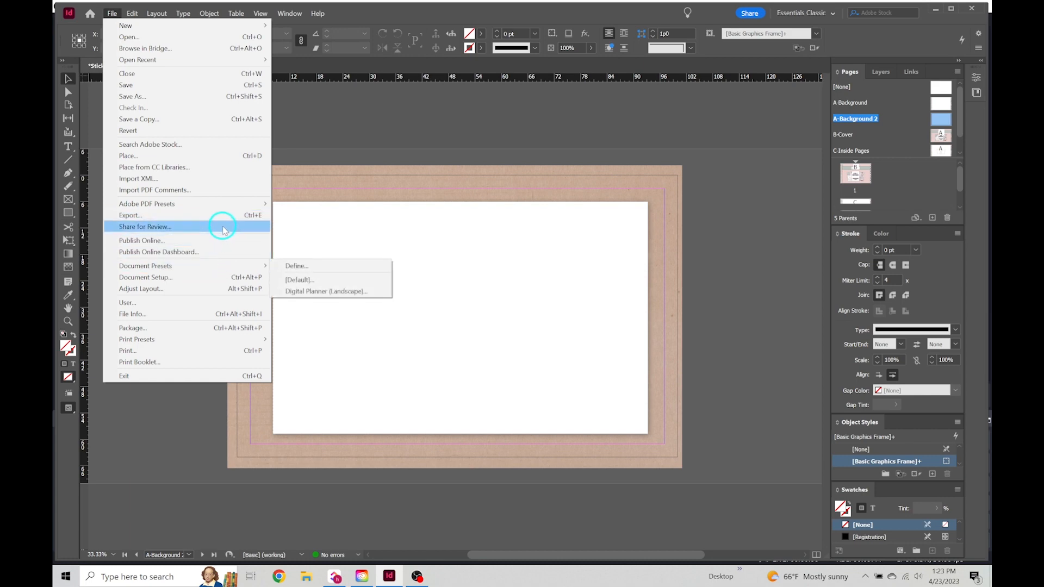
click(205, 159)
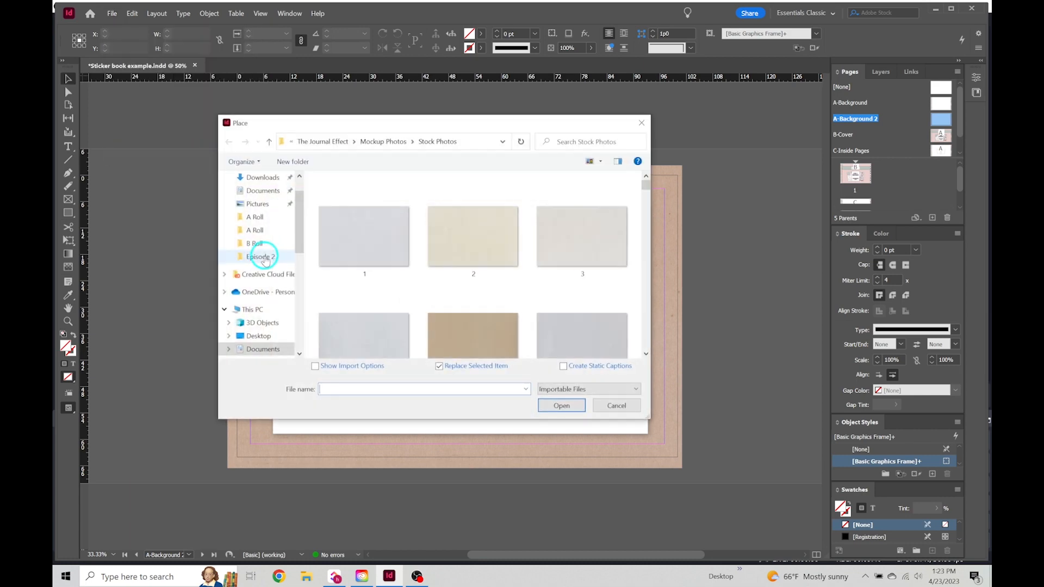
scroll(270, 262, down, 5)
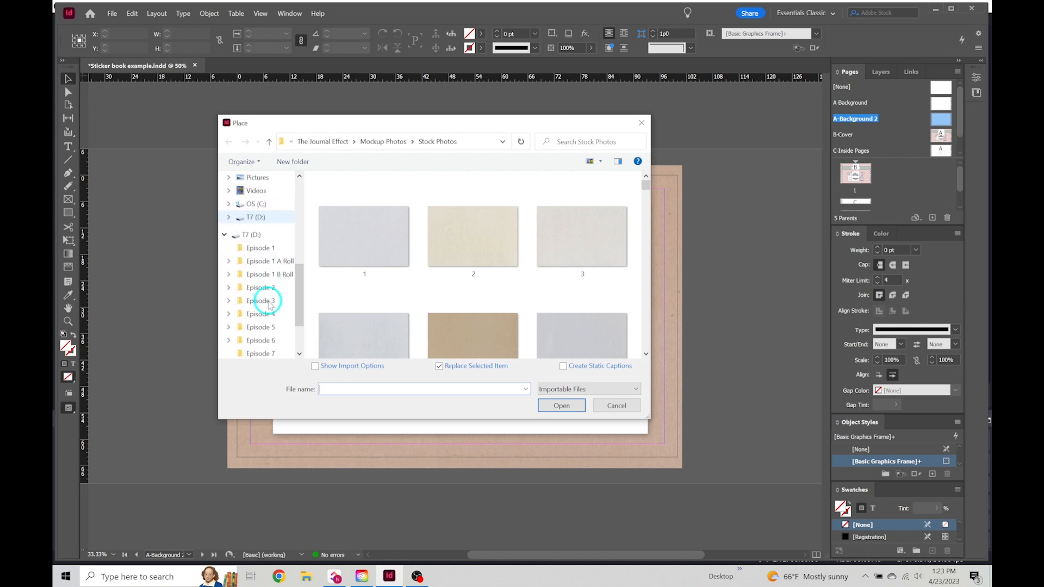
click(228, 300)
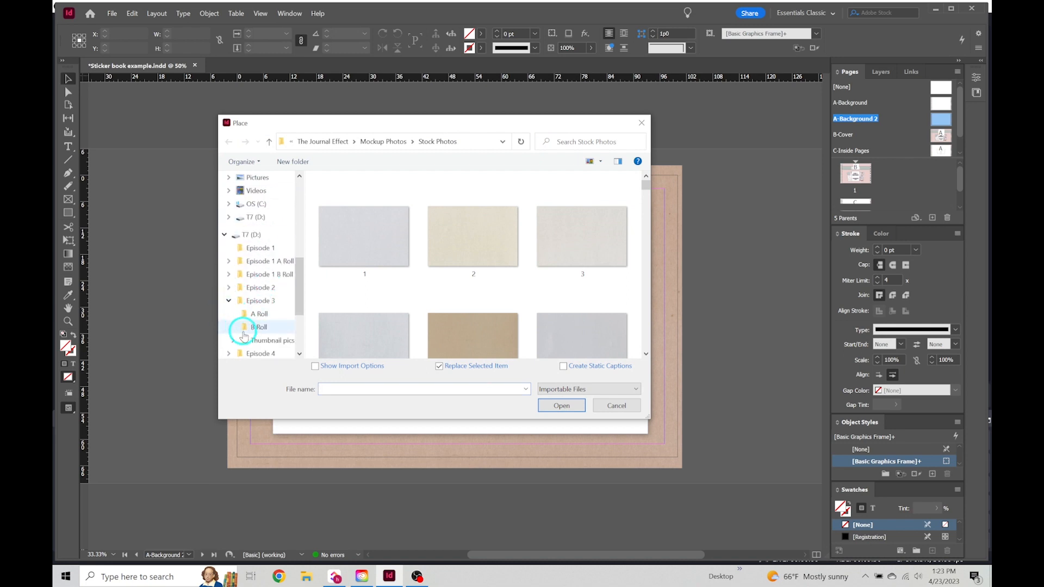
click(258, 327)
click(341, 228)
click(560, 407)
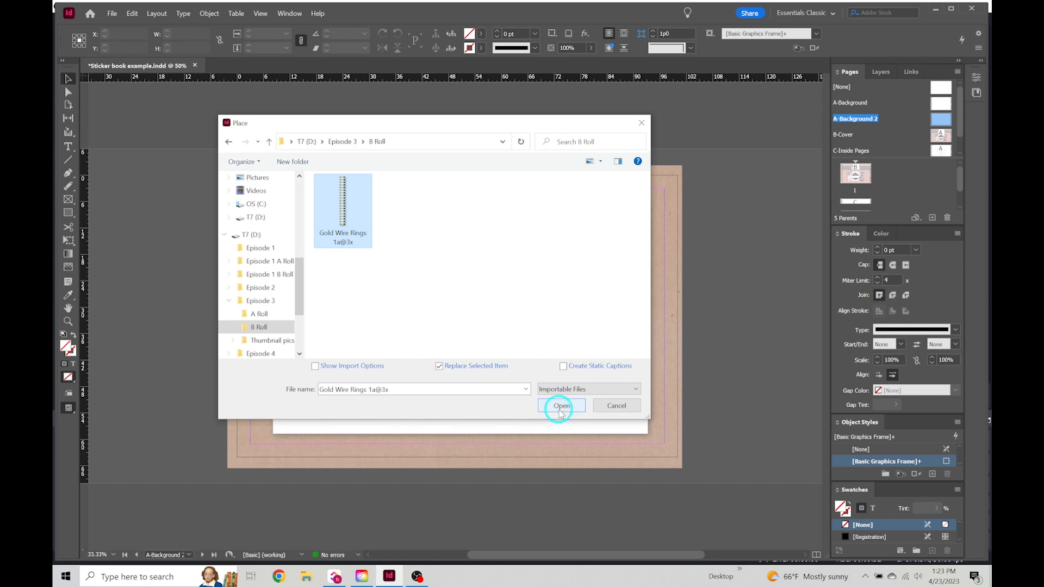
Step: Place the gold wire rings along the white rectangle's left edge, about 5p5 wide and 52p7 high, and nudge them slightly down
click(261, 212)
drag(262, 213, 314, 432)
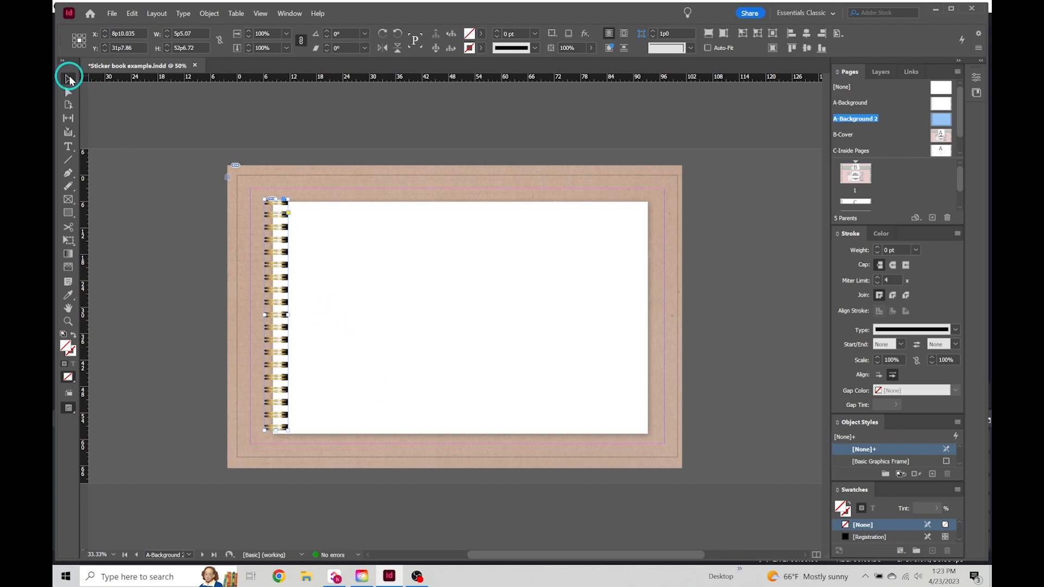
click(154, 247)
drag(277, 227, 278, 235)
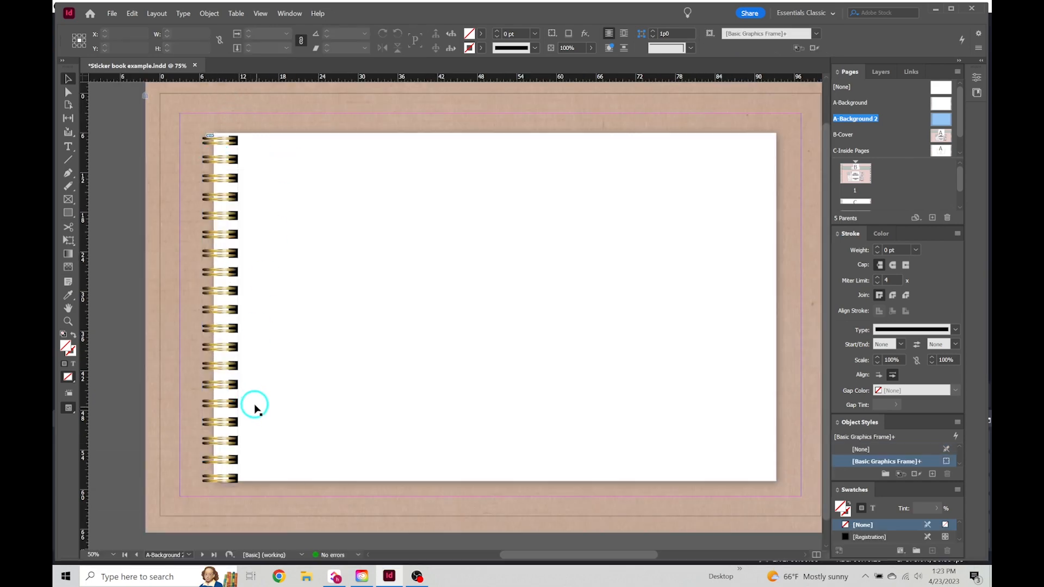
click(232, 350)
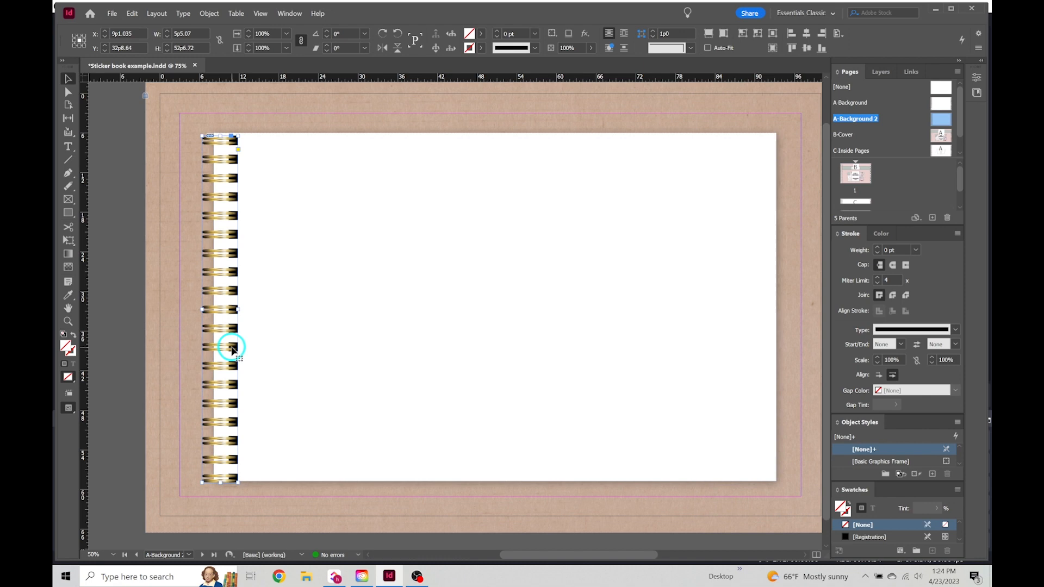
mouse_move(238, 482)
mouse_down()
mouse_move(277, 511)
mouse_move(243, 486)
mouse_up()
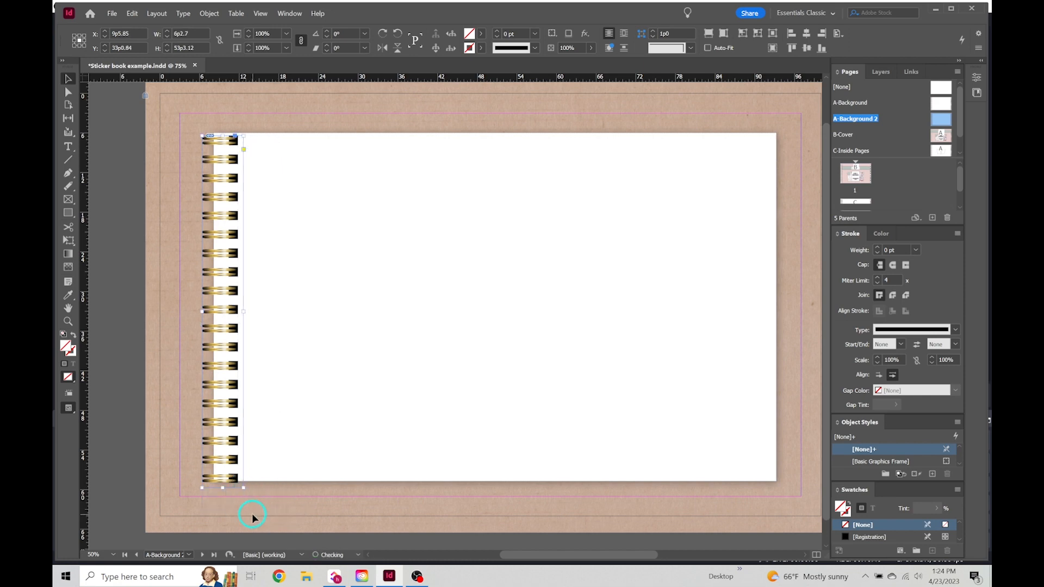
key(ctrl+z)
key(ctrl+z)
key(ctrl+z)
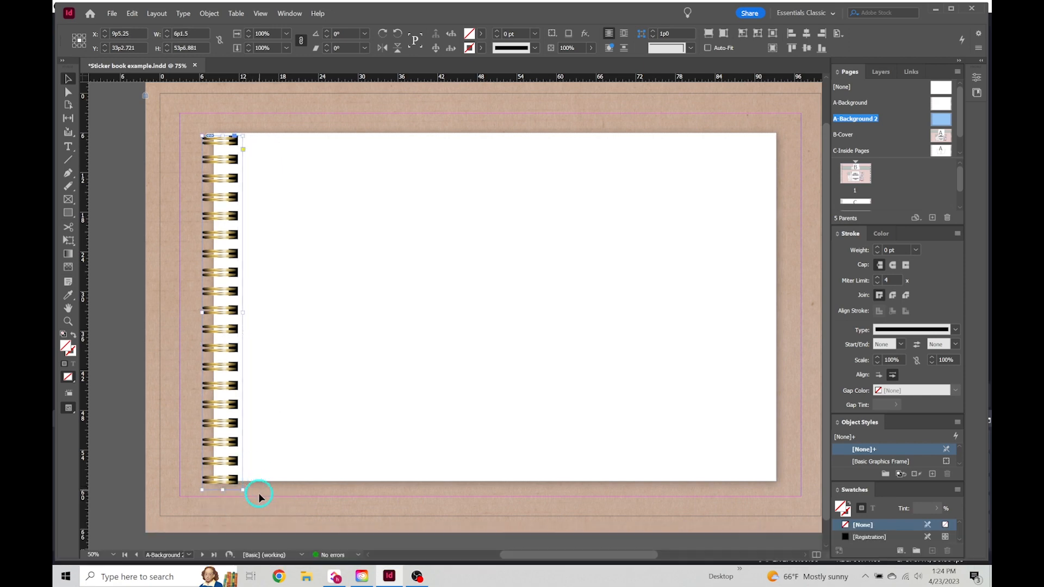
Step: Scale the gold wire rings down to about 4p11 wide and 52p1 high, shift them slightly down, and deselect them
key(ctrl)
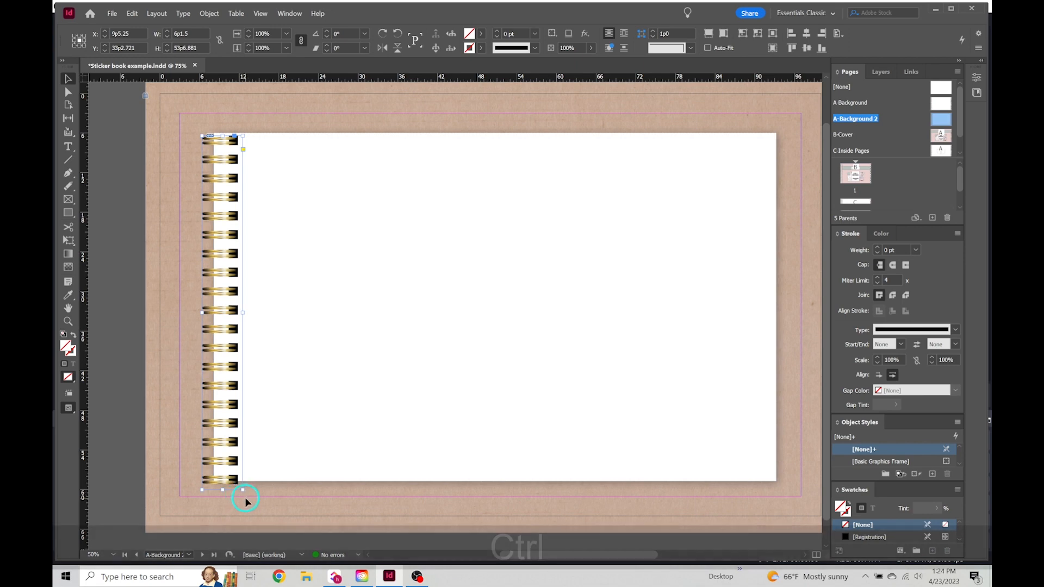
drag(241, 489, 234, 479)
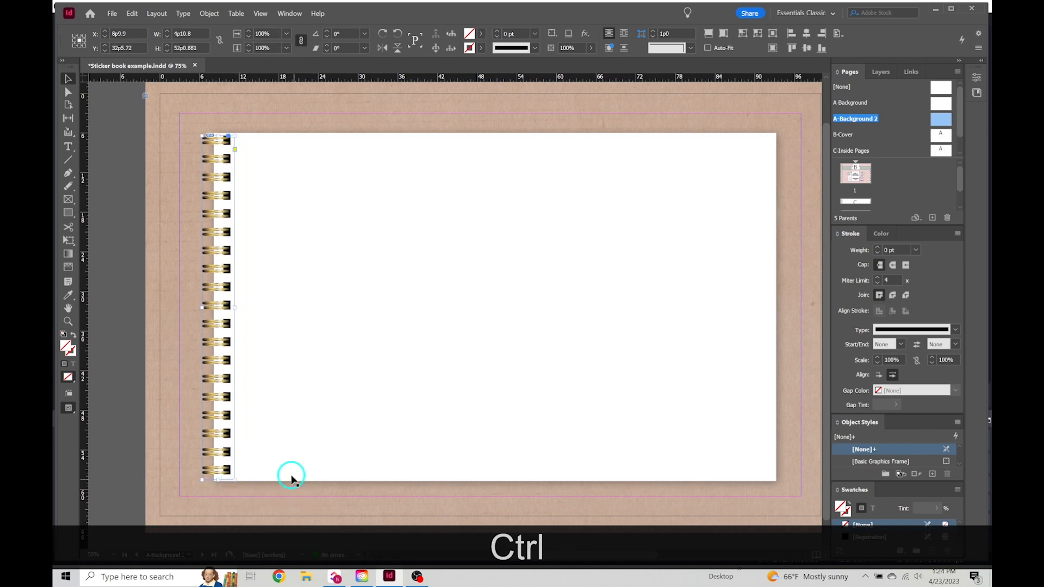
drag(219, 160, 219, 163)
click(124, 158)
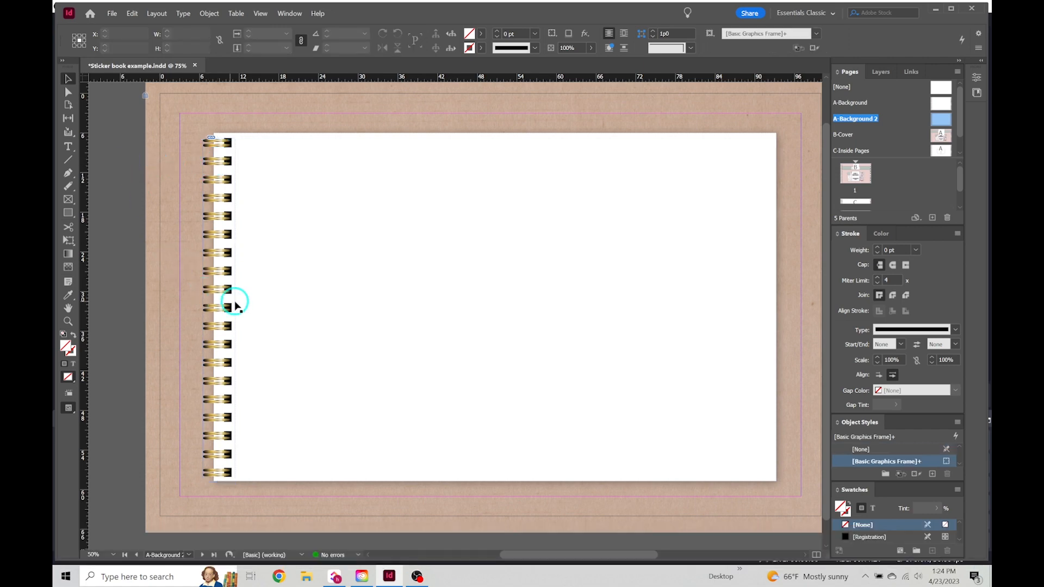
Step: Stretch the gold wire rings outward past the page's left edge to about 5p11 wide, and deselect them
click(207, 217)
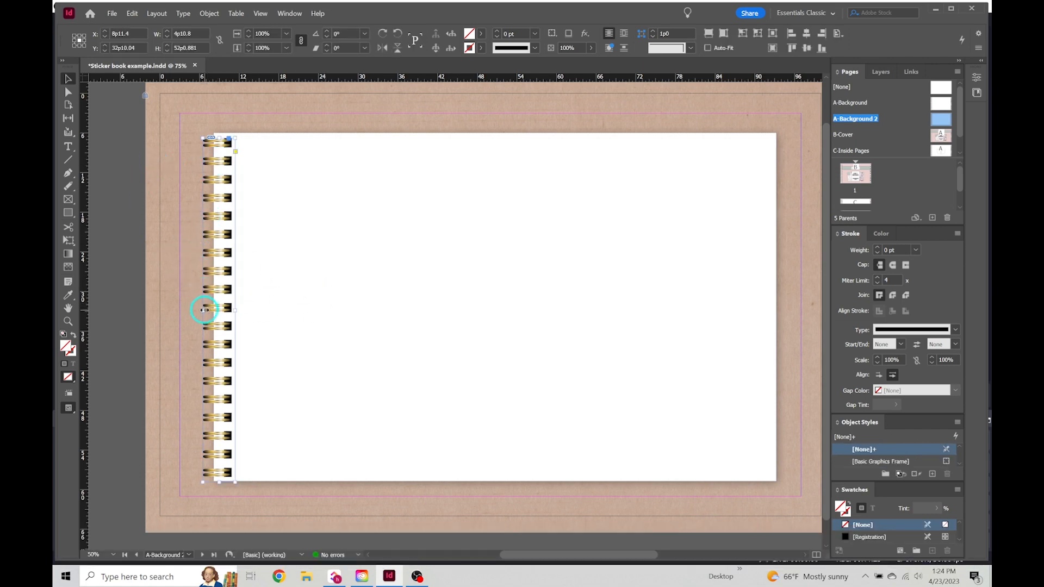
drag(203, 309, 196, 309)
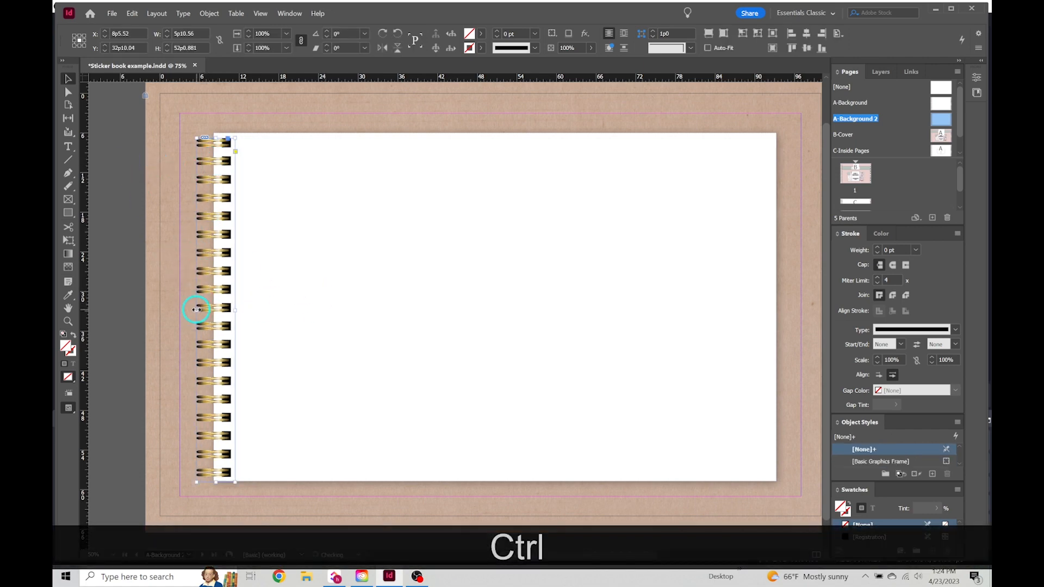
click(163, 304)
Step: Draw a tab rectangle about 3p2 wide and 7p0 high beside the white page's top-right corner and fill it with the C=15 M=100 red swatch
scroll(383, 346, down, 1)
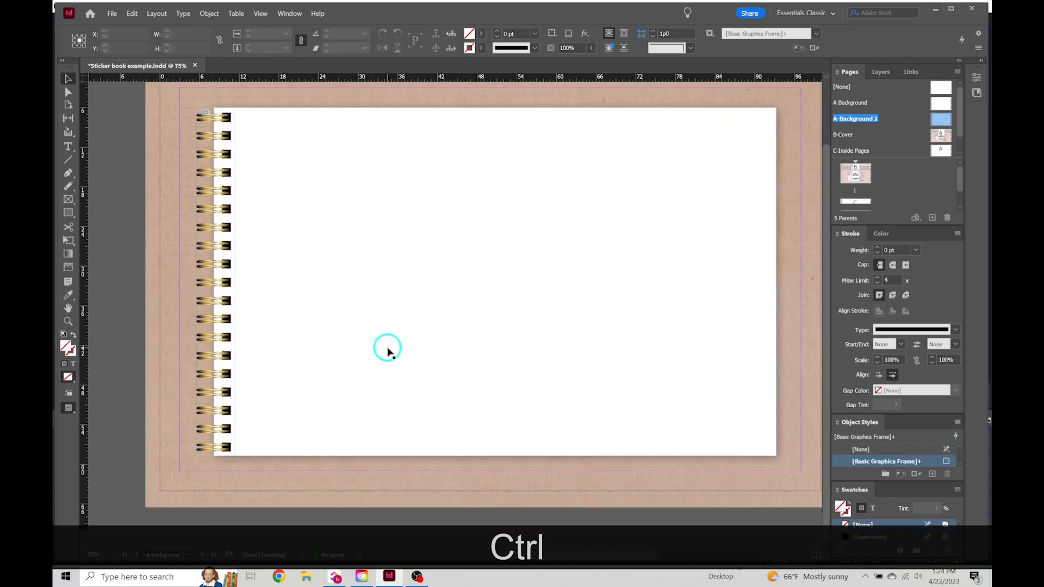
scroll(383, 345, up, 3)
key(space)
drag(419, 145, 380, 121)
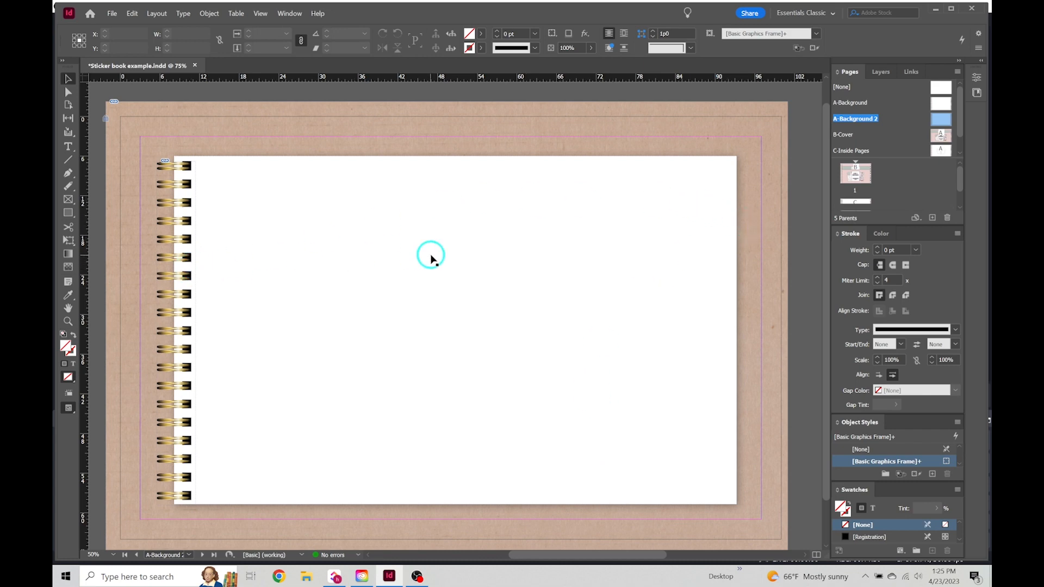
click(68, 215)
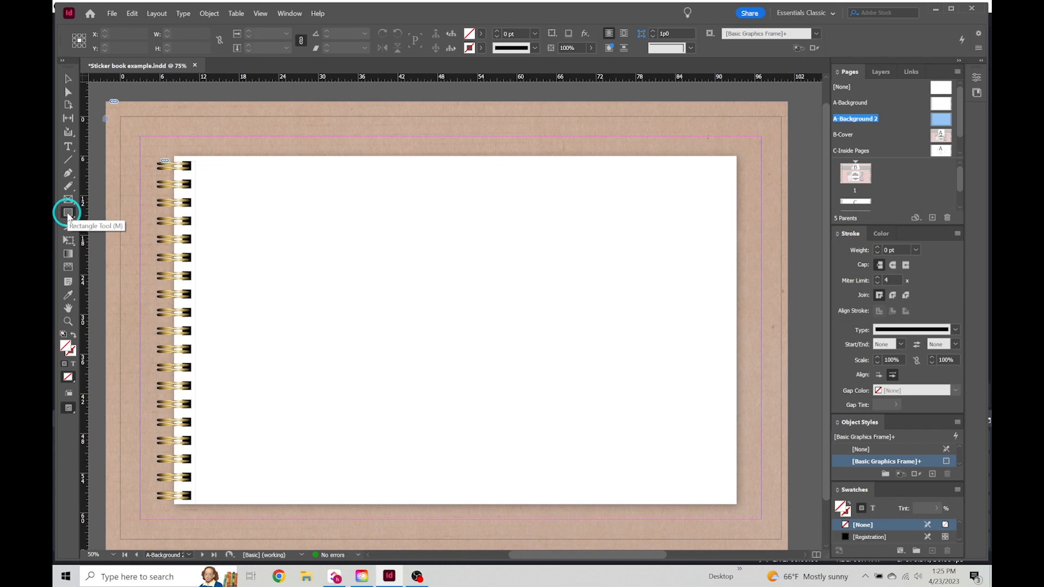
drag(739, 156, 761, 202)
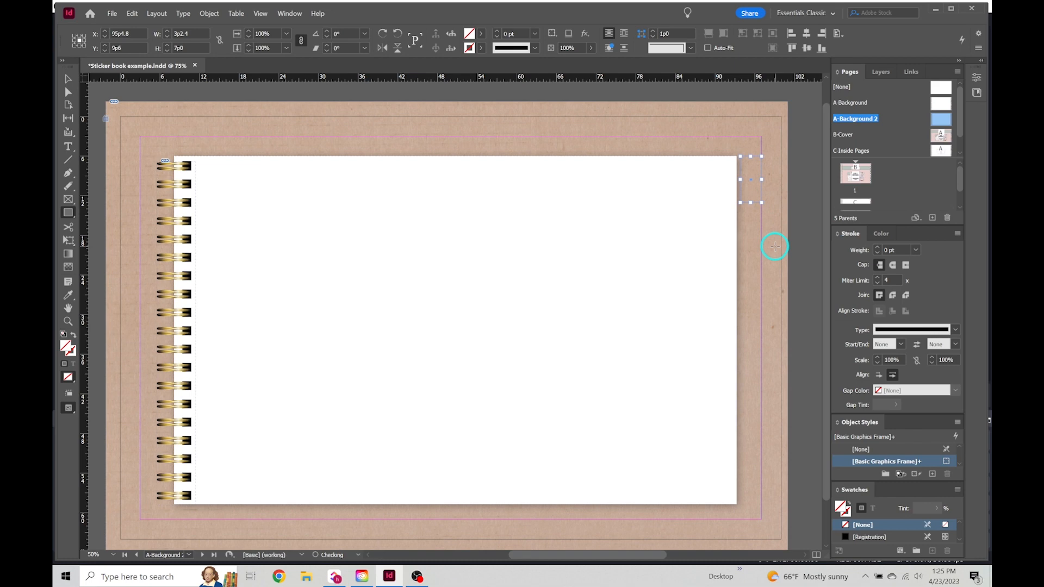
click(480, 33)
click(386, 152)
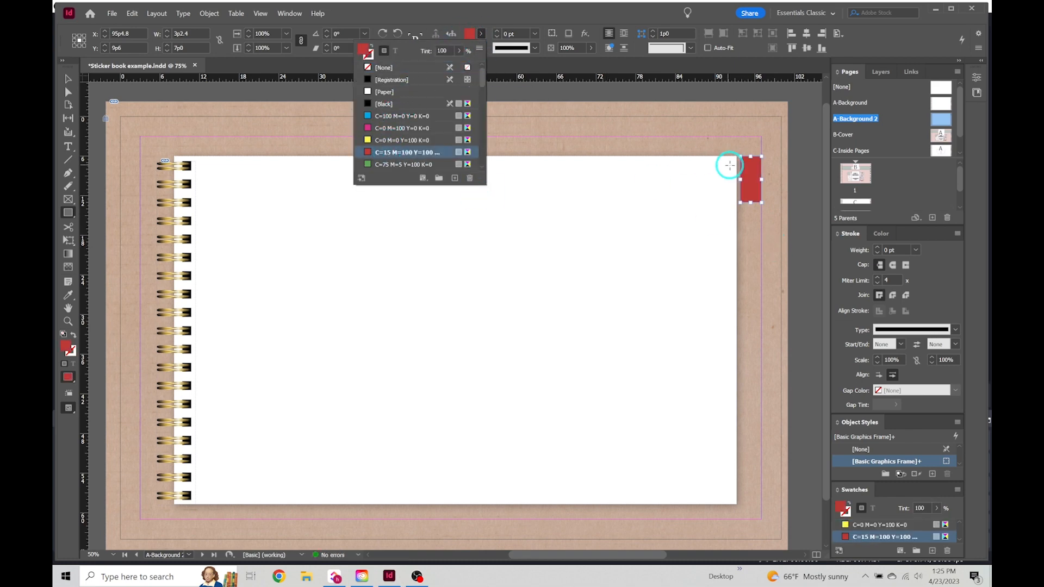
click(730, 144)
click(574, 292)
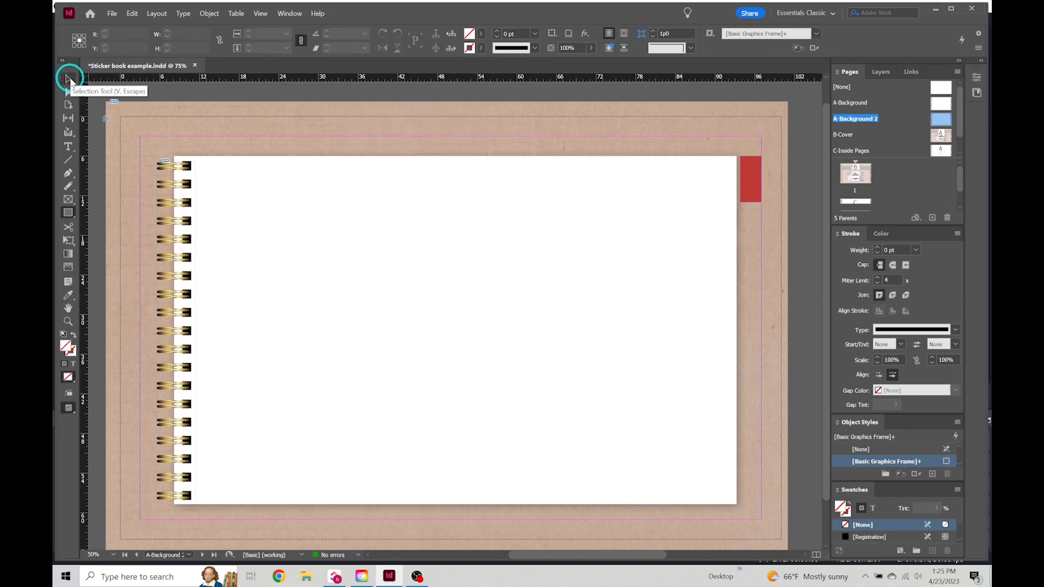
Step: Reposition the red rectangle just outside the white page's top-right corner, centred at about X 95p3, Y 9p7
click(69, 79)
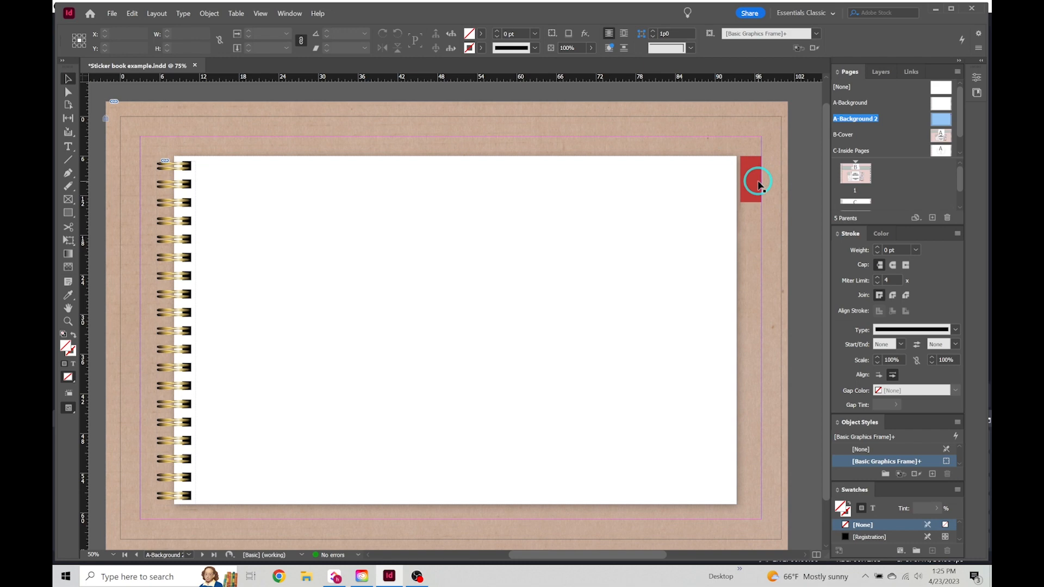
scroll(752, 180, up, 3)
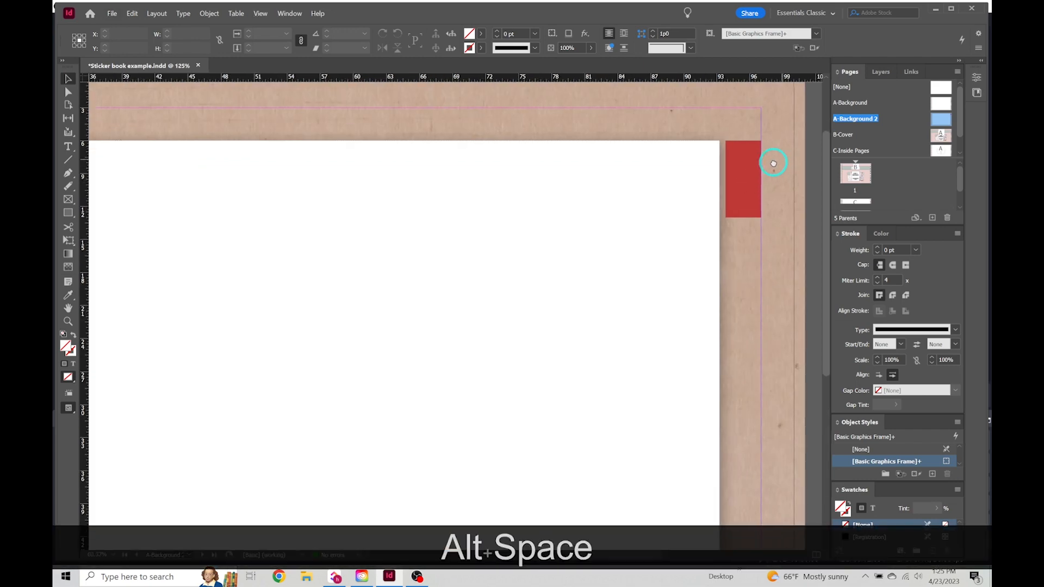
scroll(673, 167, up, 1)
click(612, 189)
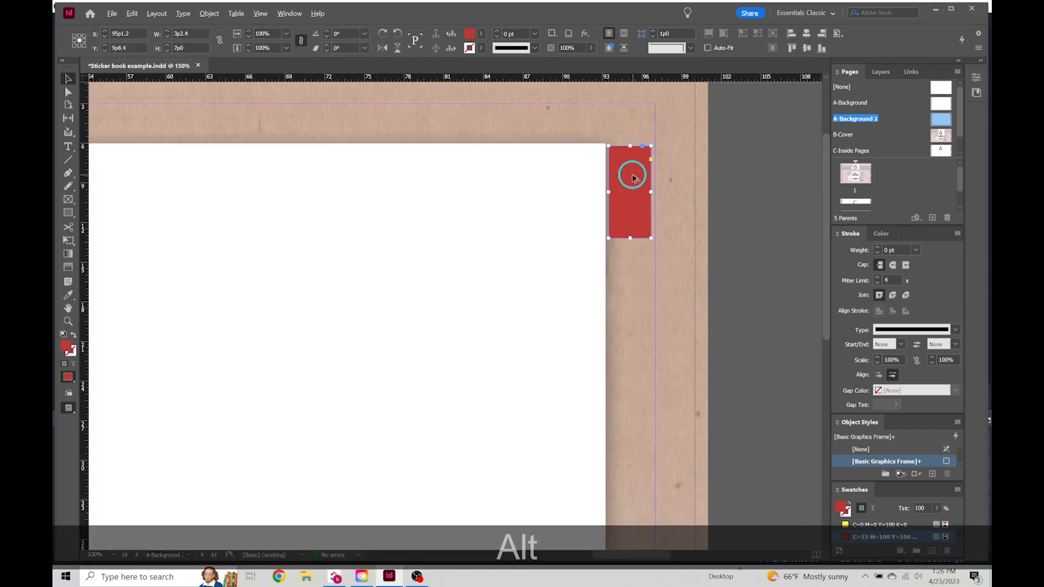
scroll(633, 178, up, 4)
scroll(633, 178, up, 2)
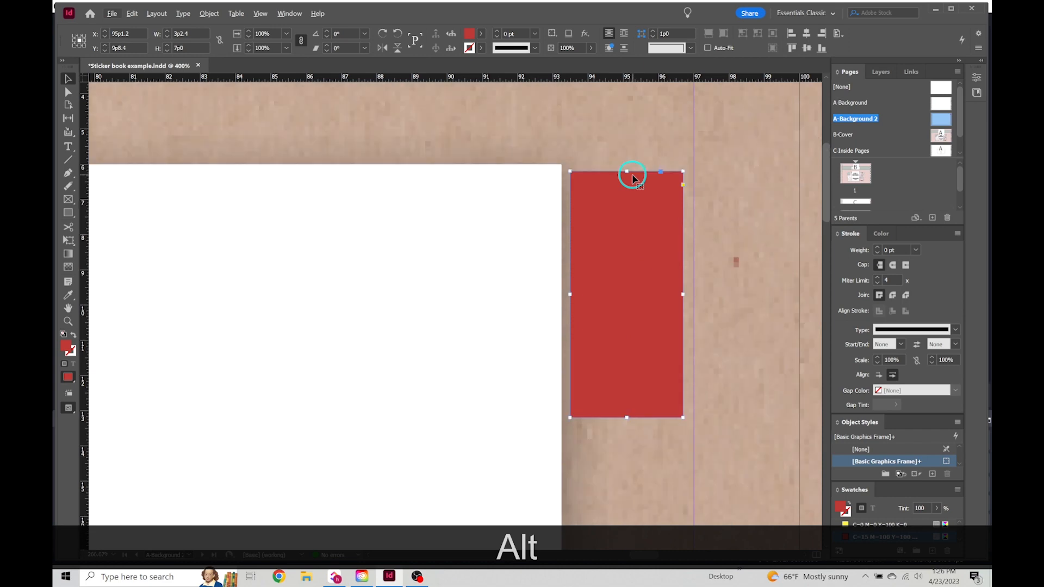
drag(632, 192, 603, 188)
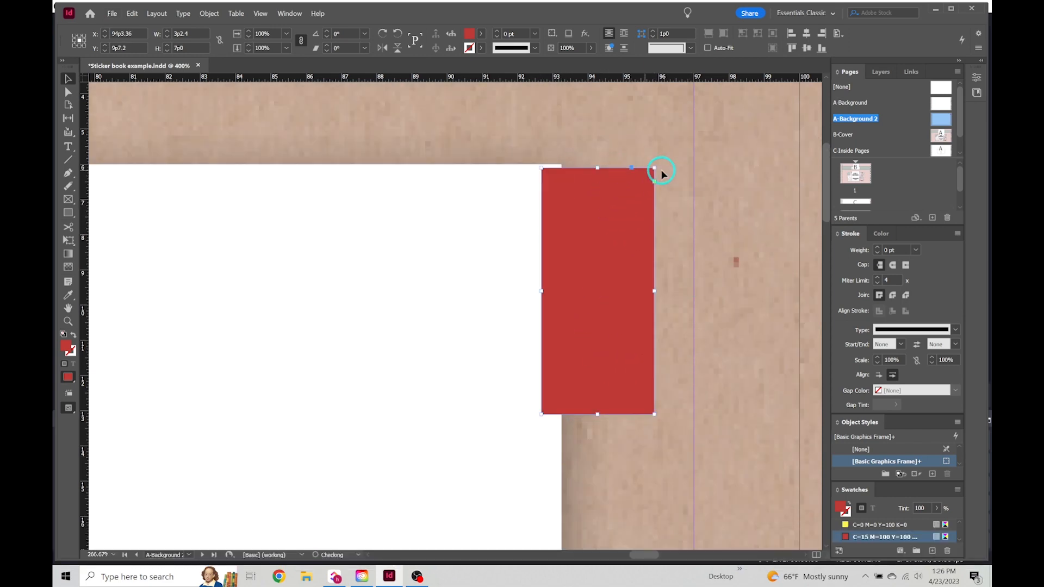
drag(622, 237, 657, 237)
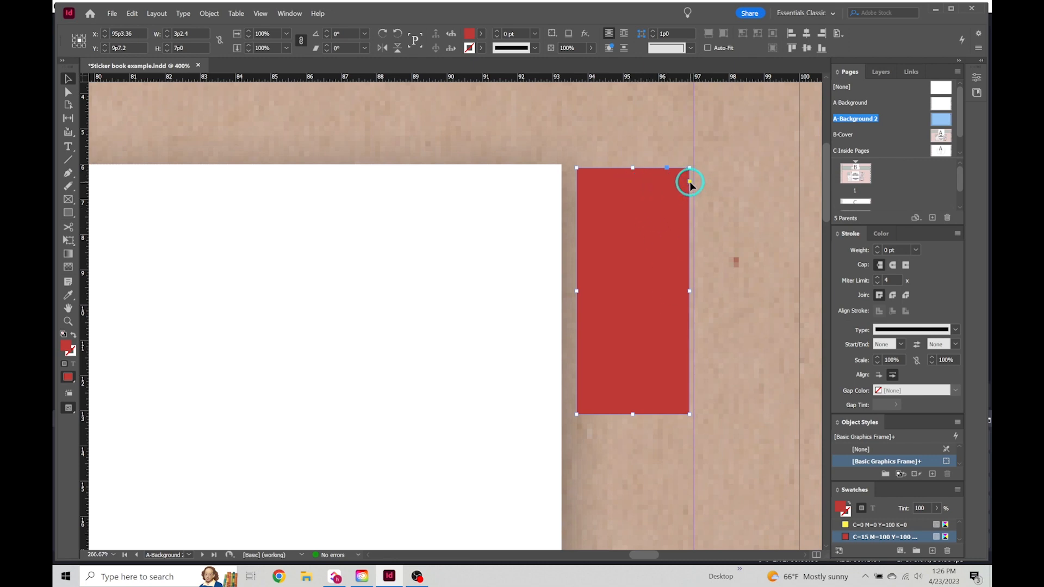
Step: Round all four corners of the red rectangle to a radius of about 0p3
scroll(694, 181, up, 3)
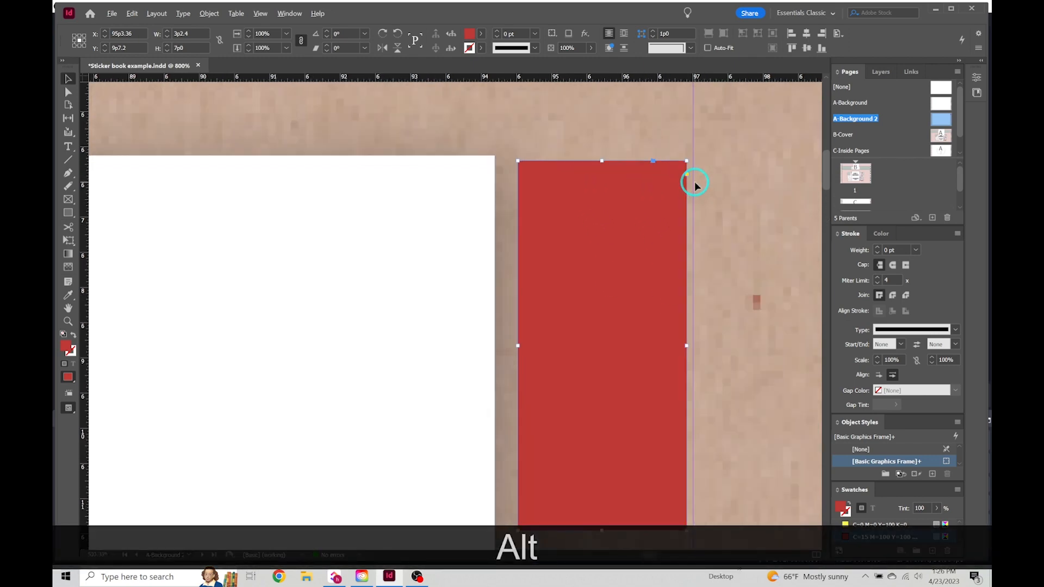
scroll(686, 180, up, 1)
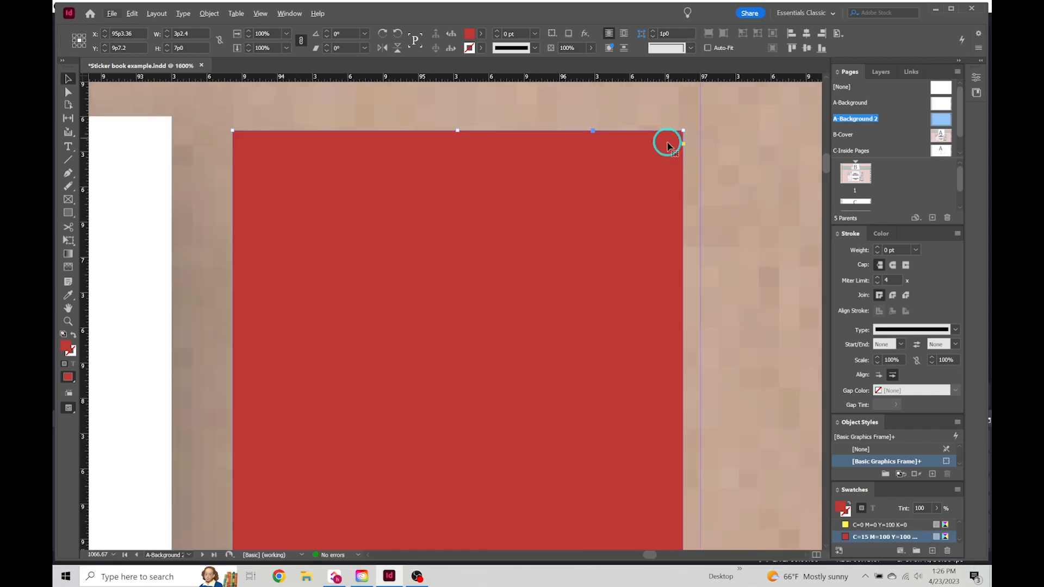
key(alt)
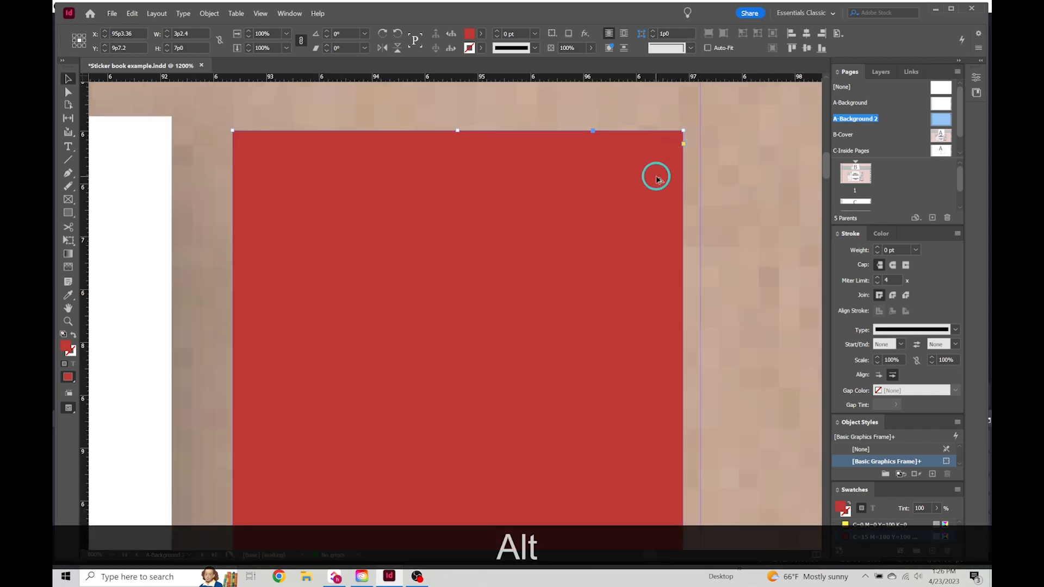
scroll(655, 179, down, 3)
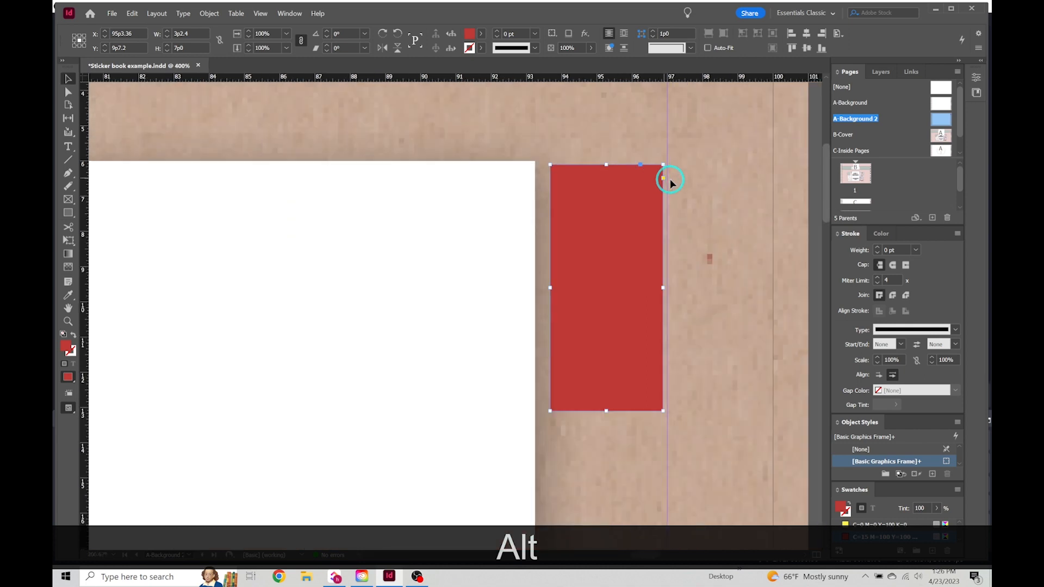
click(662, 178)
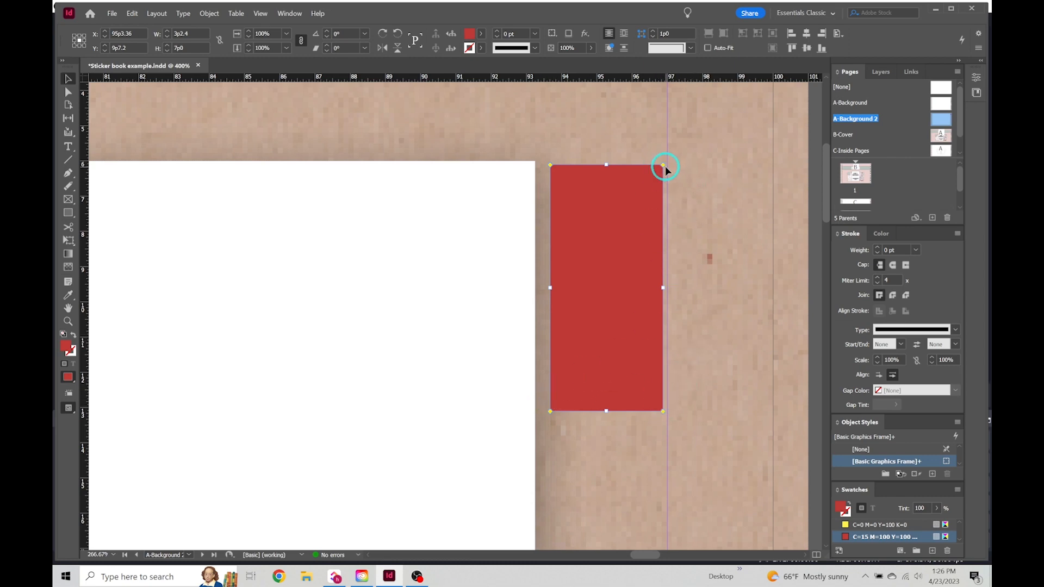
drag(663, 171, 655, 186)
Step: Move the rounded red rectangle left to overlap the white page's right edge, centred at about X 93p10, Y 9p7, and deselect it
click(70, 93)
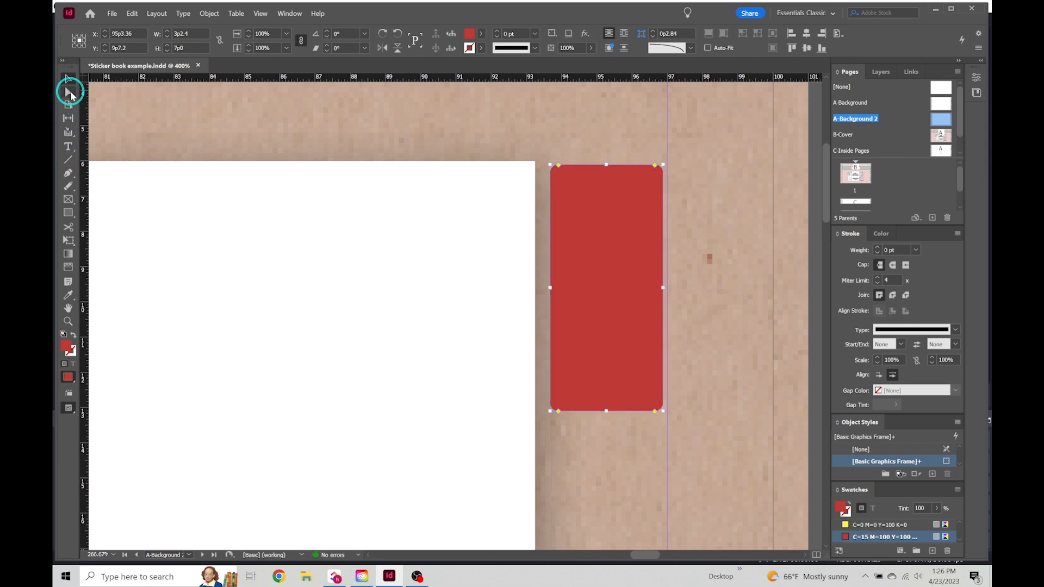
click(717, 245)
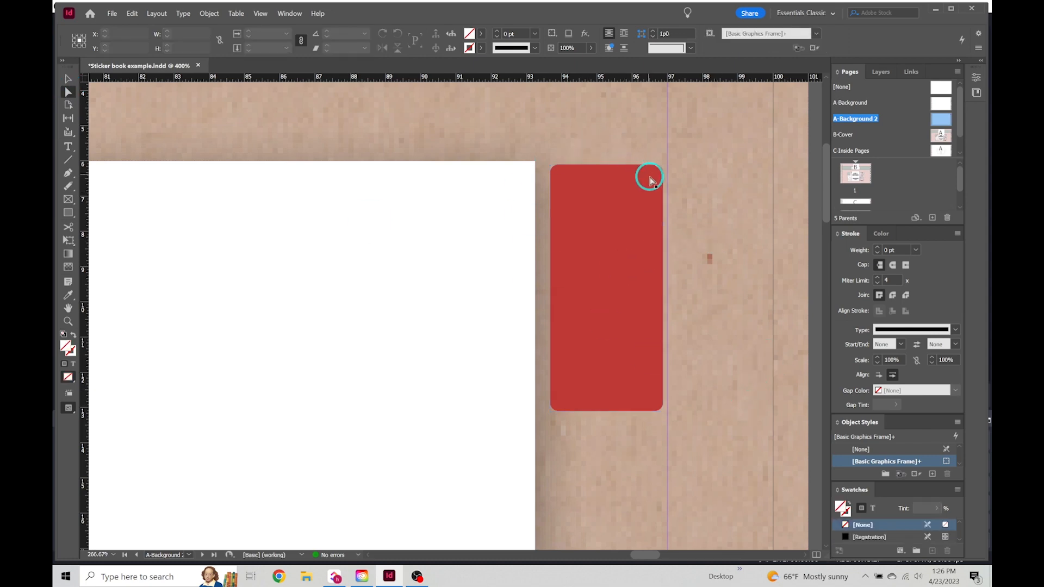
key(alt)
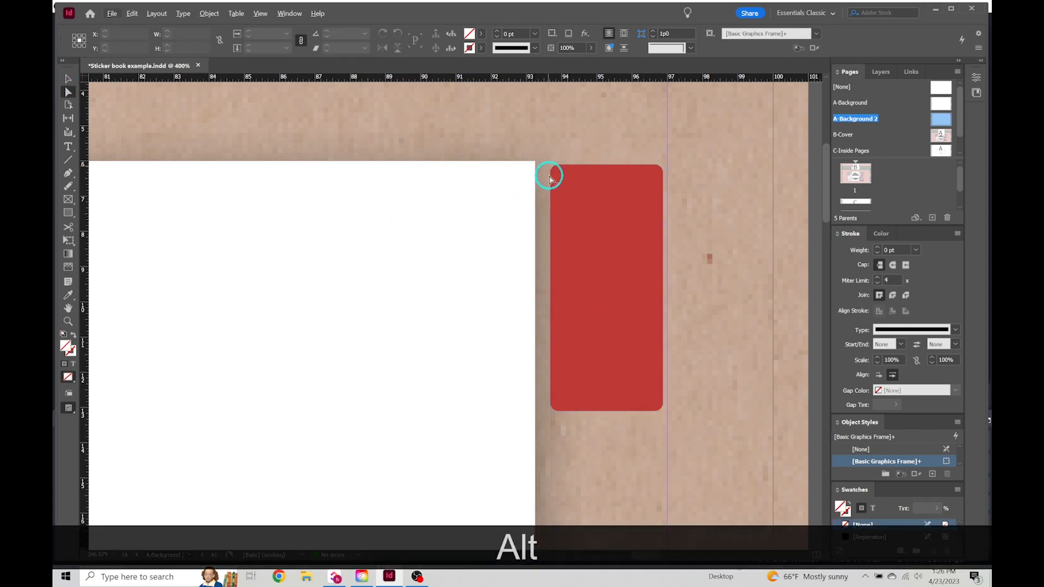
scroll(571, 315, down, 2)
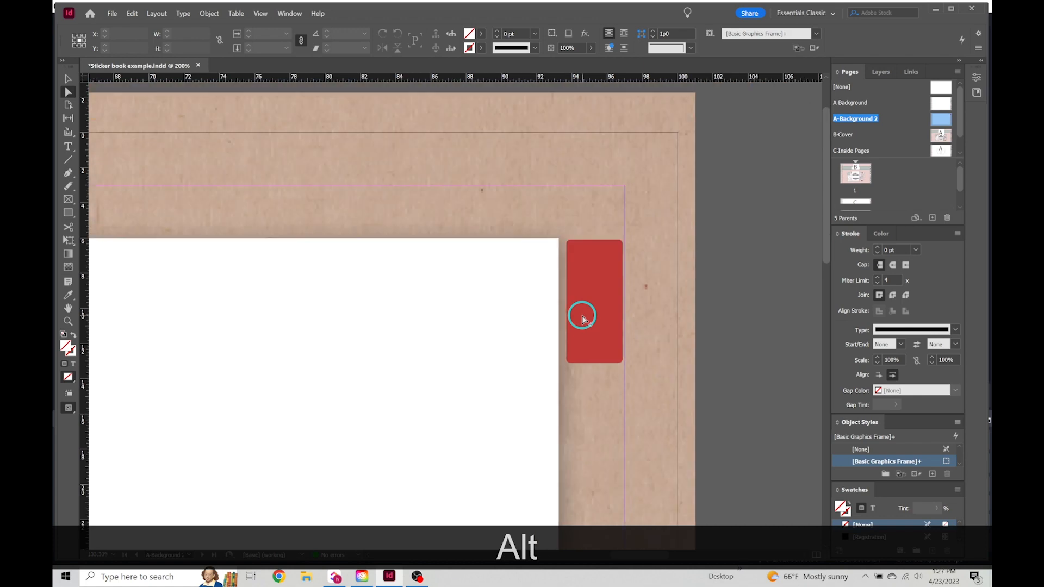
scroll(631, 336, down, 2)
scroll(596, 239, up, 1)
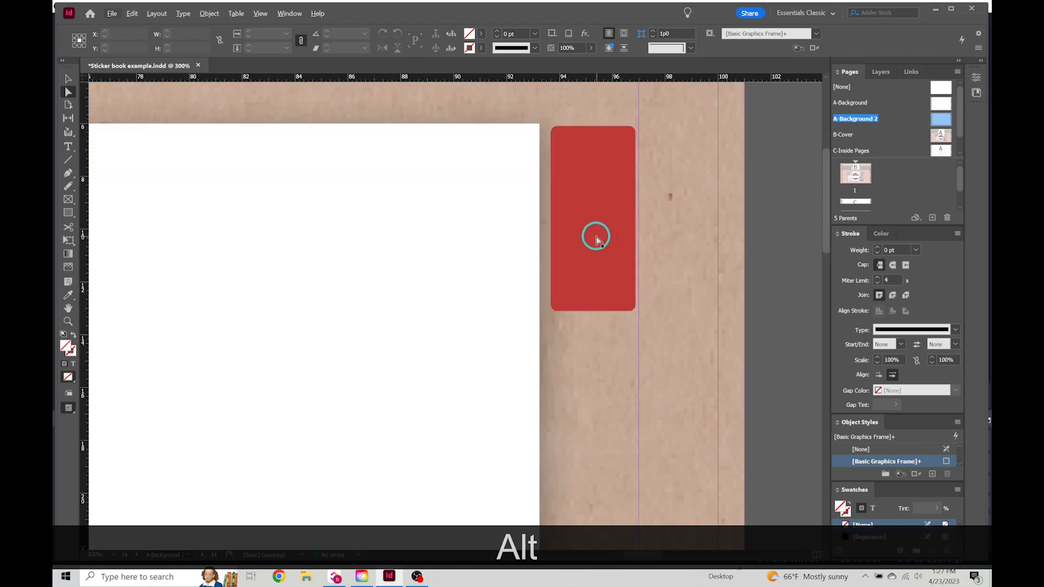
click(612, 178)
drag(612, 178, 577, 176)
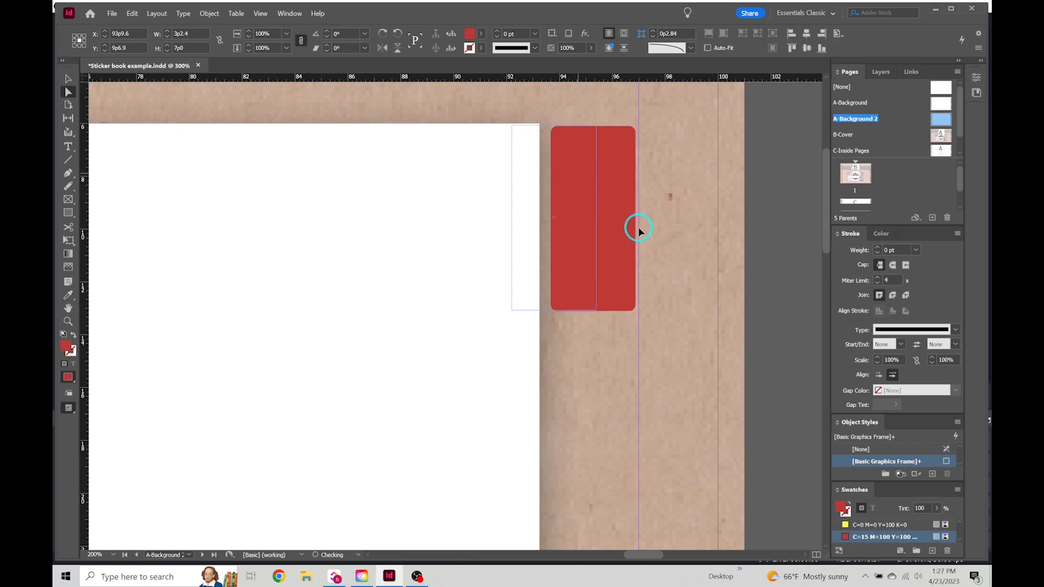
click(581, 359)
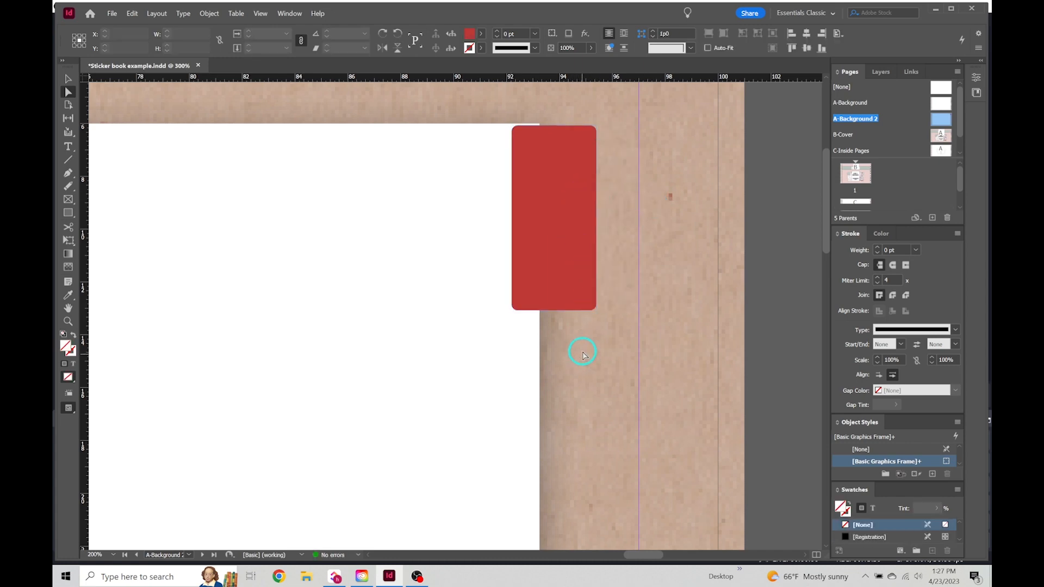
Step: Try to send the red tab to the very back of the stacking order and undo it
click(578, 224)
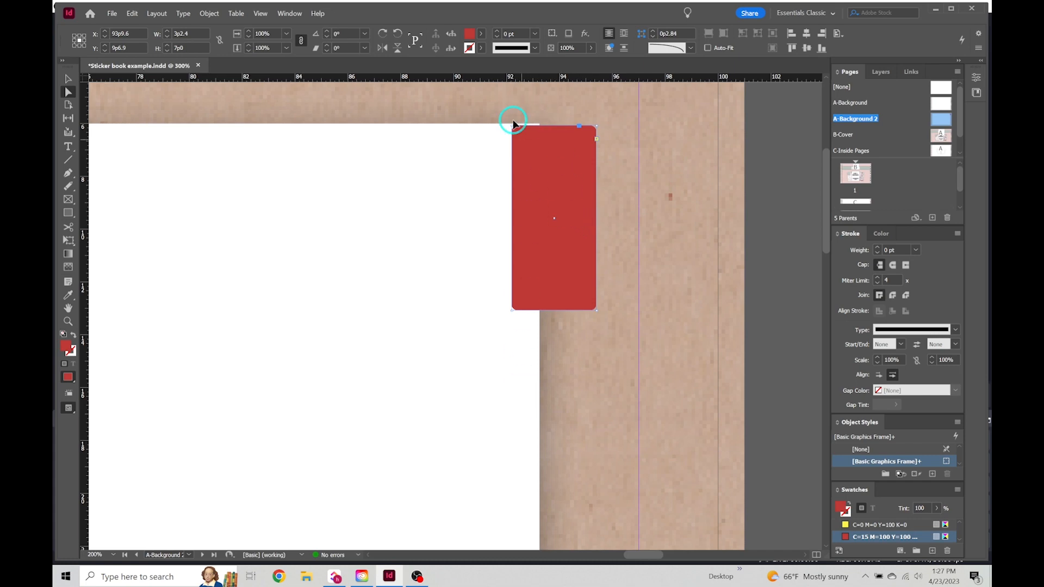
right_click(568, 203)
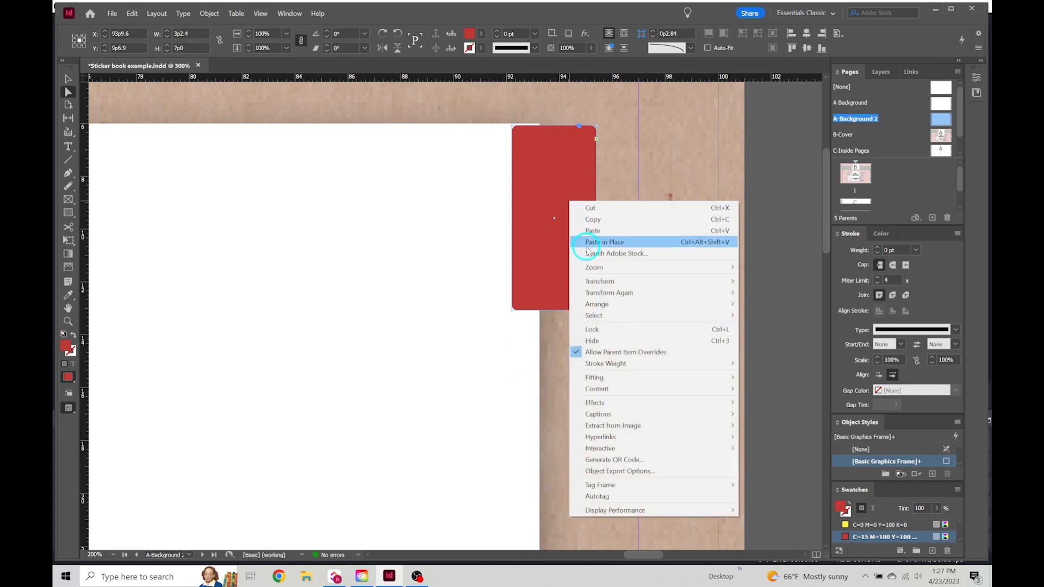
mouse_move(627, 307)
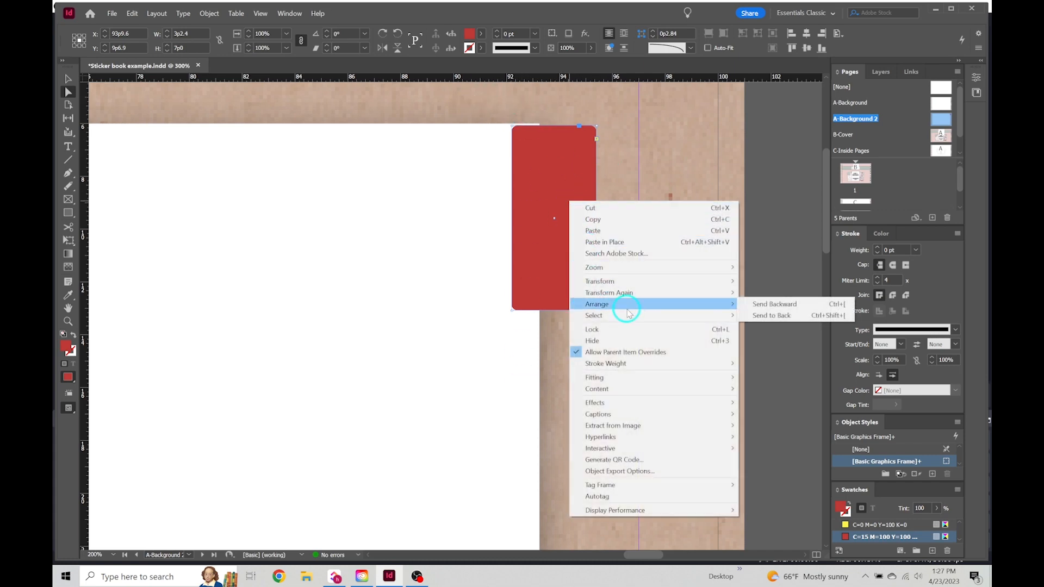
click(772, 317)
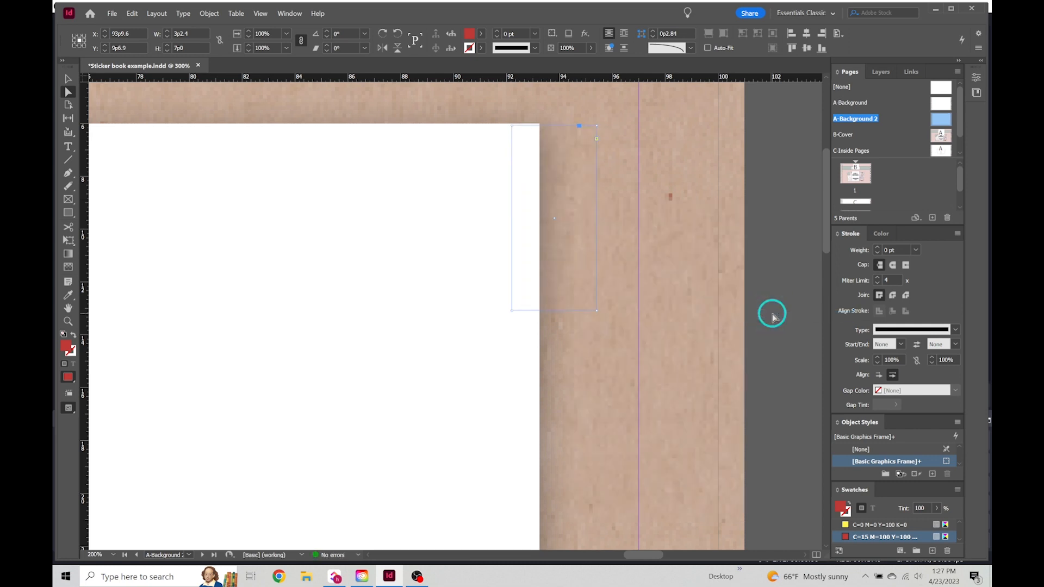
key(ctrl+z)
Step: Send the red tab backward two levels so it sits behind the white page, and deselect it
right_click(566, 192)
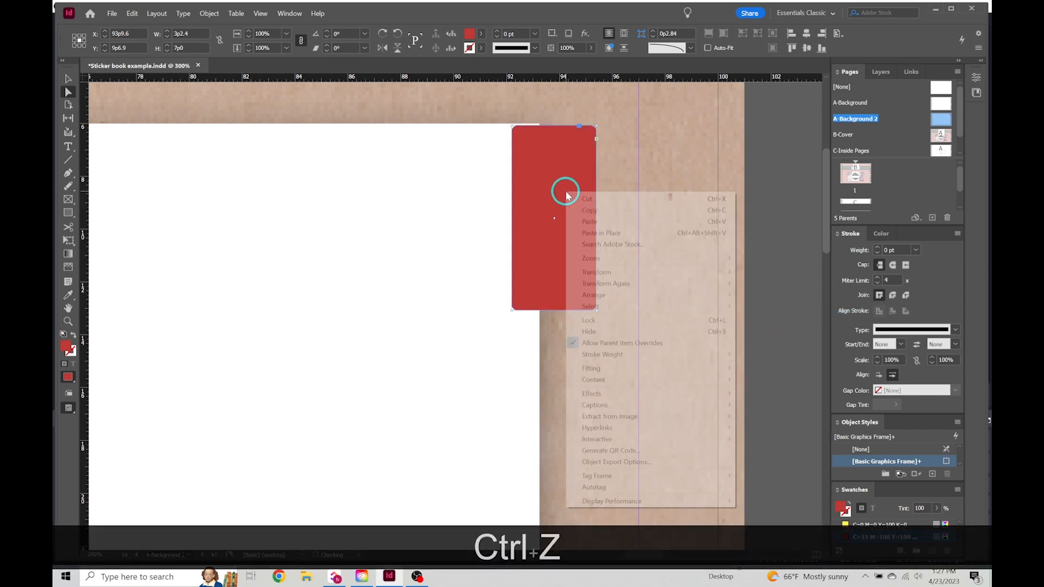
mouse_move(598, 295)
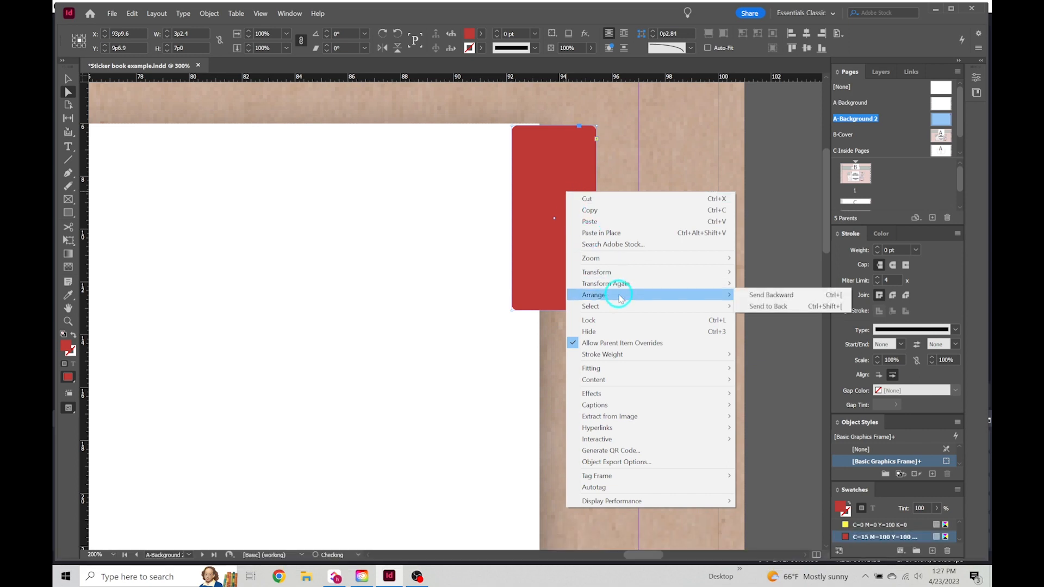
click(783, 296)
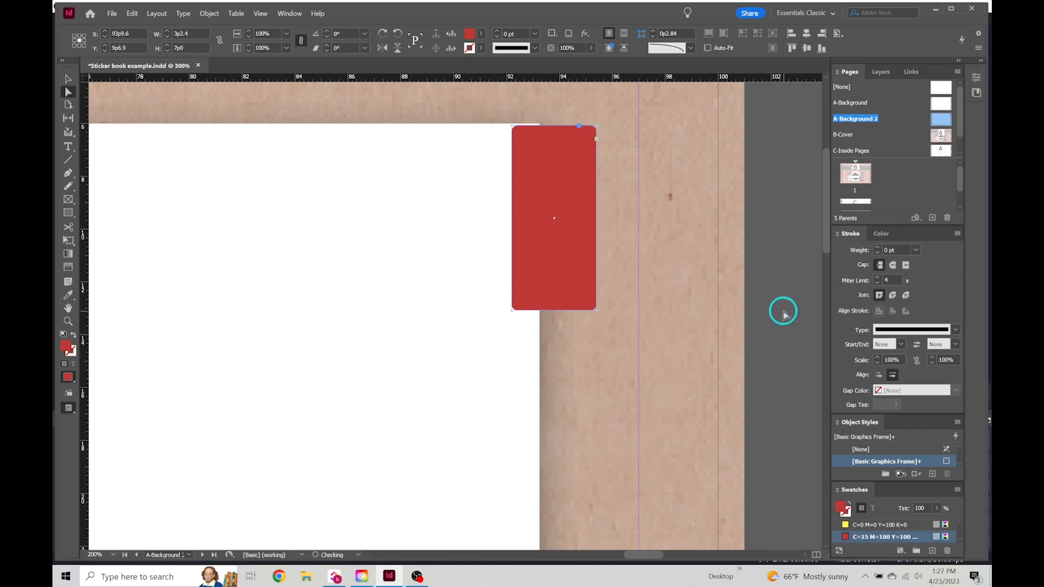
right_click(557, 230)
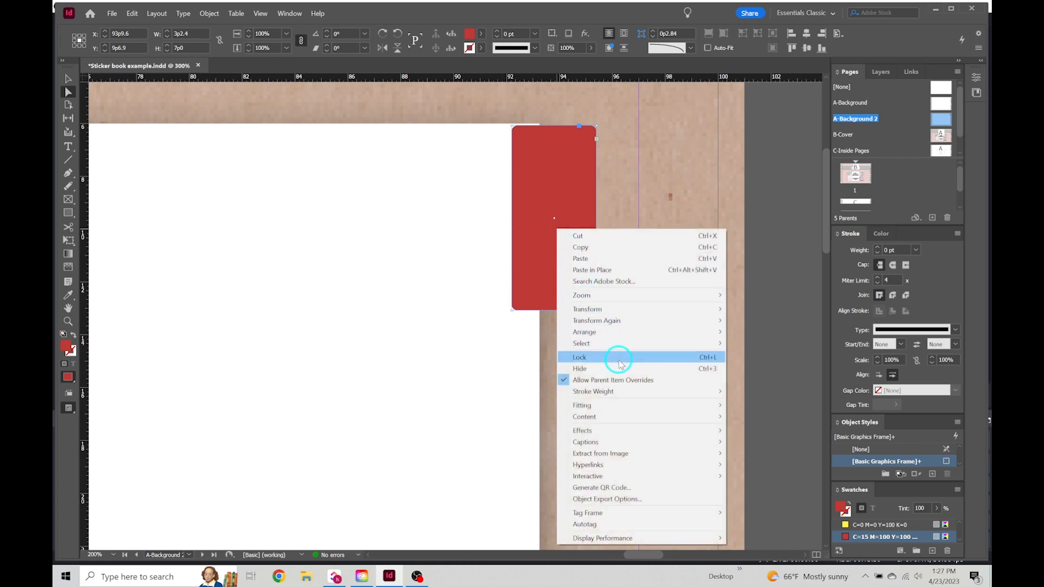
mouse_move(639, 391)
mouse_move(625, 332)
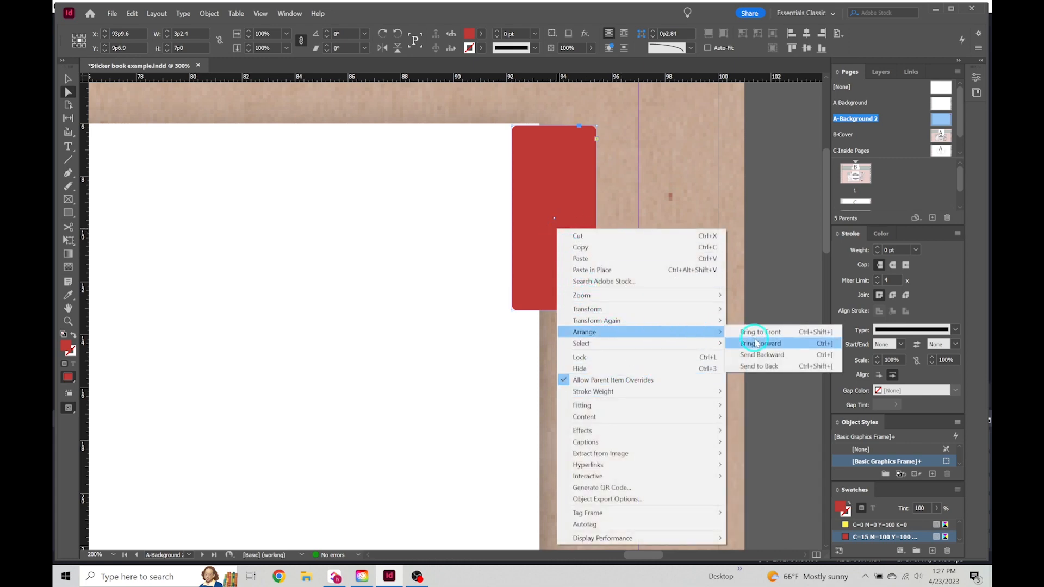
click(764, 356)
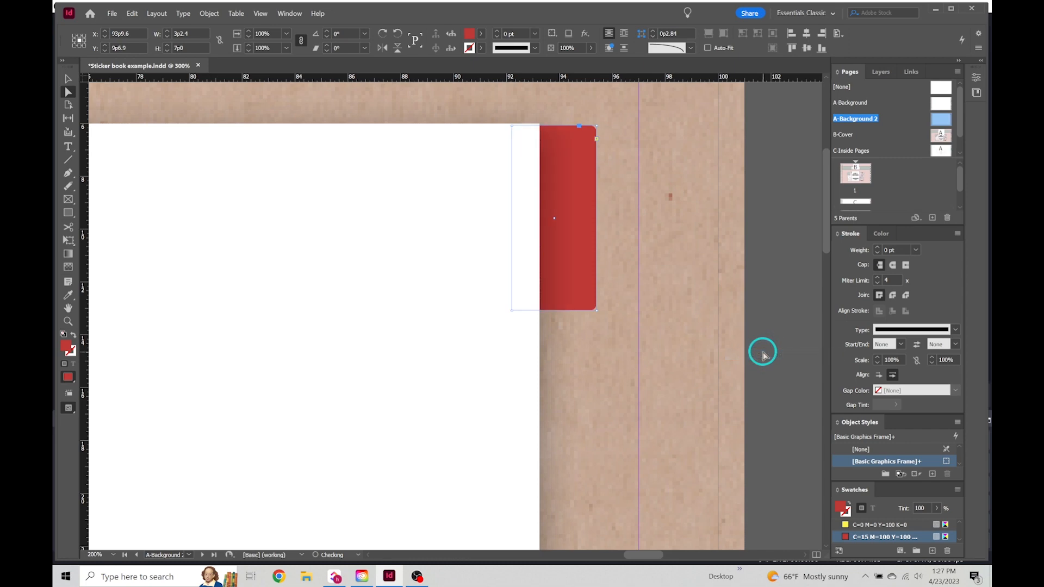
click(634, 247)
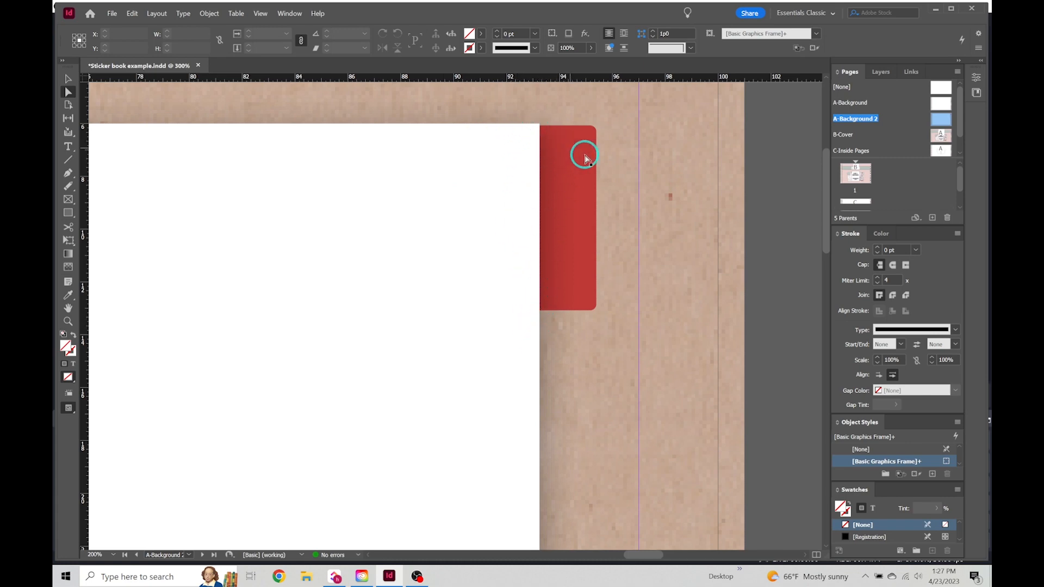
Step: Widen the red tab outward from the white page's edge to about 4p6 wide and deselect it
alt+scroll(559, 235, down, 3)
alt+scroll(559, 233, down, 1)
drag(643, 293, 749, 279)
alt+scroll(632, 285, down, 1)
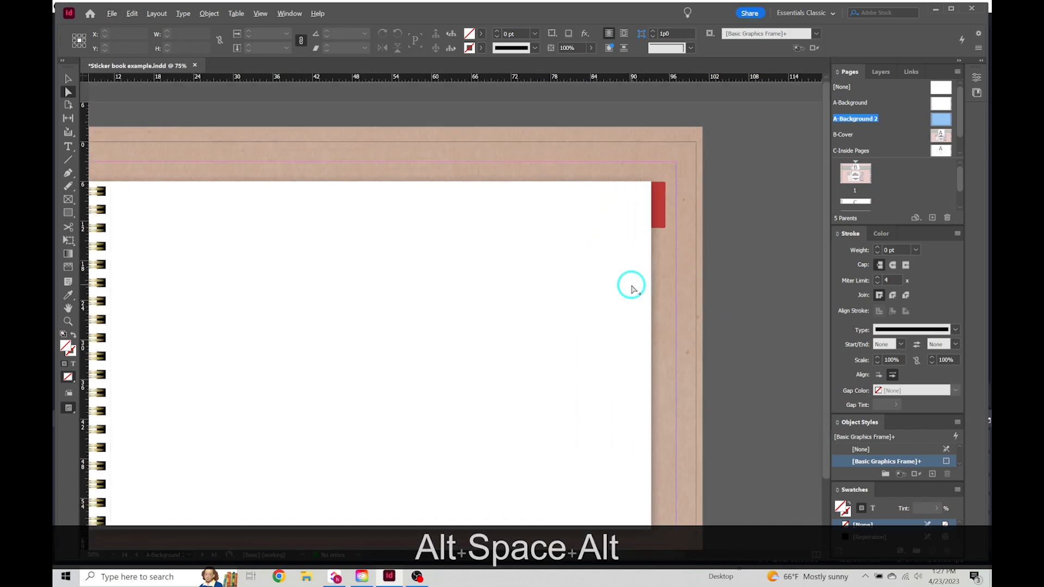
alt+scroll(655, 206, up, 6)
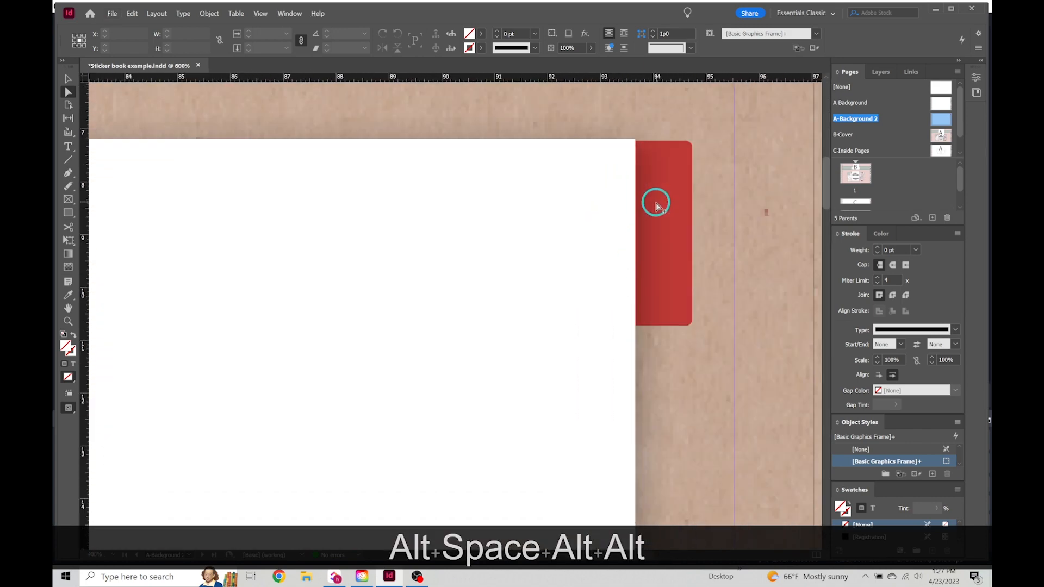
click(690, 224)
scroll(693, 245, up, 2)
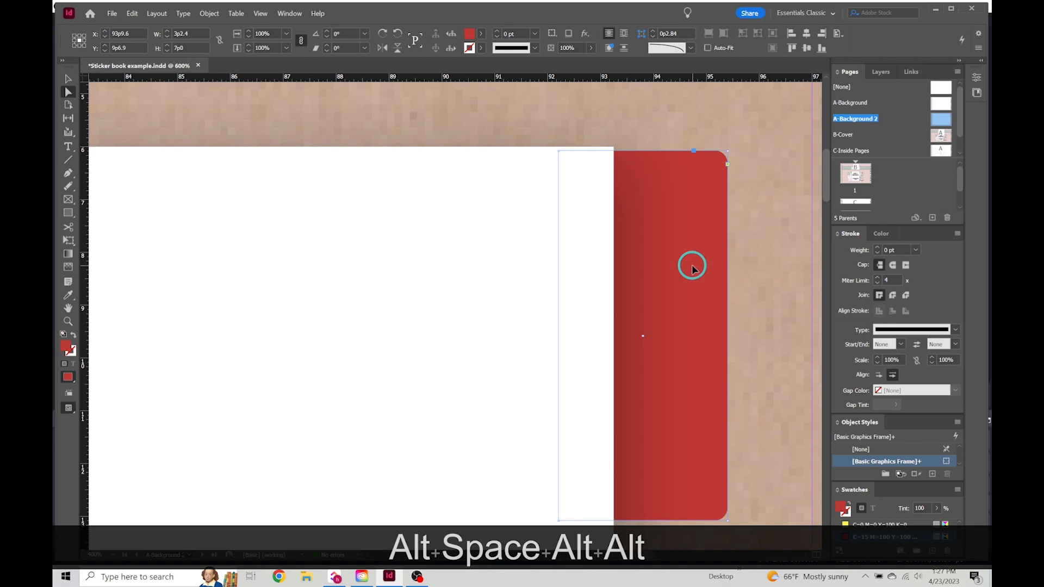
scroll(692, 267, down, 1)
click(68, 78)
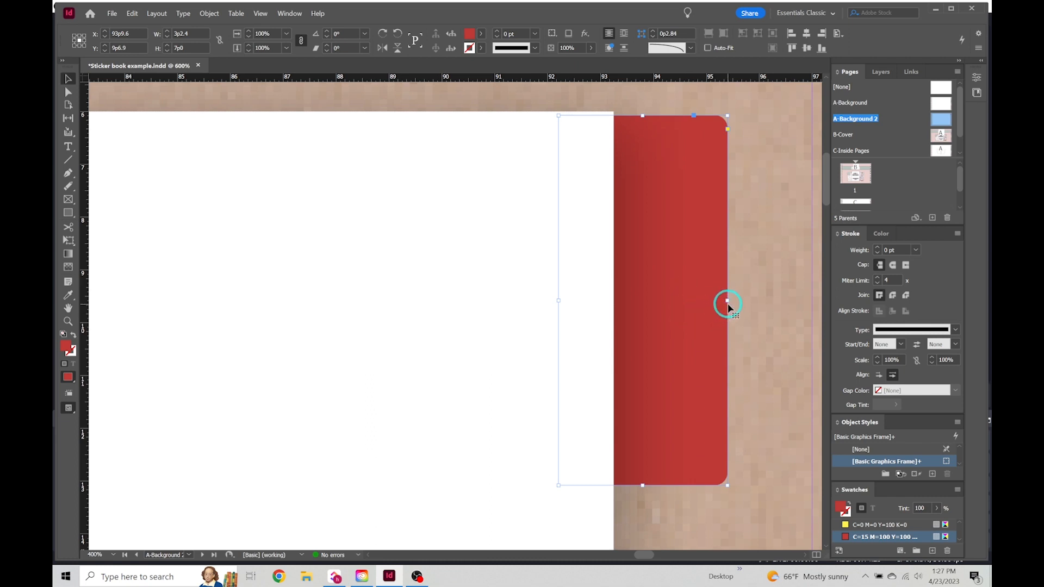
drag(726, 300, 793, 342)
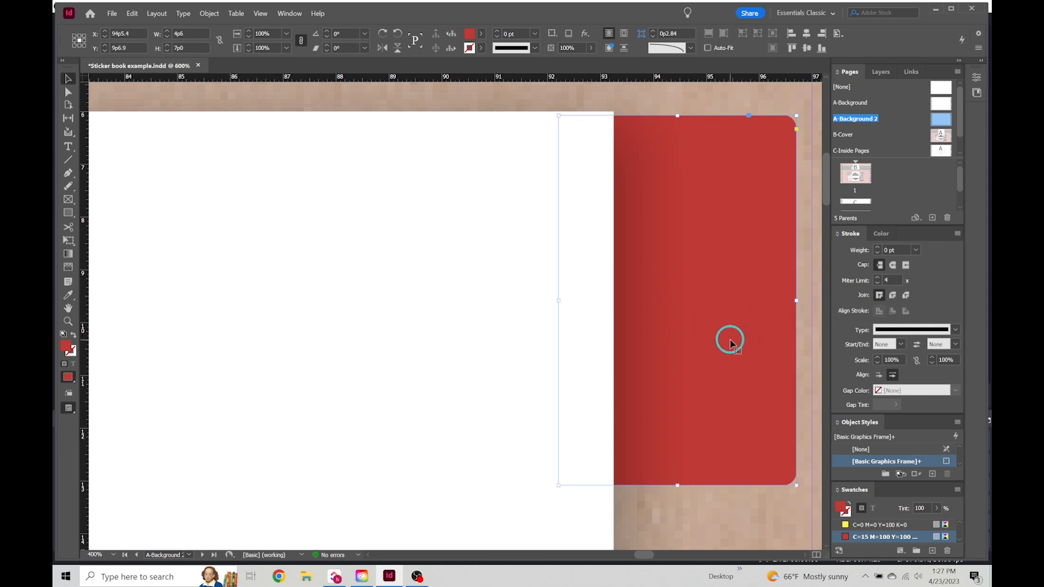
click(634, 98)
Step: Create a text frame about 6p10 wide and 3p2 high on the white page beside the red tab, containing "Tab 1"
alt+scroll(645, 289, down, 6)
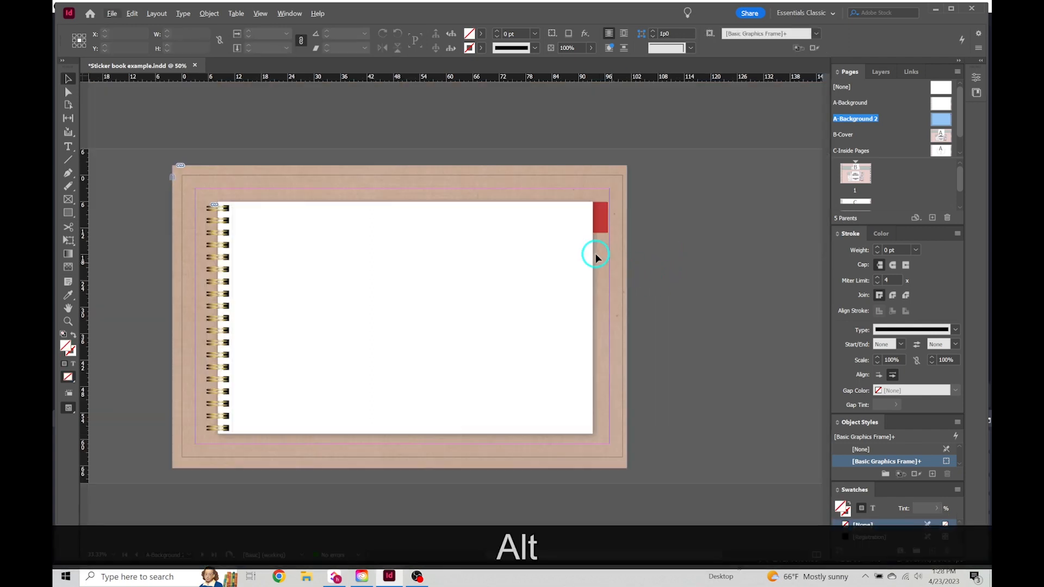
alt+scroll(597, 228, up, 5)
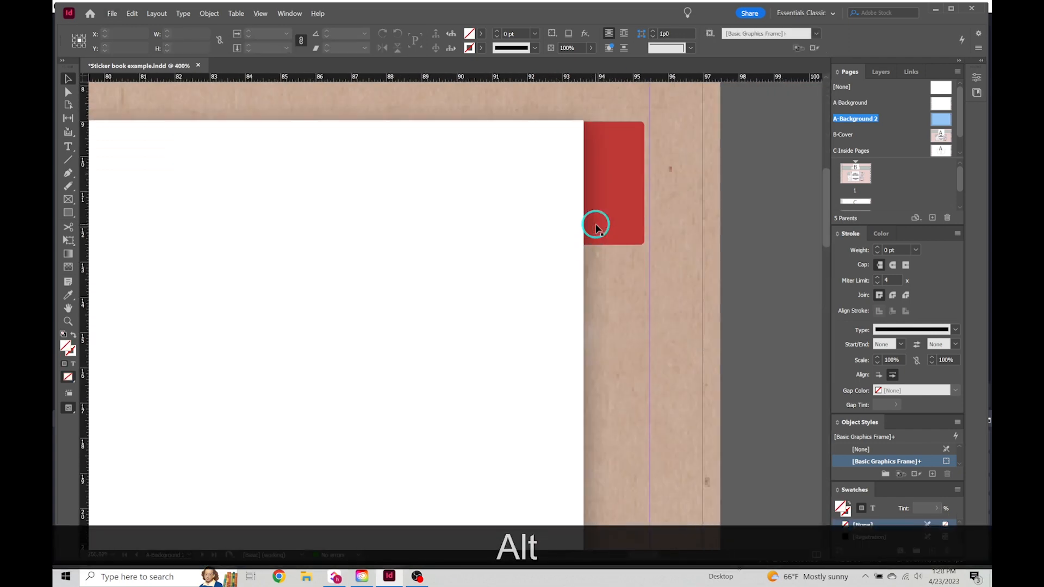
alt+scroll(613, 221, down, 2)
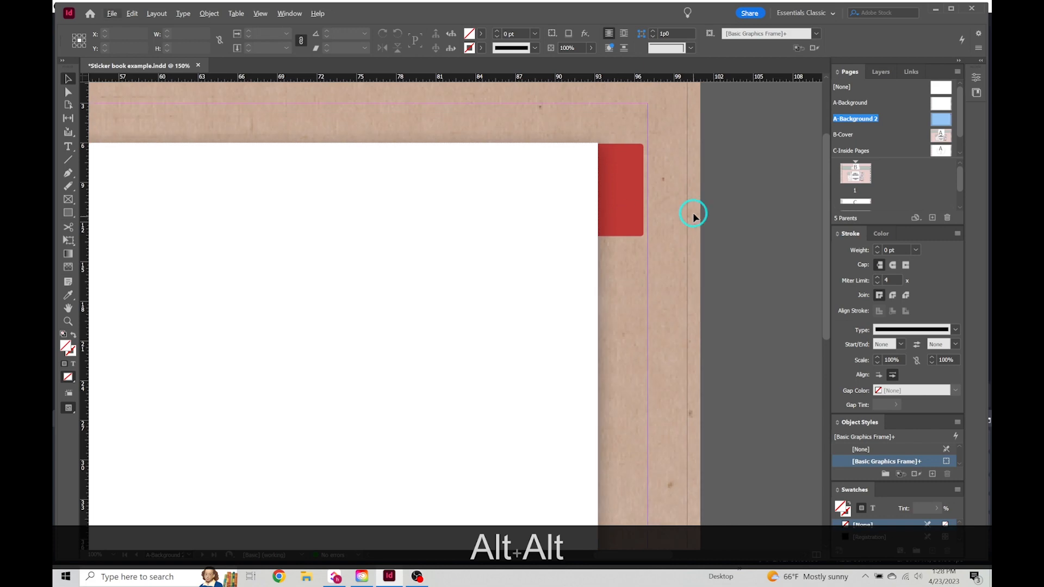
key(space)
drag(671, 187, 708, 240)
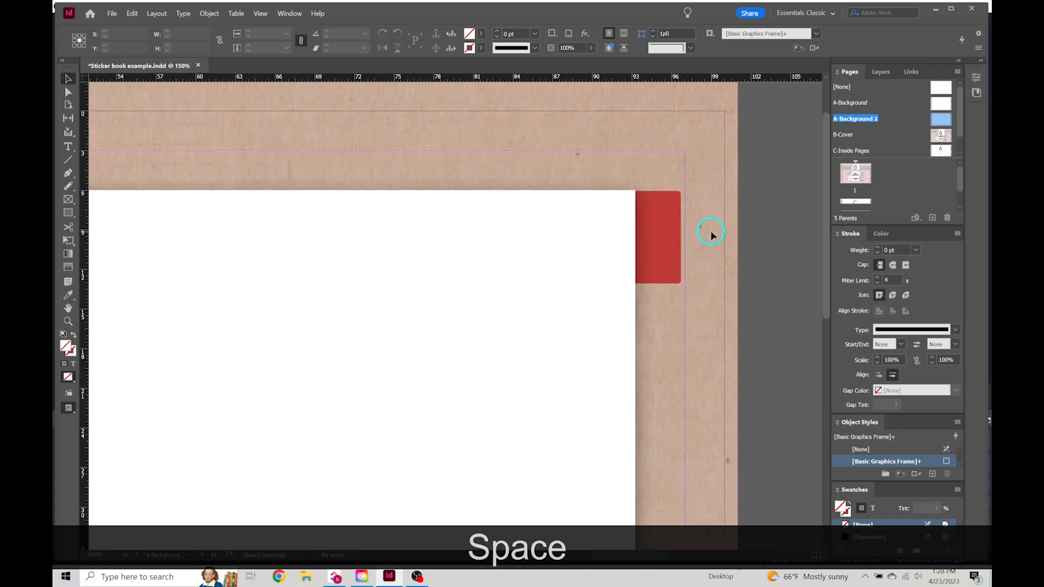
key(alt)
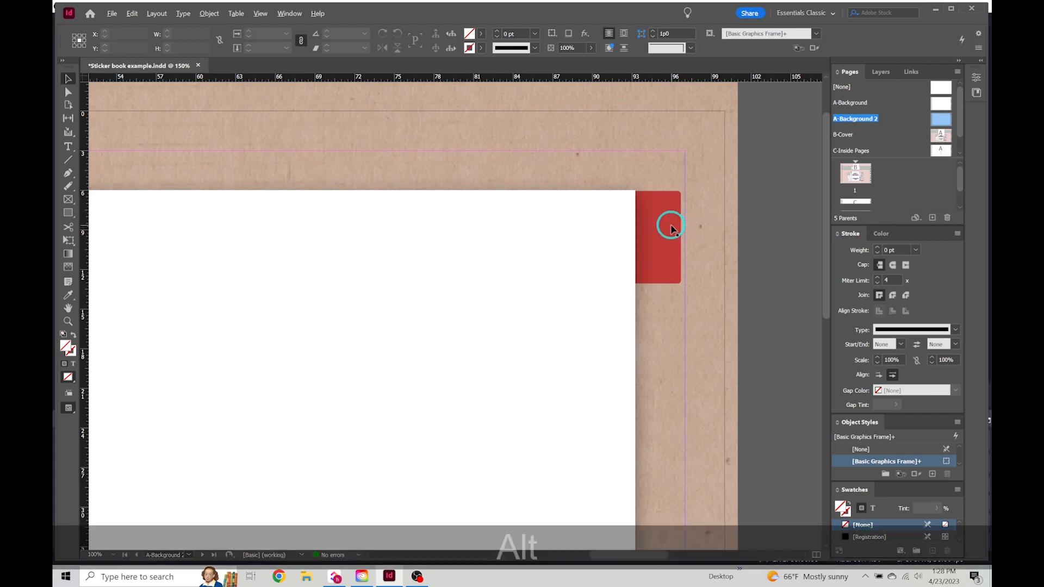
alt+scroll(671, 227, up, 1)
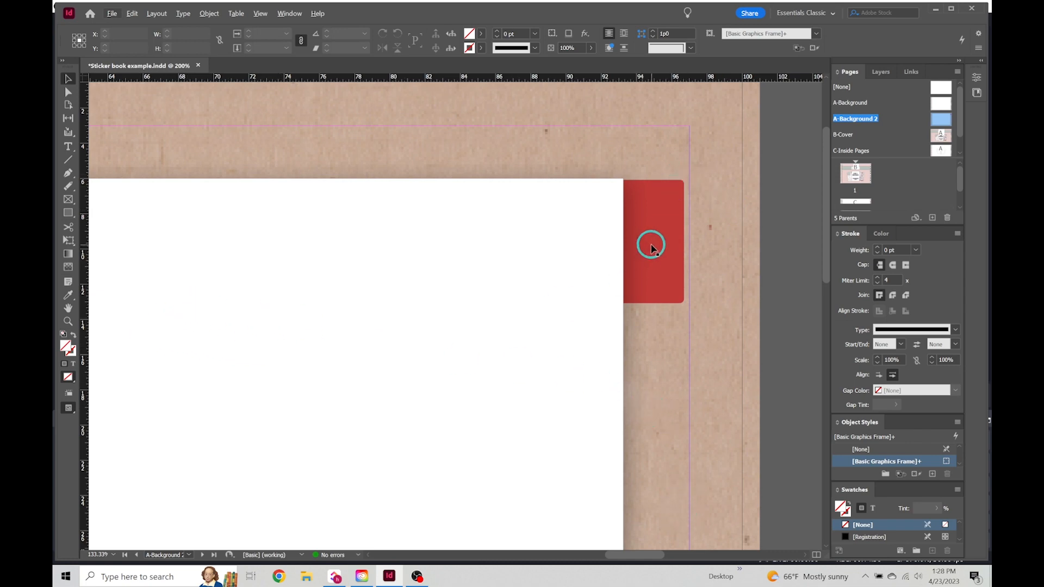
click(69, 146)
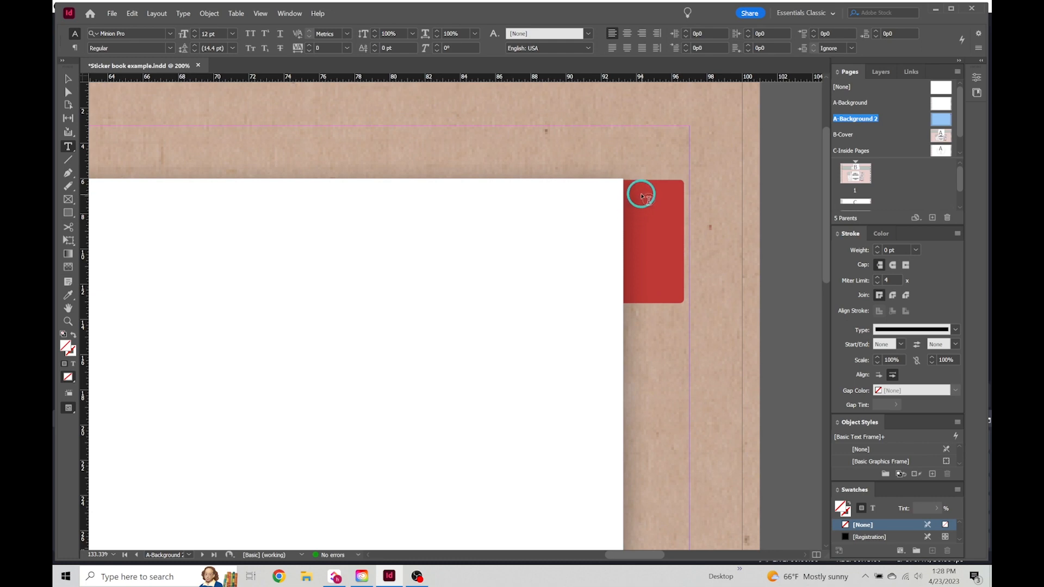
drag(467, 211, 587, 266)
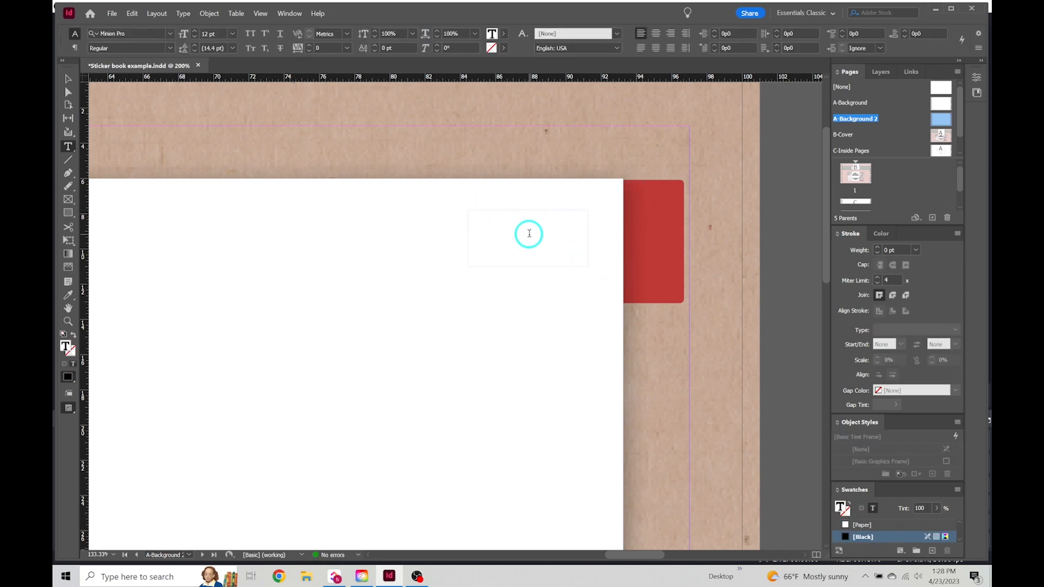
text(T)
key(BackSpace)
key(BackSpace)
key(BackSpace)
key(BackSpace)
key(BackSpace)
text(Tab)
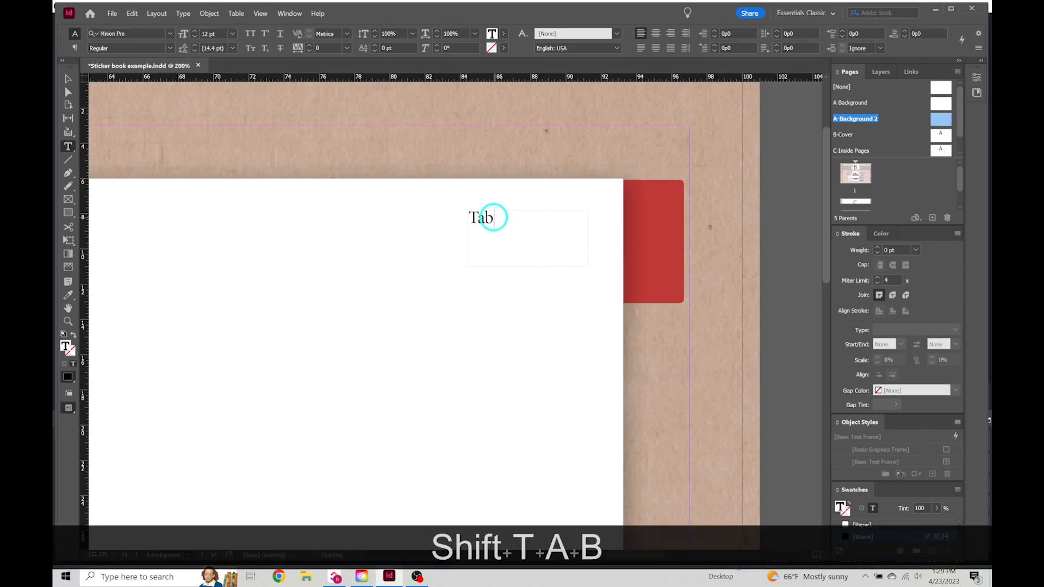
key(Num_Lock)
text(1)
key(Num_Lock)
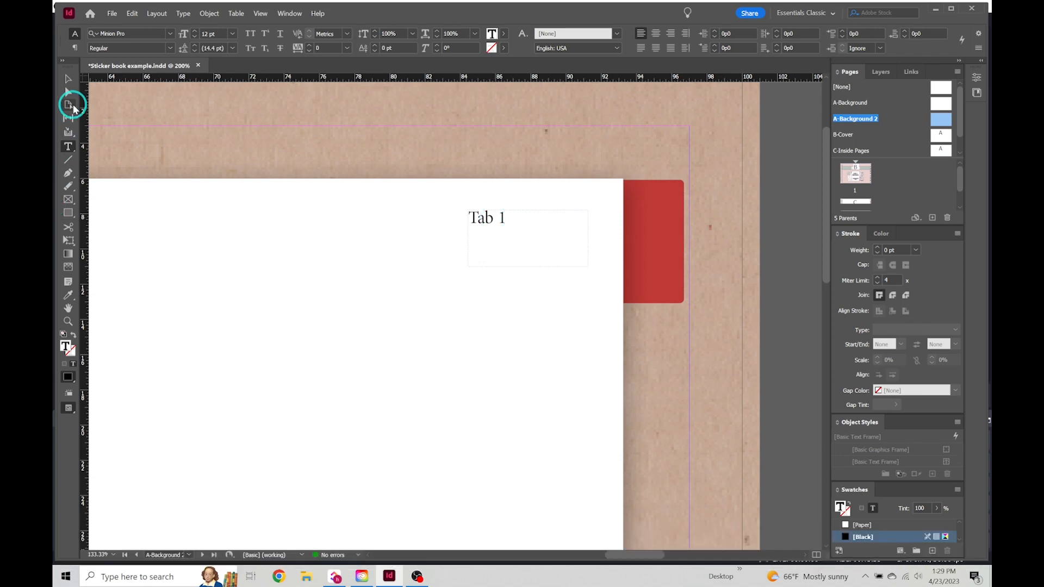
Step: Shrink the "Tab 1" text frame to about 2p10 by 1p6 and position it on the red tab, centred at X 94p9, Y 8p9.6
click(67, 80)
click(494, 234)
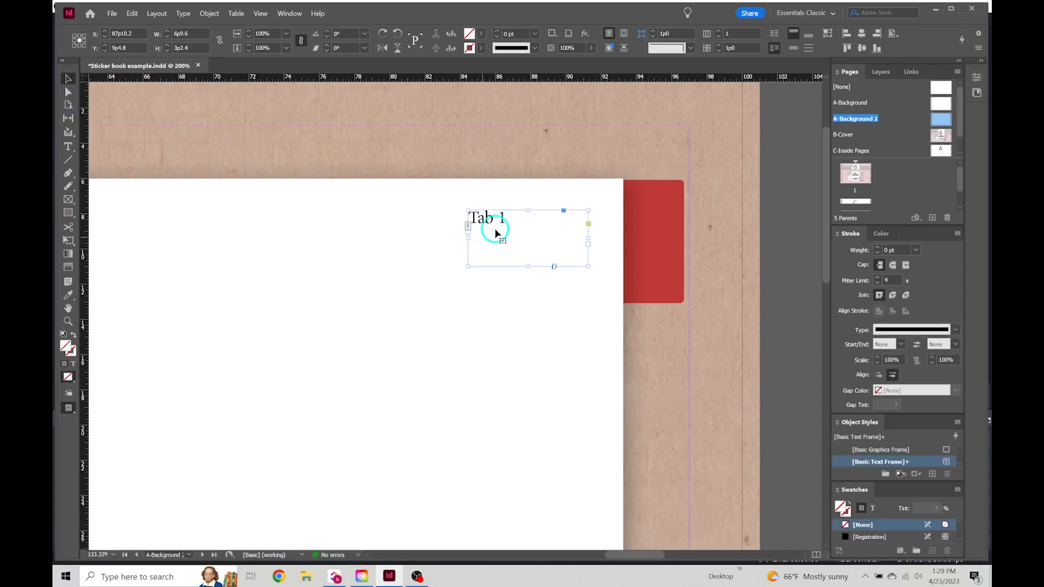
drag(501, 222, 519, 228)
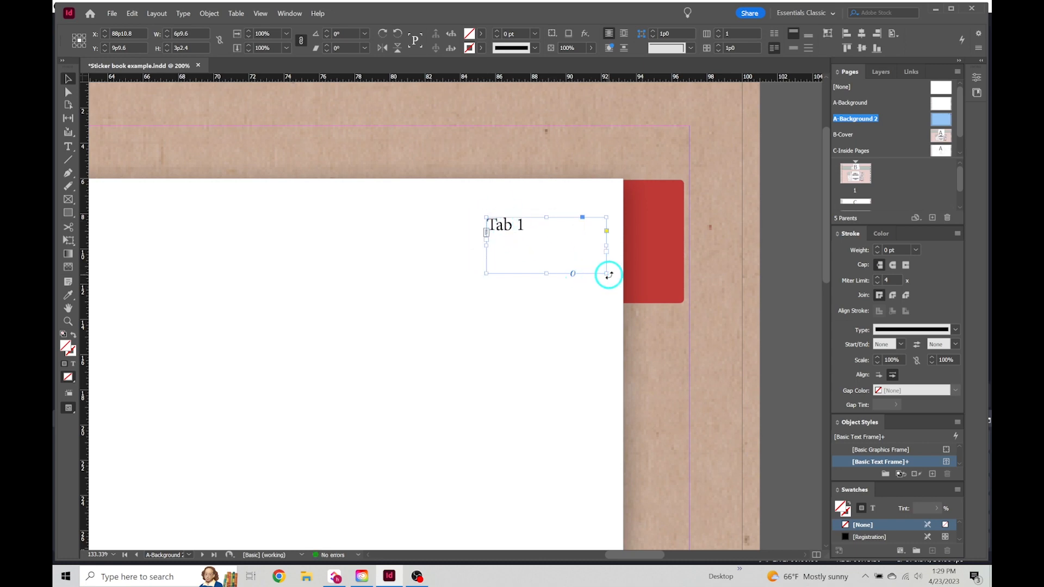
drag(606, 272, 644, 225)
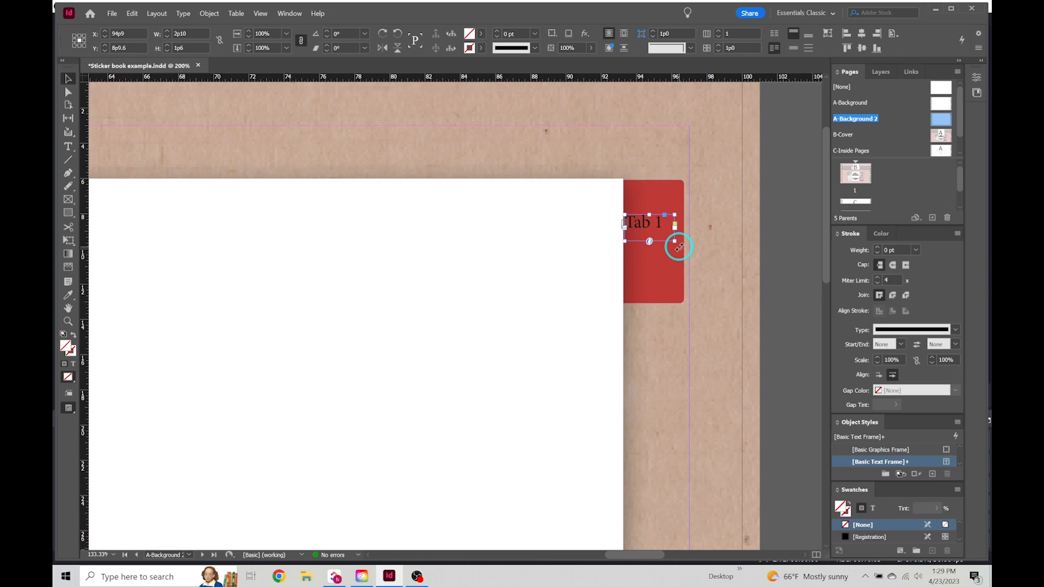
Step: Rotate the "Tab 1" text frame to -90° and enlarge it to about 6p8 by 2p5 to nearly fill the red tab
drag(678, 249, 621, 264)
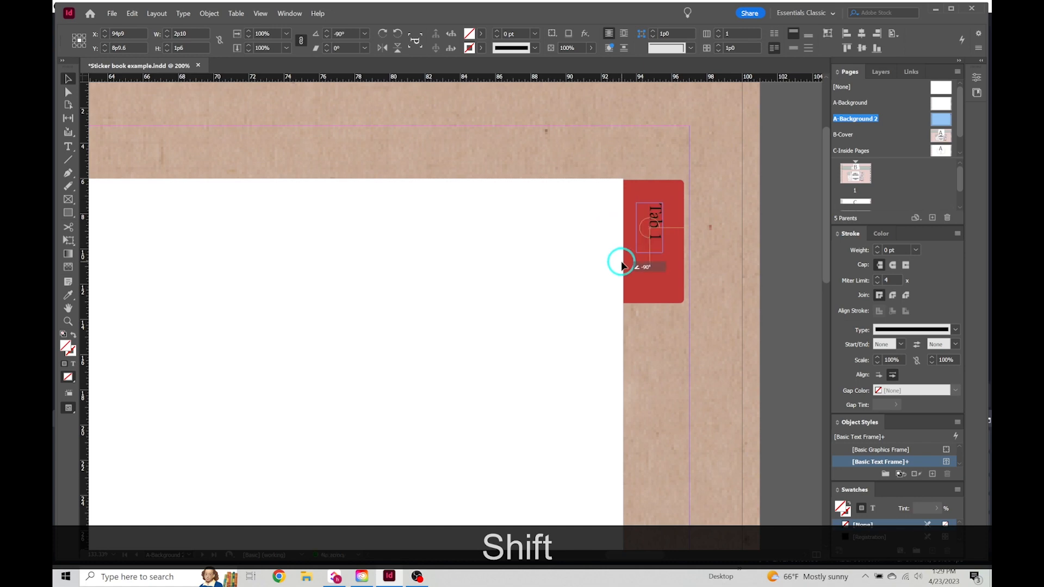
drag(621, 265, 622, 262)
click(699, 219)
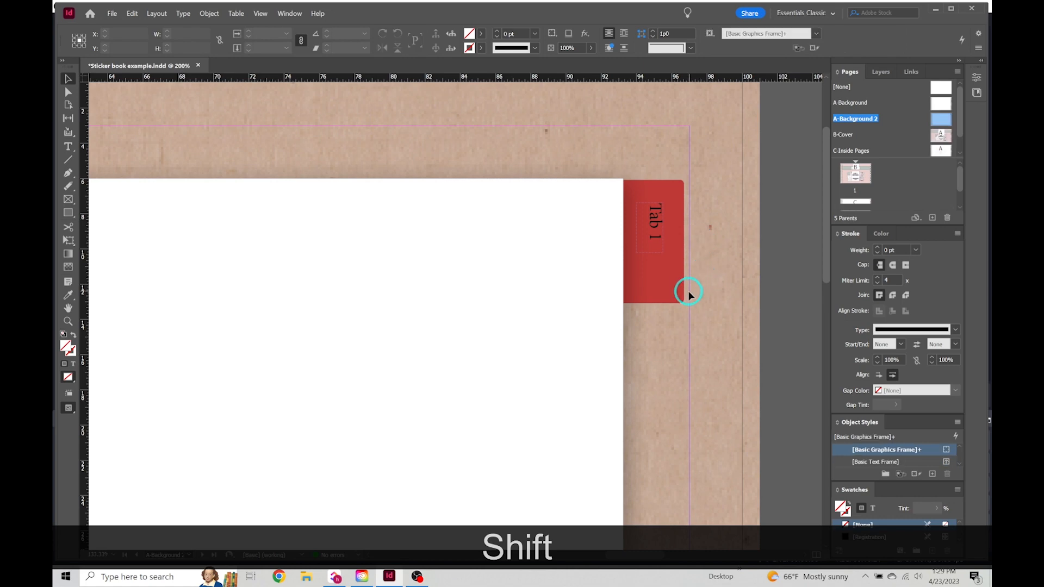
drag(650, 225, 677, 298)
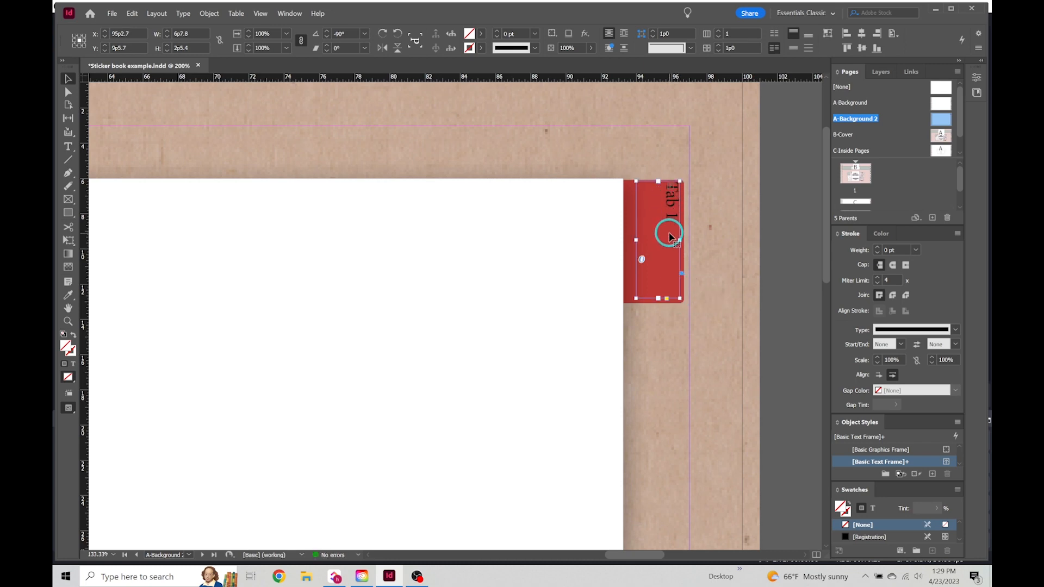
Step: Increase the font size of the "Tab 1" label text to 24 pt
double_click(669, 220)
drag(671, 220, 669, 190)
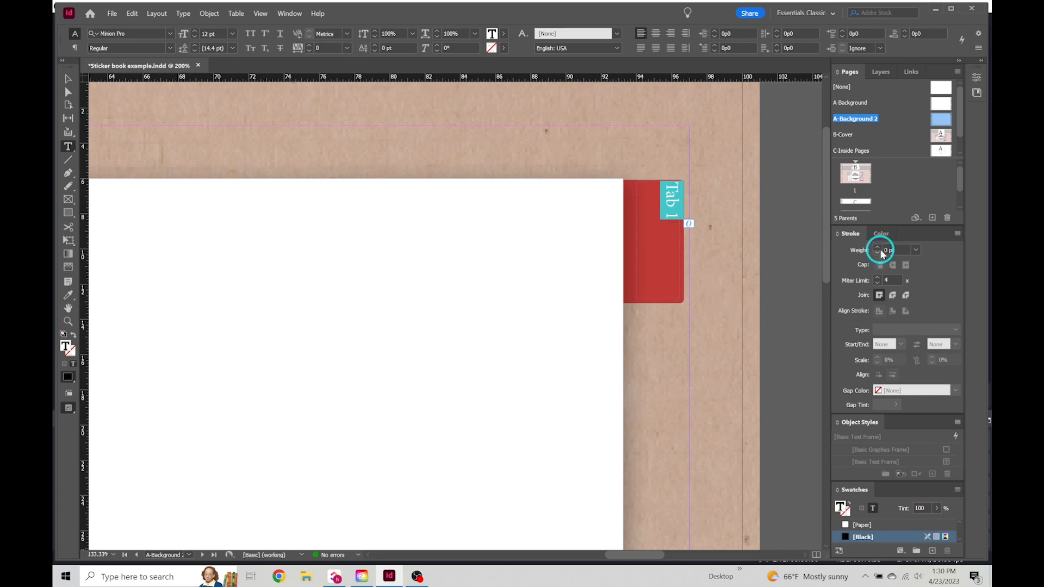
click(194, 31)
click(194, 31)
click(194, 31)
click(194, 31)
click(194, 31)
click(194, 31)
click(194, 31)
click(194, 31)
click(194, 31)
click(194, 31)
click(194, 31)
click(194, 31)
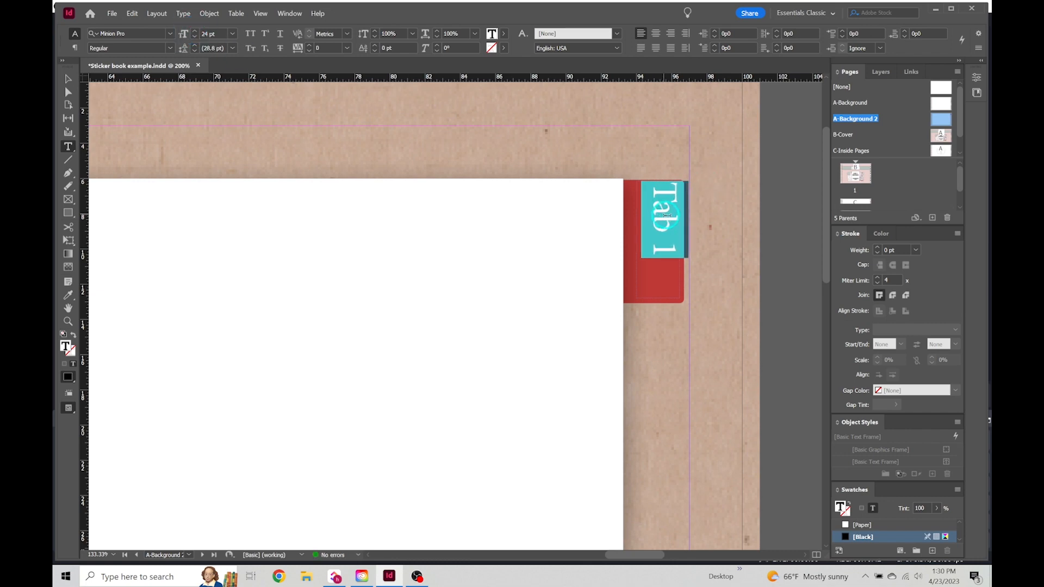
drag(667, 216, 668, 233)
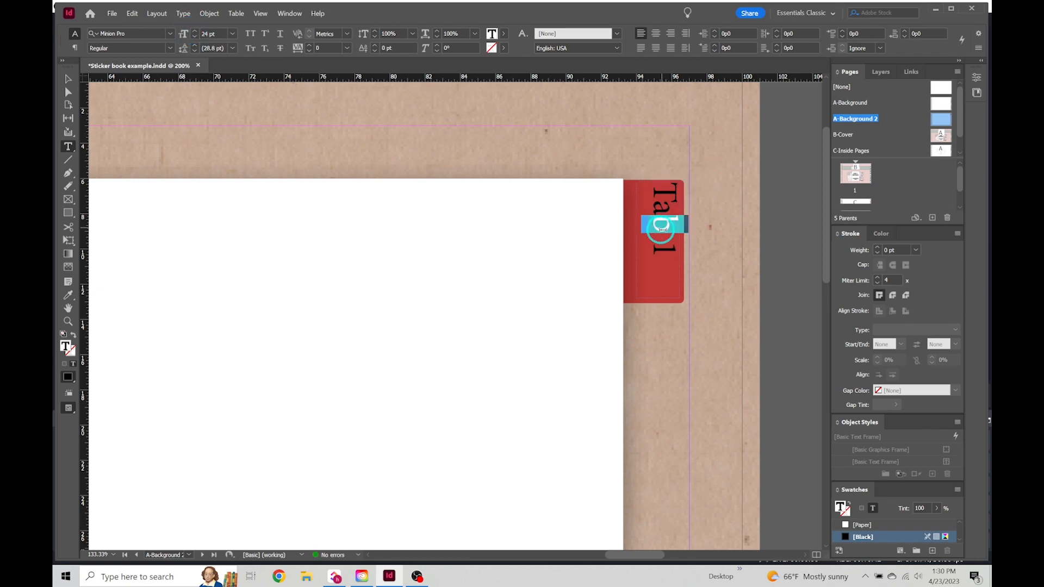
Step: Centre-align the "Tab 1" text within its frame on the red tab
click(68, 80)
mouse_move(669, 220)
mouse_down()
mouse_move(669, 236)
mouse_move(669, 215)
mouse_up()
double_click(668, 216)
drag(667, 260, 669, 185)
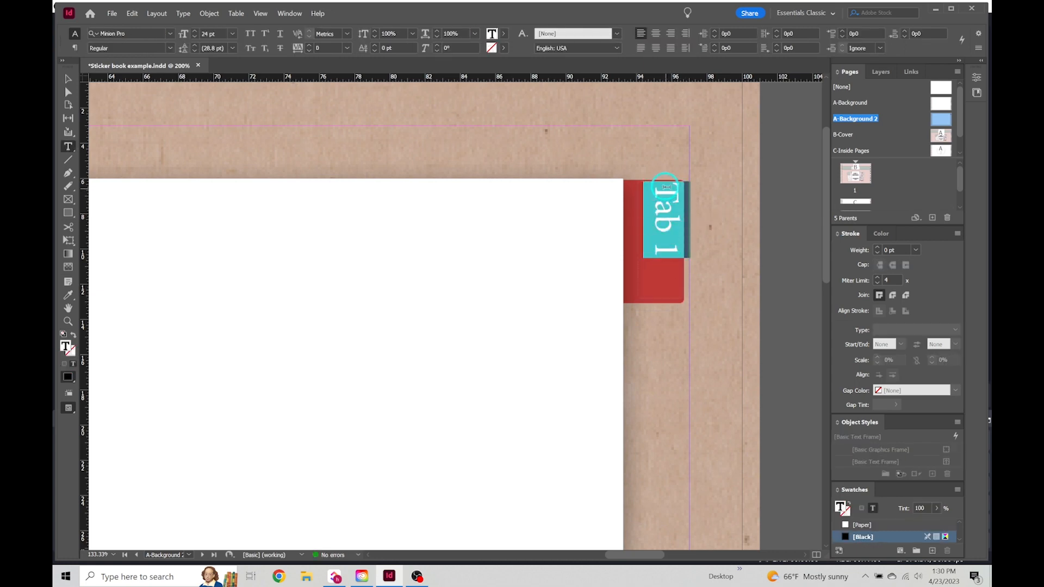
click(657, 35)
click(721, 229)
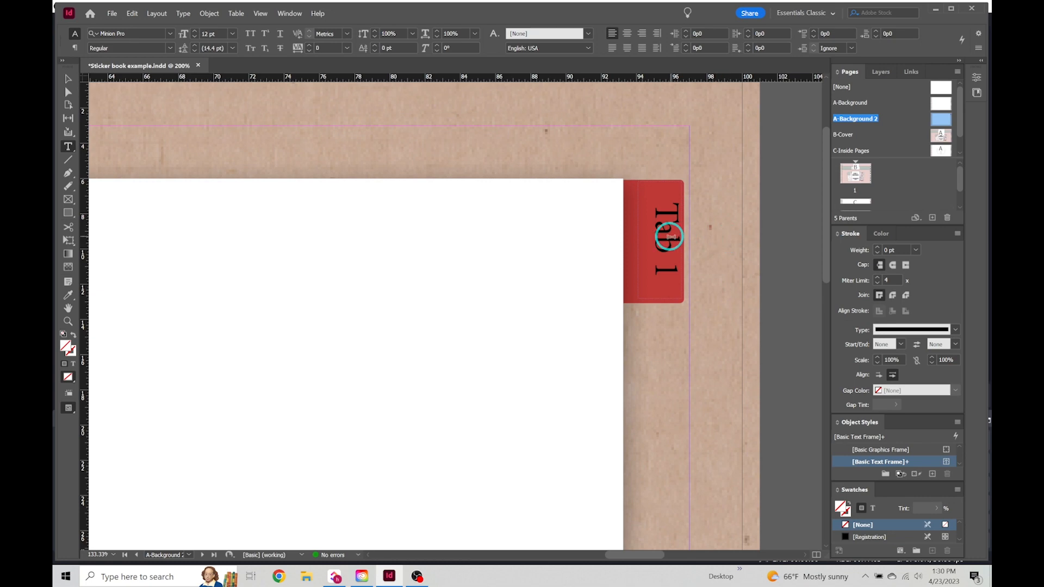
Step: Shift the "Tab 1" text frame towards the page edge to centre it on the red tab, at about X 94p7.3, Y 9p6.3
click(661, 235)
click(72, 76)
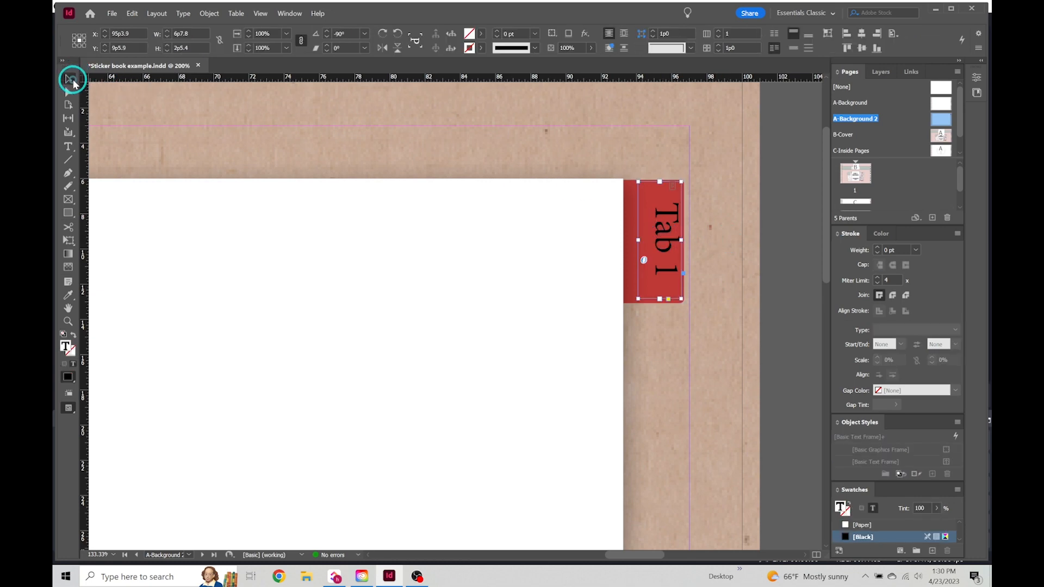
click(531, 117)
click(669, 229)
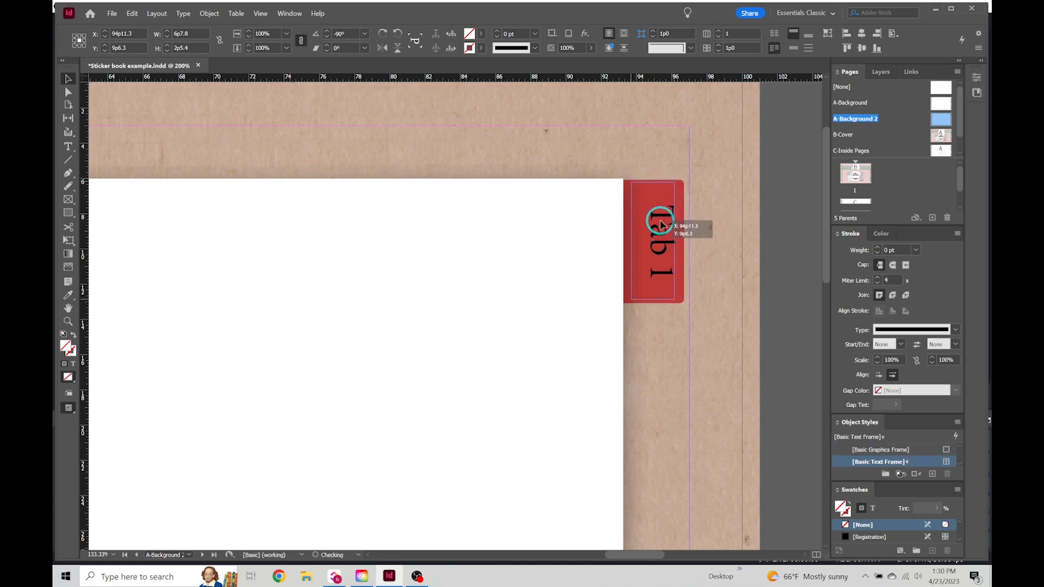
click(731, 226)
drag(673, 231, 652, 228)
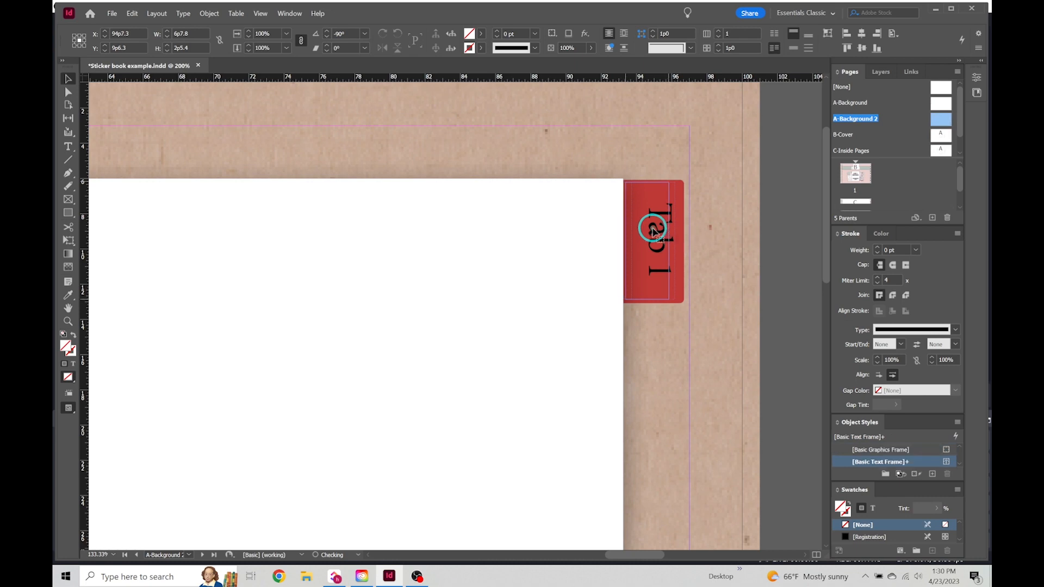
click(755, 282)
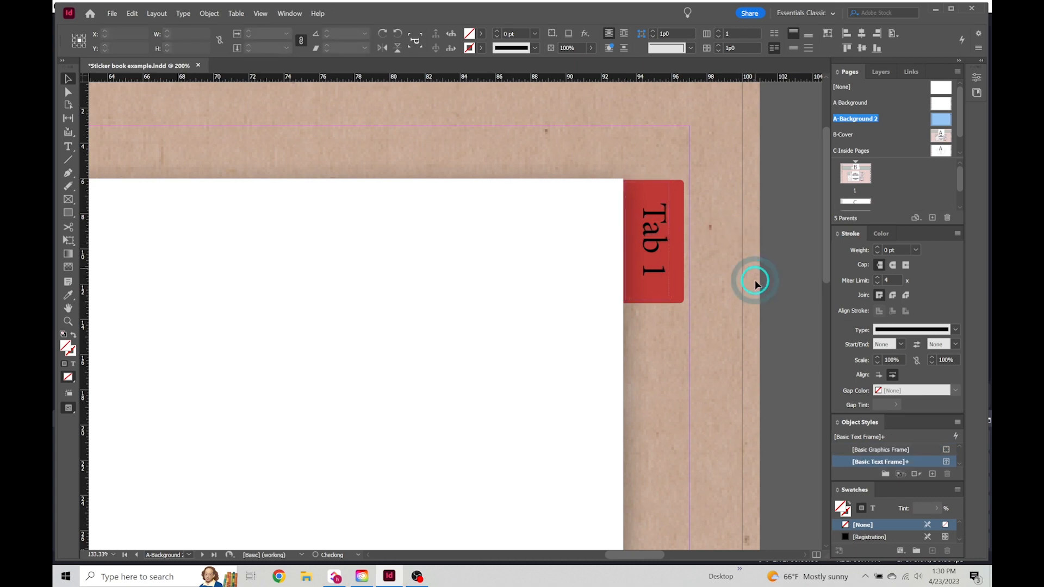
click(657, 233)
click(726, 314)
Step: Set the "Tab 1" label text's fill to [Paper] and its font to Bree
click(653, 236)
double_click(654, 244)
drag(656, 275, 657, 206)
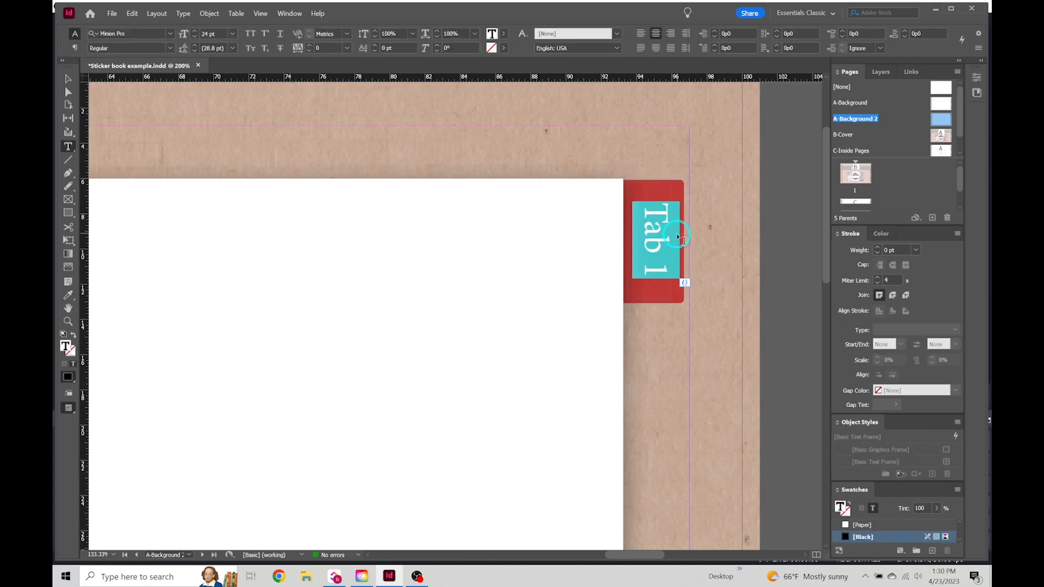
click(500, 37)
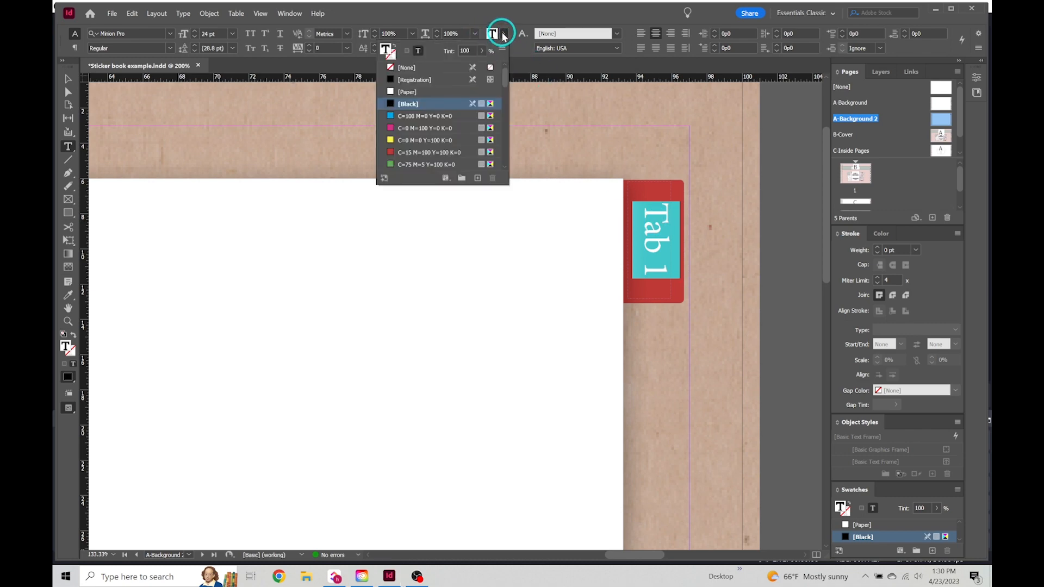
click(404, 93)
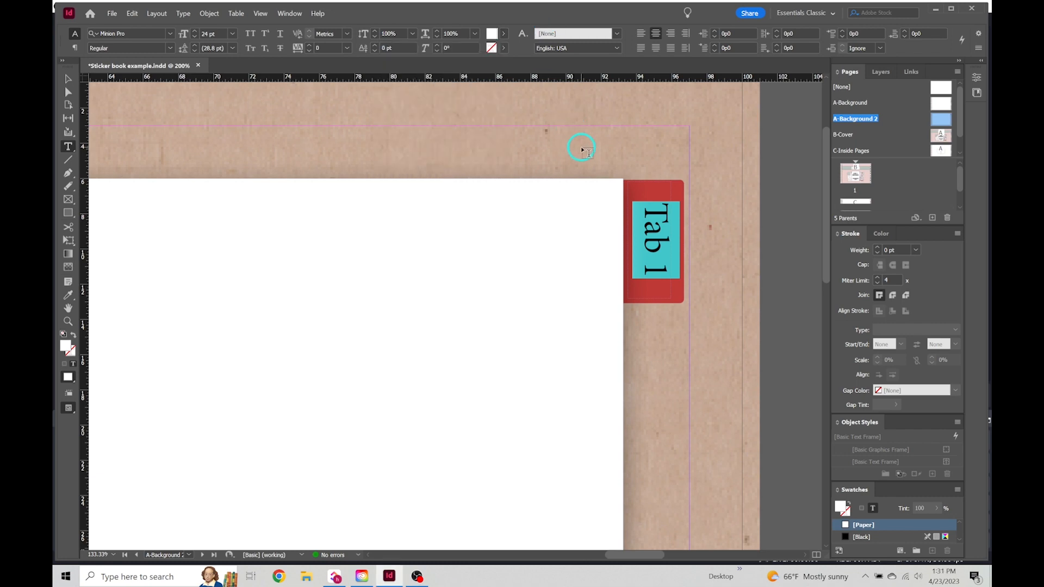
click(170, 35)
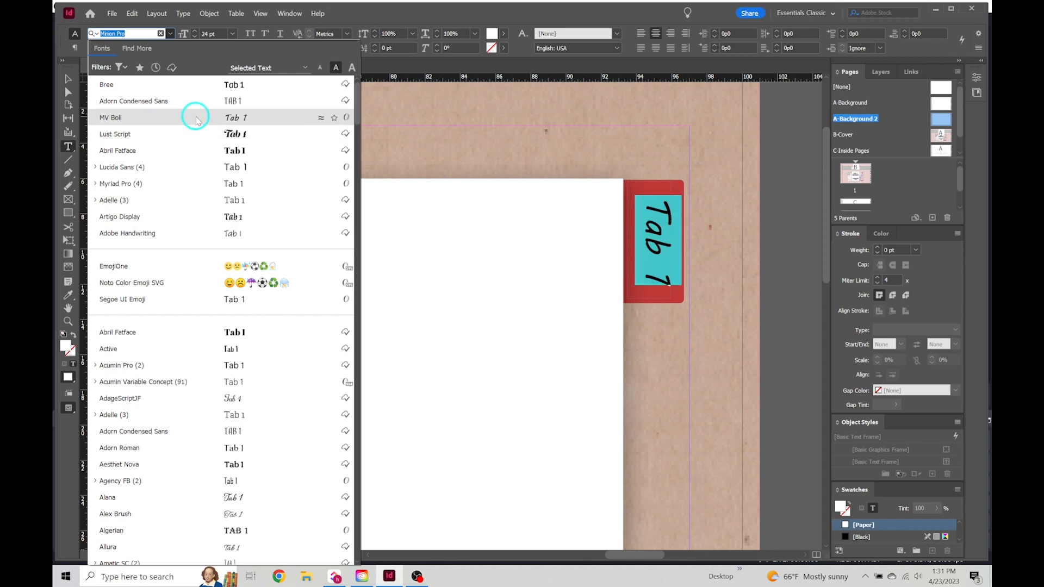
click(194, 85)
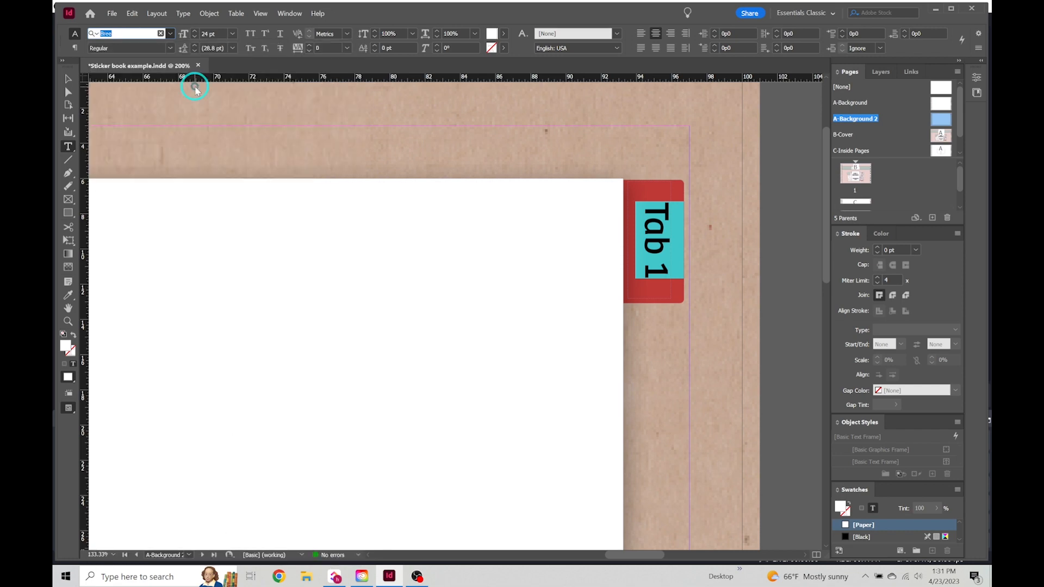
click(746, 258)
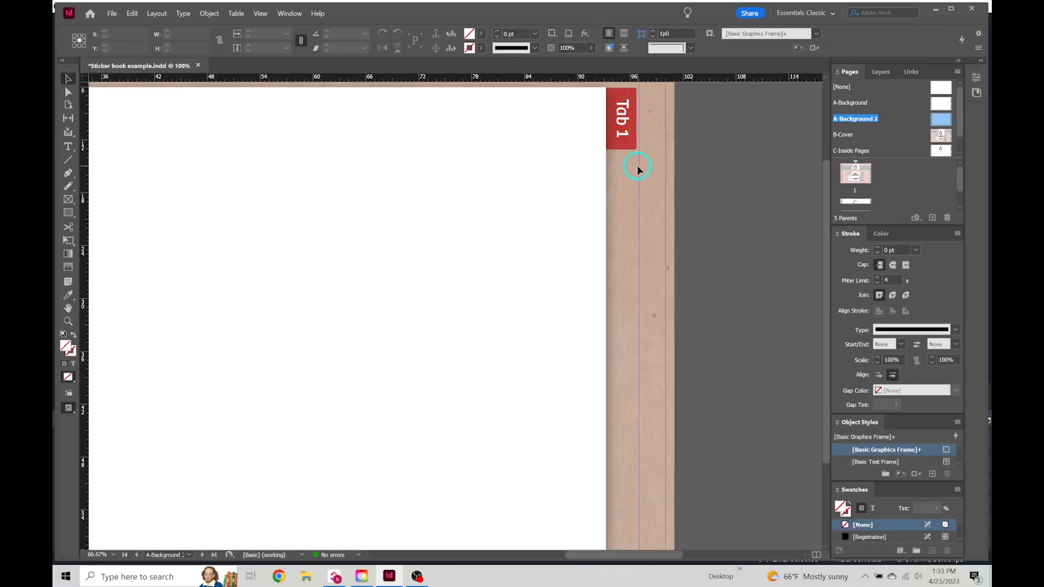
Step: Move the red tab and its label straight down to the white page's lower corner, at about X 94p5.4, Y 55p1.2
scroll(640, 176, up, 2)
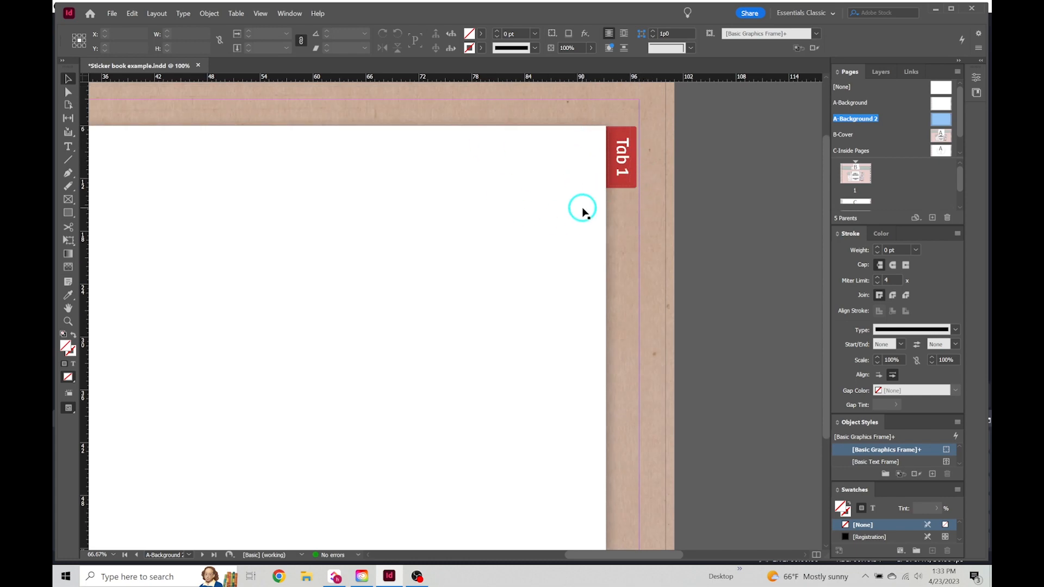
scroll(595, 205, down, 2)
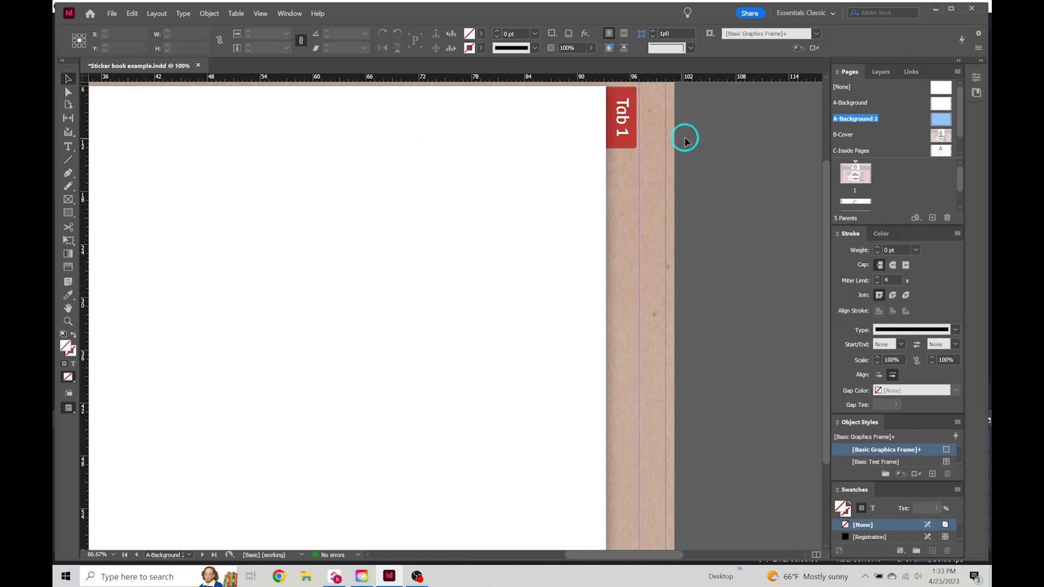
drag(647, 125, 622, 167)
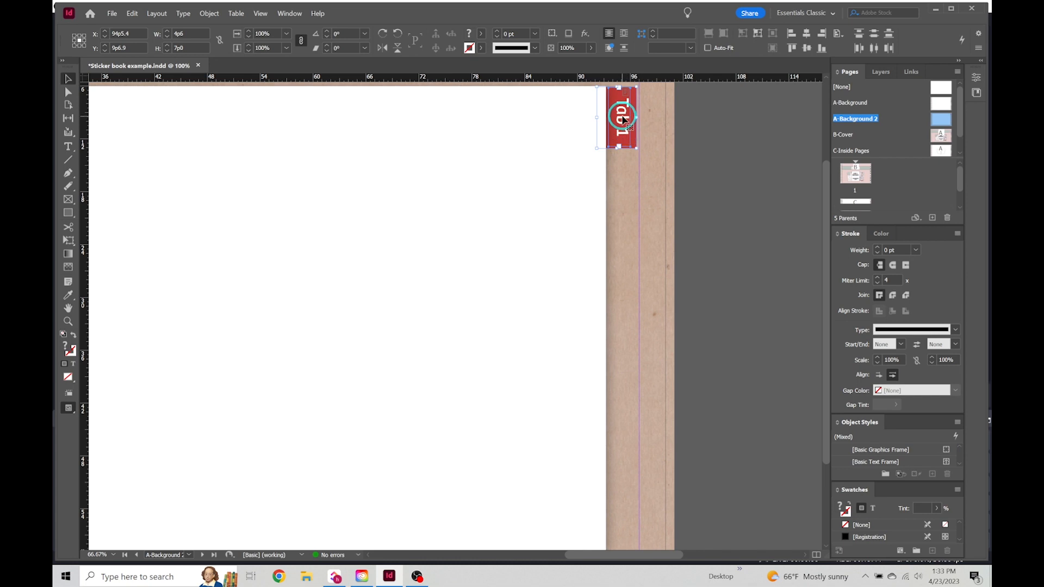
scroll(623, 118, down, 1)
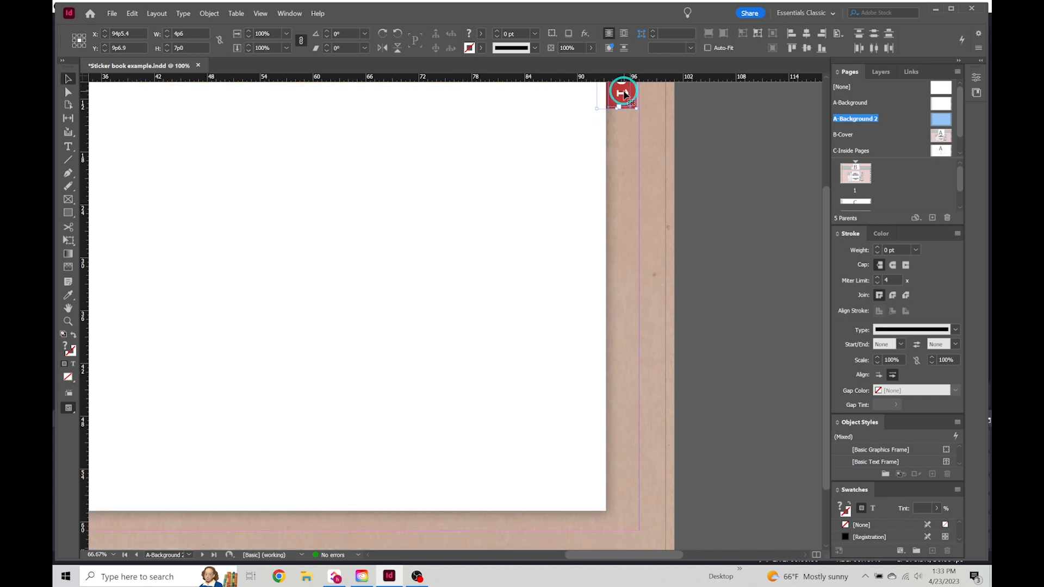
key(shift)
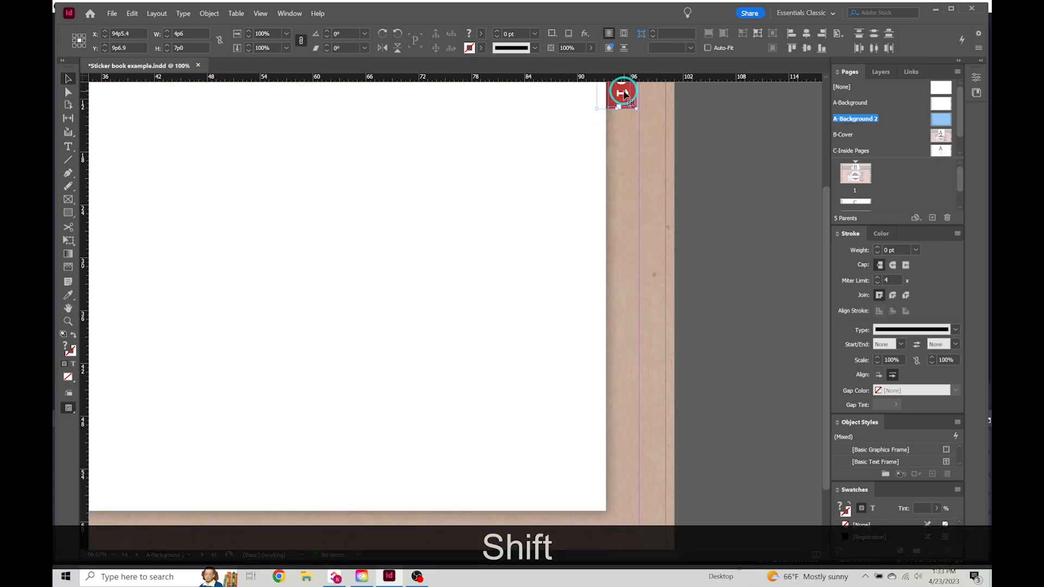
drag(624, 94, 623, 493)
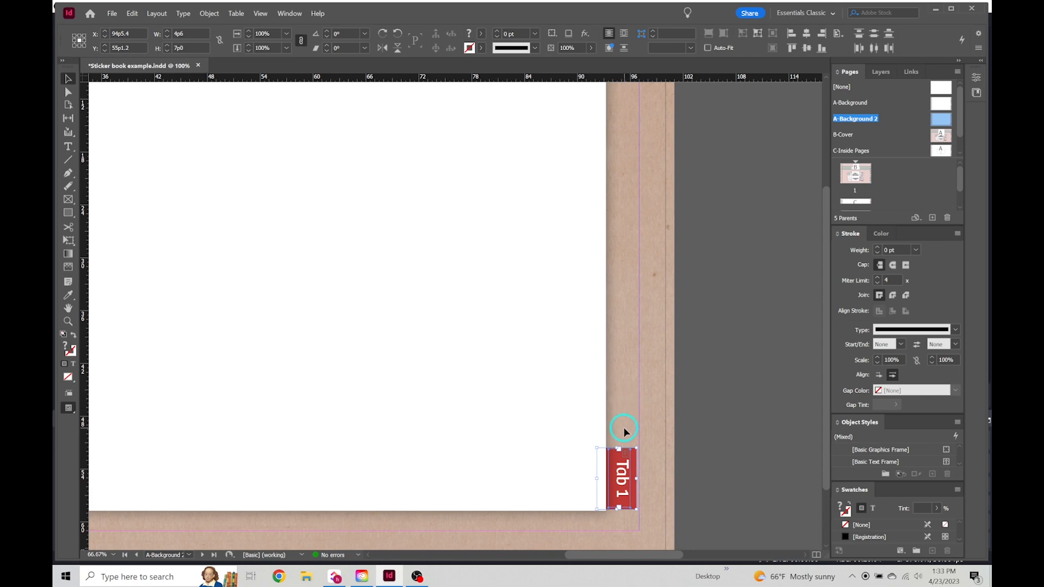
Step: Duplicate the red tab with its label directly above the original, aligned vertically at about X 94p5.4, Y 48p4.8
scroll(624, 430, up, 5)
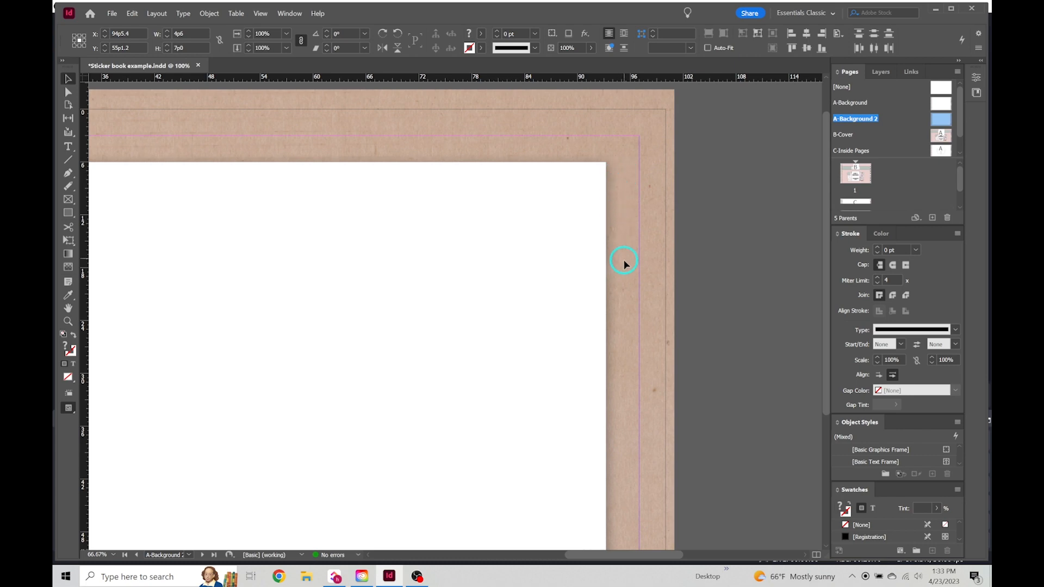
scroll(627, 347, down, 5)
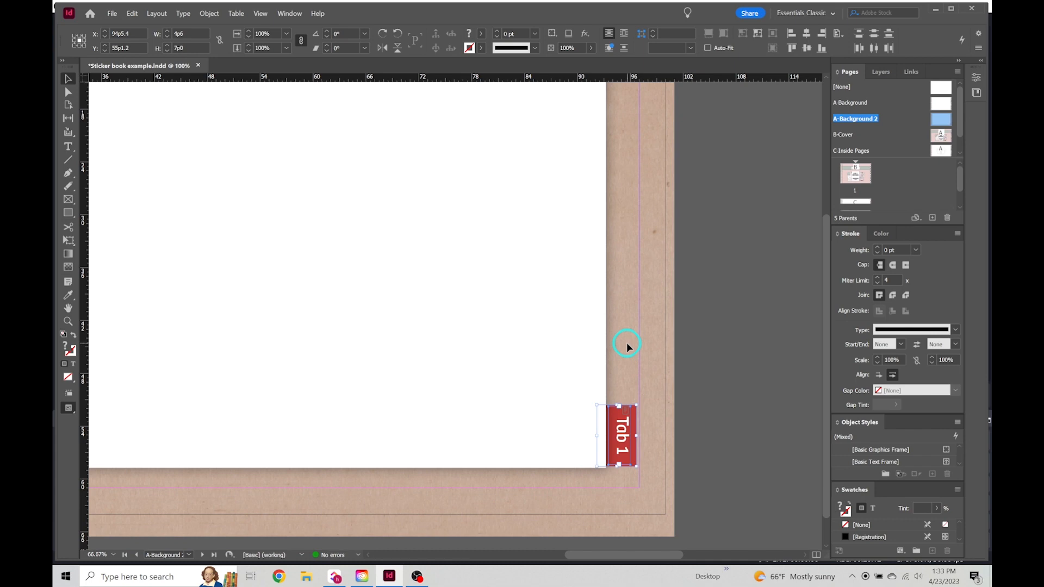
scroll(627, 347, down, 1)
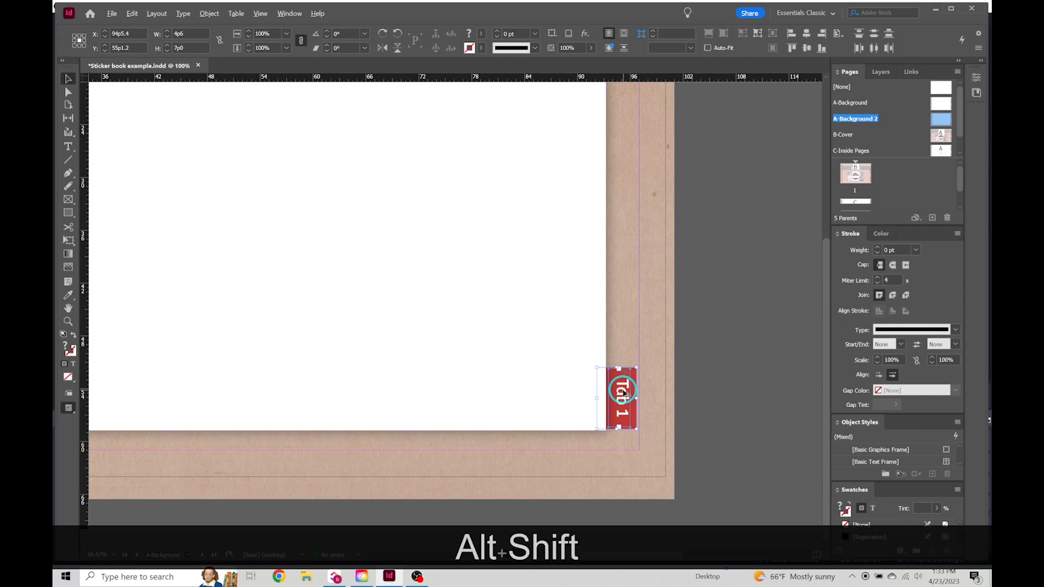
drag(623, 393, 621, 336)
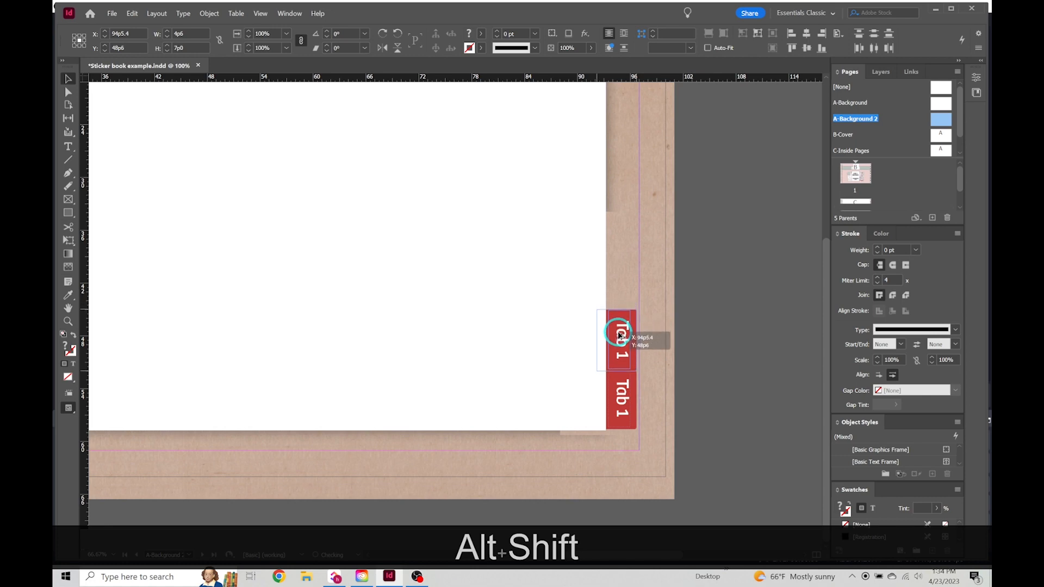
mouse_move(619, 336)
mouse_down()
mouse_move(621, 326)
mouse_move(626, 335)
mouse_up()
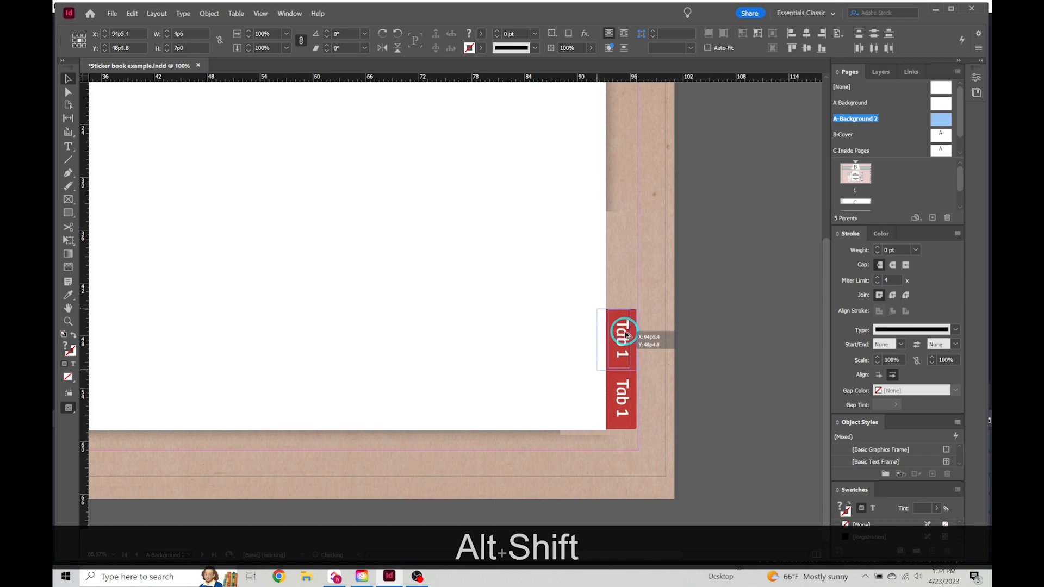
drag(625, 335, 626, 334)
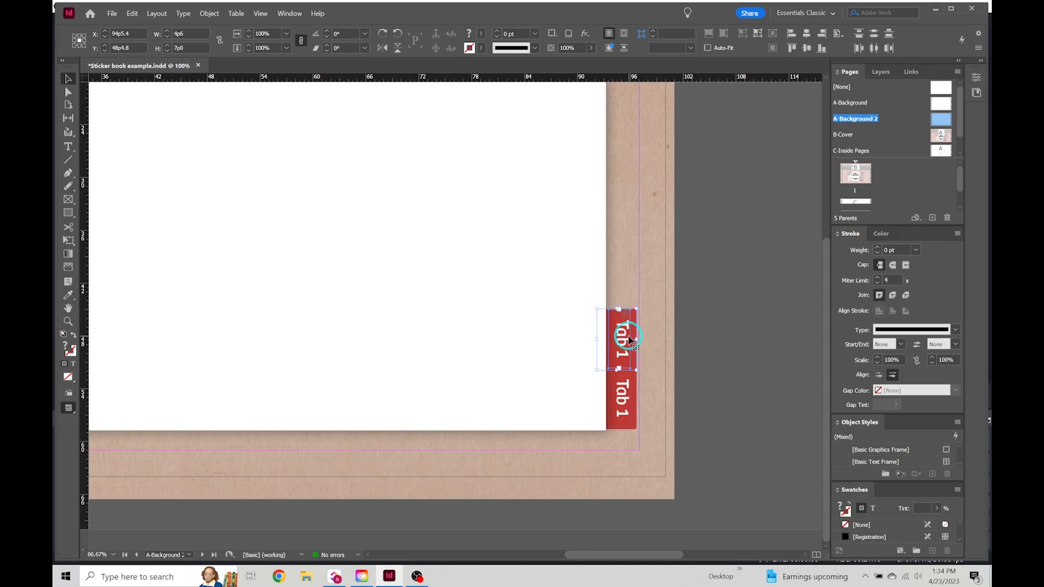
Step: Step and Repeat the duplicated tab upwards with a count of 4, a vertical offset of -6p8.4 and a horizontal offset of 0p0
scroll(629, 340, up, 2)
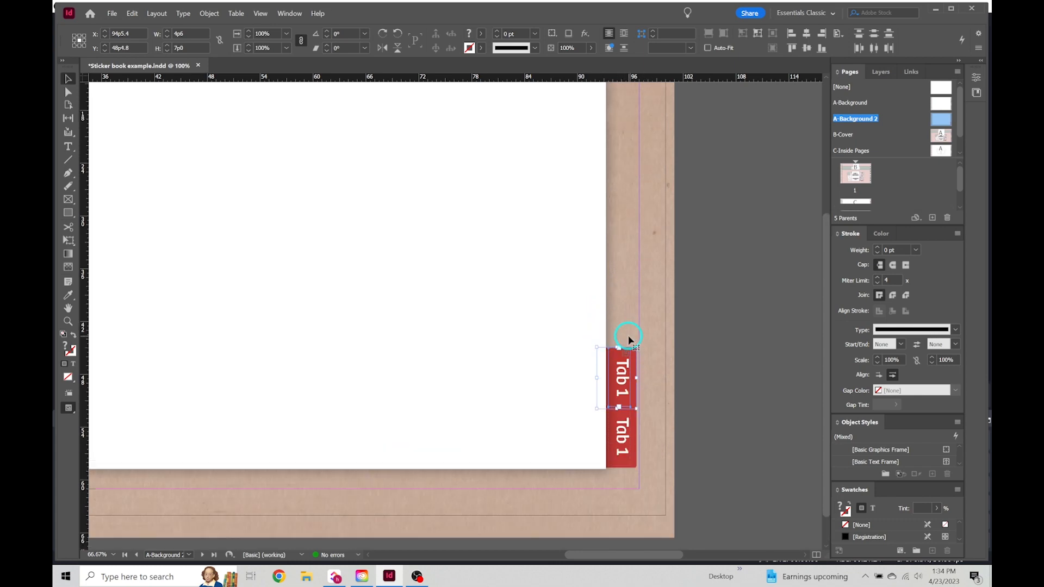
scroll(629, 340, up, 2)
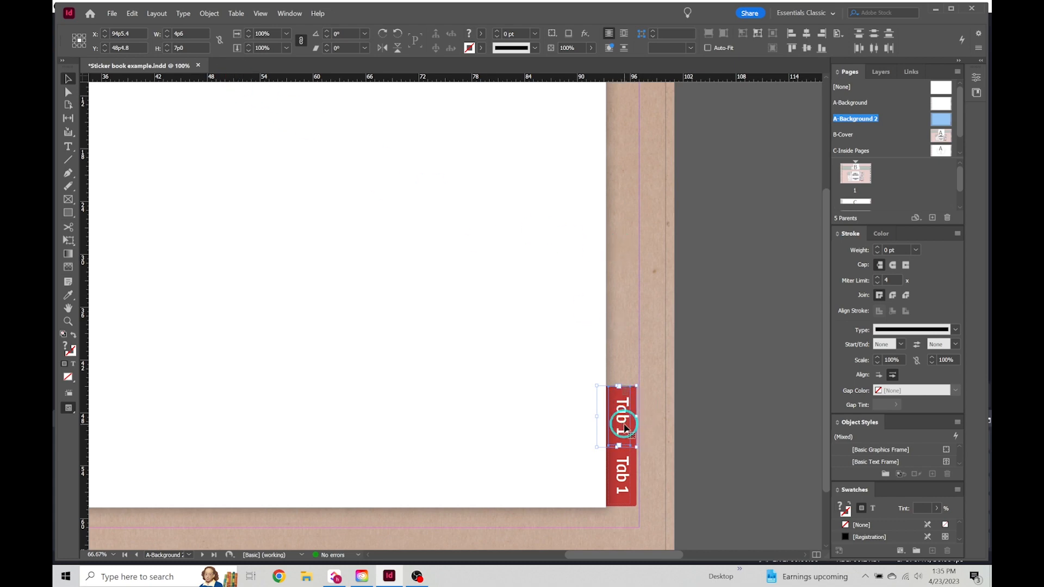
click(132, 15)
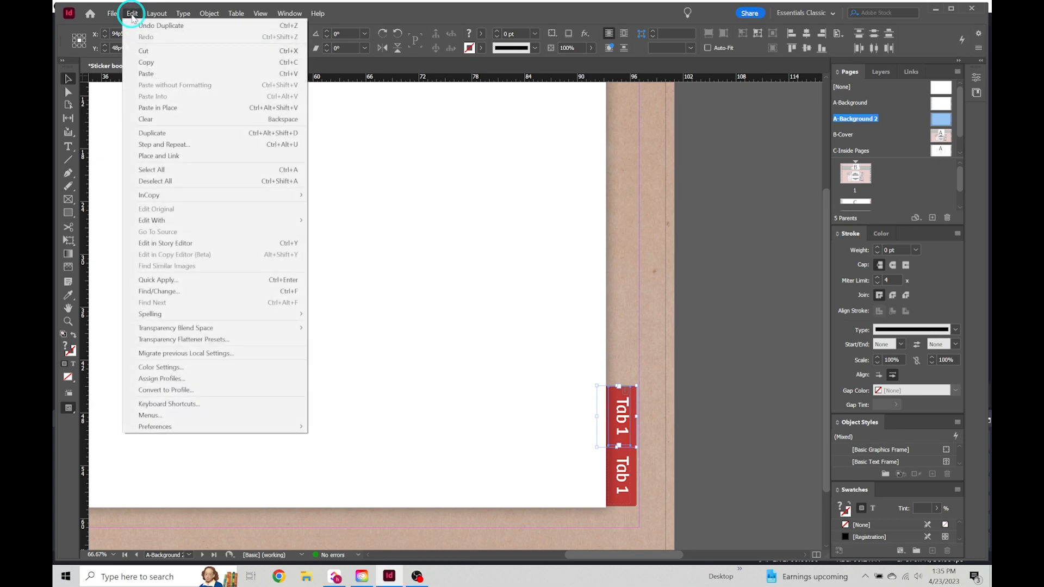
click(206, 146)
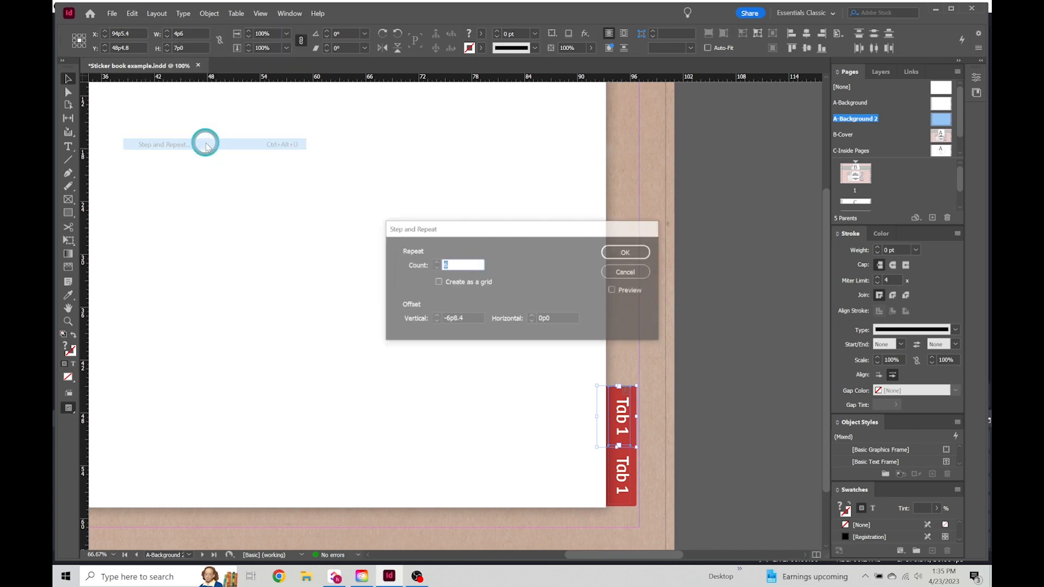
drag(489, 232, 355, 158)
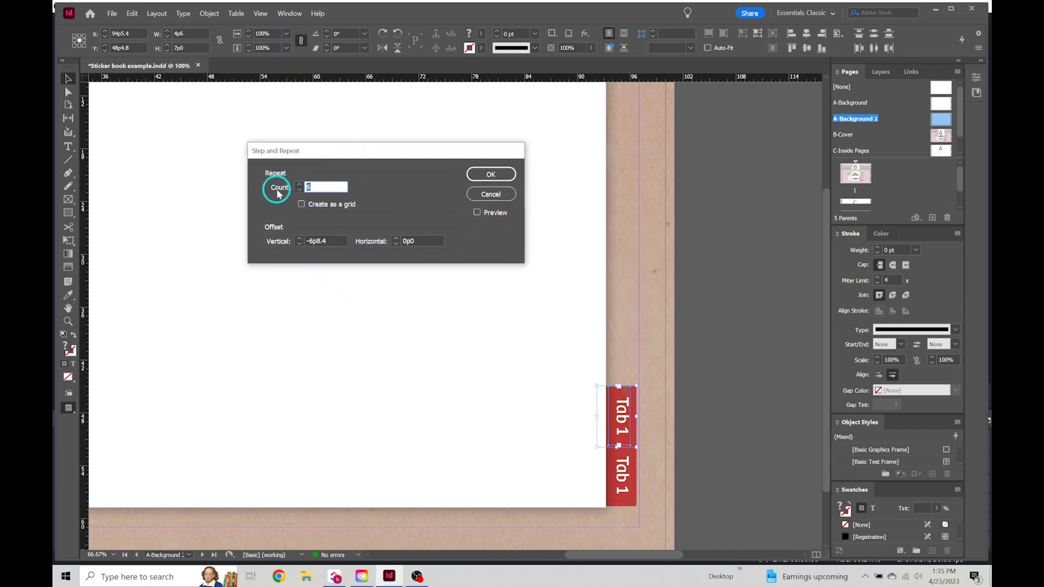
click(477, 212)
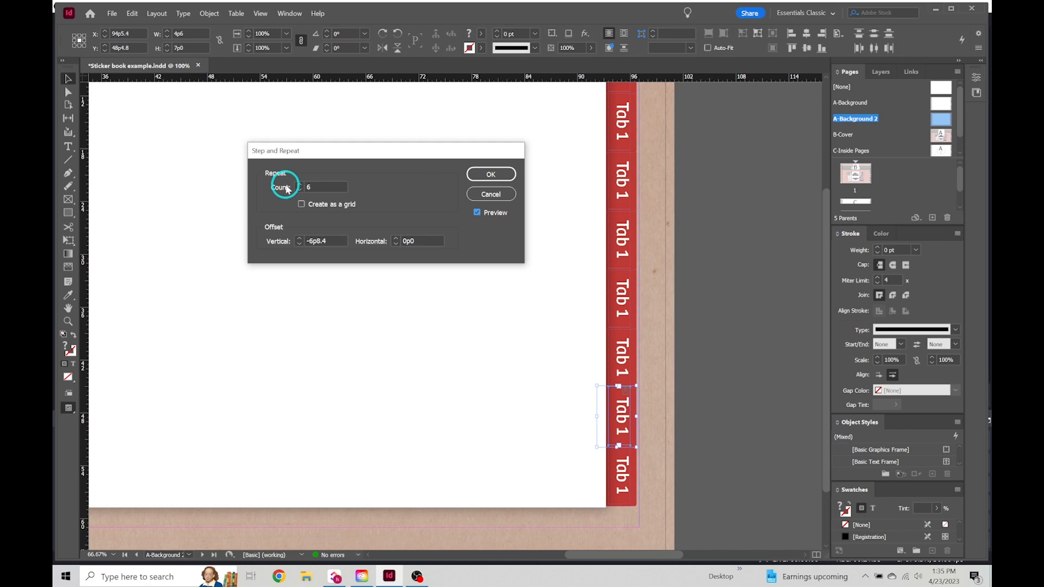
text(6)
drag(315, 189, 302, 193)
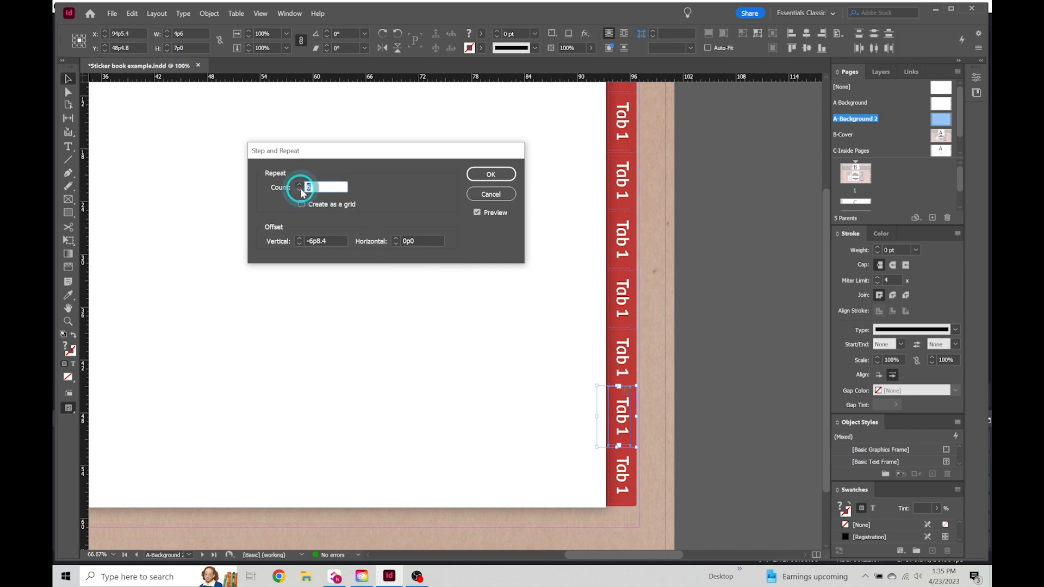
text(4)
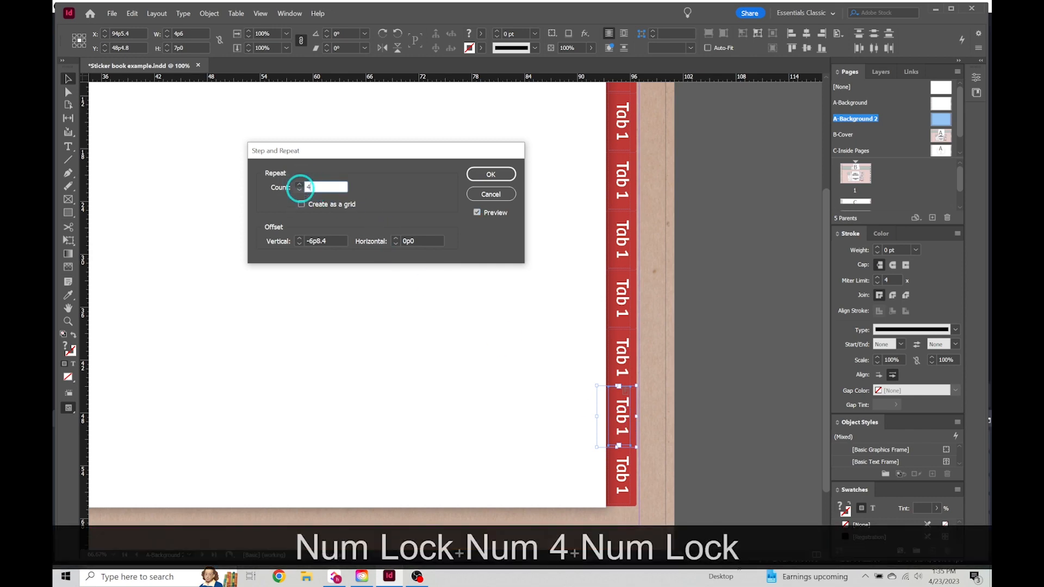
key(Tab)
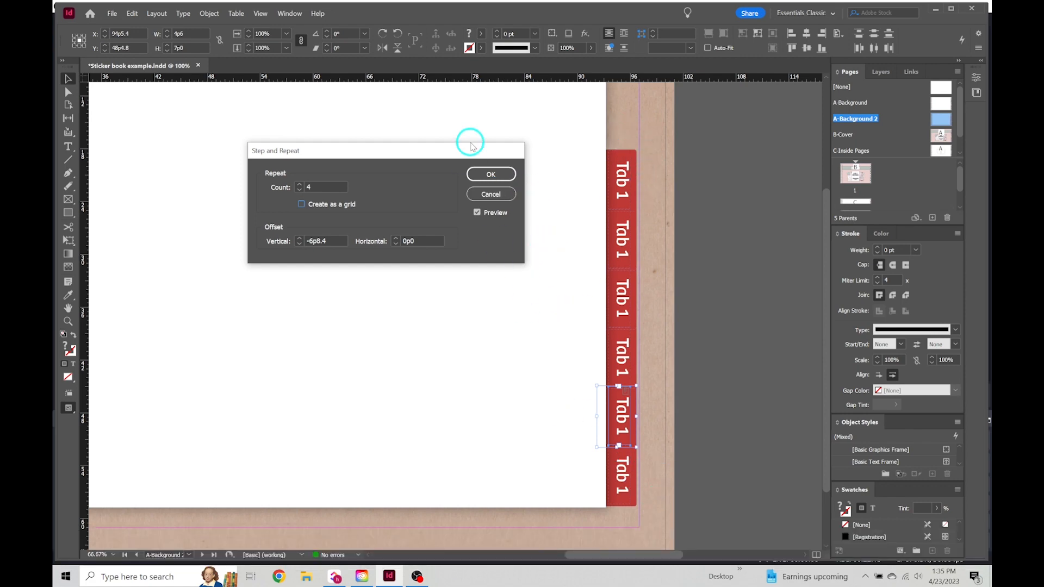
click(491, 174)
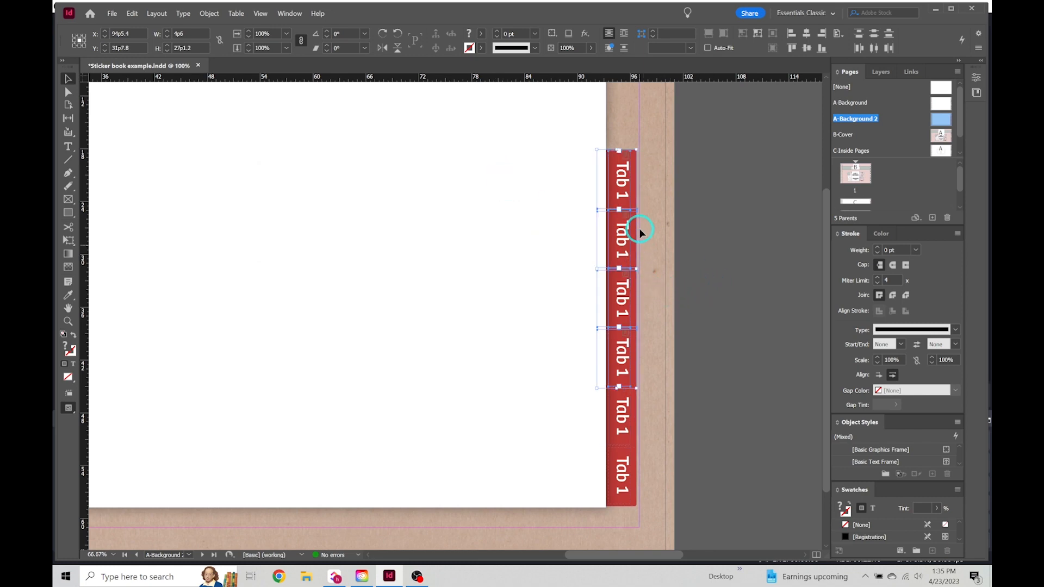
scroll(641, 223, up, 2)
scroll(651, 303, down, 1)
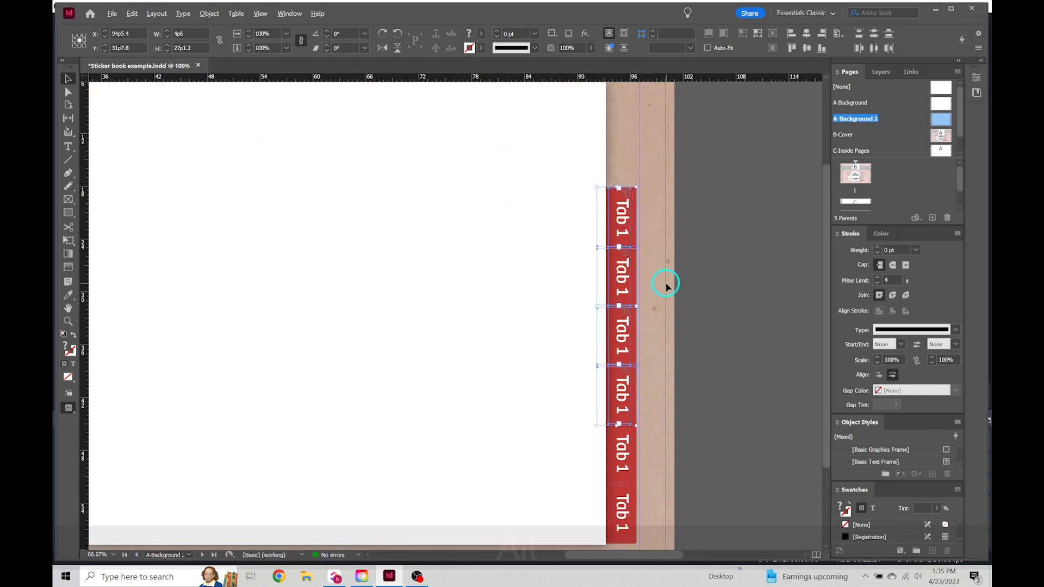
Step: Stretch all six tabs with their labels upwards together to the white page's upper edge, for a total height of about 52p4.8
alt+scroll(665, 285, down, 1)
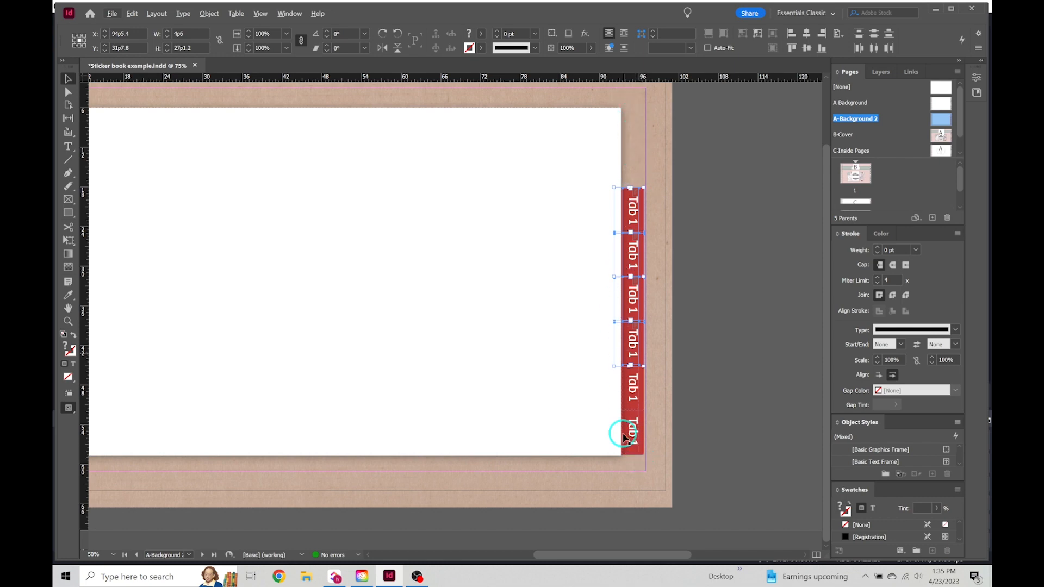
click(656, 433)
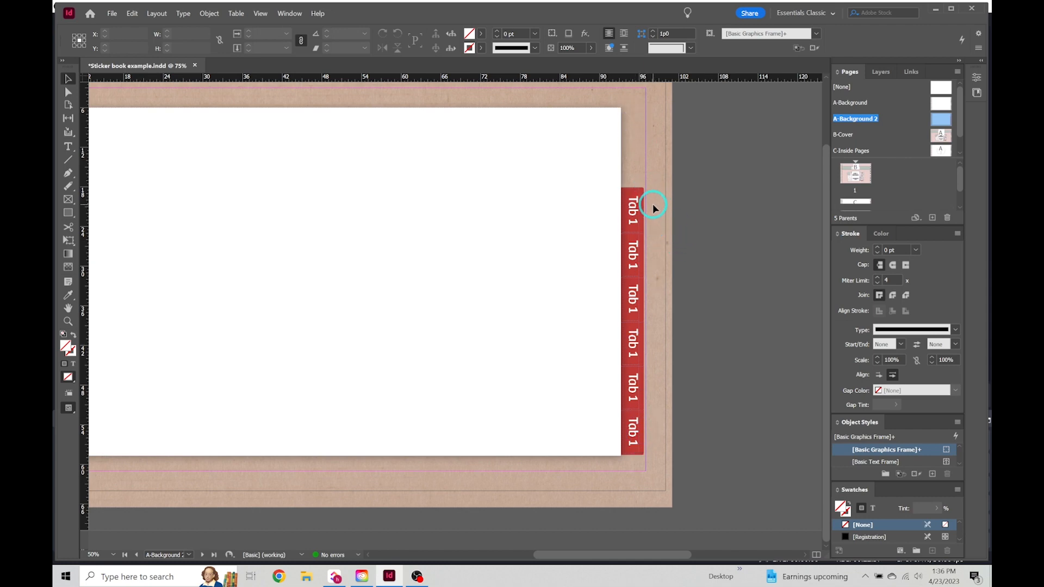
drag(647, 207, 628, 459)
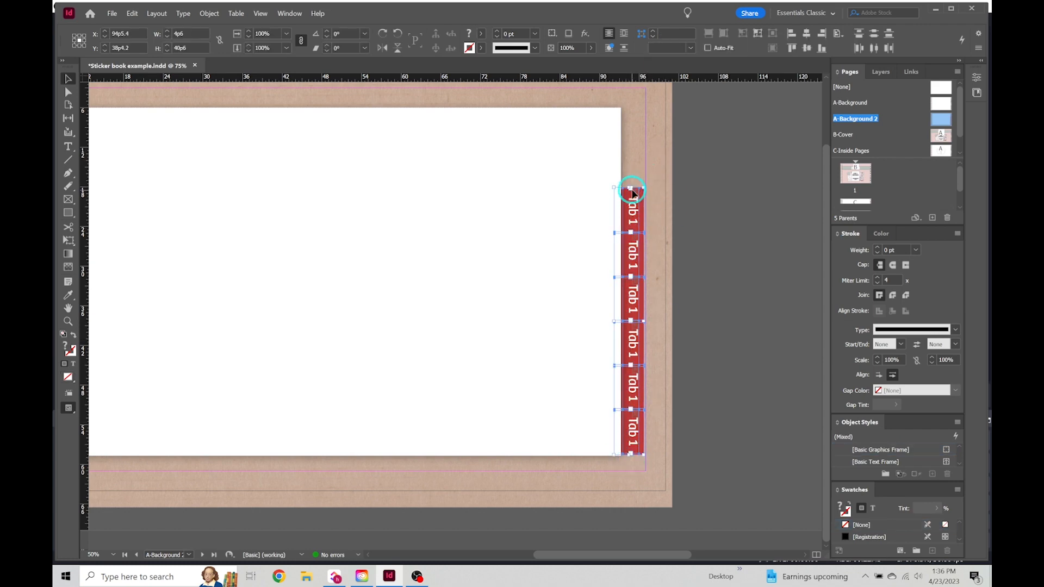
alt+scroll(632, 191, up, 1)
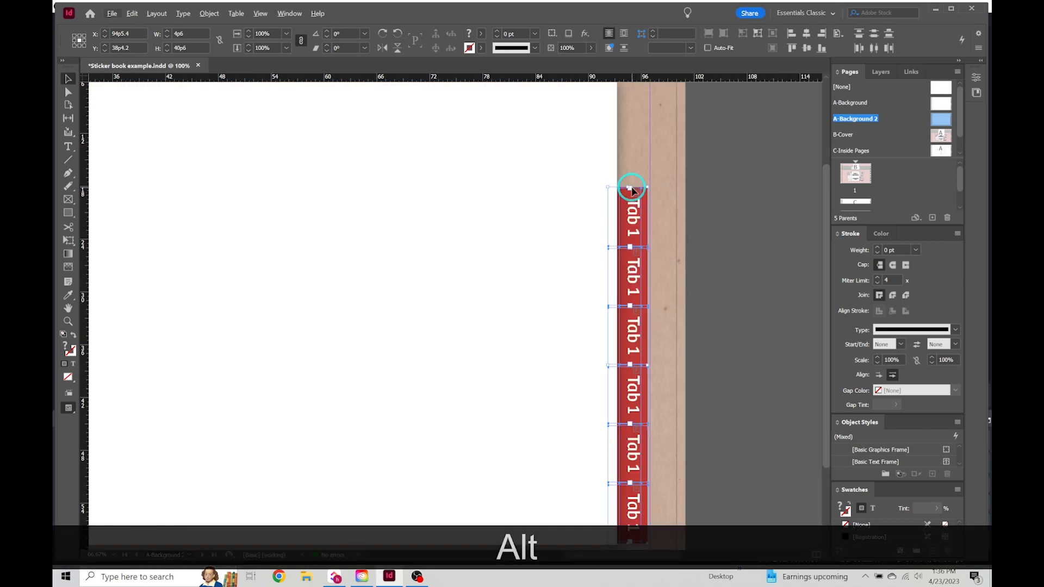
alt+scroll(632, 192, up, 1)
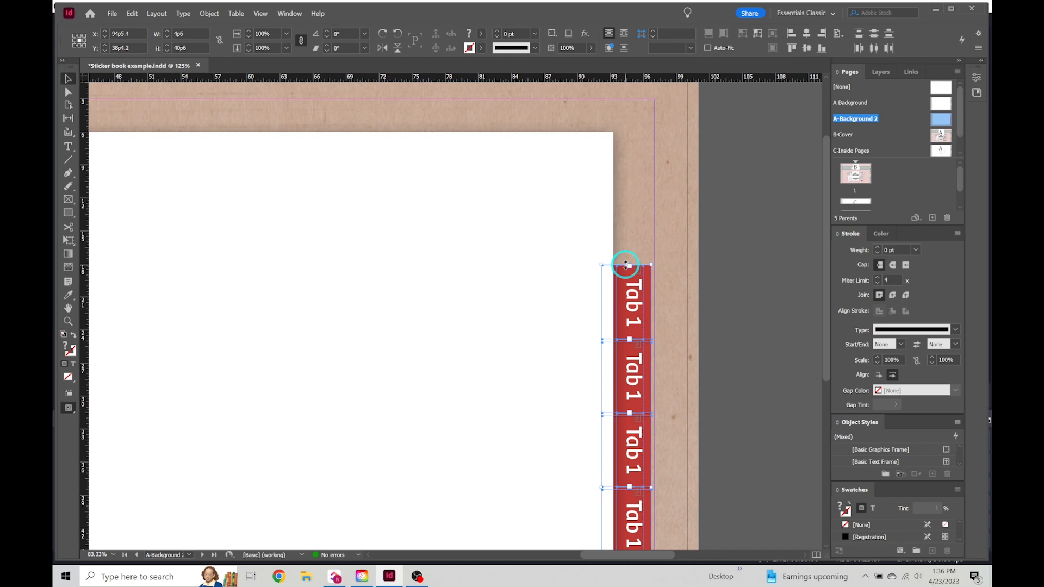
drag(625, 265, 627, 133)
alt+scroll(641, 333, down, 3)
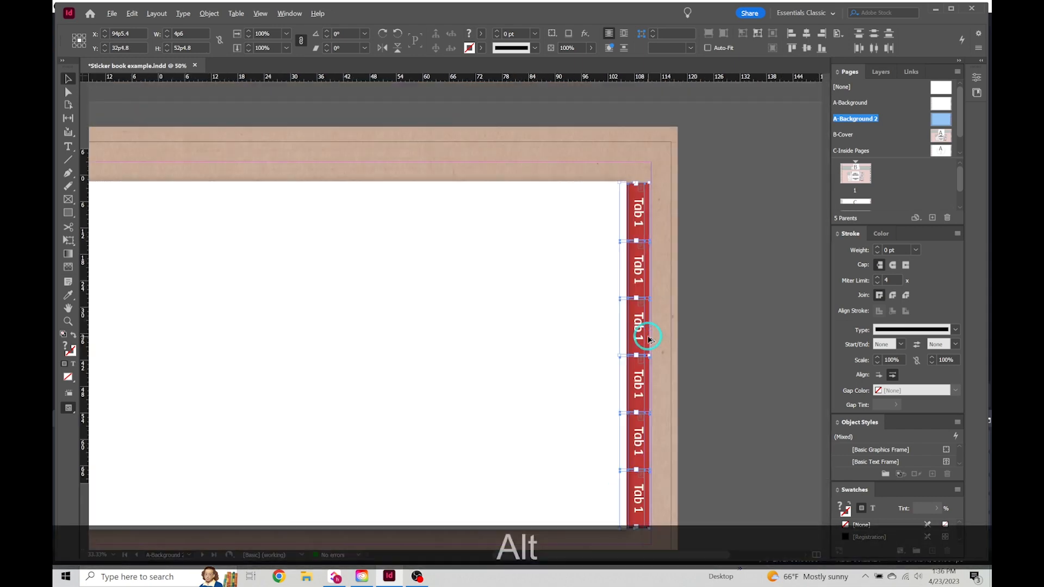
alt+scroll(646, 337, down, 2)
alt+scroll(620, 330, up, 2)
drag(604, 319, 754, 287)
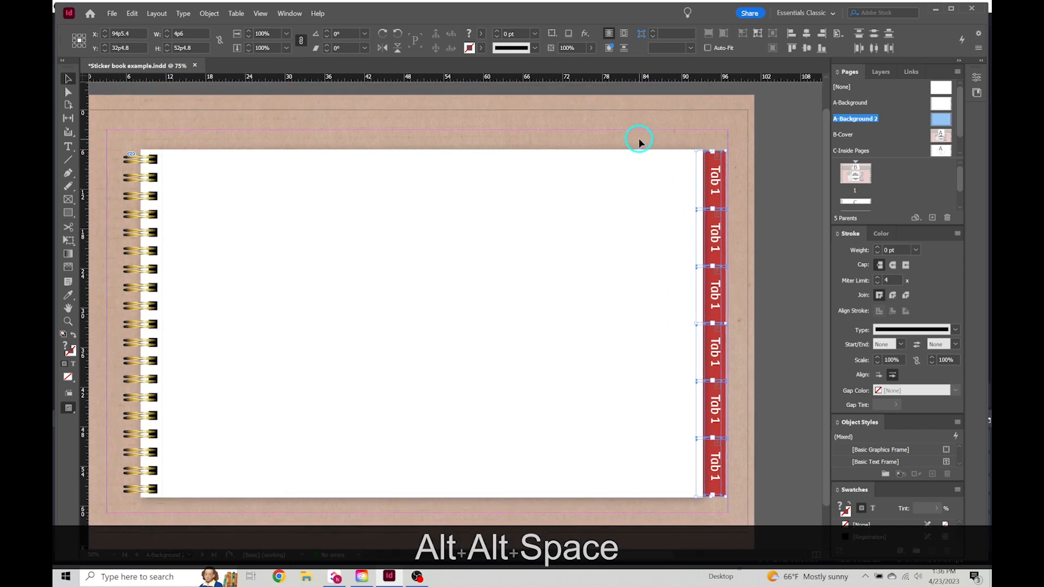
click(605, 86)
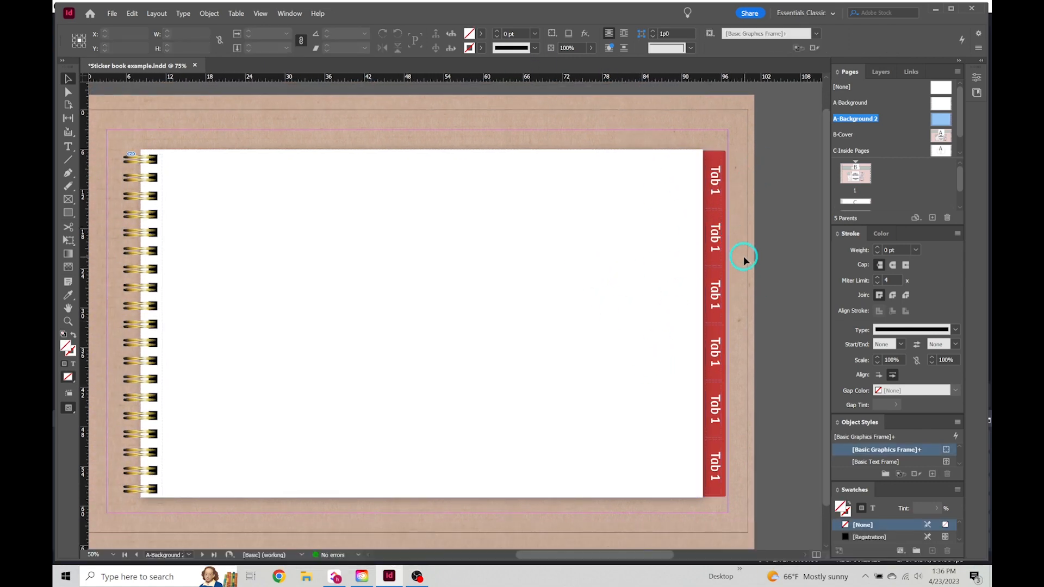
Step: Renumber the labels of the second and third tabs from the top as "Tab 2" and "Tab 3"
click(724, 217)
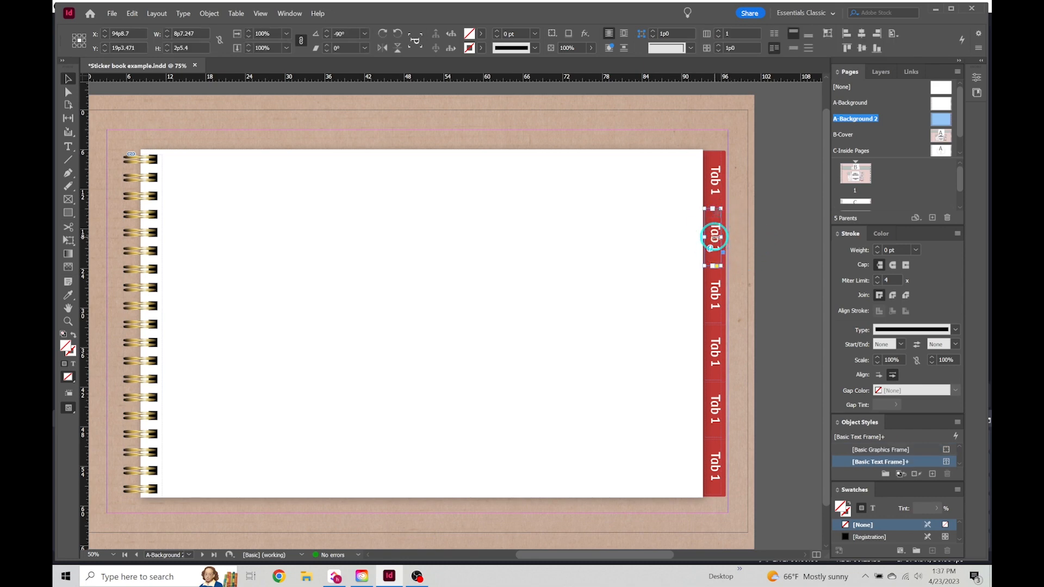
double_click(713, 237)
key(BackSpace)
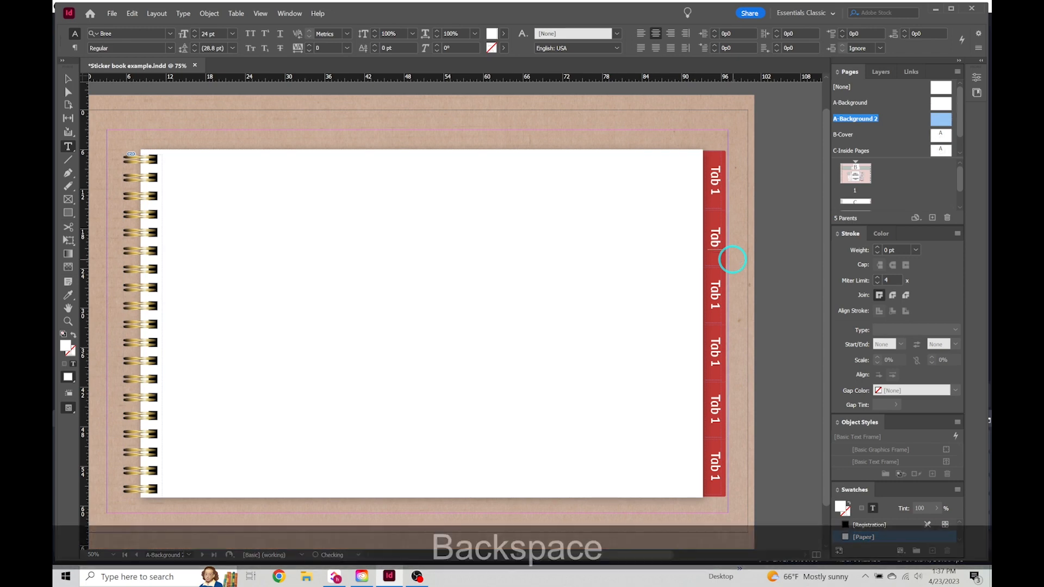
text(2)
double_click(728, 293)
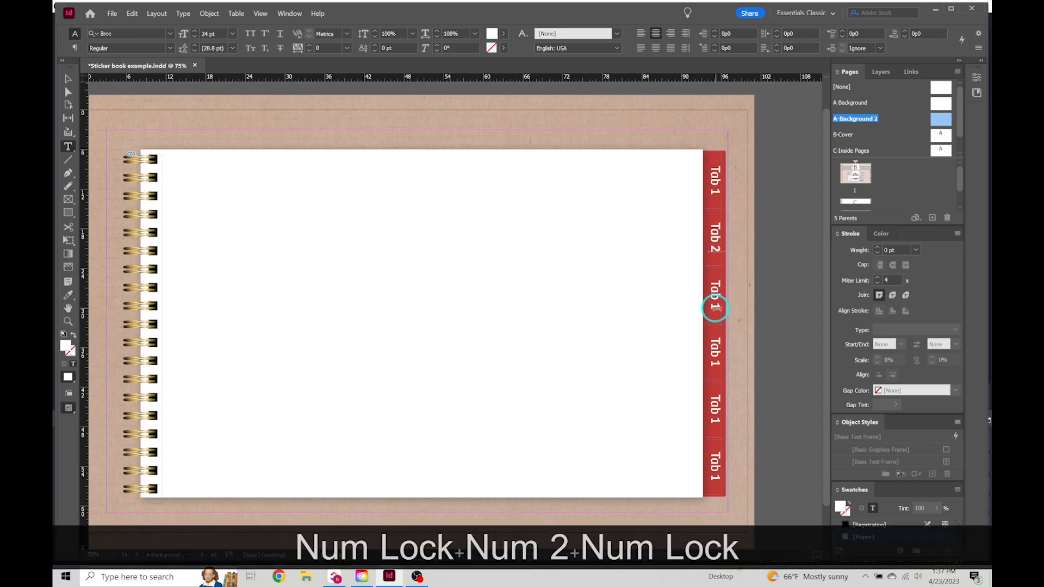
key(BackSpace)
text(3)
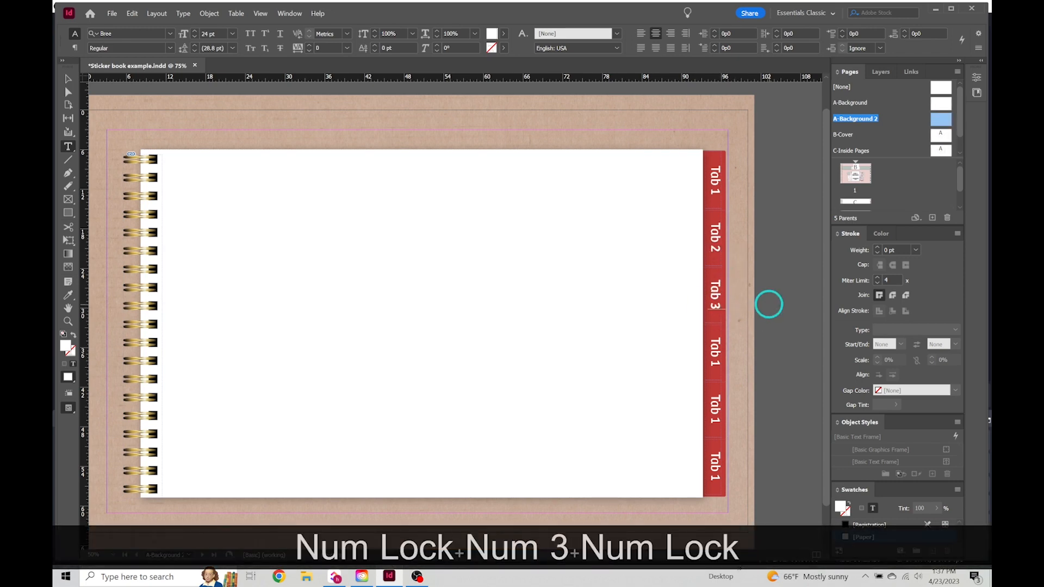
Step: Renumber the labels of the fourth, fifth and sixth tabs as "Tab 4", "Tab 5" and "Tab 6"
double_click(716, 365)
key(BackSpace)
text(4)
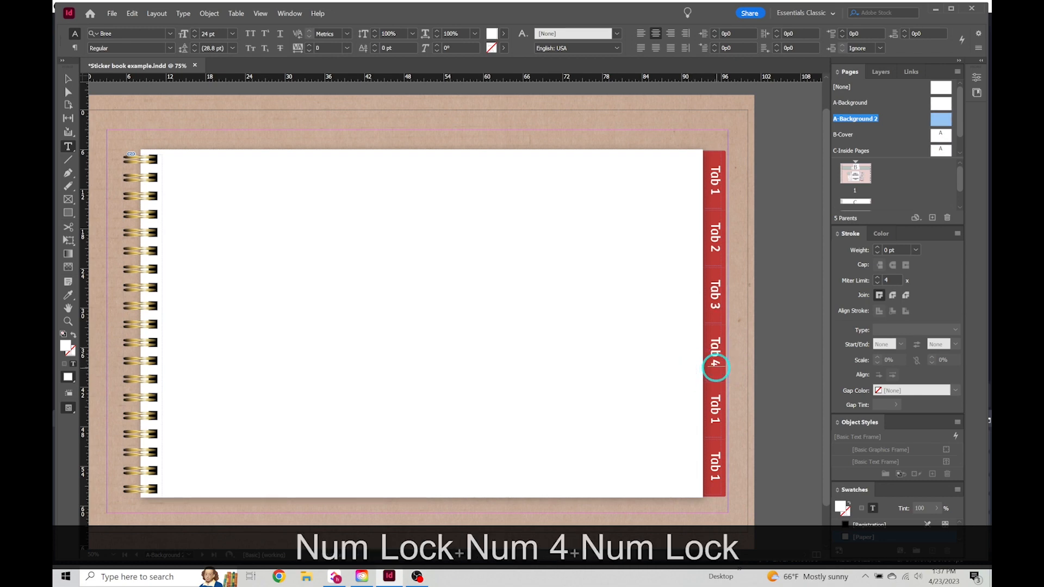
key(BackSpace)
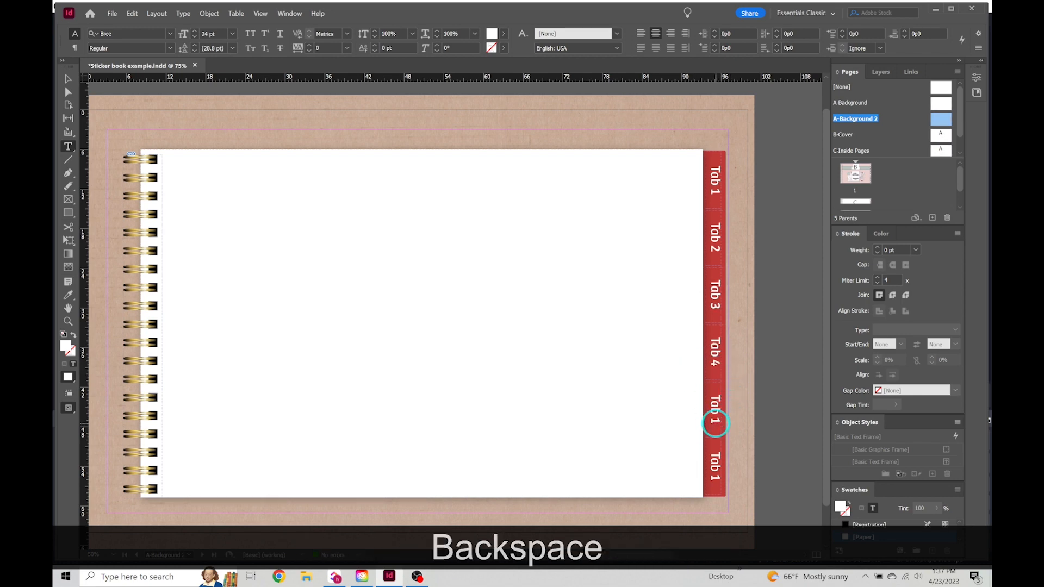
text(5)
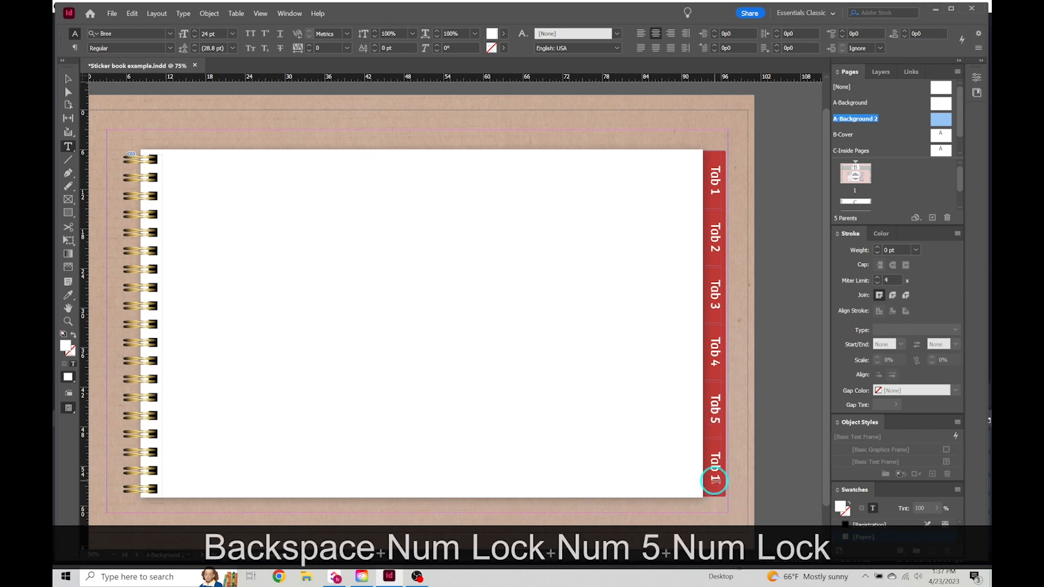
key(BackSpace)
text(6)
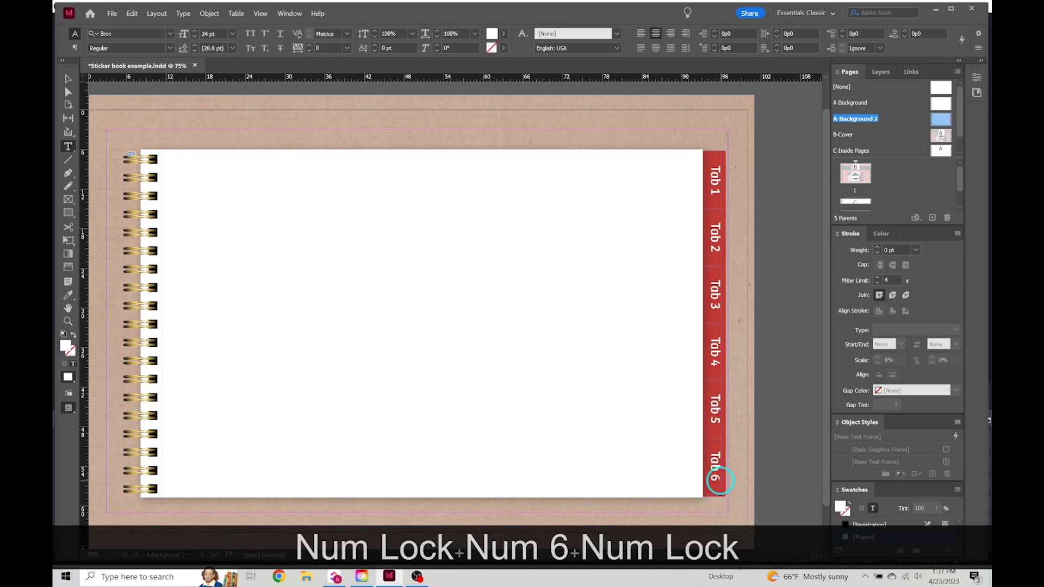
Step: Fill the Tab 2 rectangle with the yellow swatch C=0 M=0 Y=100 K=0
click(68, 79)
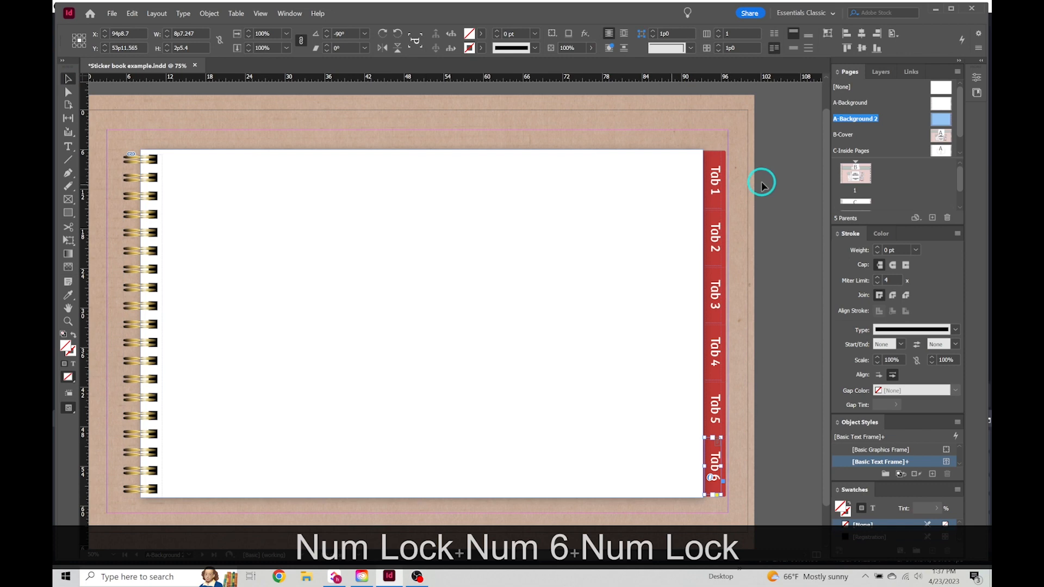
click(725, 218)
click(481, 33)
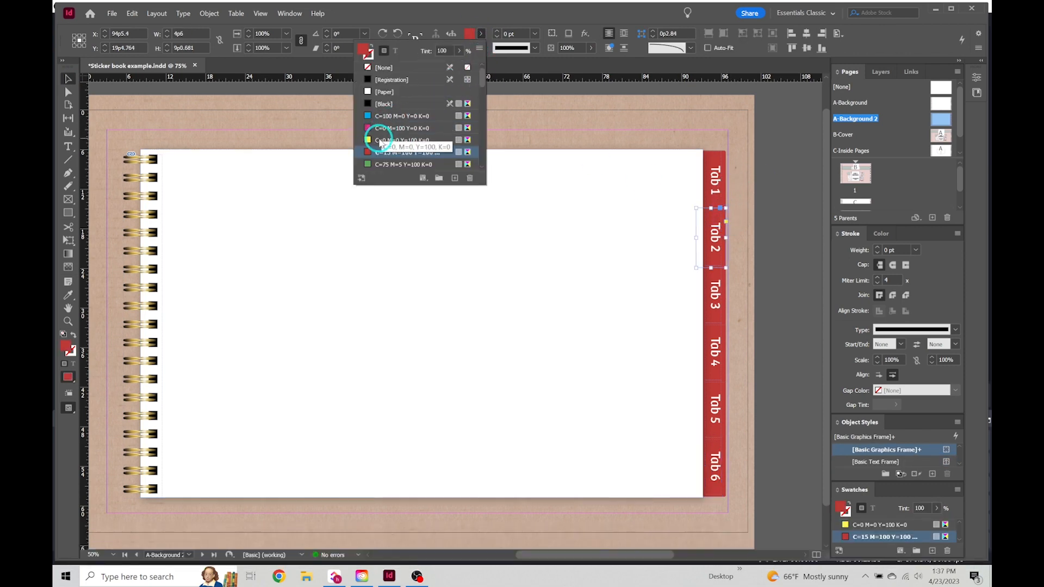
click(379, 141)
click(382, 129)
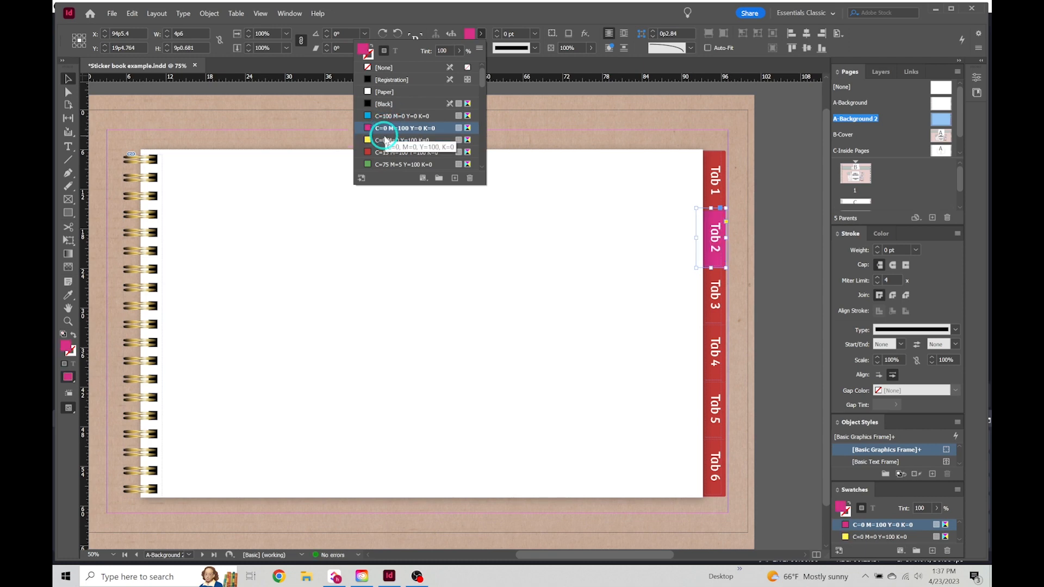
click(385, 140)
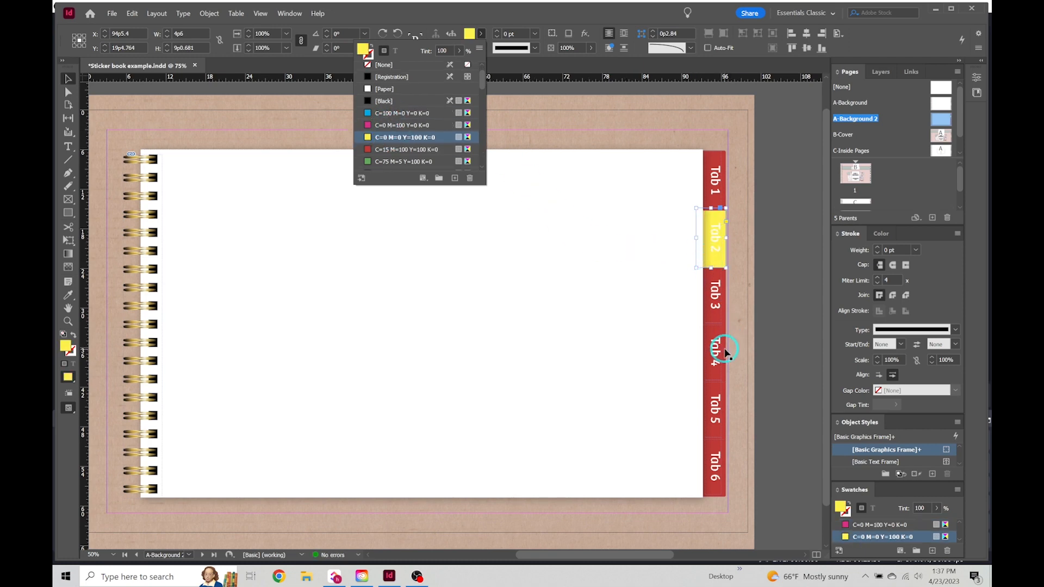
Step: Fill the Tab 4 and Tab 6 rectangles with the same yellow swatch, C=0 M=0 Y=100 K=0
click(725, 352)
click(481, 34)
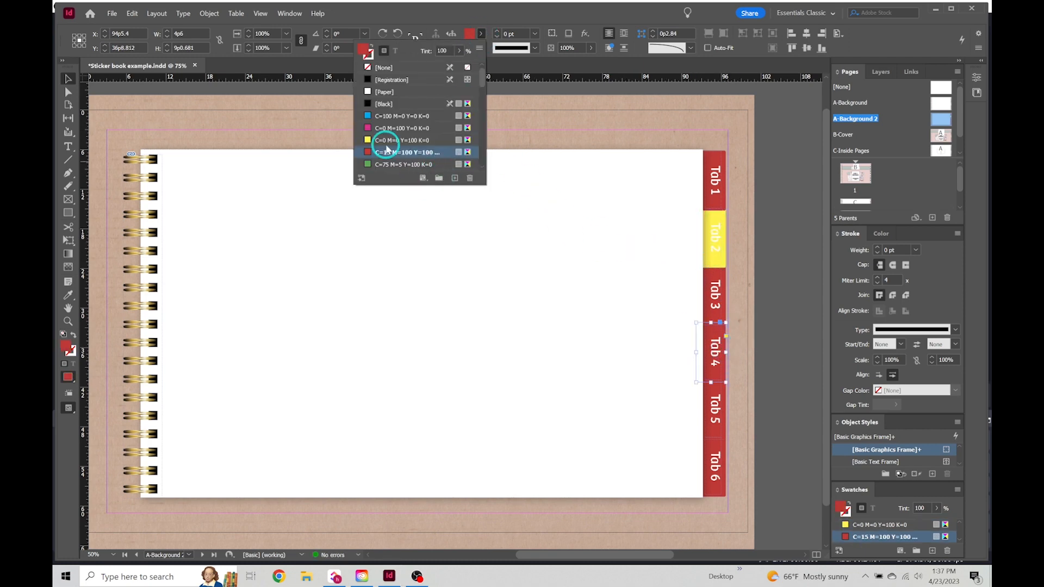
click(384, 140)
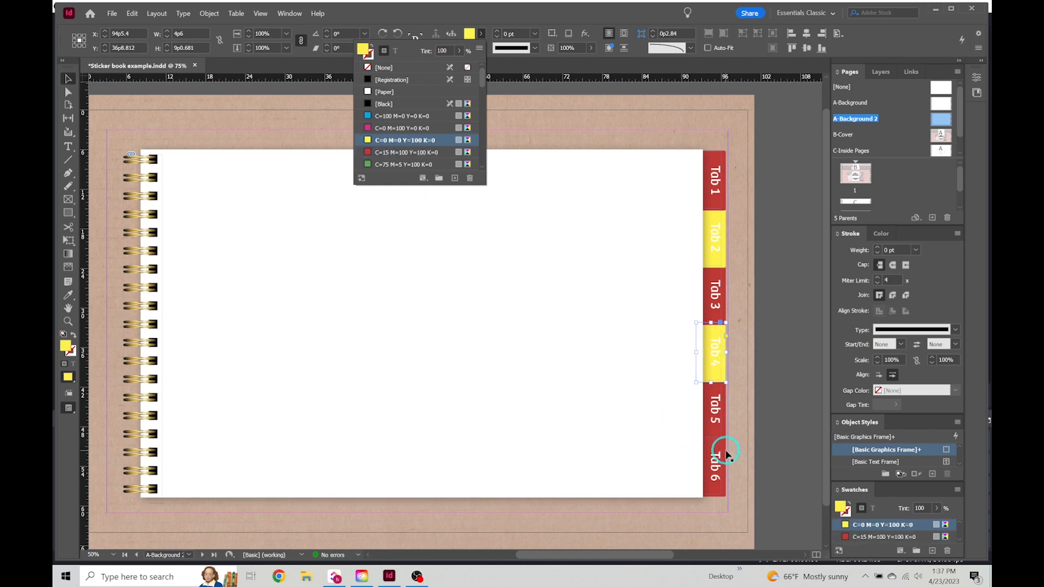
click(726, 455)
click(480, 34)
click(374, 152)
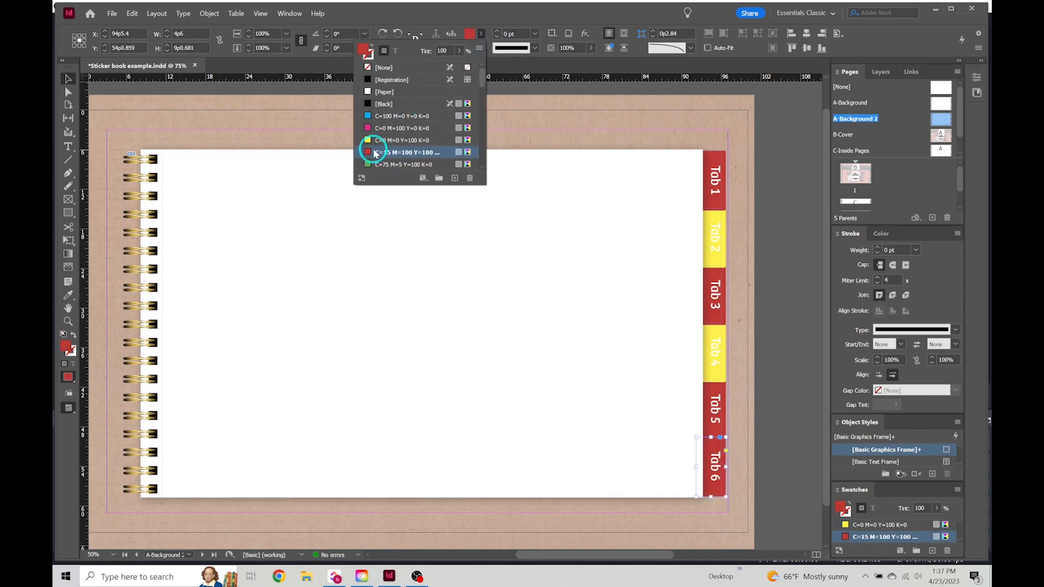
click(373, 140)
click(766, 206)
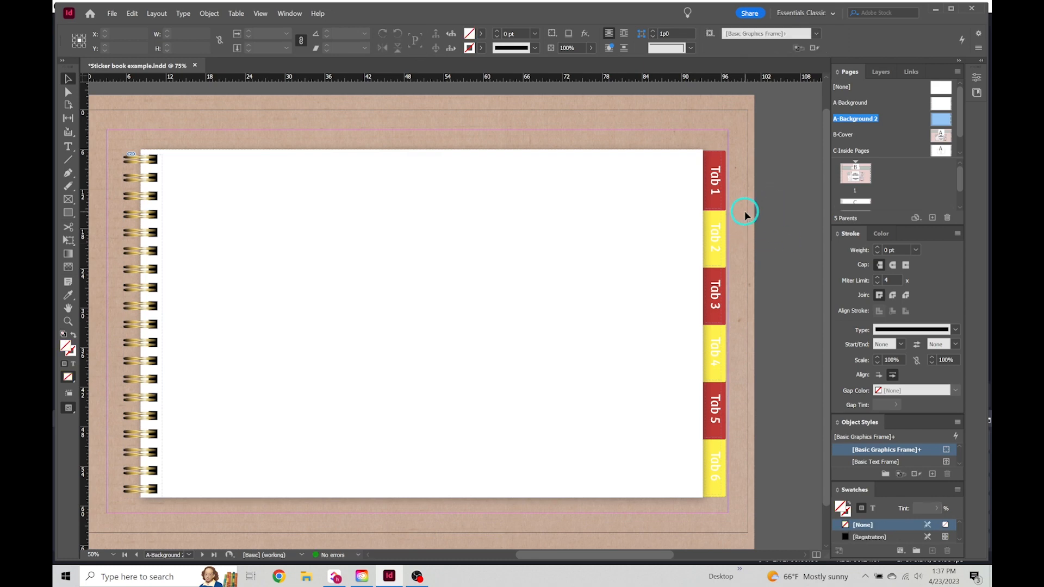
Step: Apply a Drop Shadow effect to the red Tab 1 rectangle, keeping the default Multiply mode, 75% opacity and 0p7 offsets
click(721, 204)
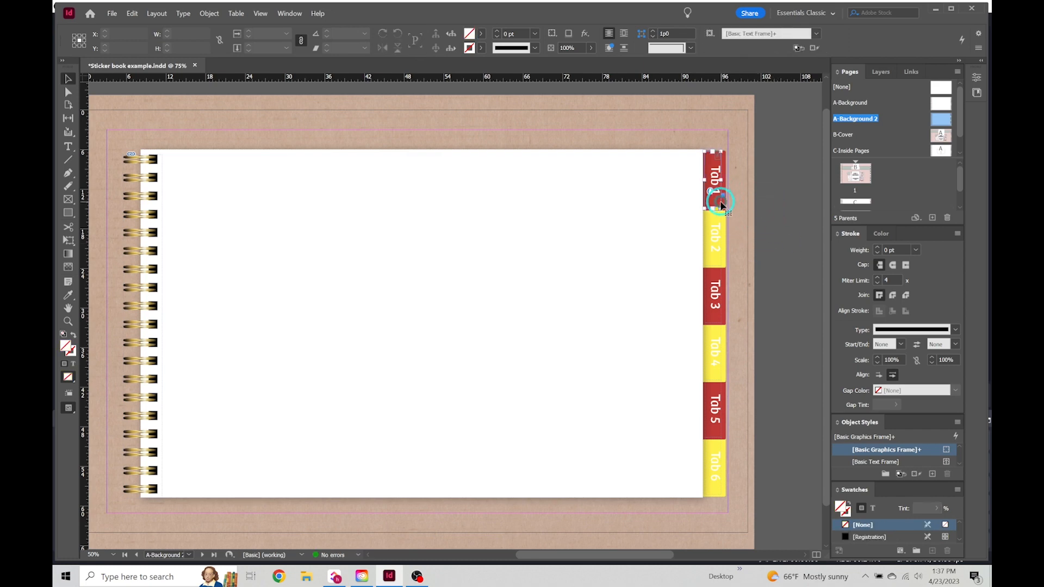
click(726, 163)
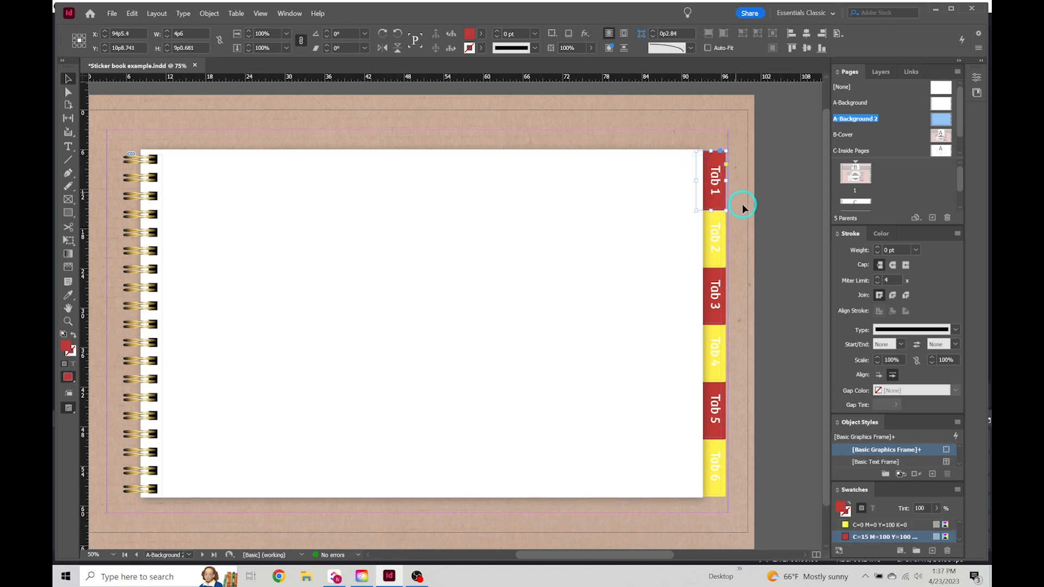
right_click(725, 165)
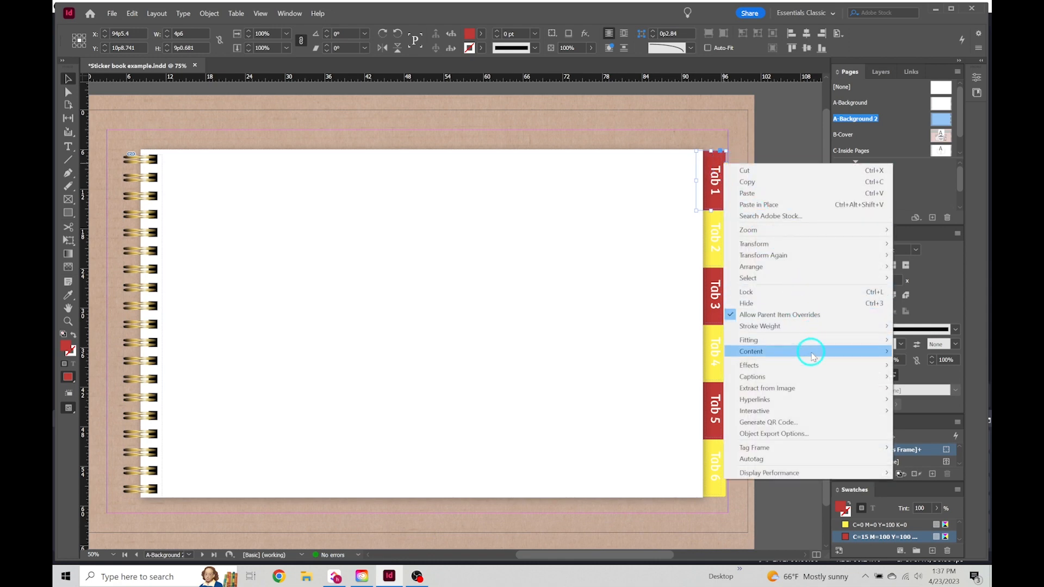
mouse_move(806, 363)
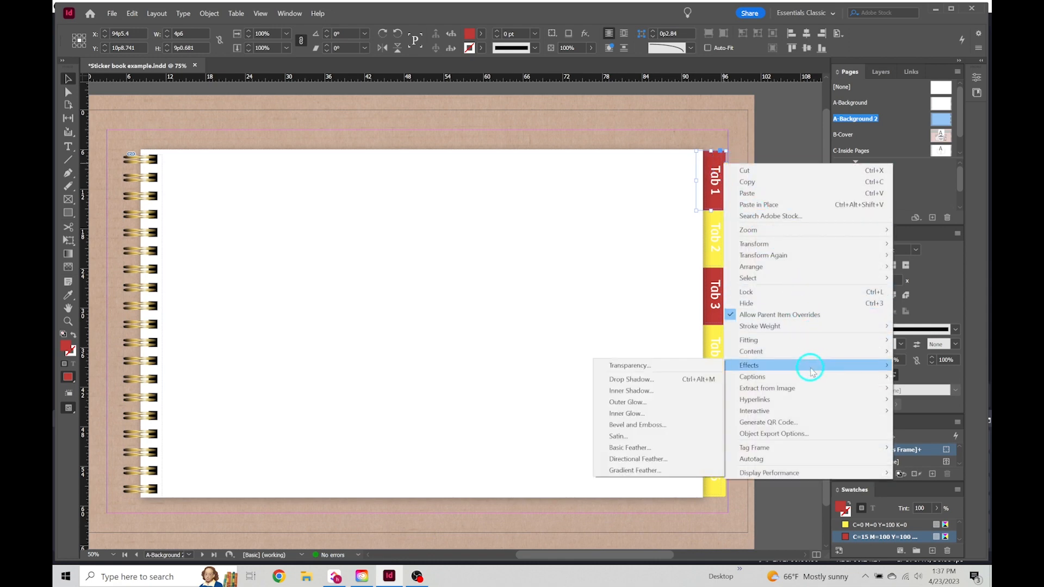
click(663, 375)
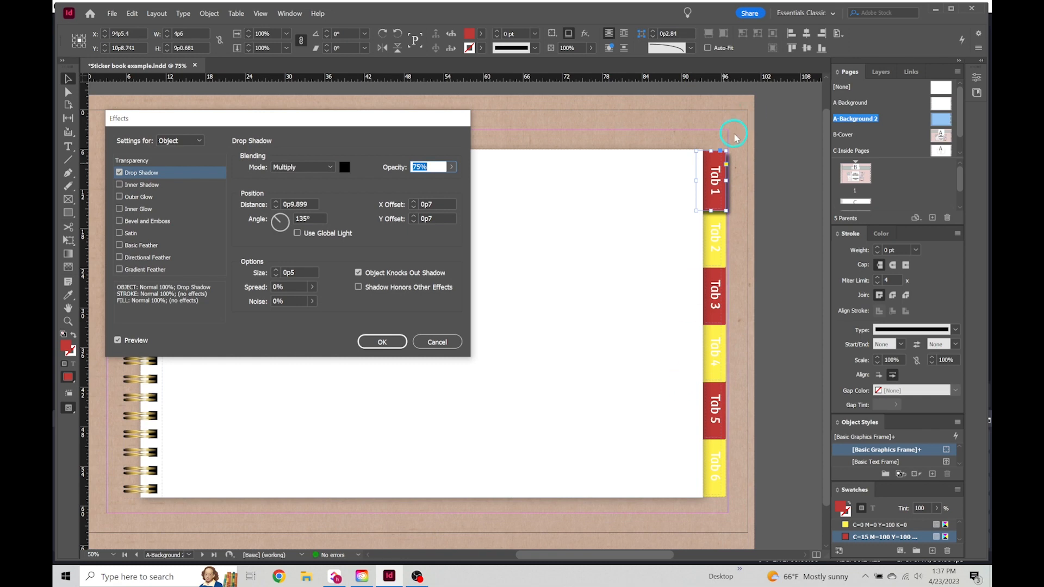
click(375, 342)
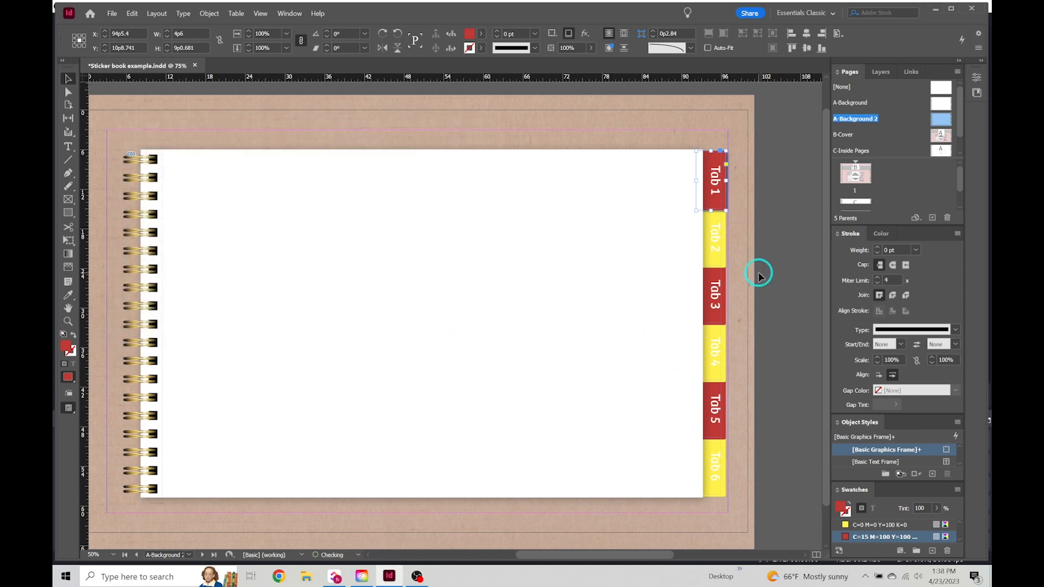
click(769, 406)
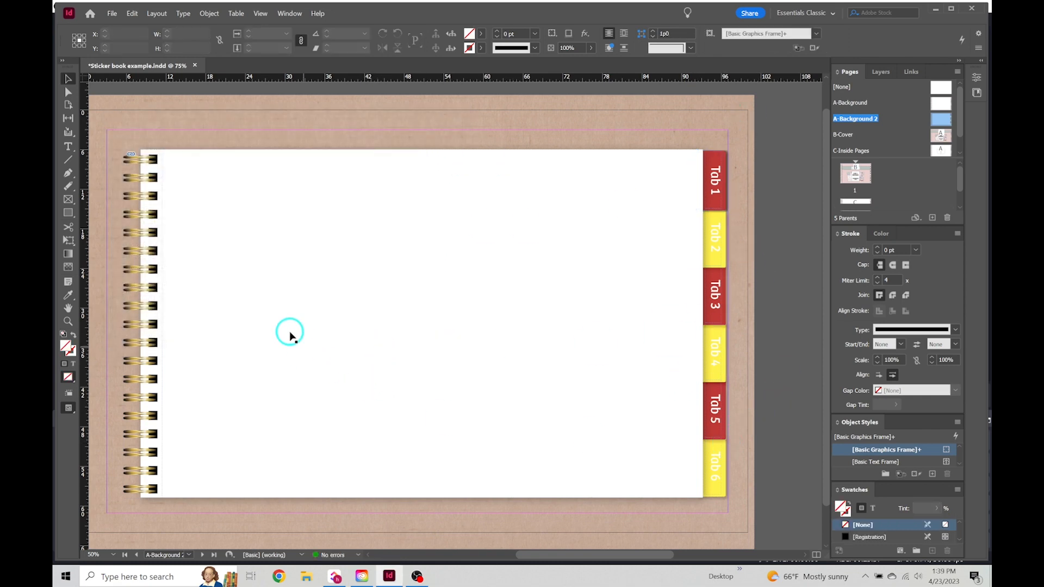
Step: Add a new parent page, name it "cover 2" and base it on A-Background 2
drag(345, 142, 377, 126)
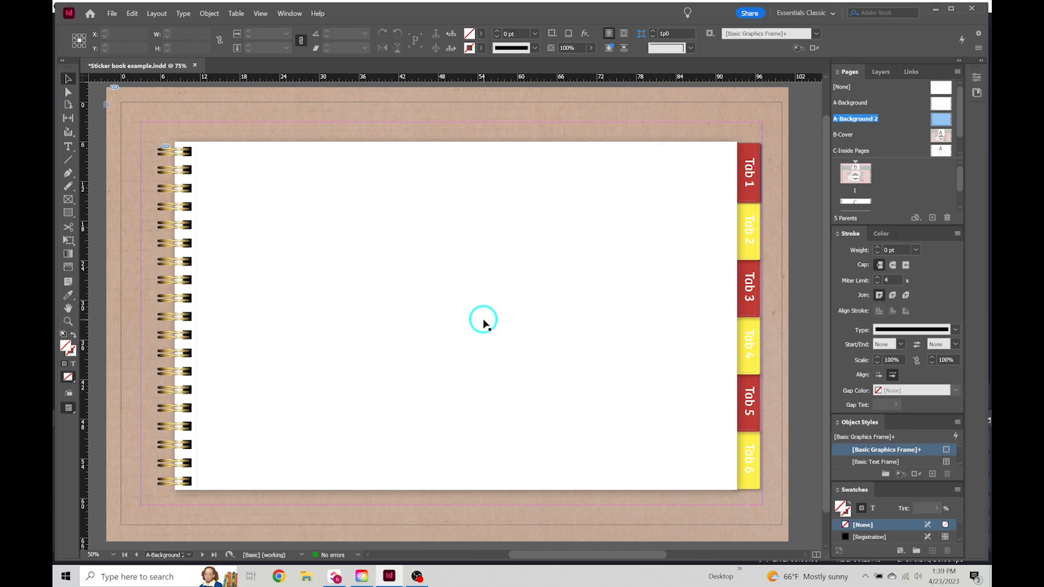
click(941, 135)
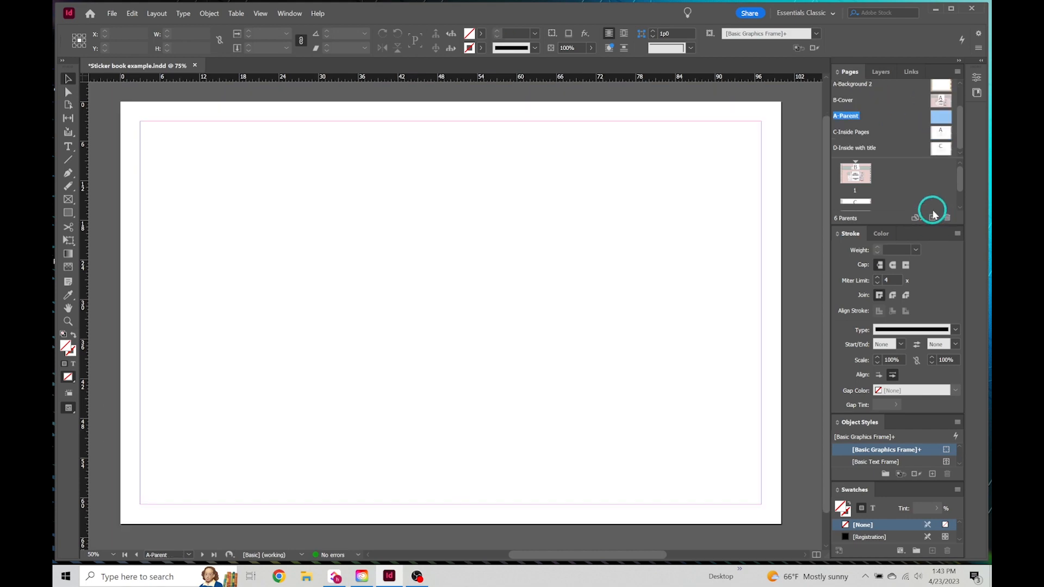
right_click(940, 120)
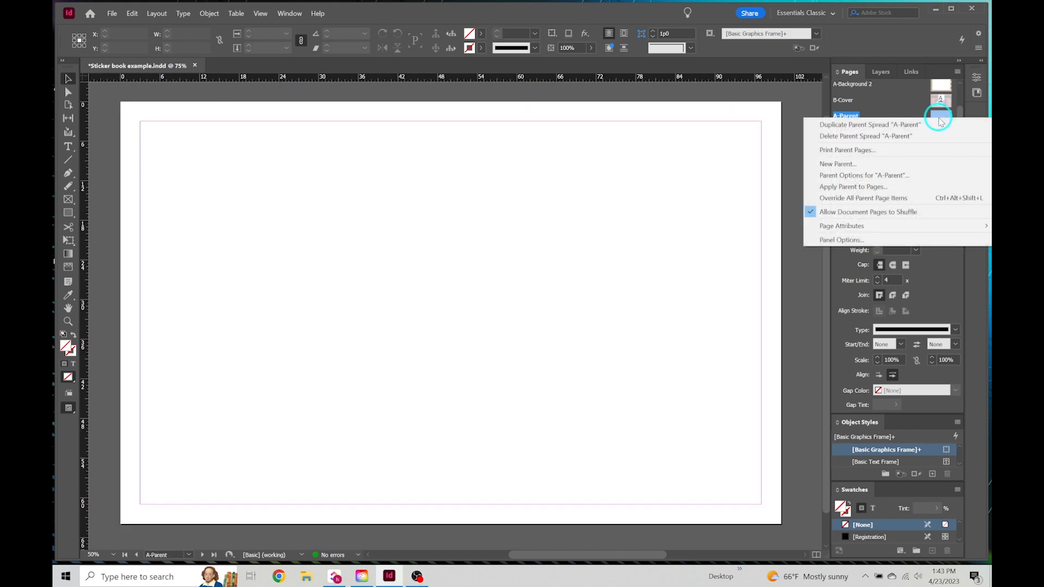
click(917, 175)
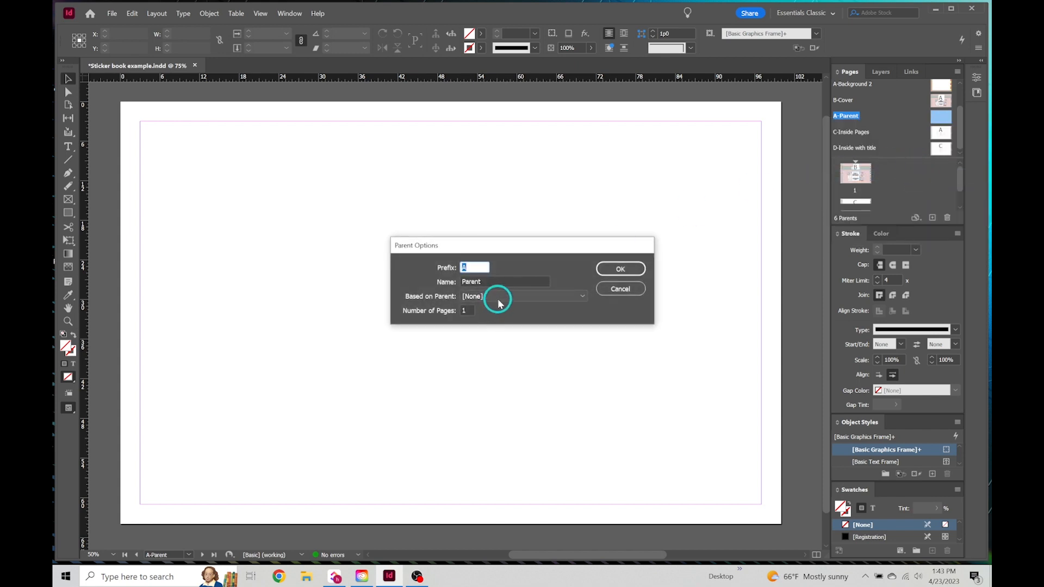
click(500, 282)
drag(500, 282, 456, 283)
text(cover 2)
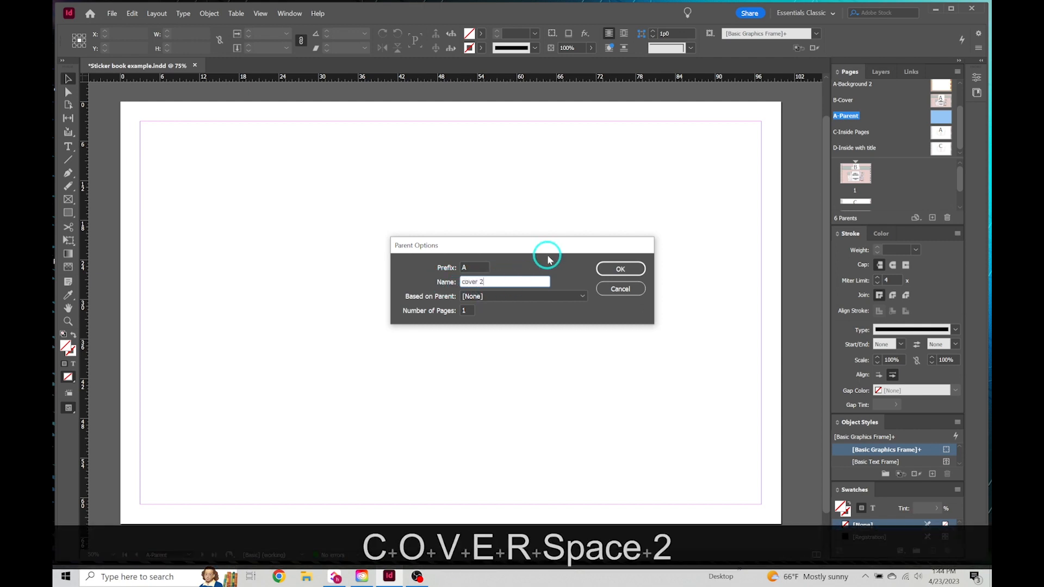
click(542, 301)
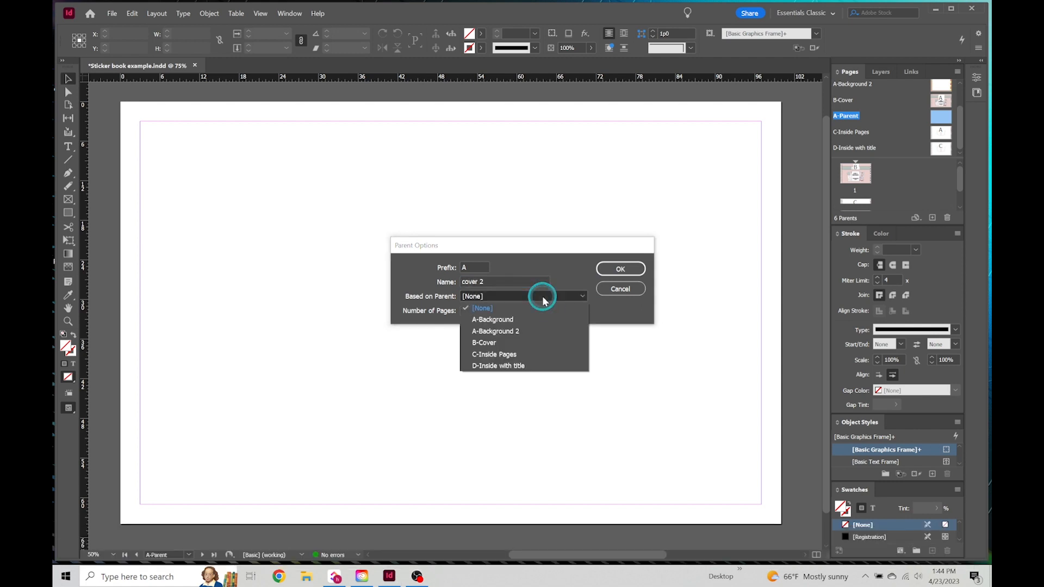
click(542, 331)
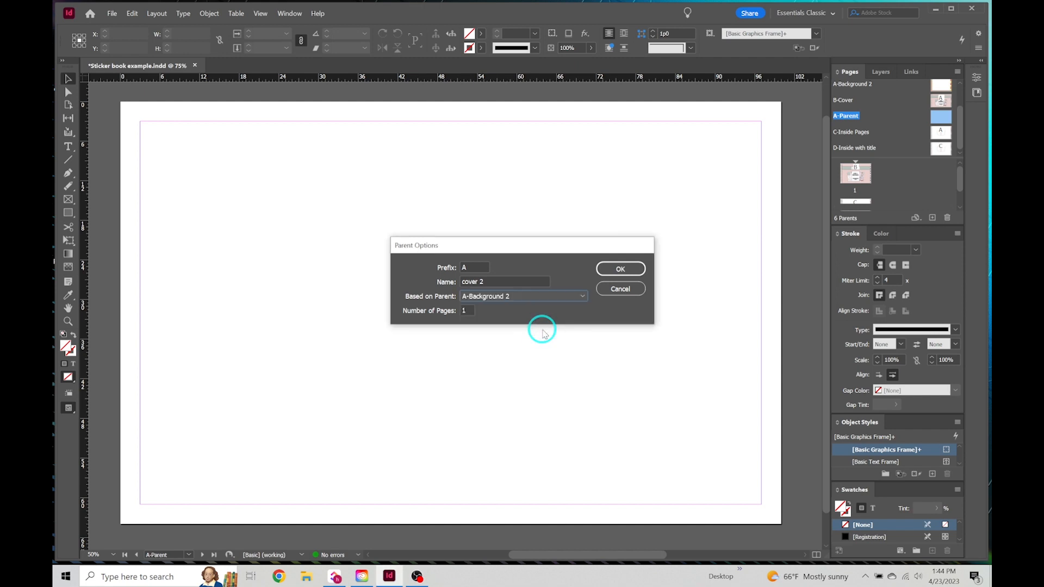
click(608, 274)
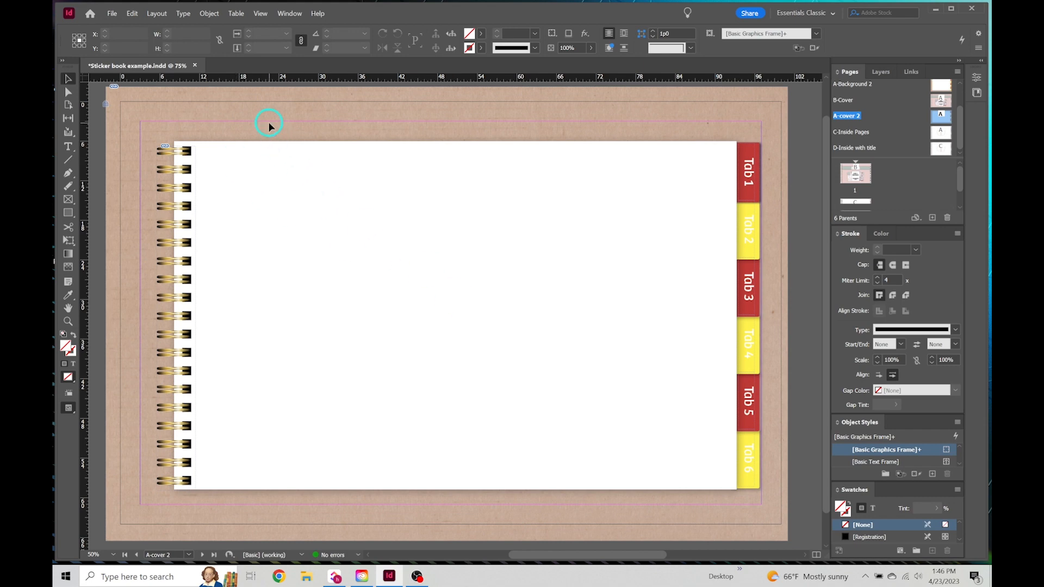
Step: Place the stock photo of potted succulents and a white mug across the white notebook page, about 85p0 wide
drag(269, 123, 440, 261)
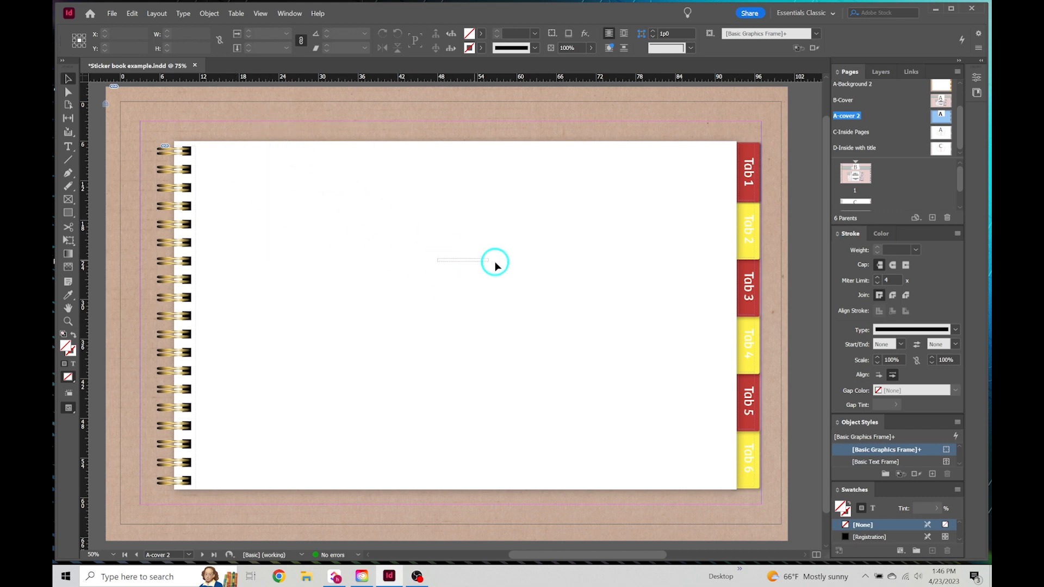
click(112, 14)
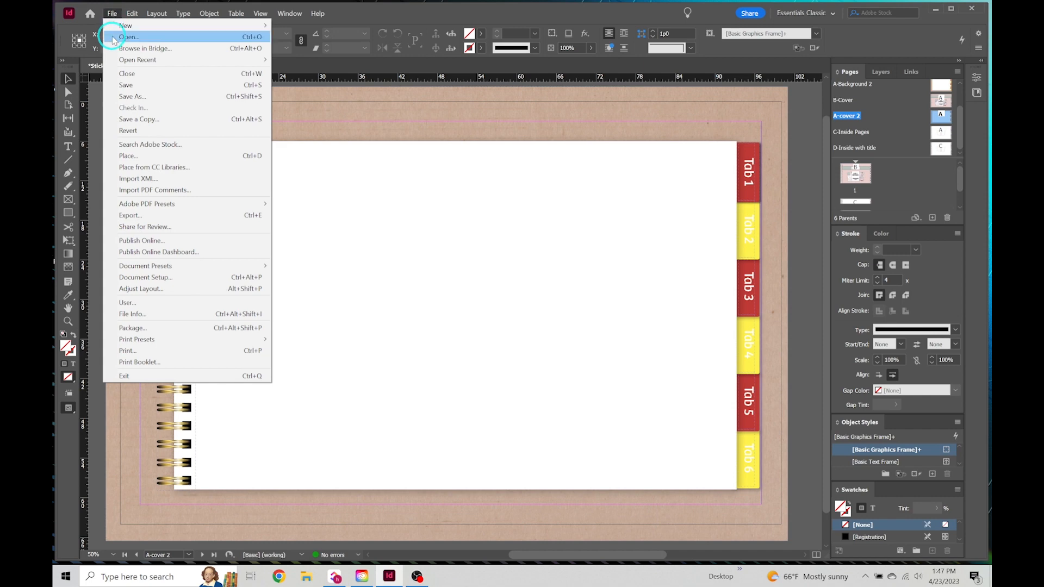
click(160, 158)
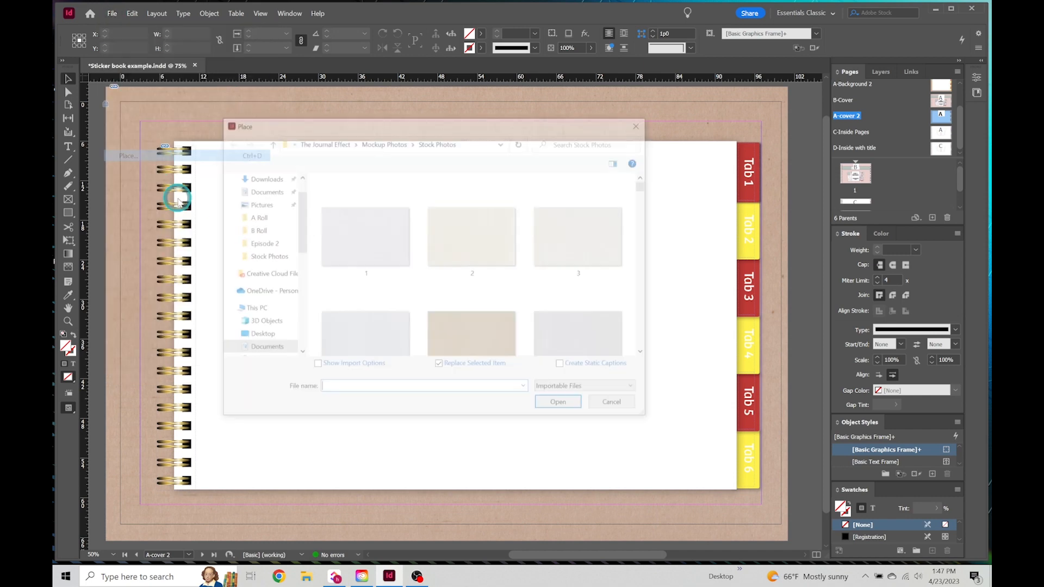
scroll(534, 252, down, 5)
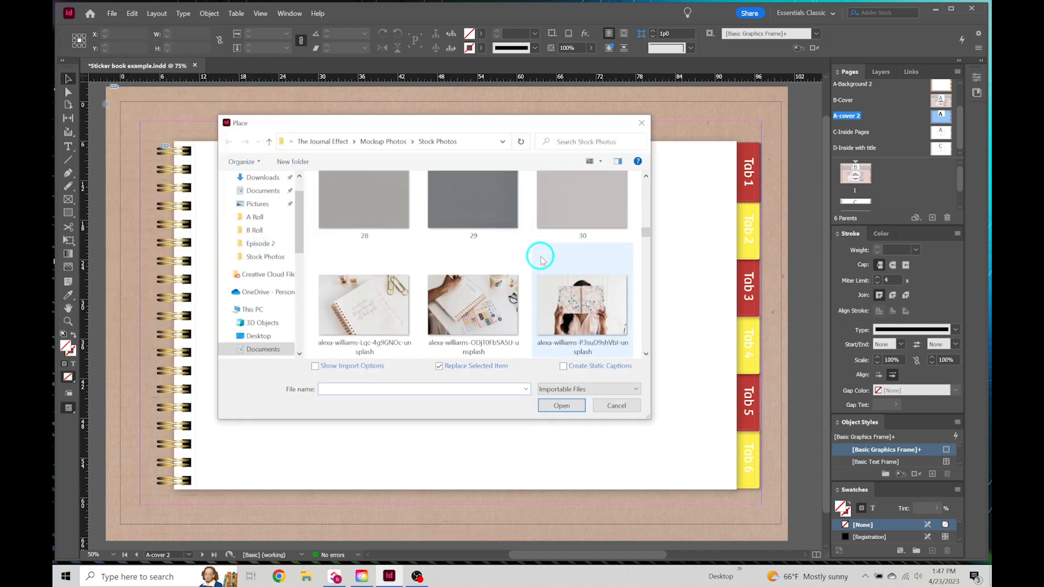
scroll(540, 259, down, 1)
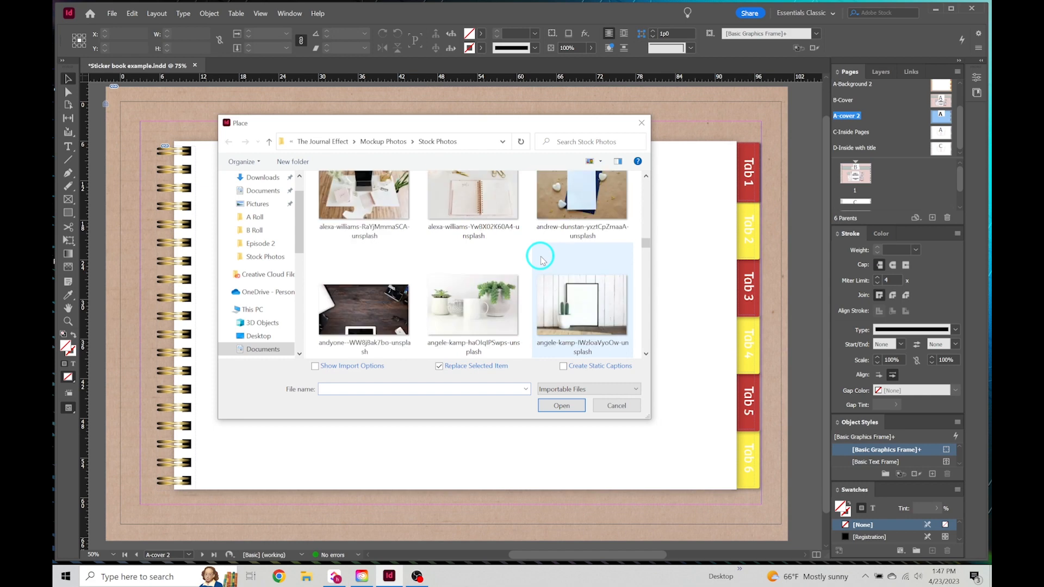
scroll(540, 256, down, 2)
scroll(541, 250, up, 1)
click(492, 246)
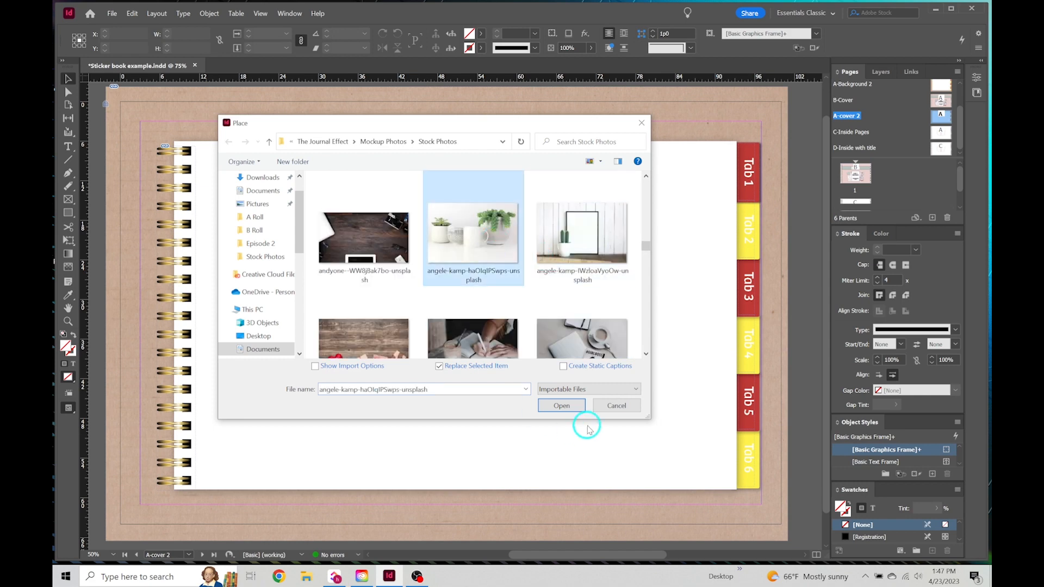
click(565, 406)
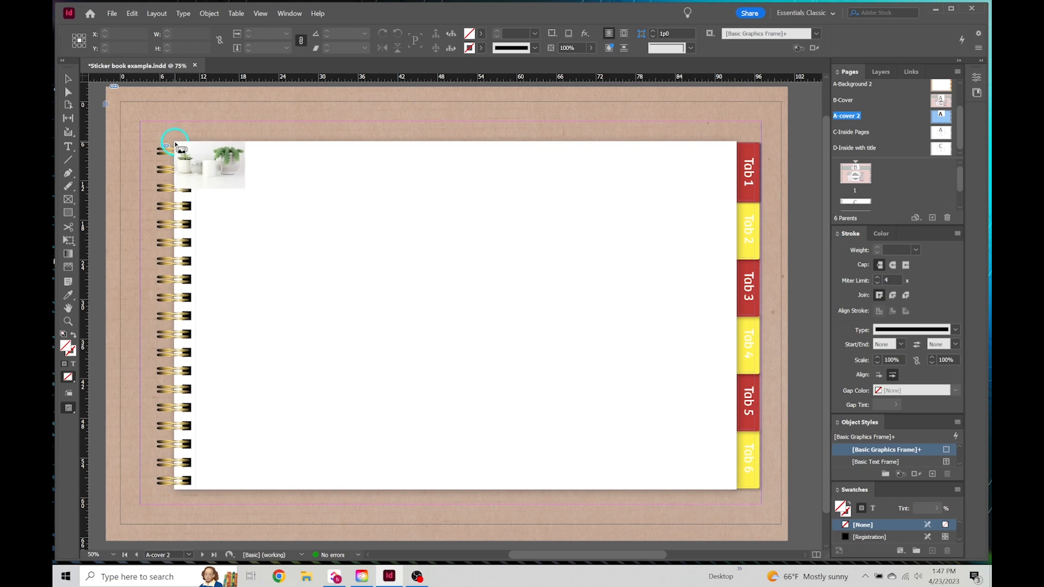
drag(175, 144, 736, 526)
Step: Align the succulent photo with the notebook page, crop its frame to about 53p1 high and widen it slightly to meet the tabs
drag(426, 222, 423, 219)
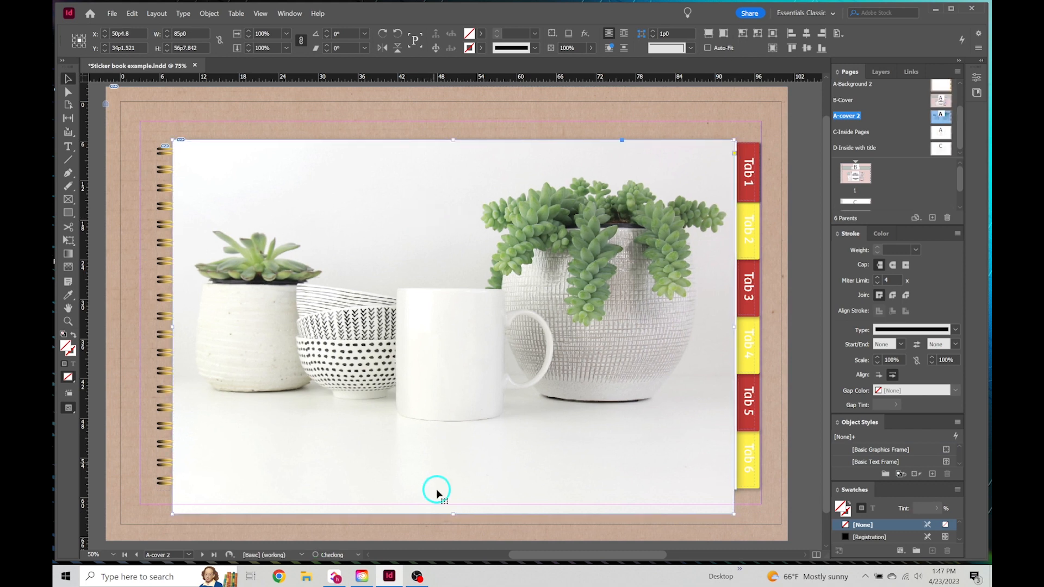
drag(453, 515, 450, 491)
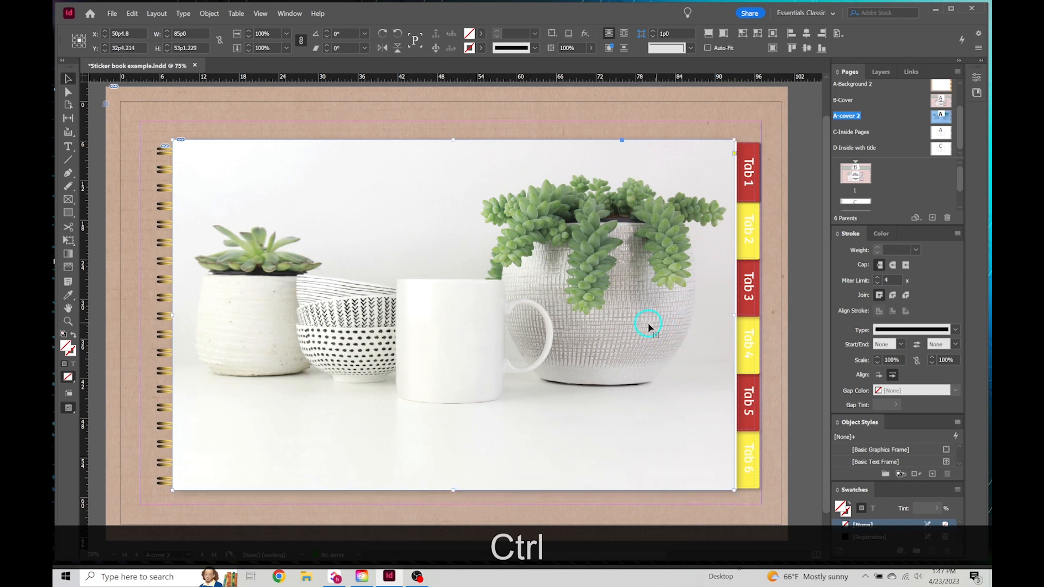
drag(734, 313, 738, 312)
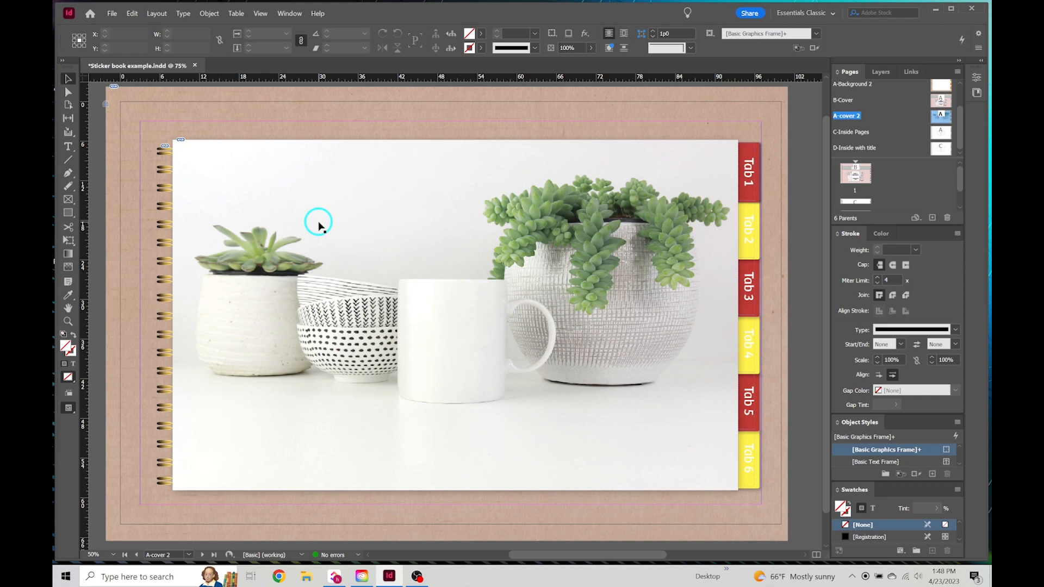
Step: Override the parent's spiral ring binding on cover 2 and bring it to the front of the photo
key(ctrl)
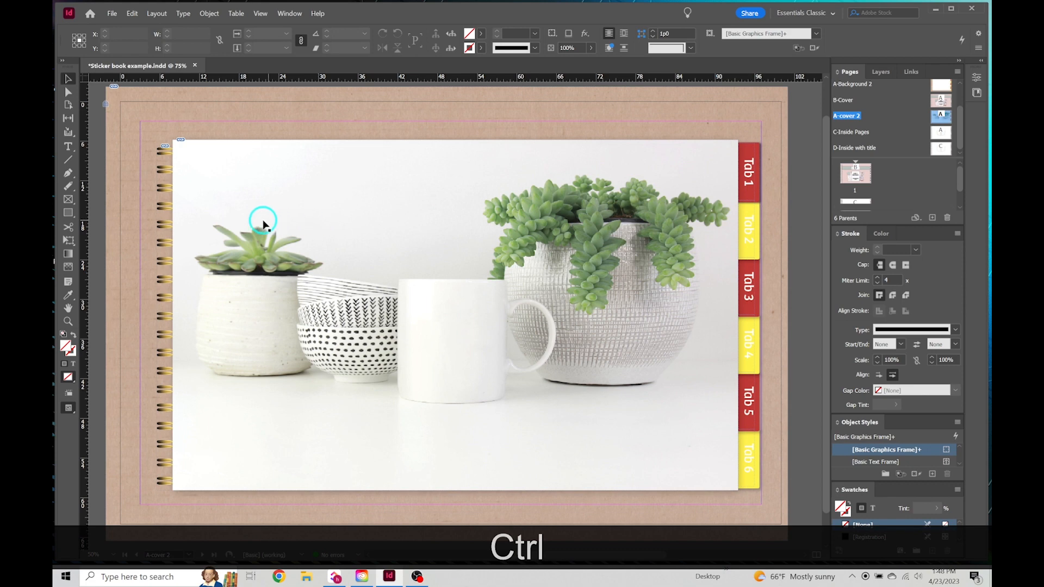
key(shift)
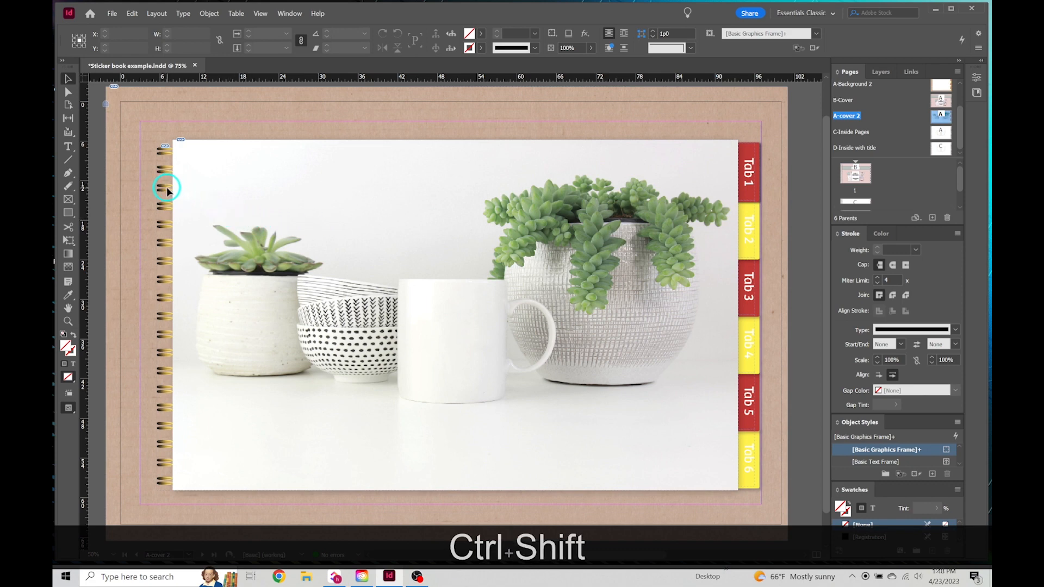
ctrl+shift+click(166, 187)
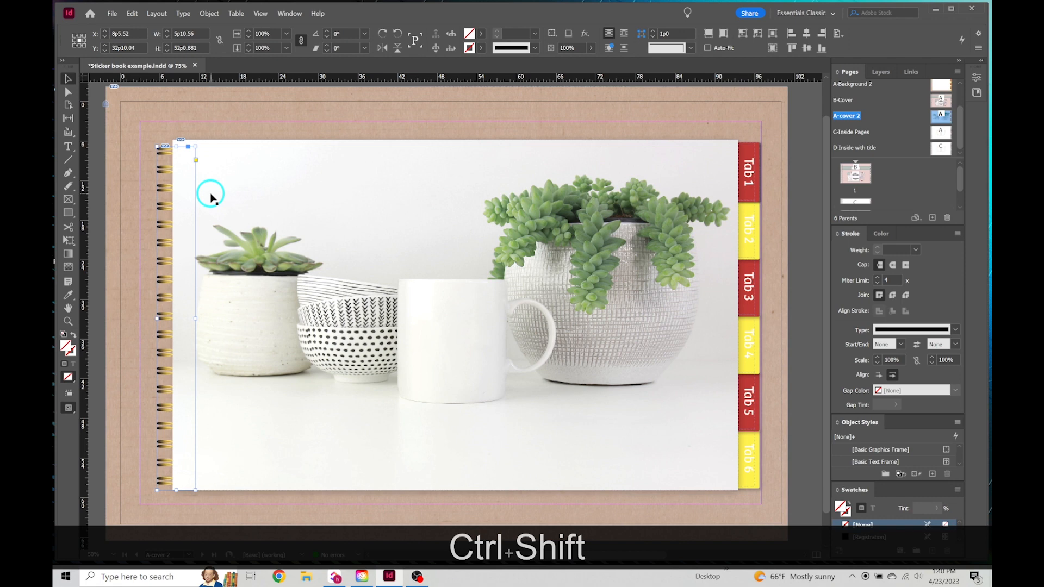
right_click(166, 194)
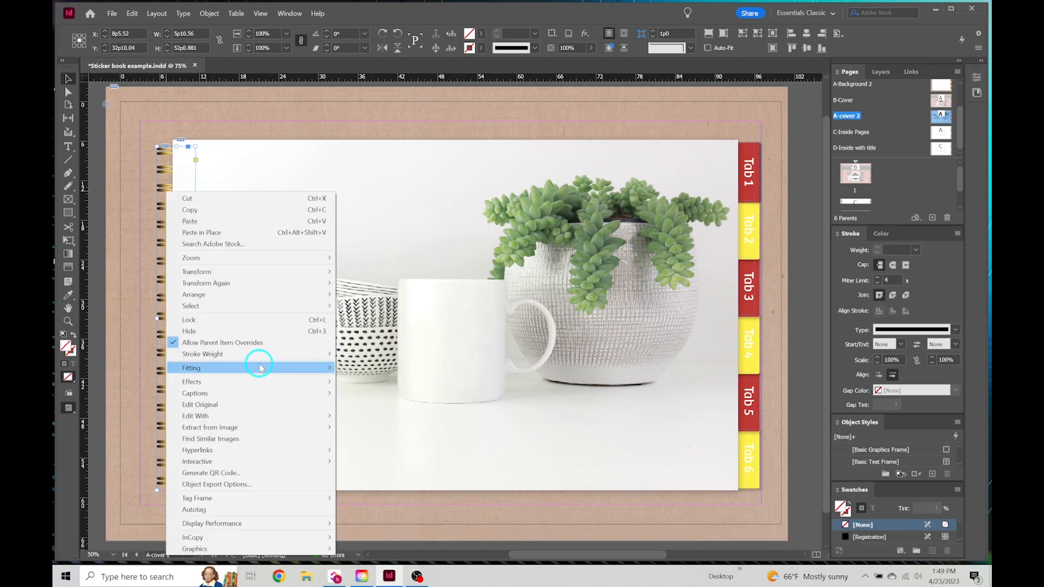
mouse_move(241, 299)
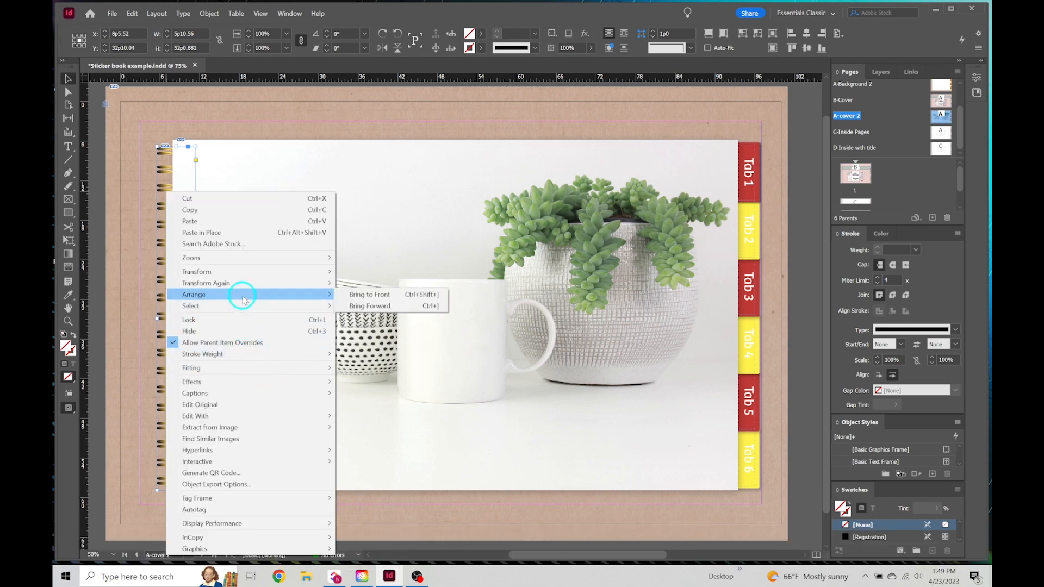
click(370, 298)
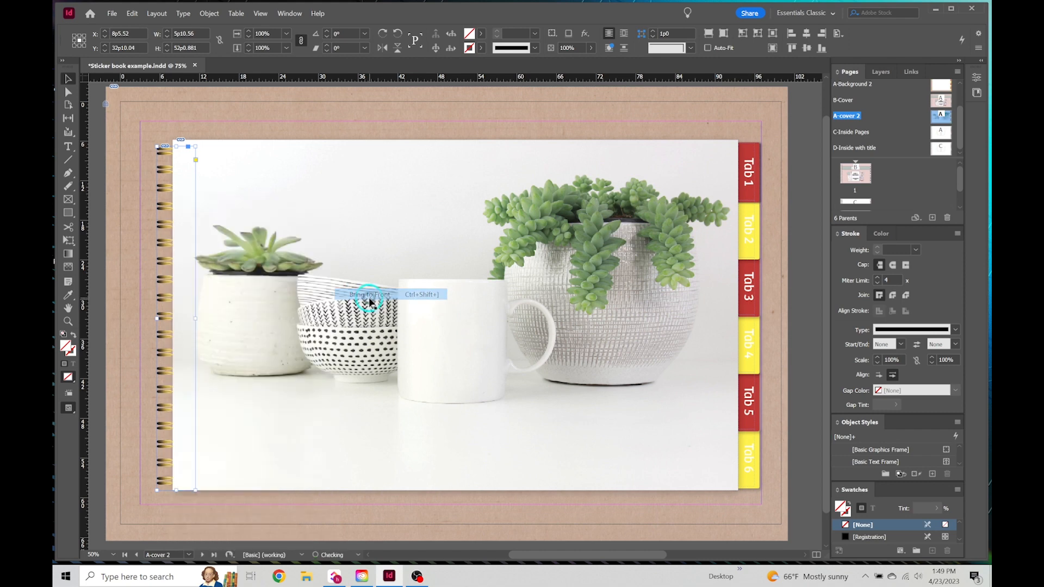
click(256, 116)
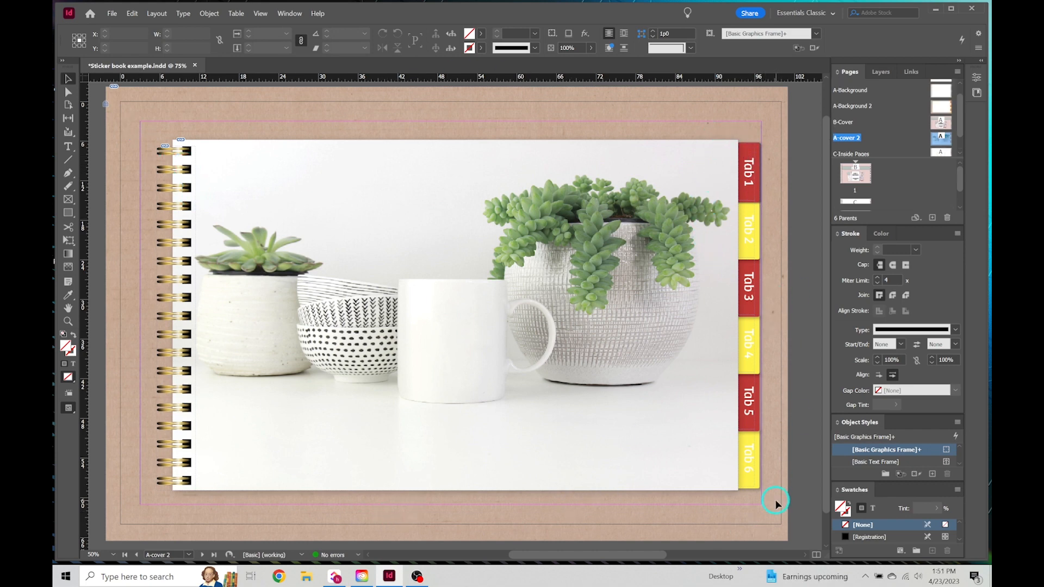
Step: Add a new parent page with prefix C, name it "Inside Pages 2" and base it on A-Background 2
scroll(869, 136, down, 1)
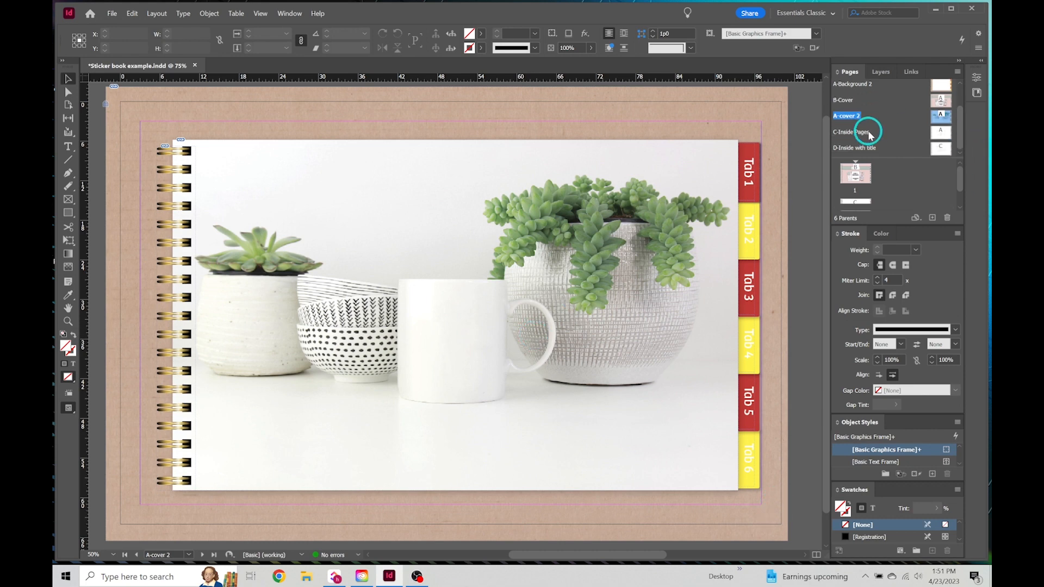
double_click(937, 136)
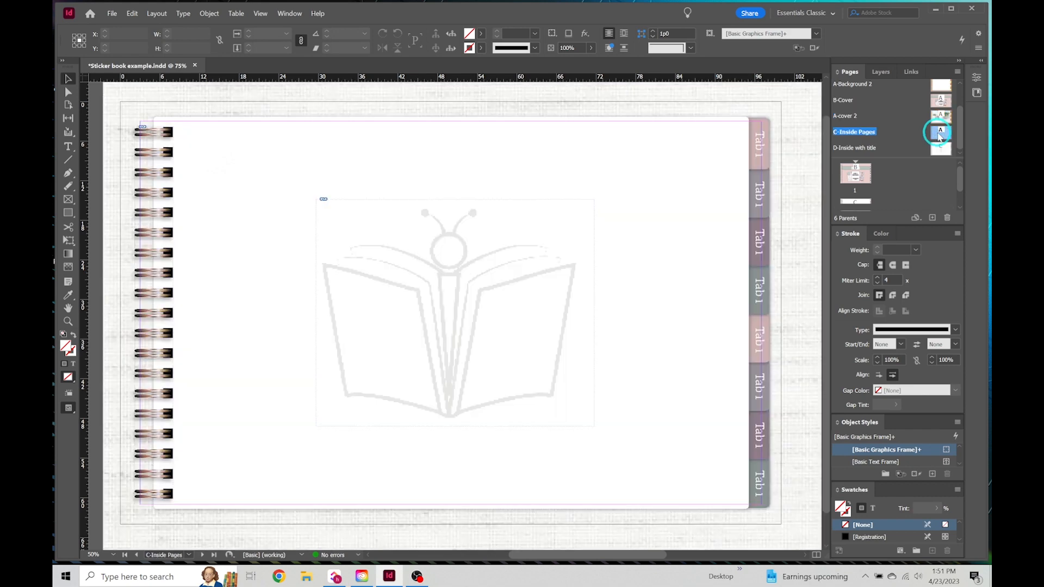
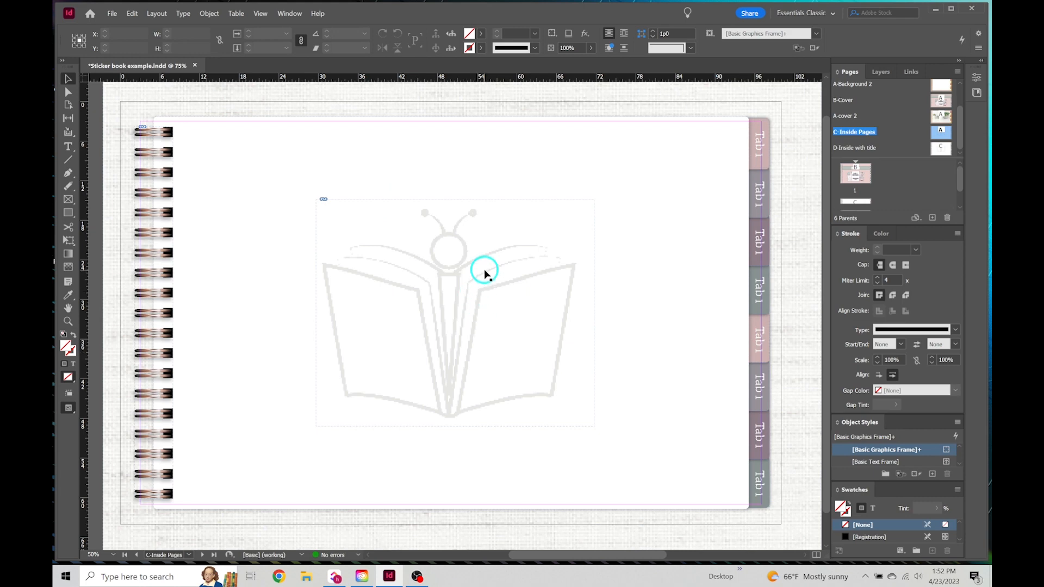
click(931, 218)
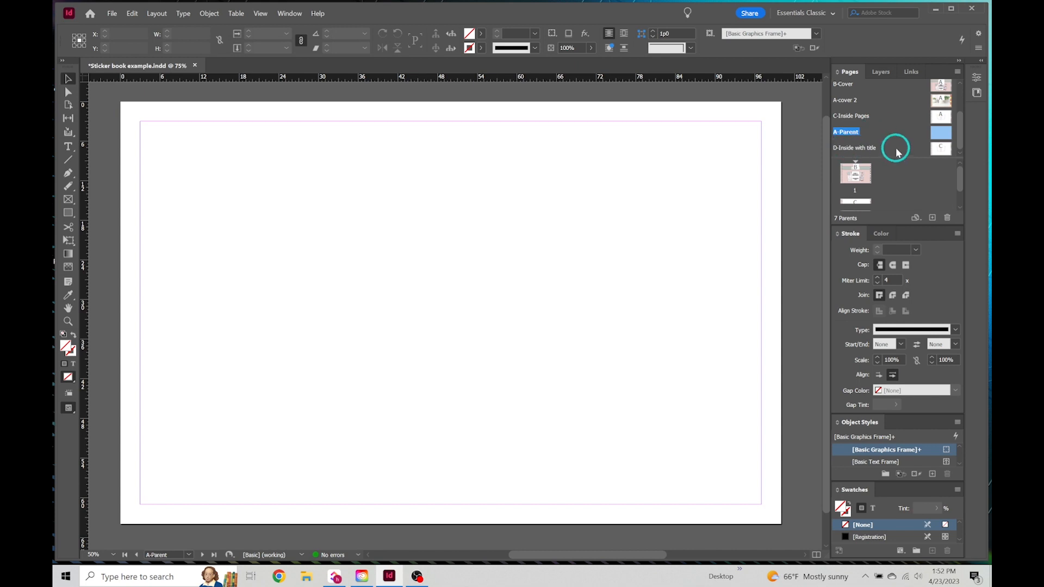
right_click(937, 135)
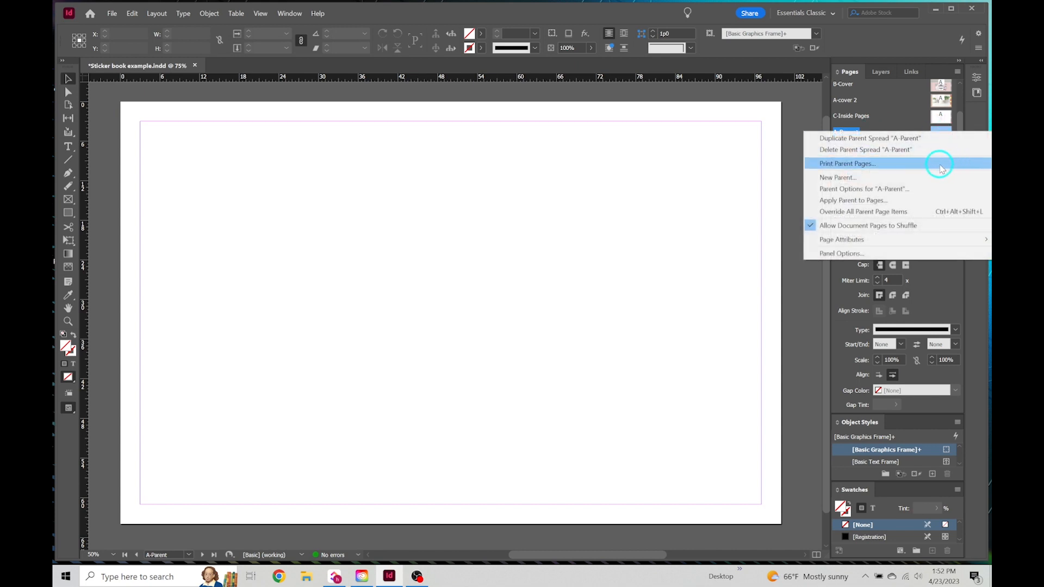
click(858, 190)
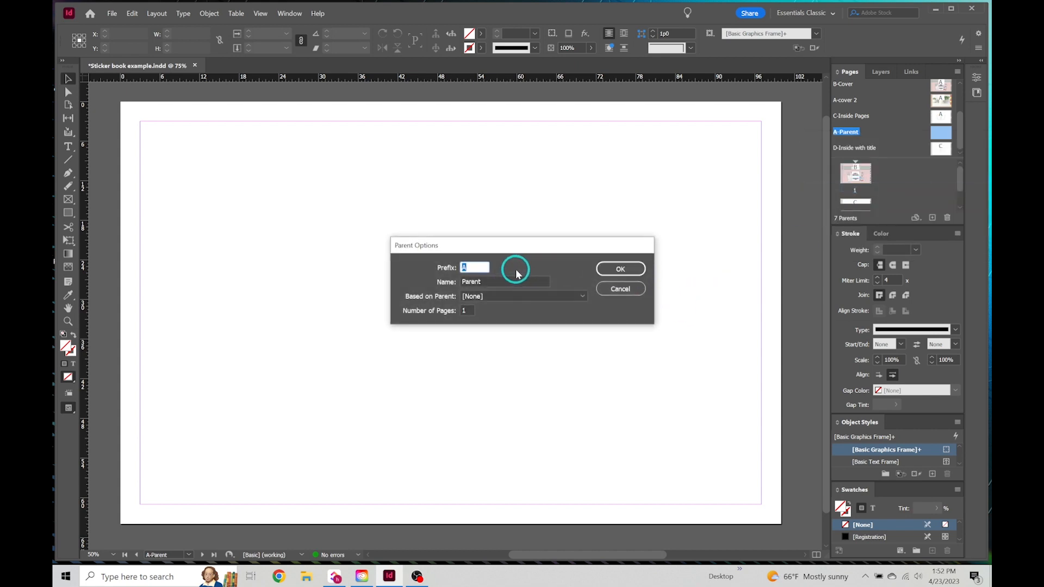
text(C)
double_click(535, 279)
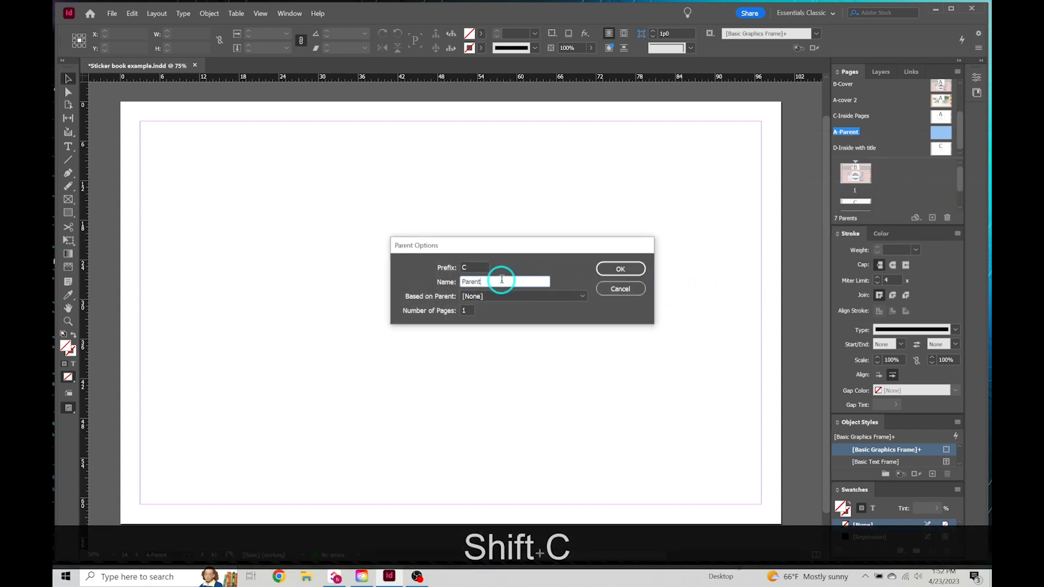
text(Ins)
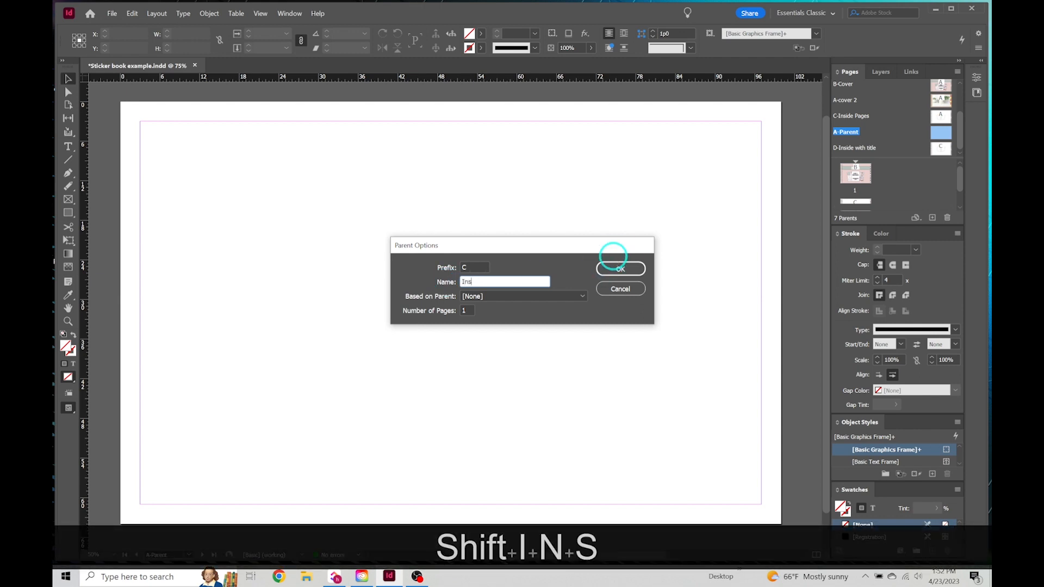
text(ide Pages)
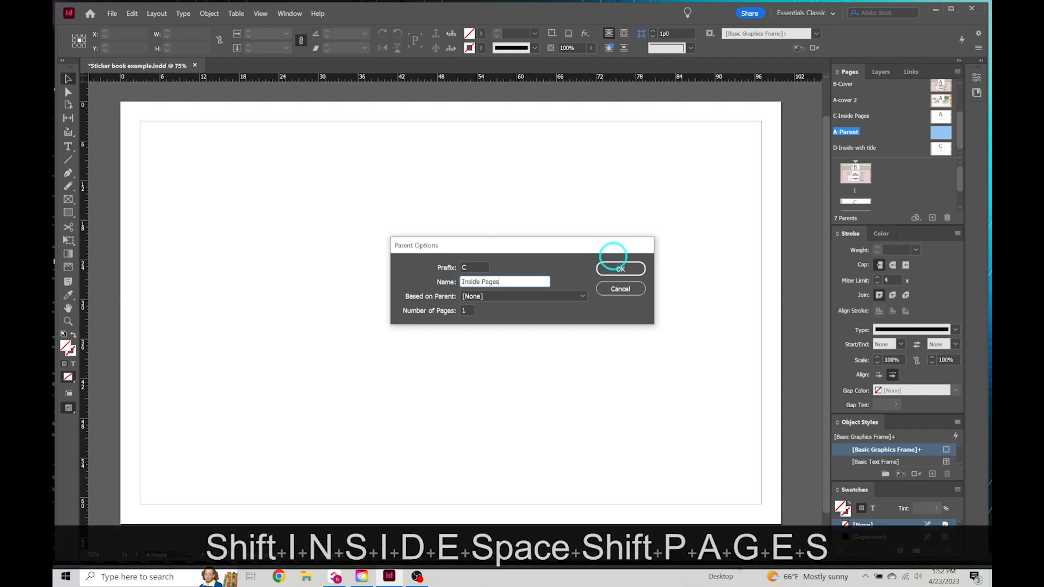
click(515, 296)
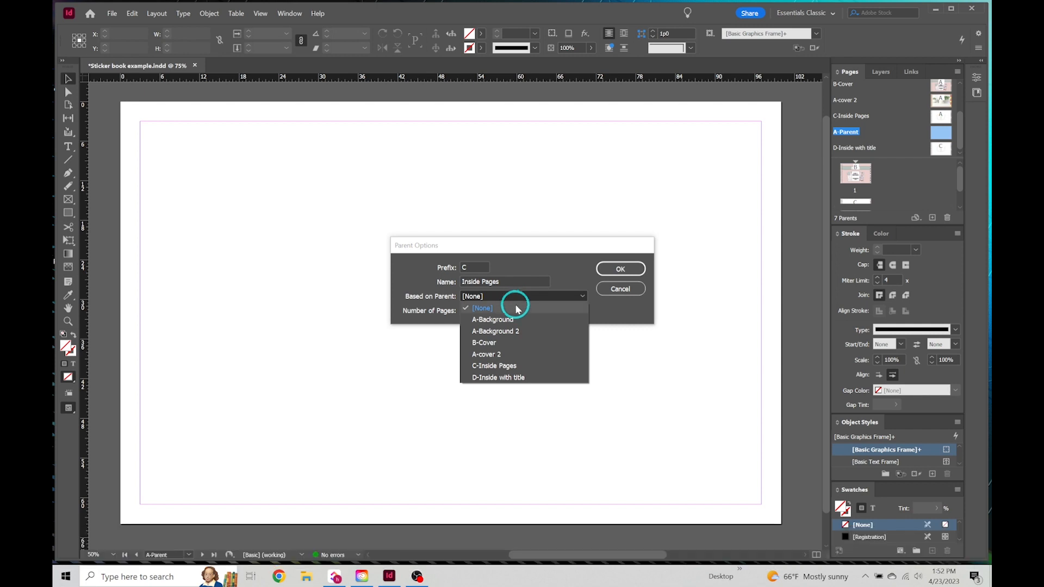
click(543, 332)
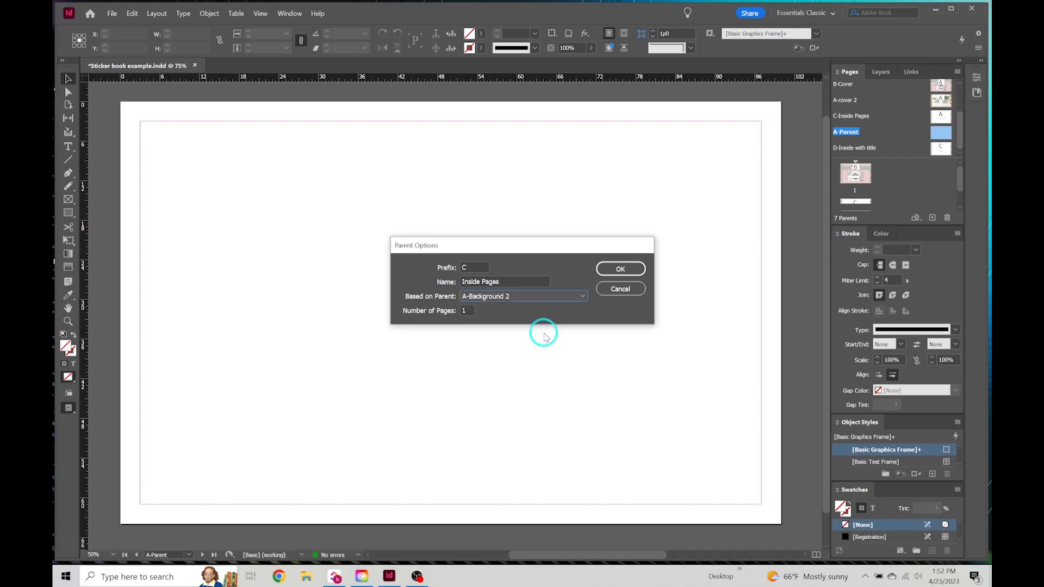
click(612, 273)
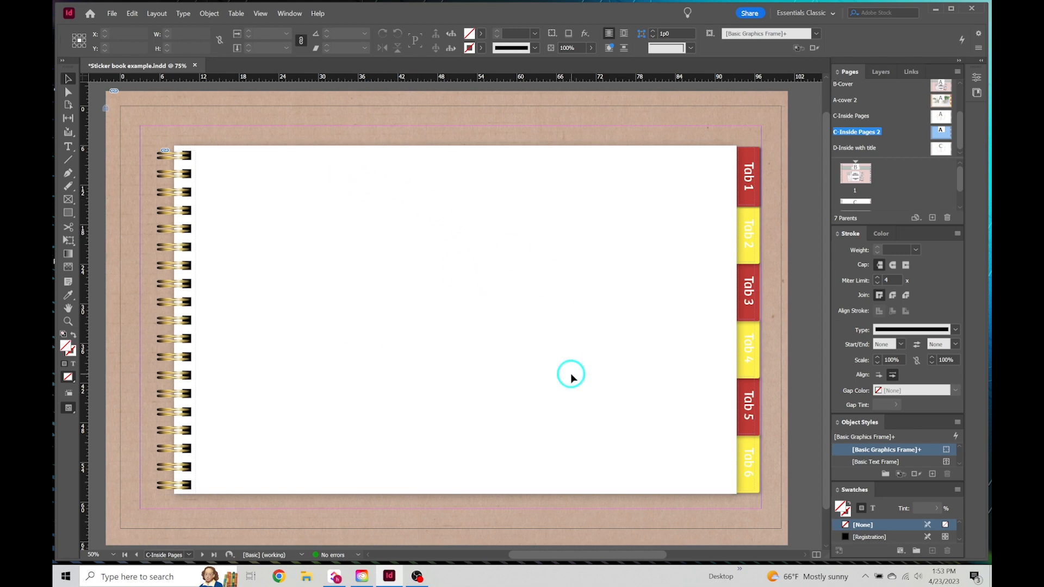
click(939, 102)
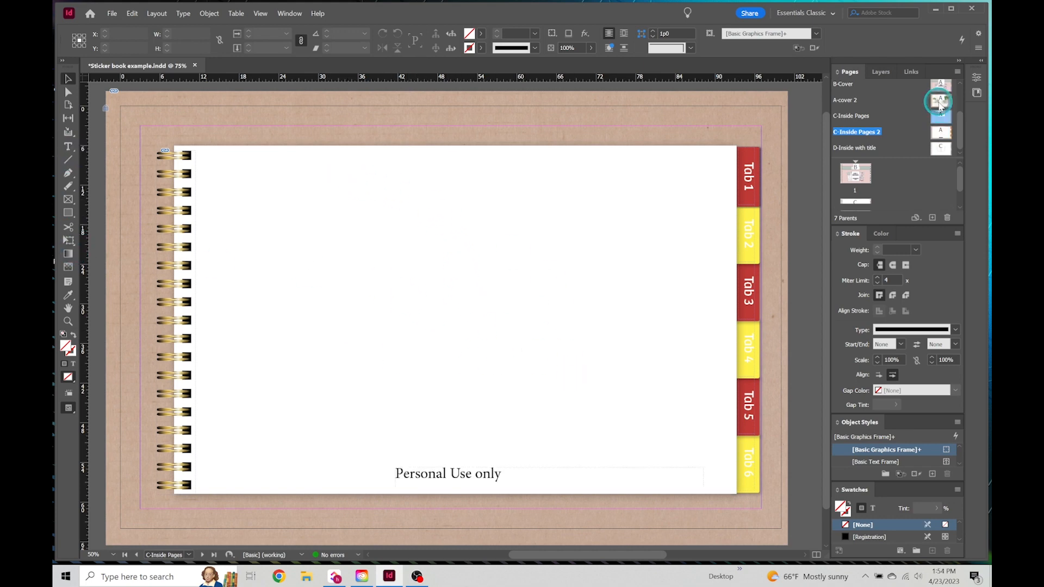
drag(941, 91, 942, 132)
click(943, 88)
click(943, 102)
click(944, 117)
click(943, 132)
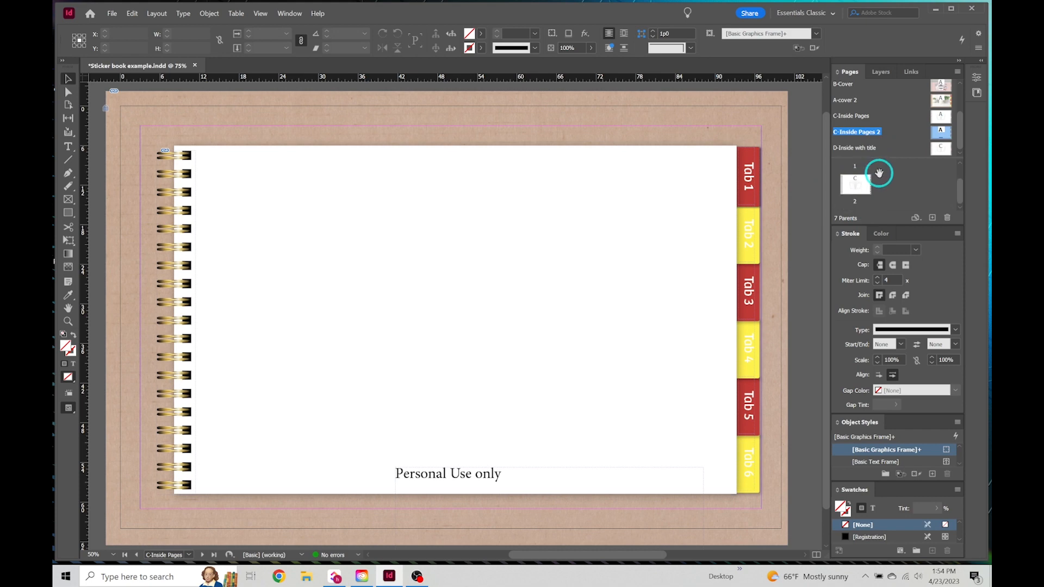
Step: Delete document page 2, leaving only the cover page in the document
scroll(857, 177, down, 1)
click(863, 186)
key(Delete)
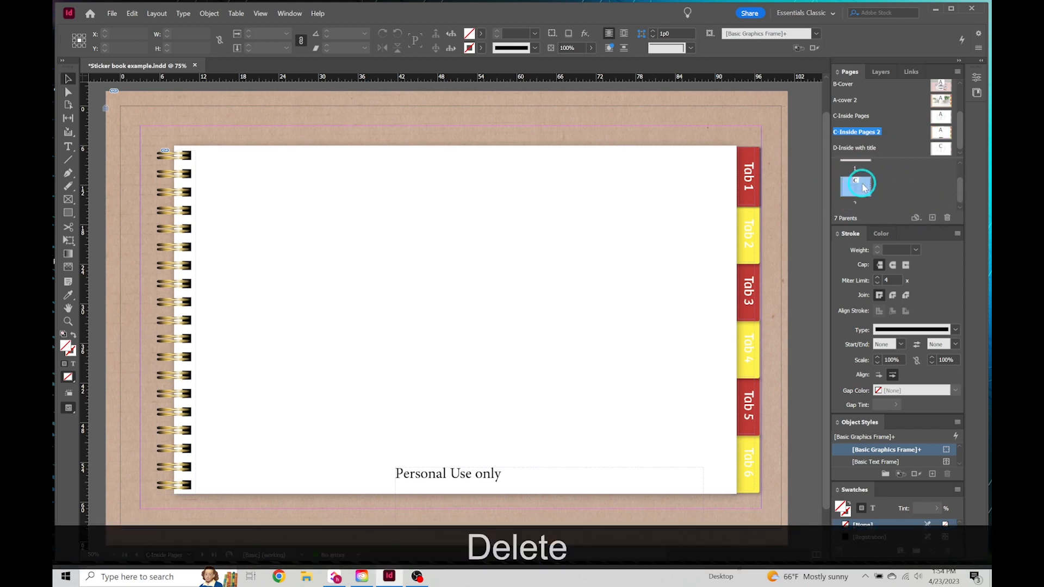
click(947, 218)
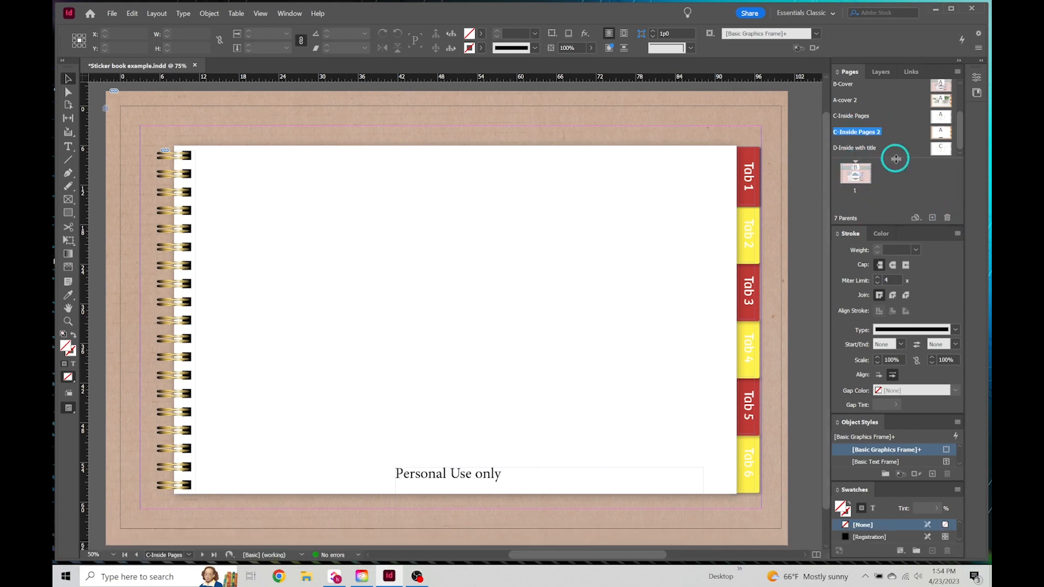
Step: Apply the A-cover 2 parent to document page 1
drag(896, 159, 889, 145)
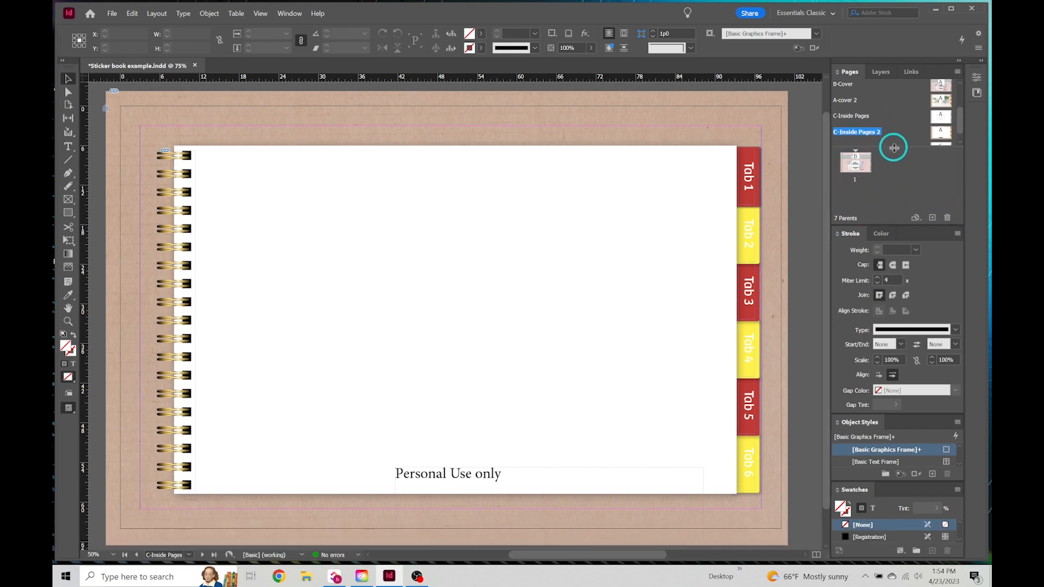
double_click(858, 164)
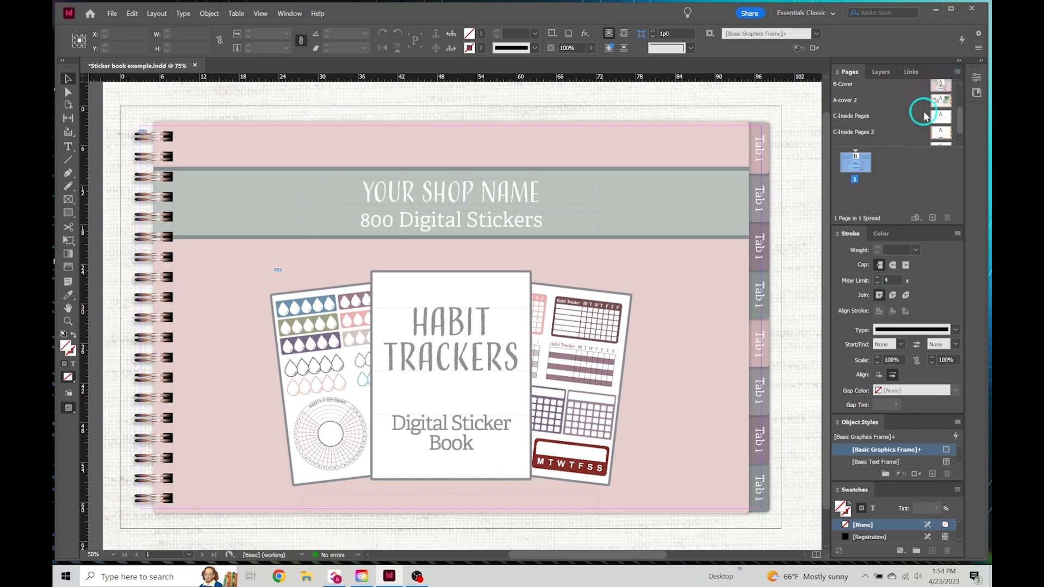
right_click(855, 163)
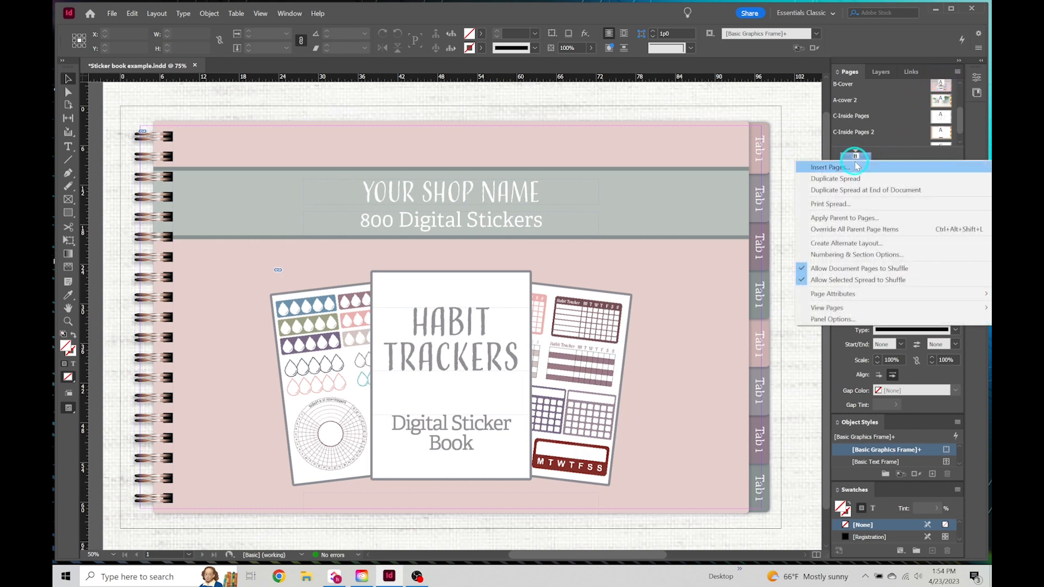
click(873, 219)
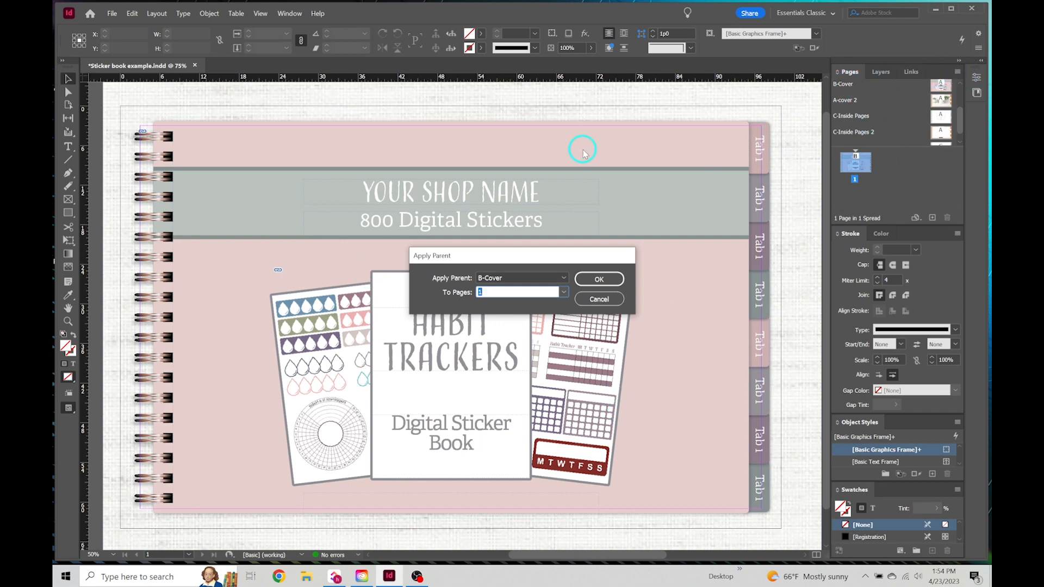
click(560, 278)
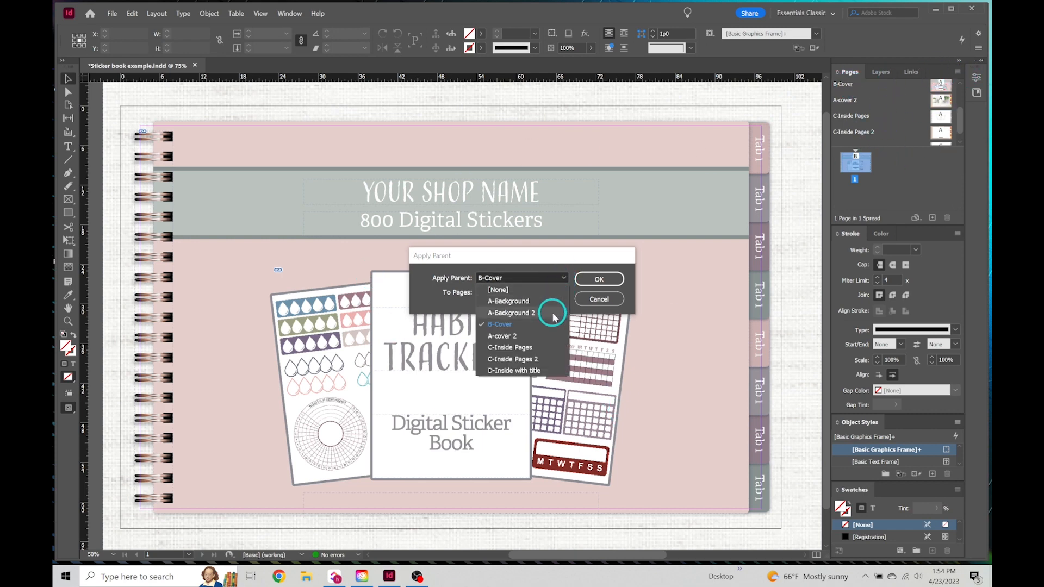
click(549, 336)
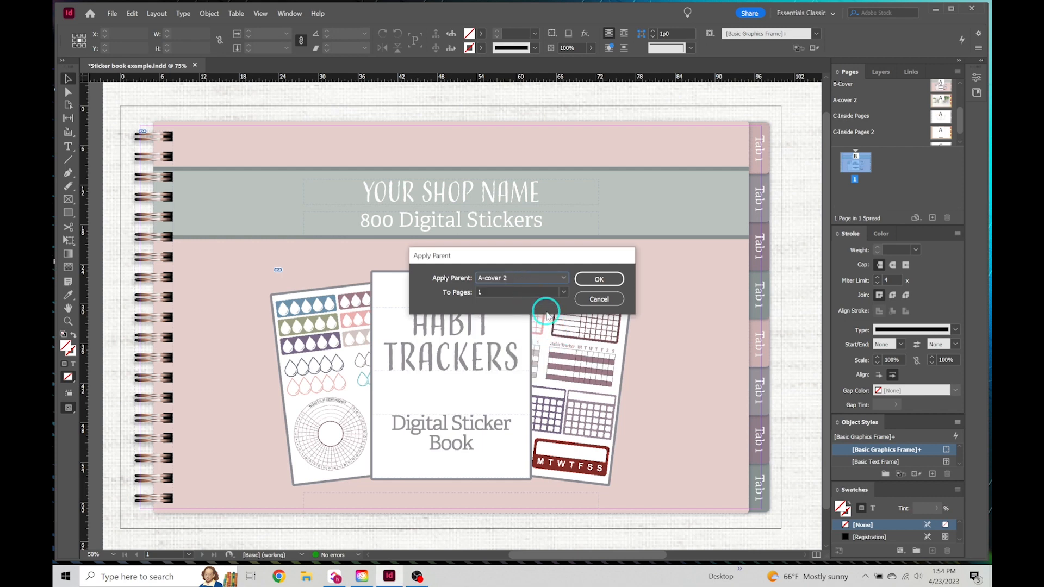
click(599, 280)
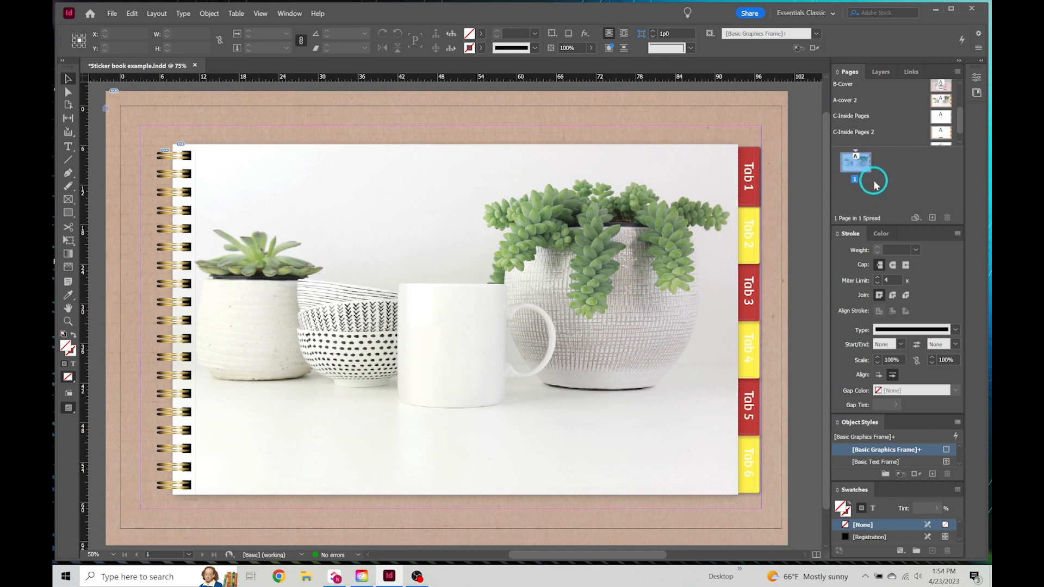
Step: Add a second document page after the cover and apply the C-Inside Pages parent to it
click(931, 219)
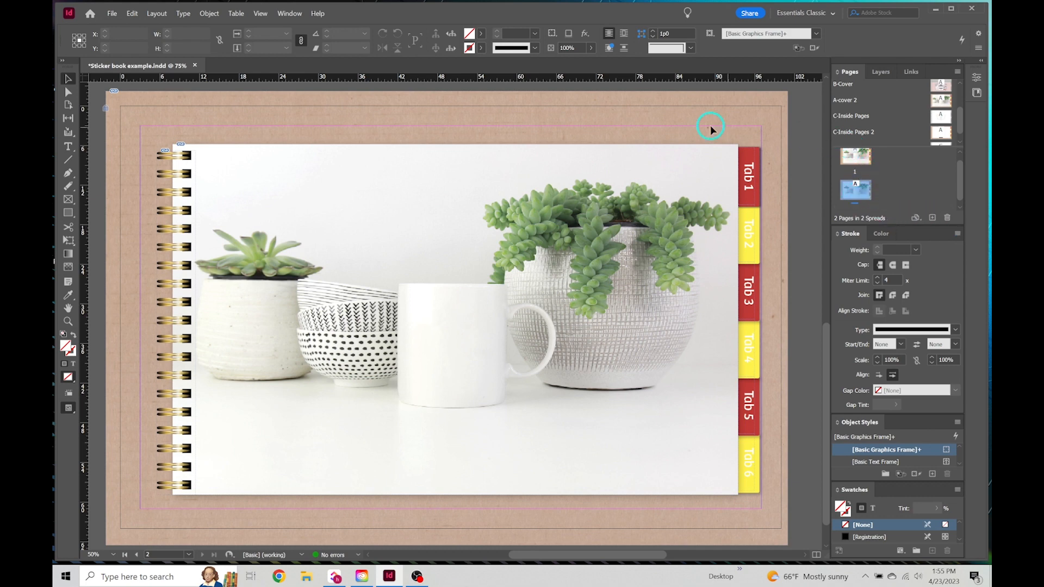
right_click(856, 191)
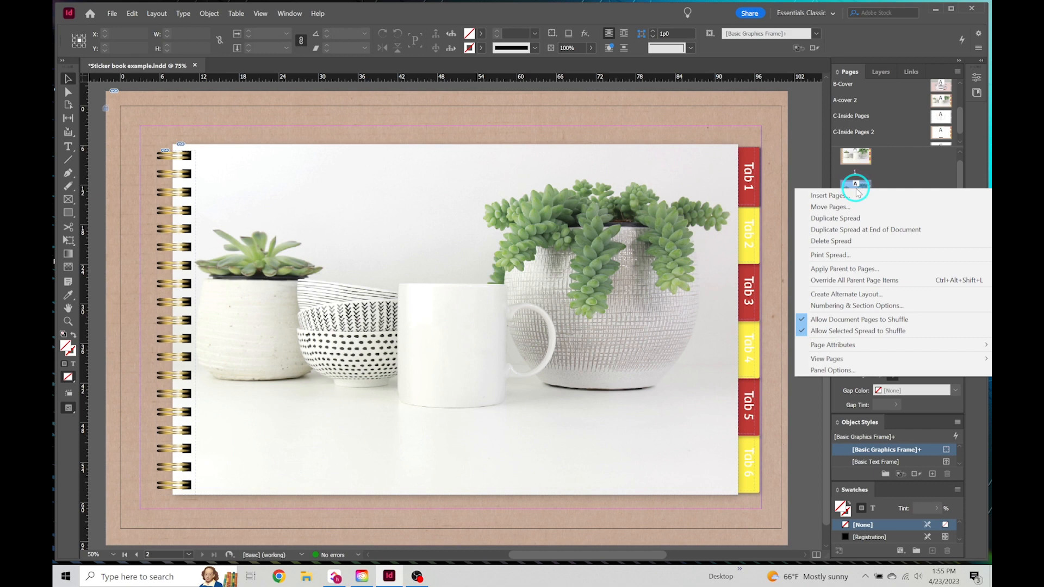
click(876, 270)
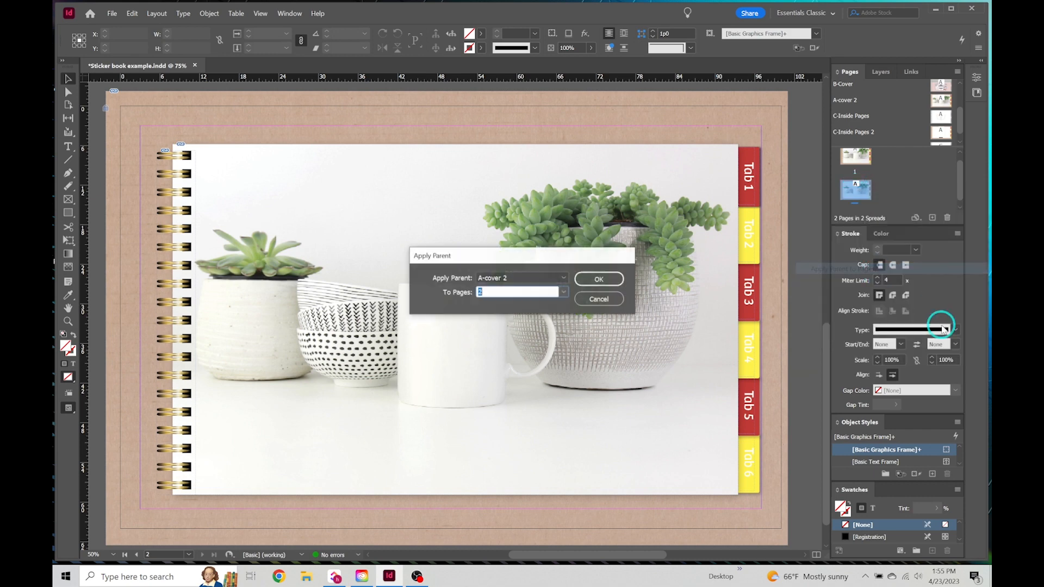
click(564, 279)
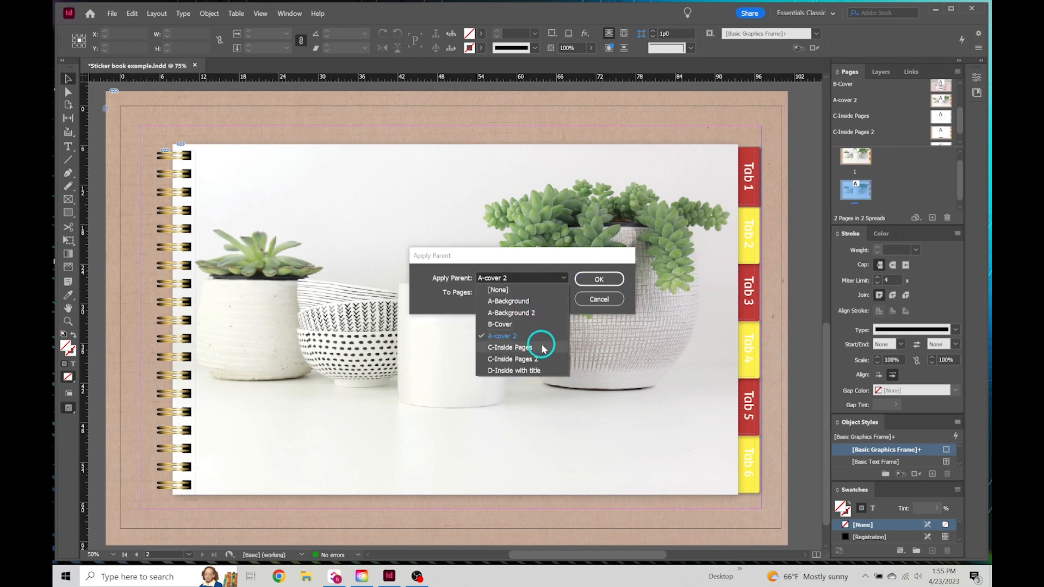
click(509, 347)
click(599, 279)
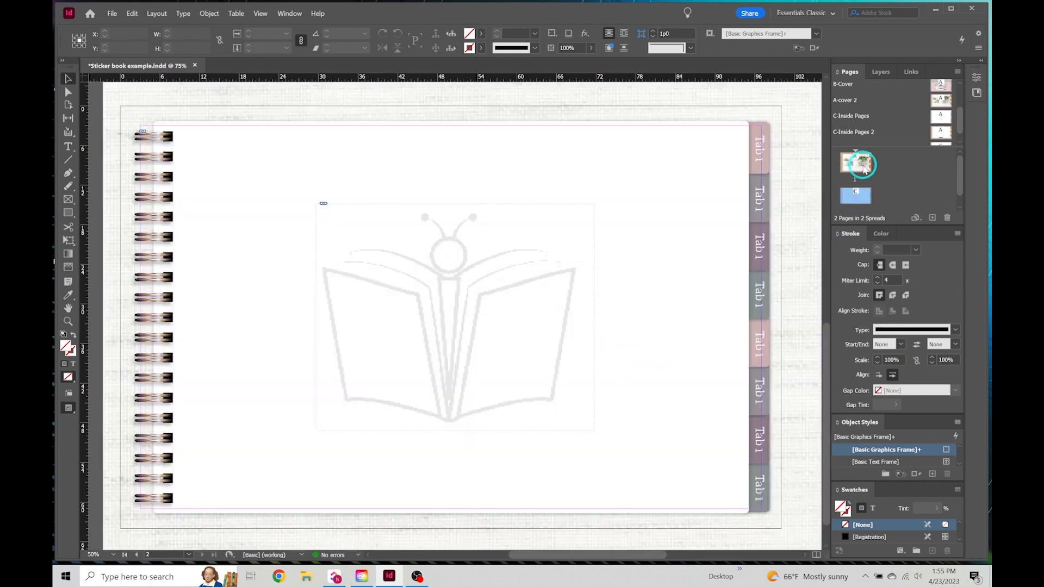
double_click(844, 169)
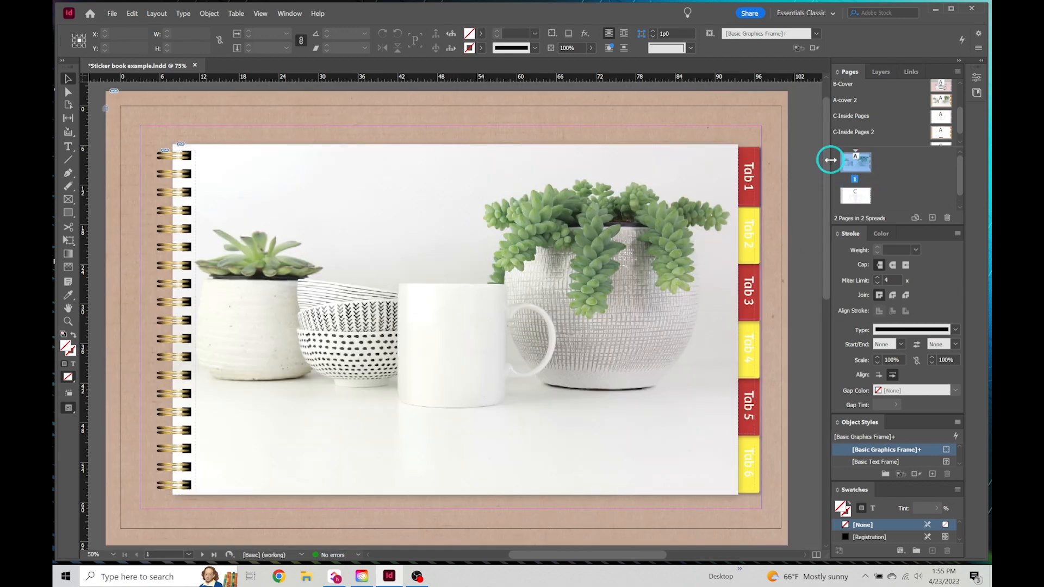
double_click(856, 196)
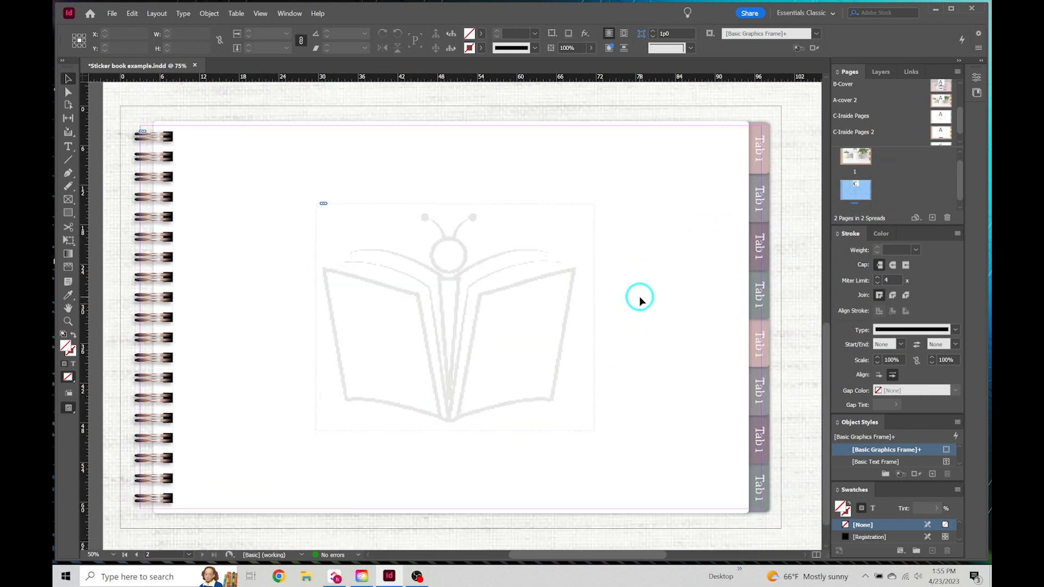
Step: Insert five pages after page 2 using the C-Inside Pages 2 parent
right_click(863, 193)
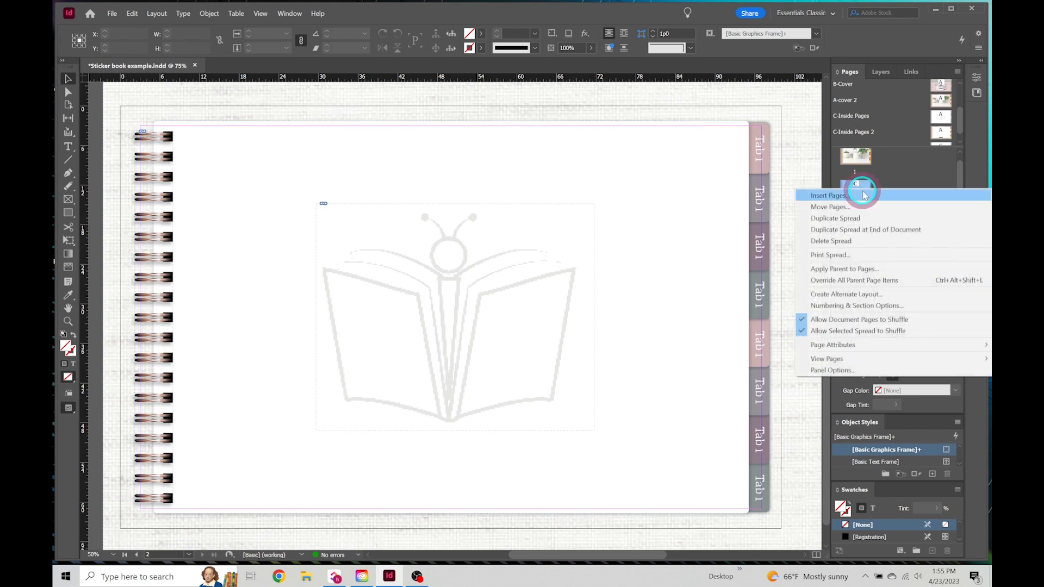
right_click(856, 180)
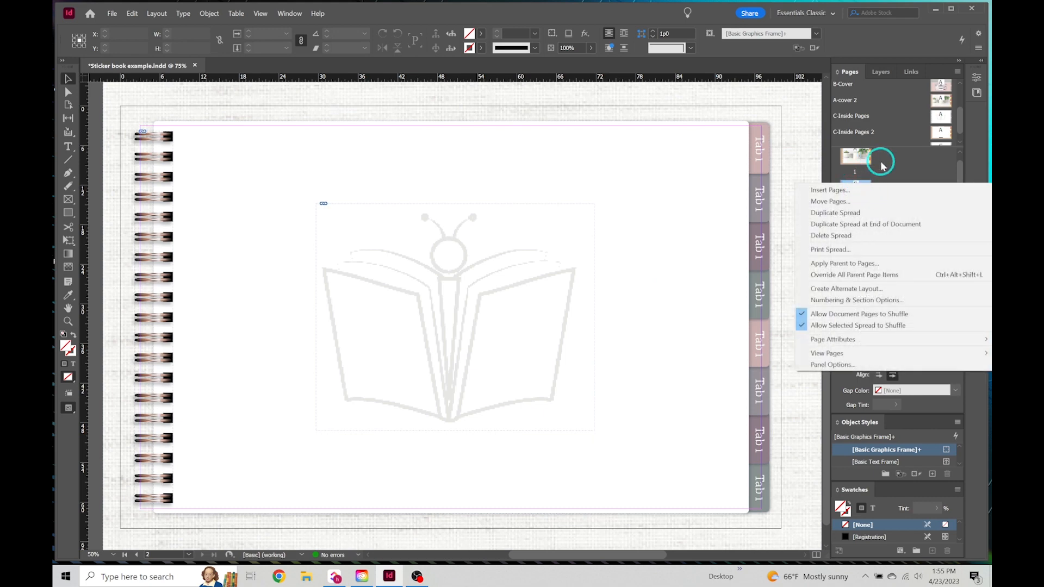
click(860, 190)
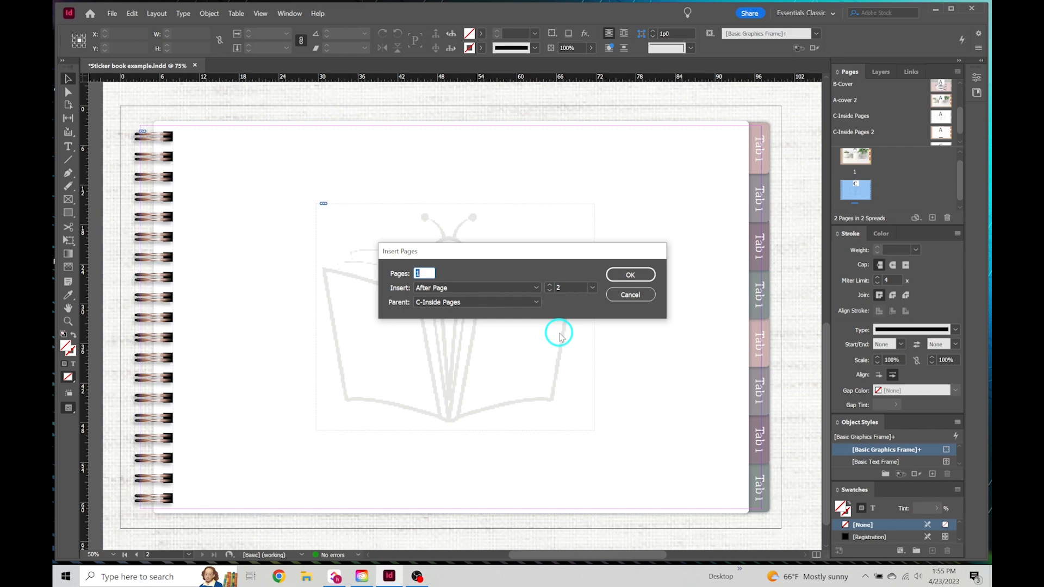
click(536, 302)
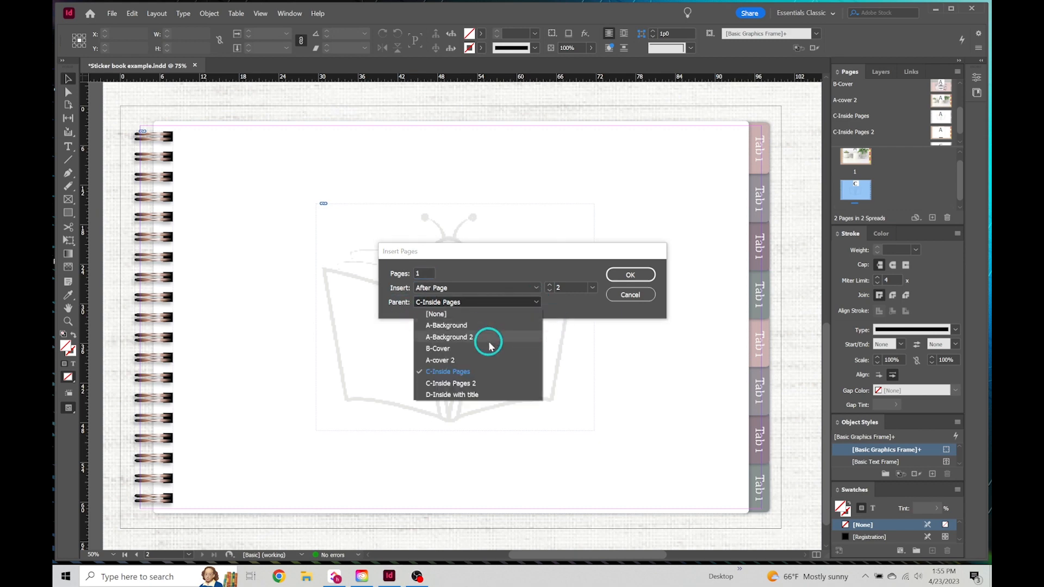
click(560, 276)
click(531, 300)
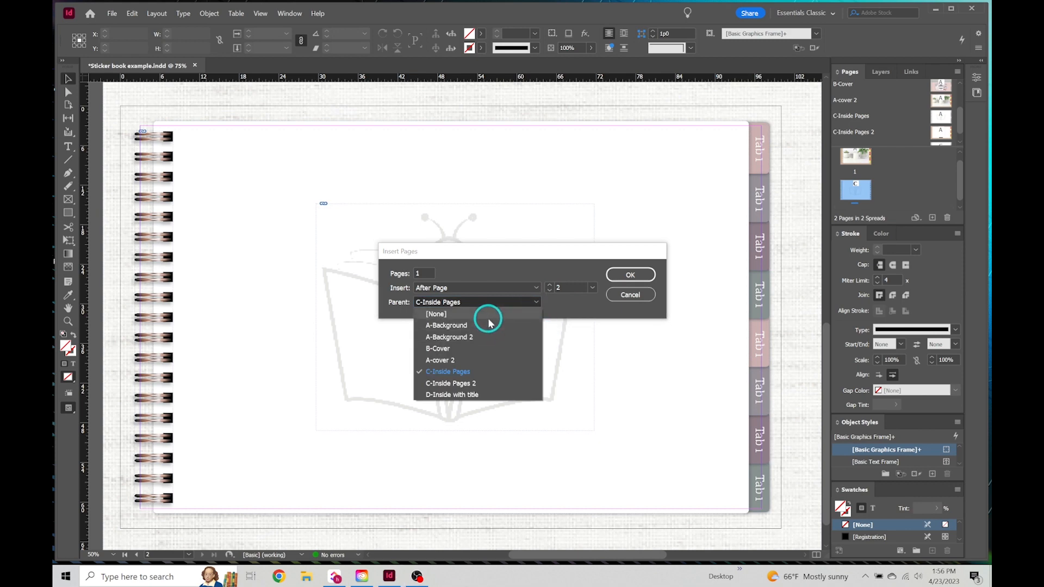
click(519, 384)
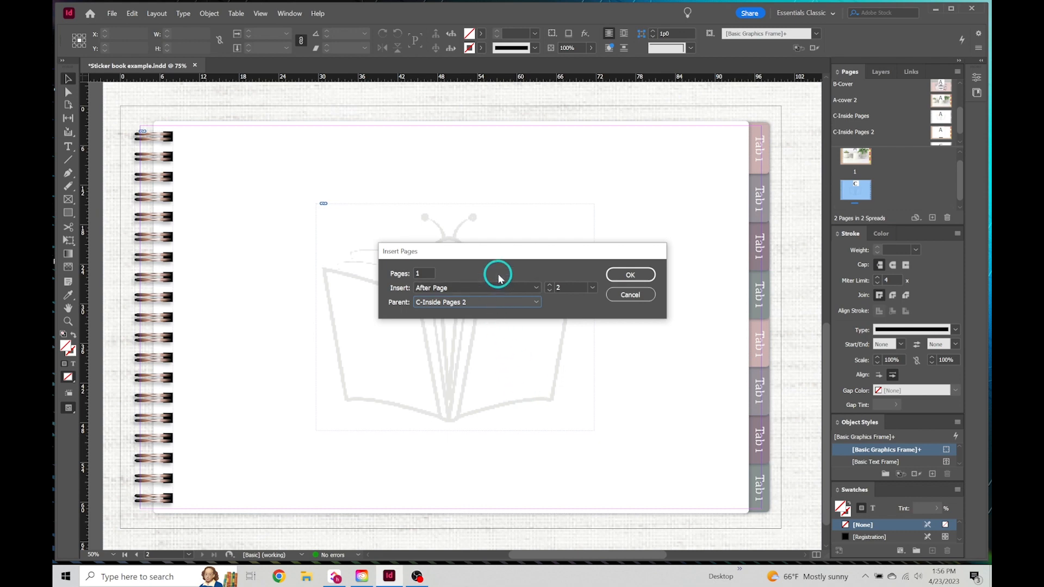
double_click(422, 274)
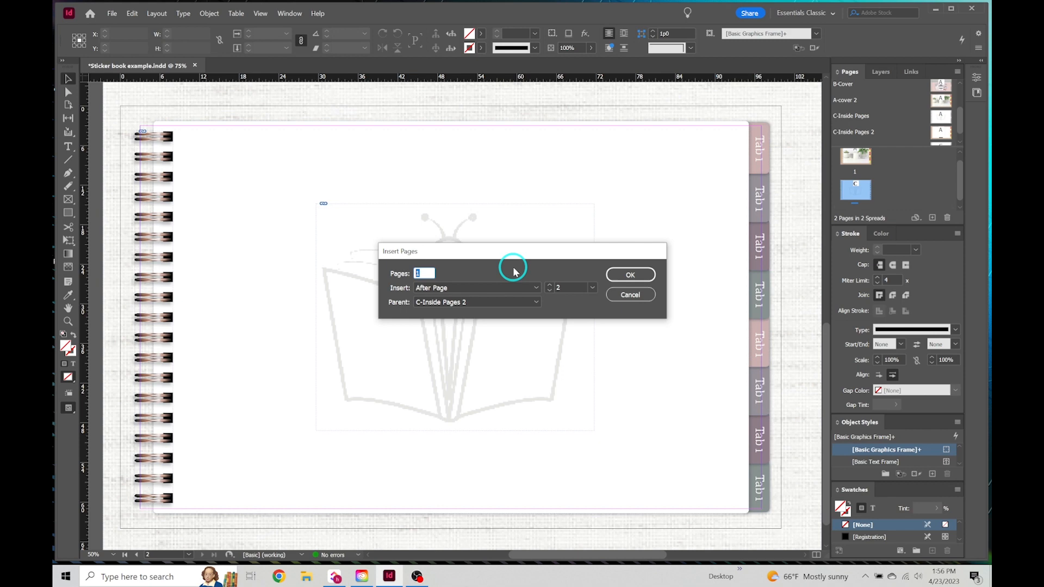
text(5)
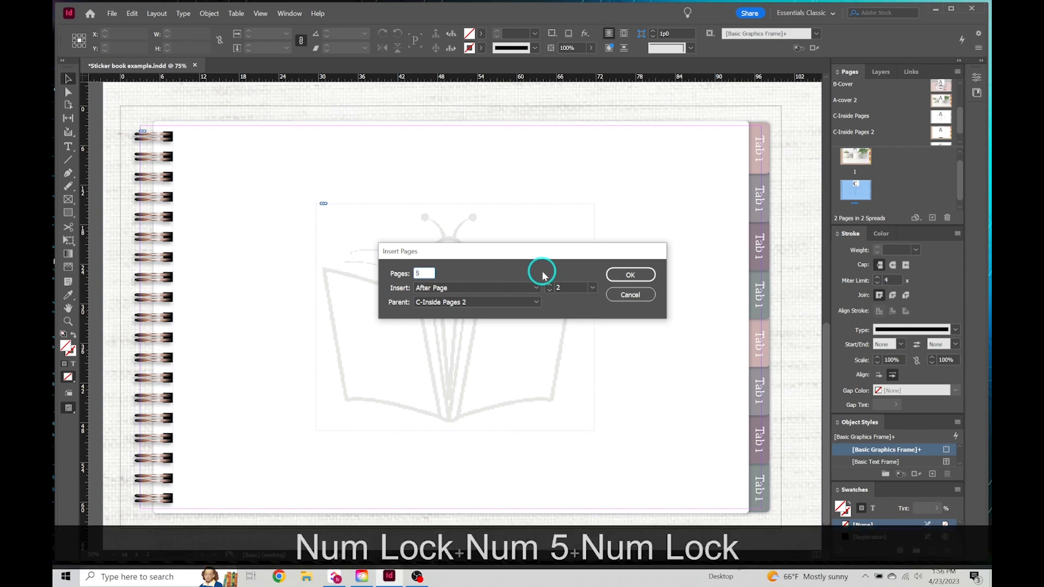
click(630, 274)
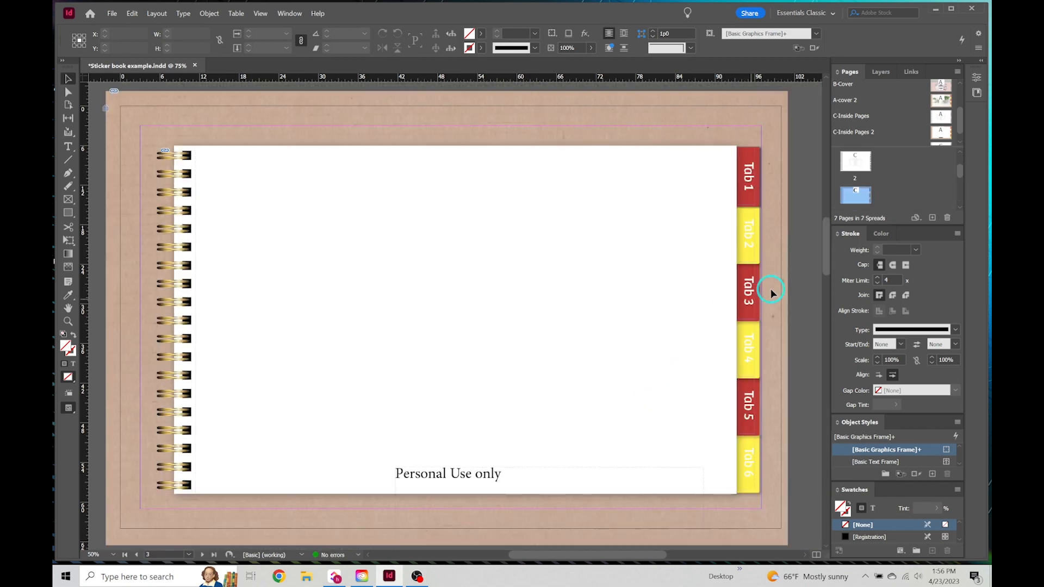
Step: Apply the C-Inside Pages 2 parent to document page 2
scroll(840, 188, up, 2)
drag(855, 186, 859, 199)
right_click(859, 199)
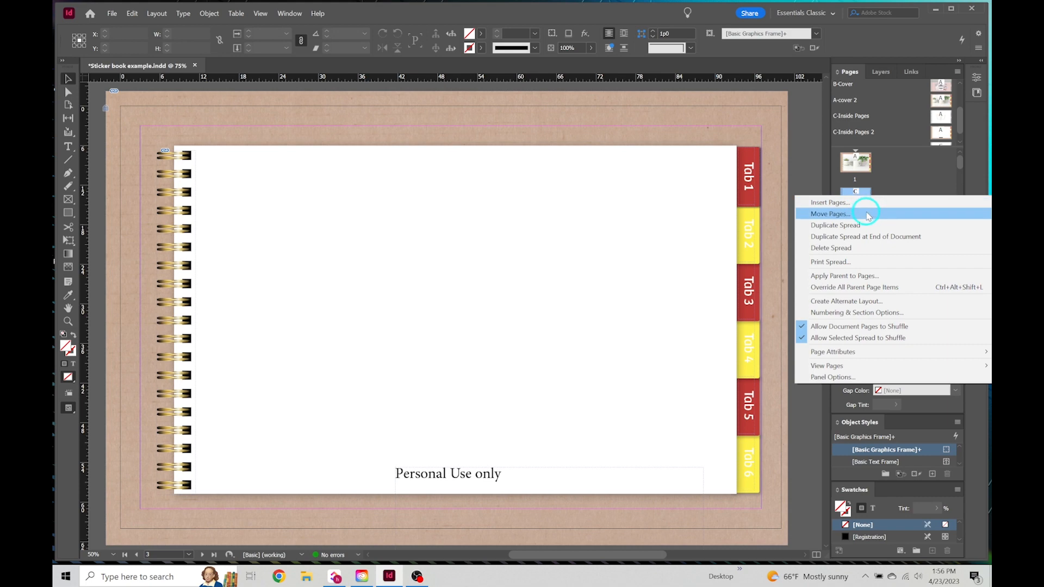
click(870, 275)
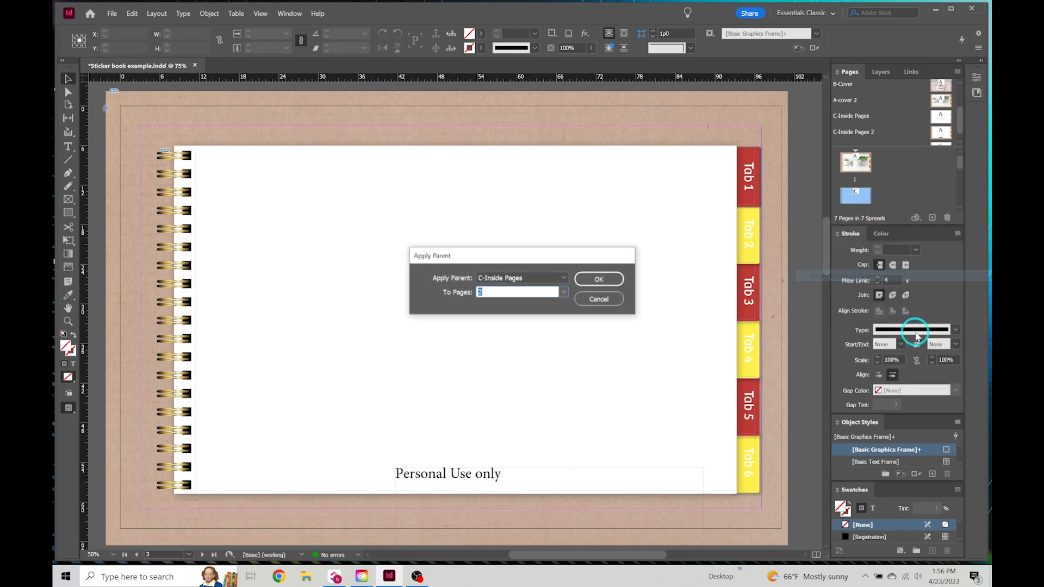
click(564, 280)
click(540, 356)
click(591, 287)
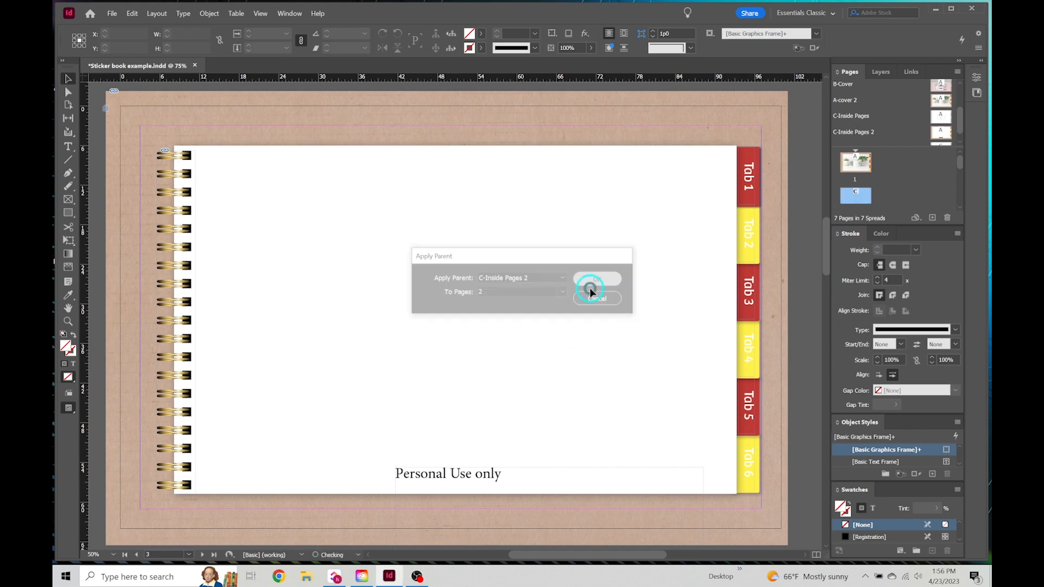
Step: Review the document from the cover through the inside pages to check the design the parents give each page
scroll(869, 171, down, 3)
scroll(874, 181, up, 3)
double_click(855, 161)
scroll(497, 207, down, 2)
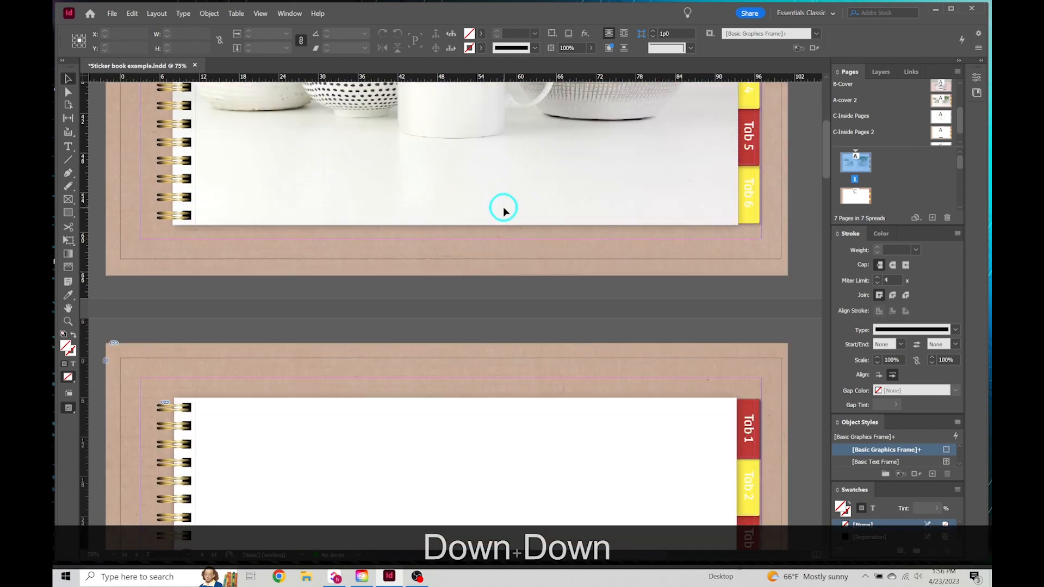
scroll(503, 210, down, 2)
scroll(501, 207, up, 4)
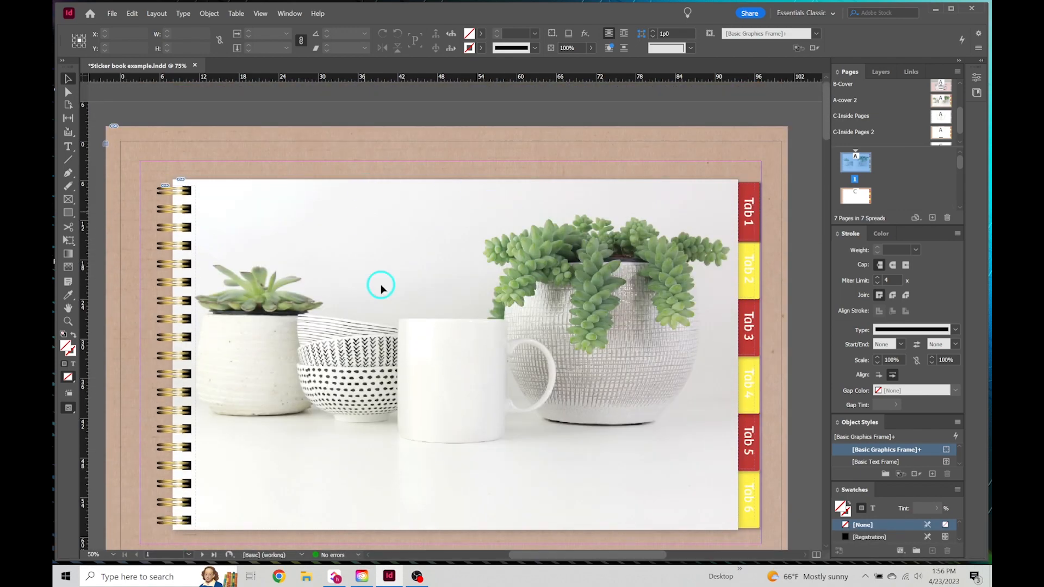
scroll(473, 258, down, 5)
scroll(473, 256, down, 5)
scroll(391, 263, up, 1)
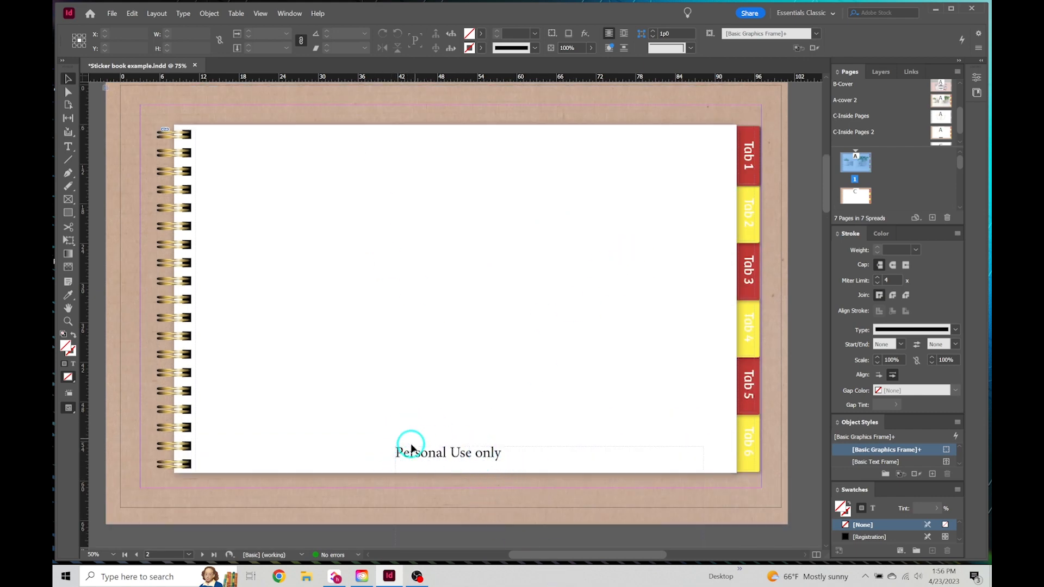
scroll(454, 454, down, 4)
scroll(454, 454, down, 6)
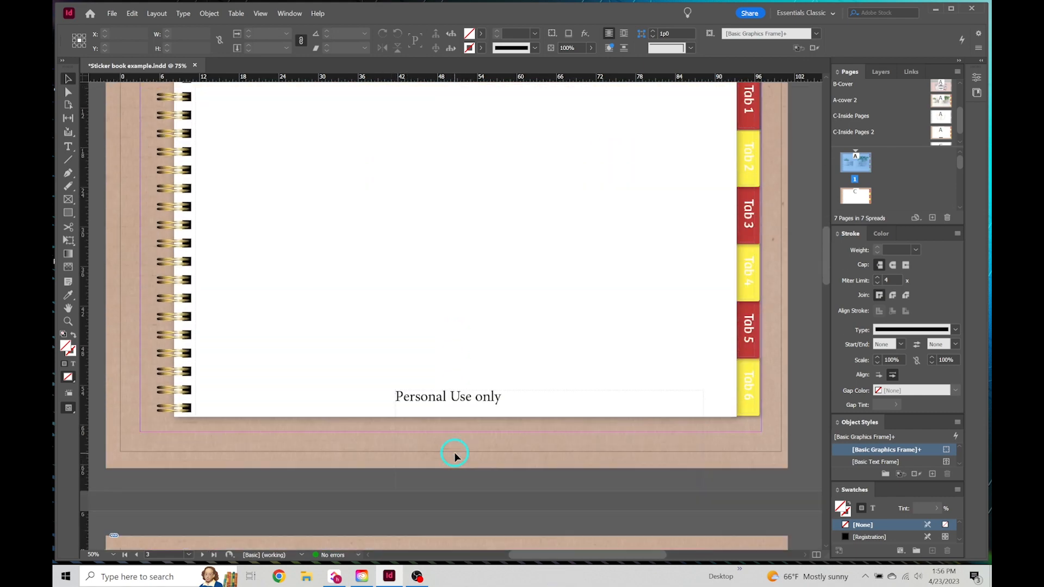
scroll(454, 454, down, 20)
scroll(467, 455, down, 8)
scroll(471, 456, up, 20)
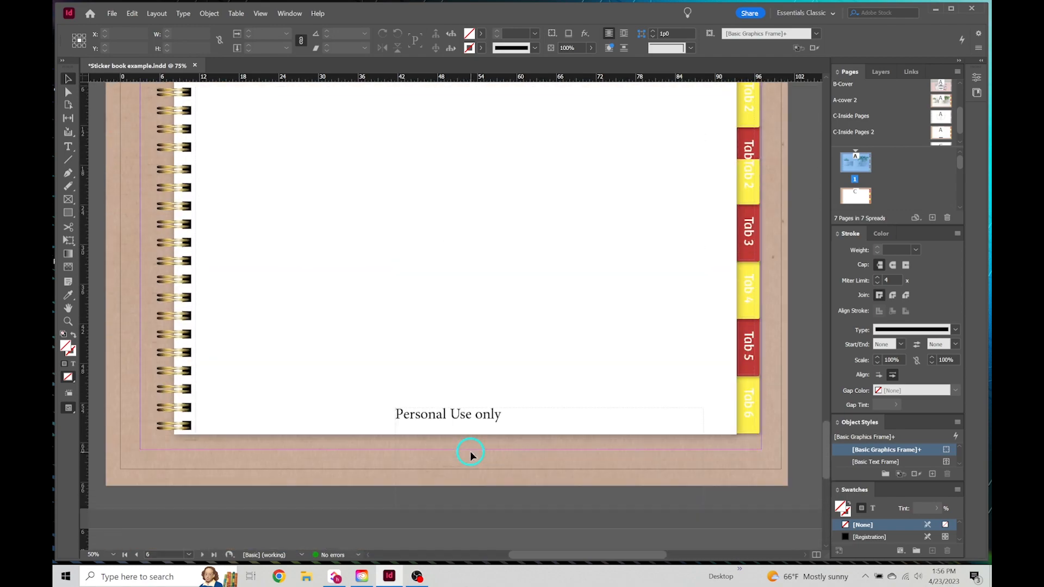
scroll(470, 456, up, 20)
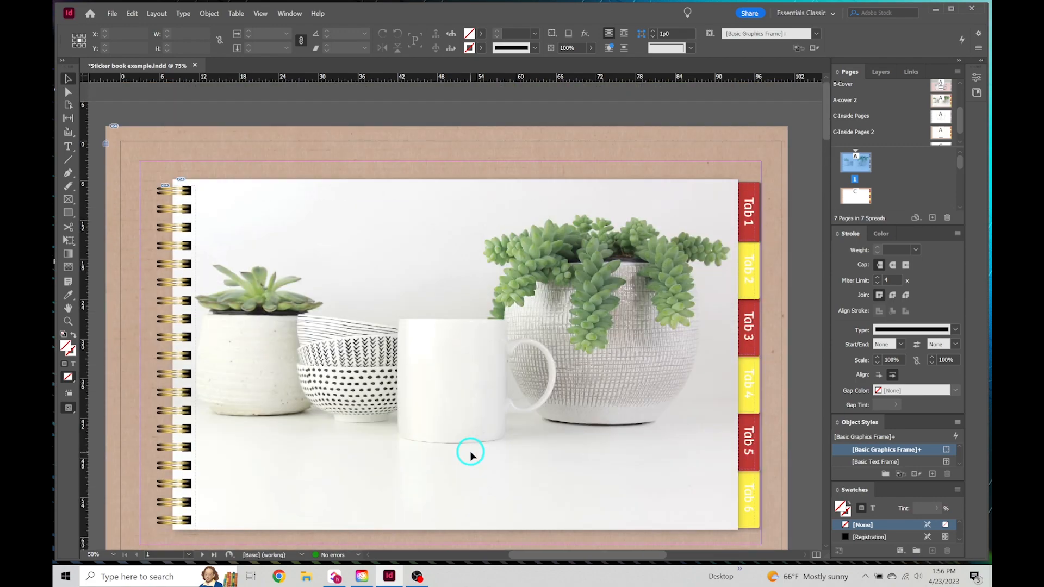
scroll(472, 404, down, 2)
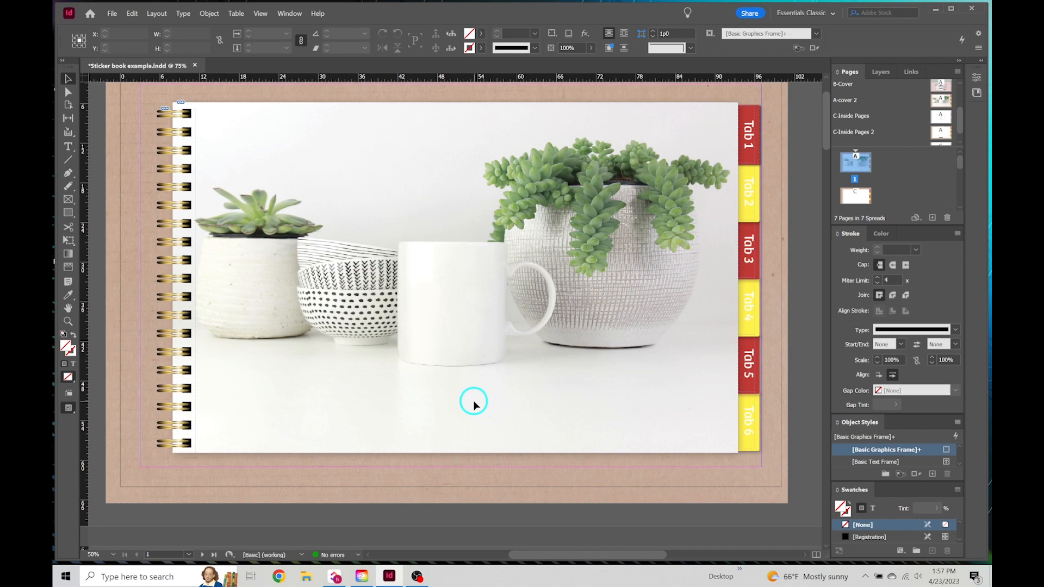
scroll(473, 405, up, 2)
scroll(473, 405, down, 1)
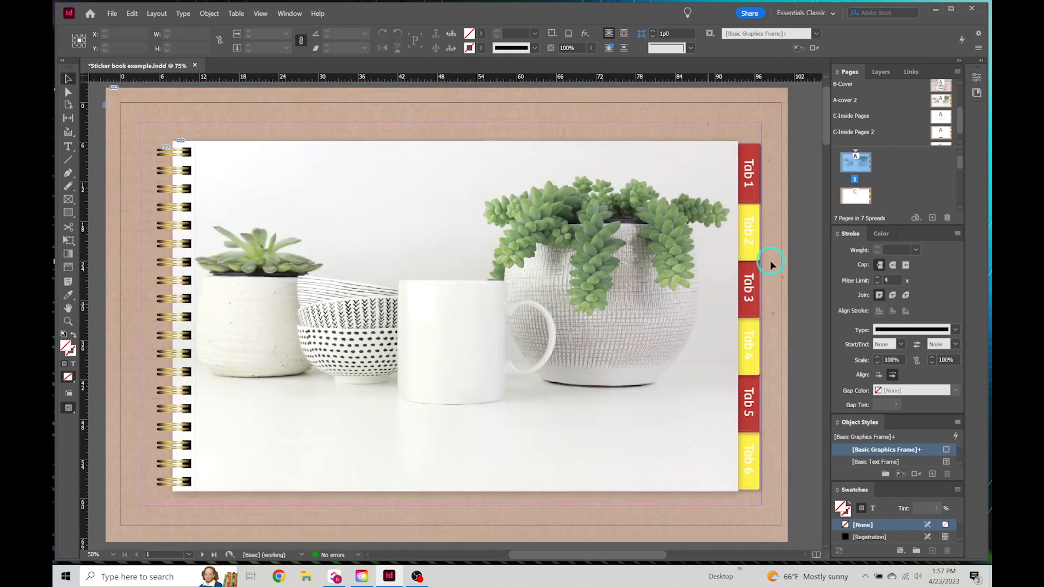
scroll(868, 121, up, 1)
scroll(868, 119, up, 1)
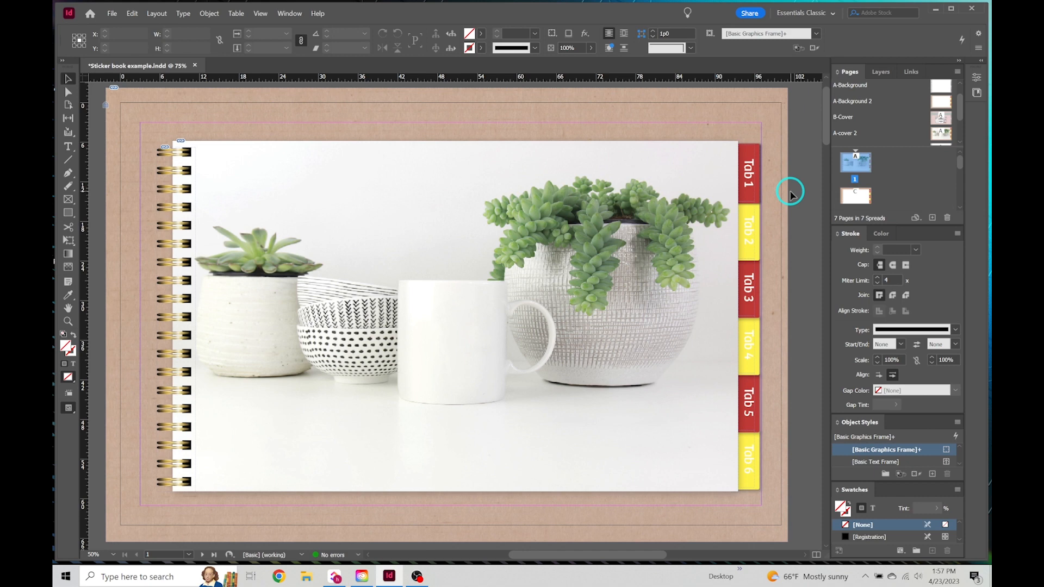
scroll(883, 179, down, 3)
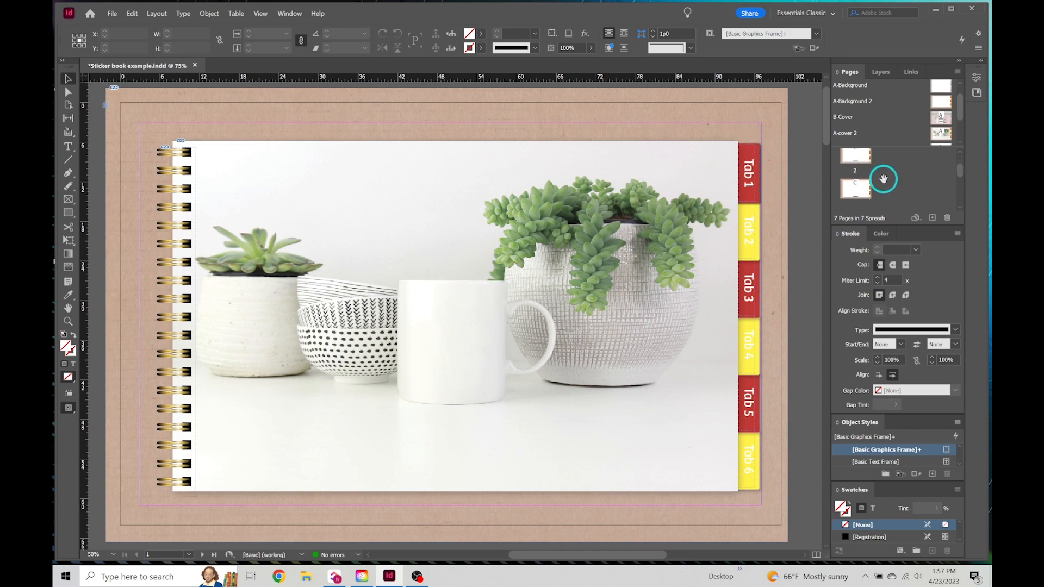
scroll(883, 179, down, 3)
scroll(883, 179, up, 10)
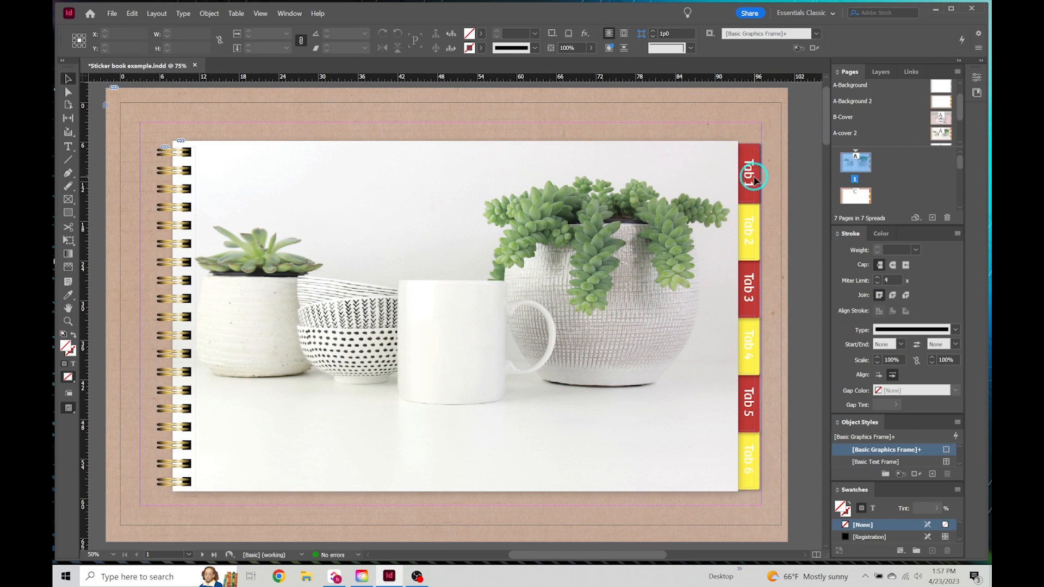
Step: Open the A-Background 2 parent page for editing
scroll(860, 179, down, 3)
scroll(859, 200, down, 1)
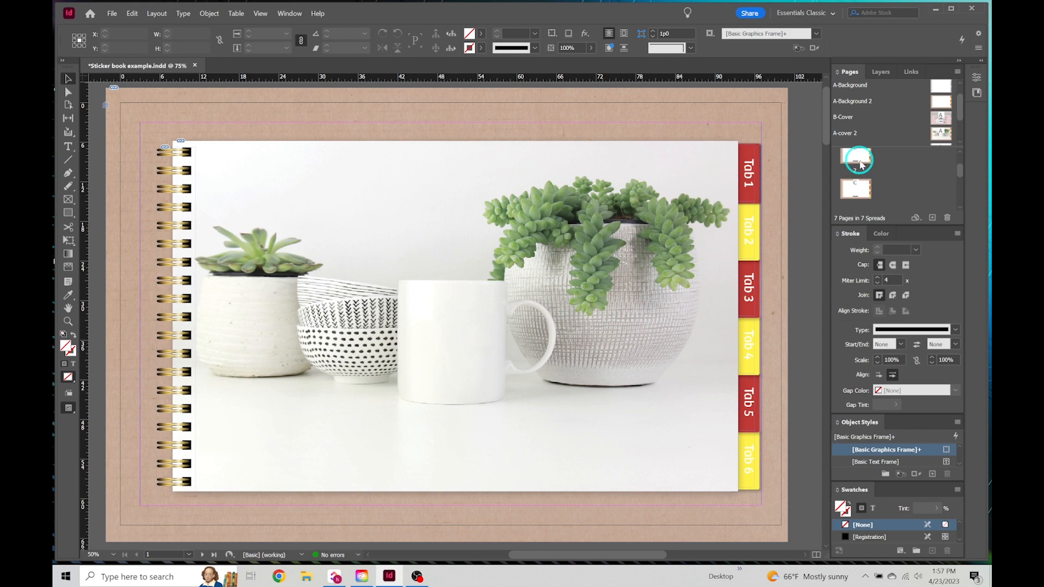
scroll(937, 130, up, 1)
double_click(938, 119)
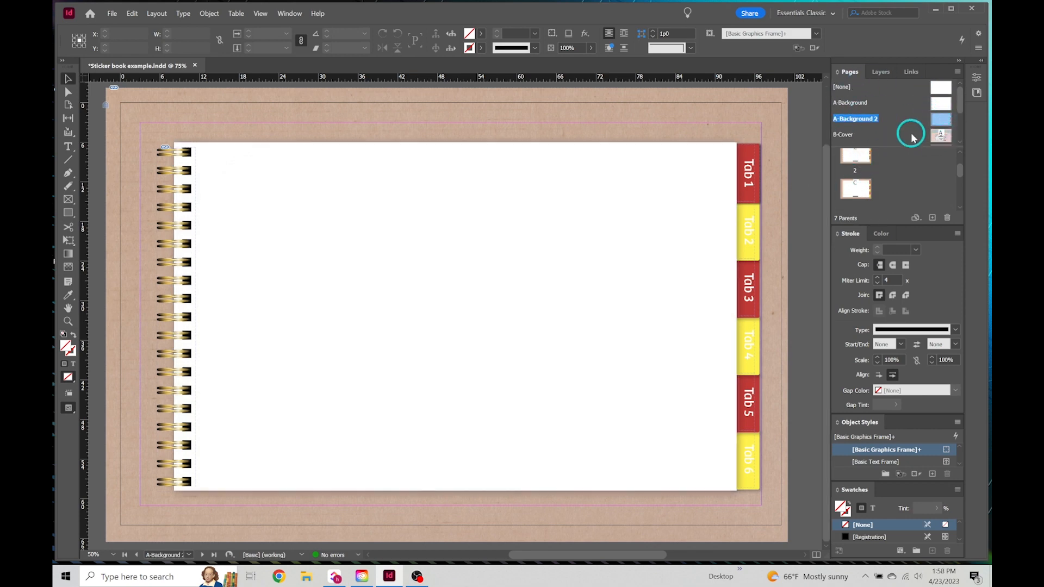
click(755, 148)
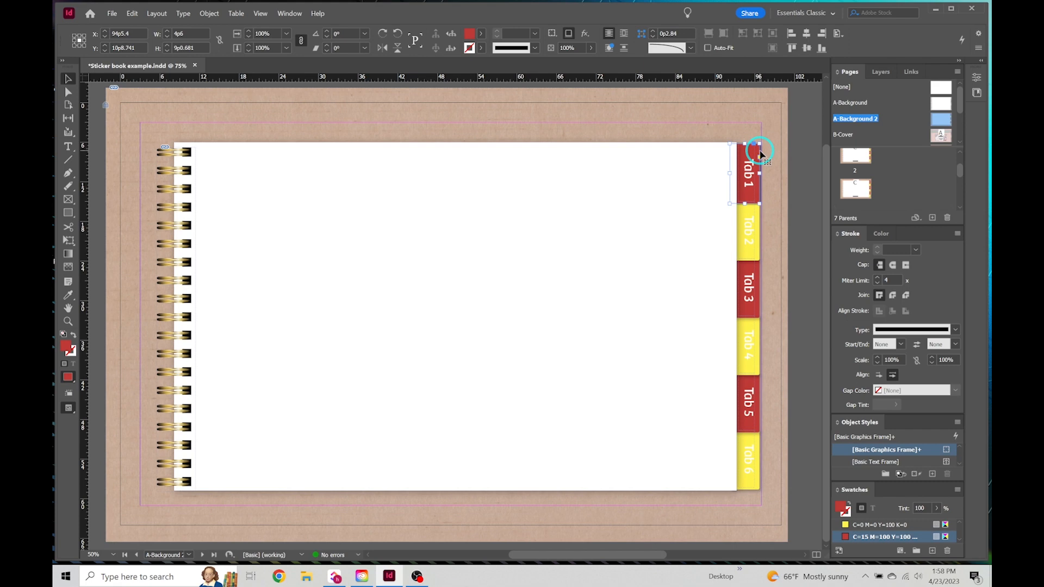
right_click(760, 155)
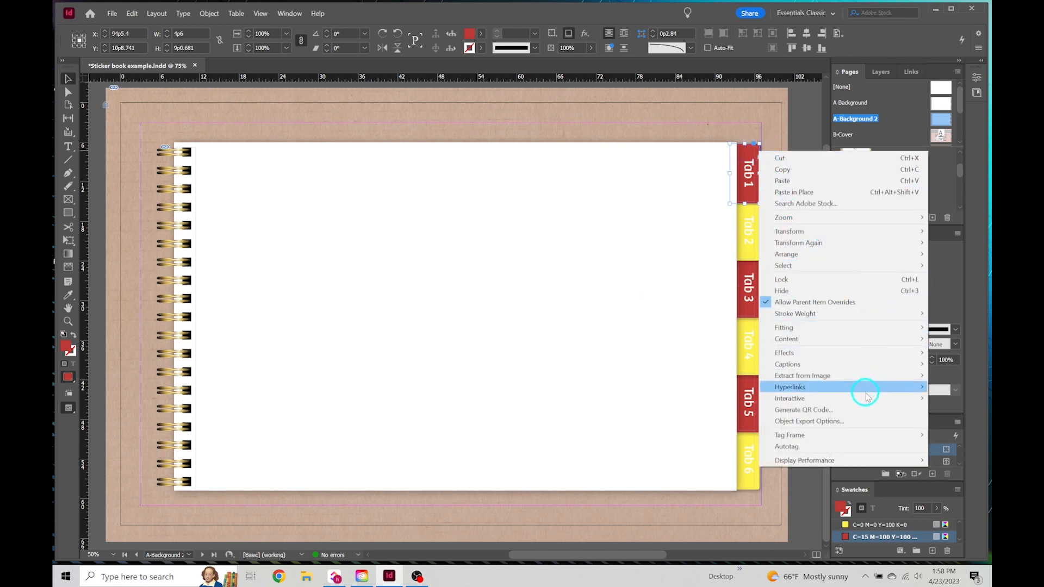
mouse_move(867, 395)
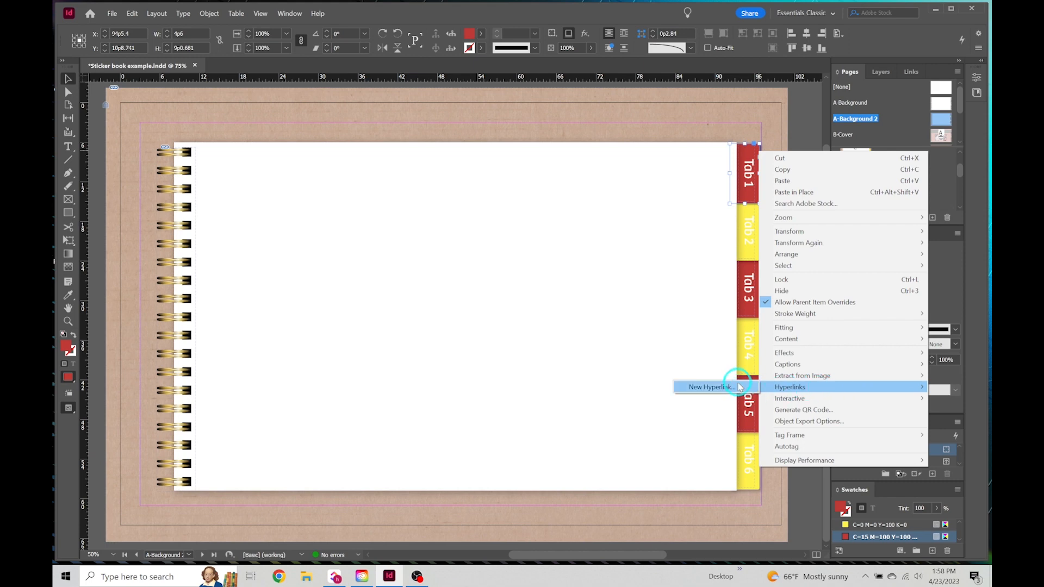
click(179, 173)
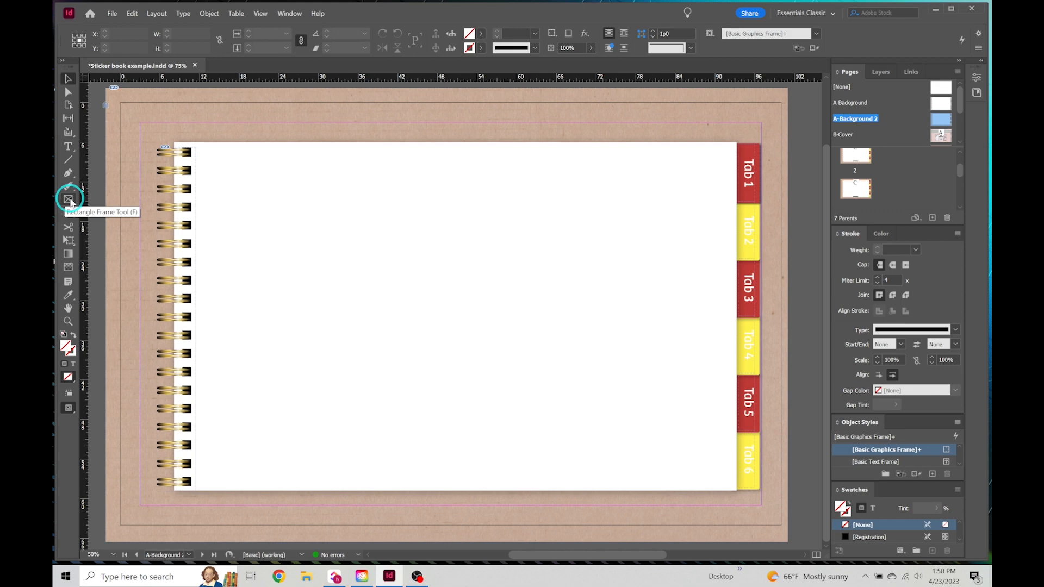
Step: Draw an empty rectangle frame about 5p6 wide and 51p8 high over the notebook's spiral binding on the A-Background 2 parent
click(69, 200)
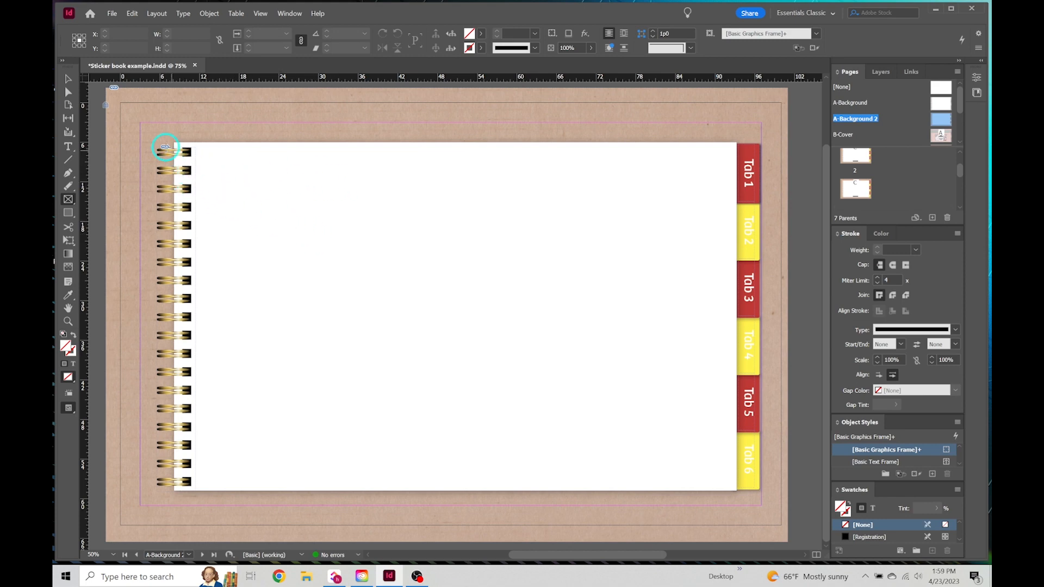
drag(154, 146, 189, 487)
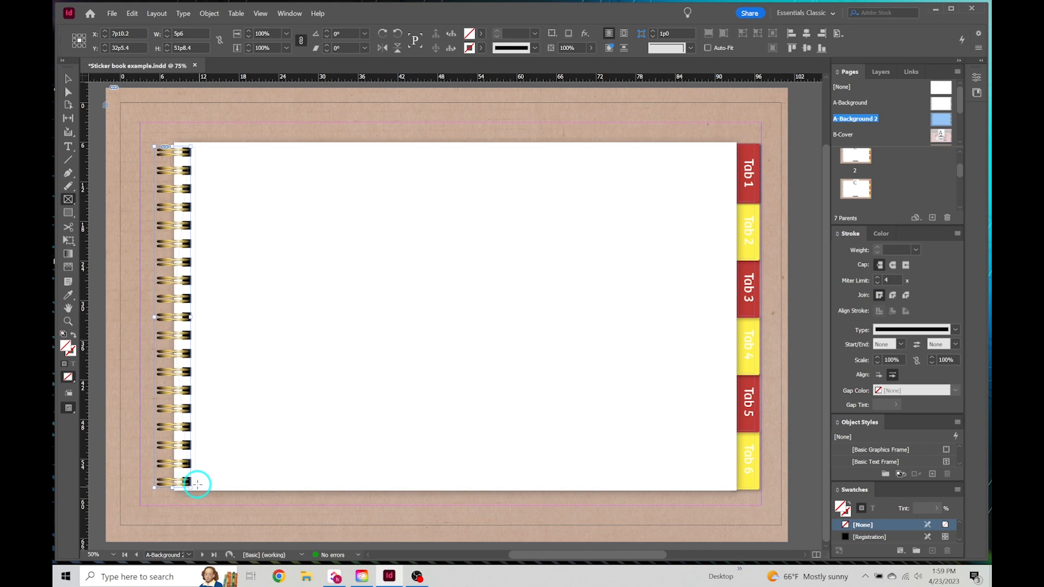
Step: Add a hyperlink to the frame over the spiral binding that links to page 1 of Sticker book example.indd with Fixed zoom
right_click(179, 252)
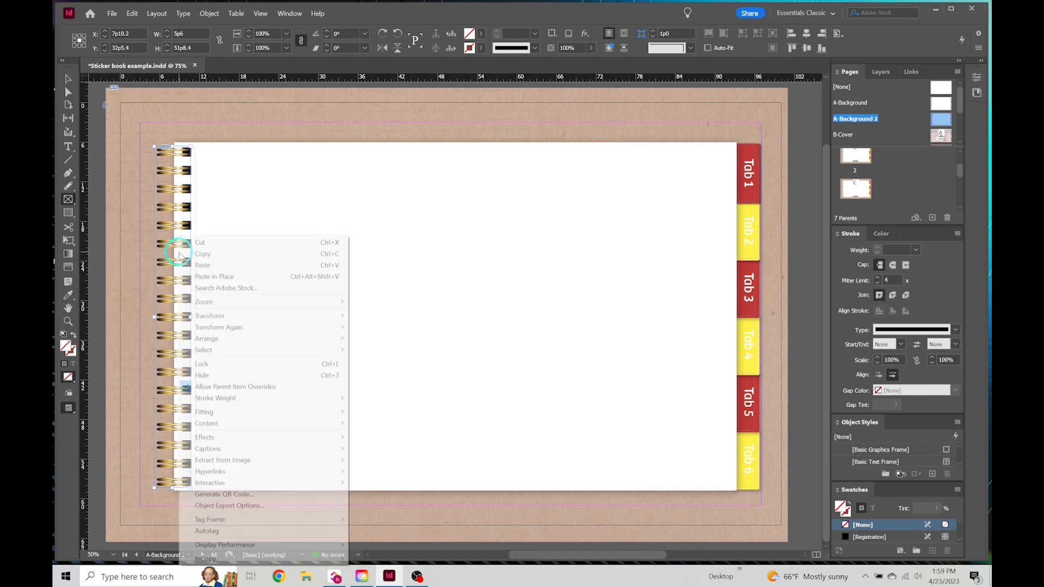
mouse_move(288, 479)
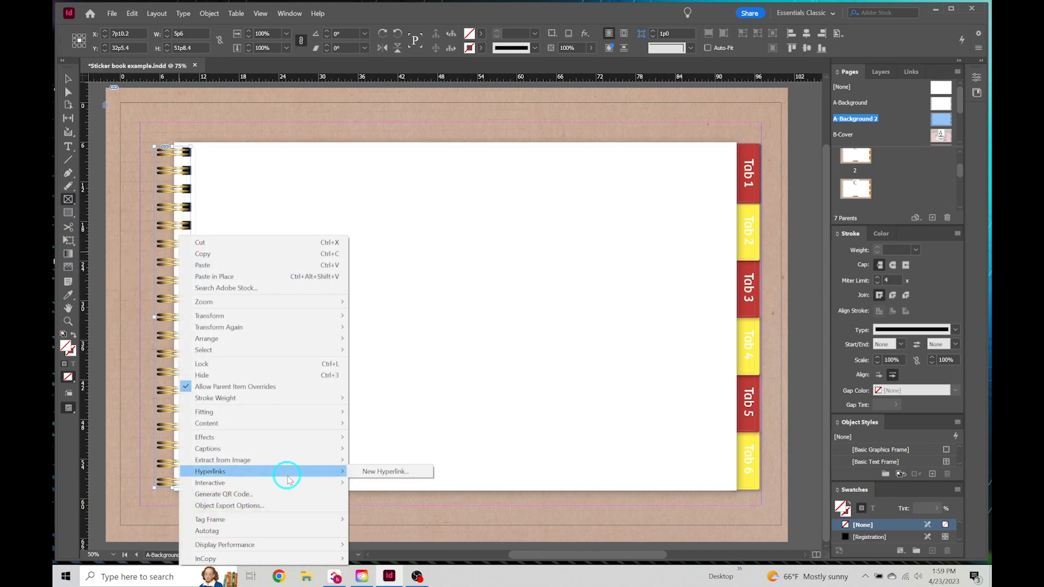
click(386, 471)
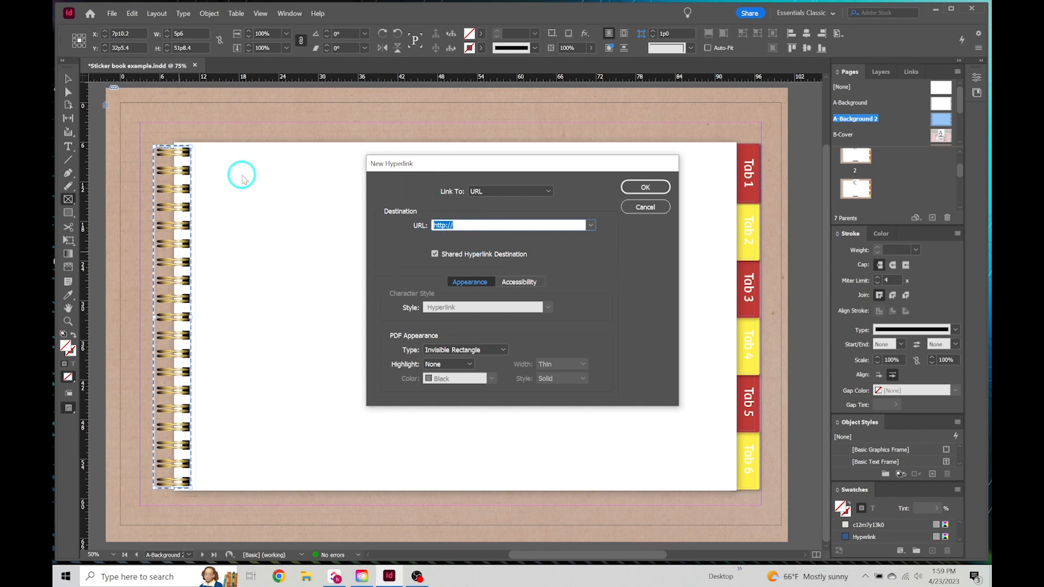
click(549, 192)
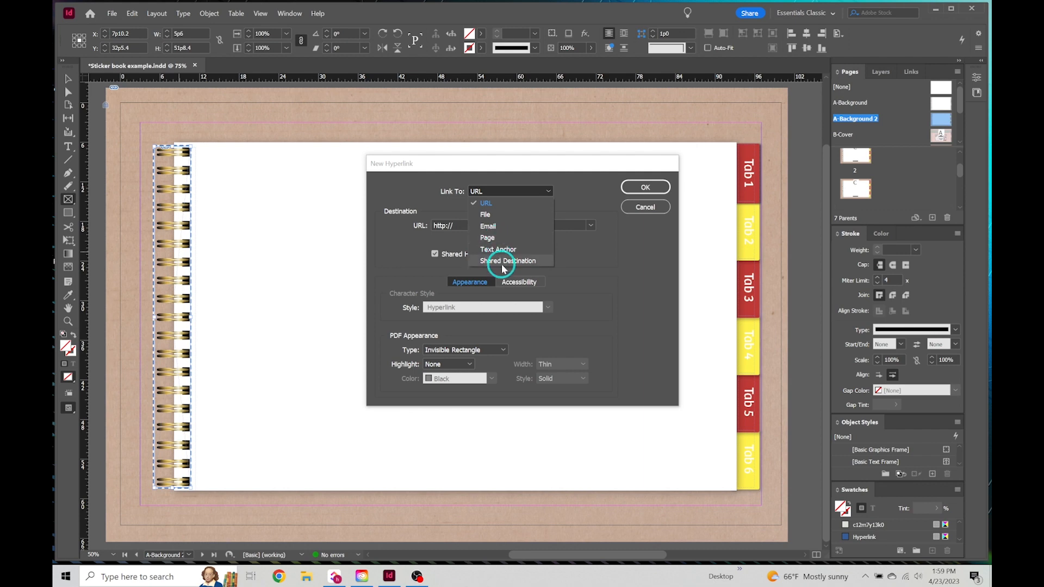
click(487, 238)
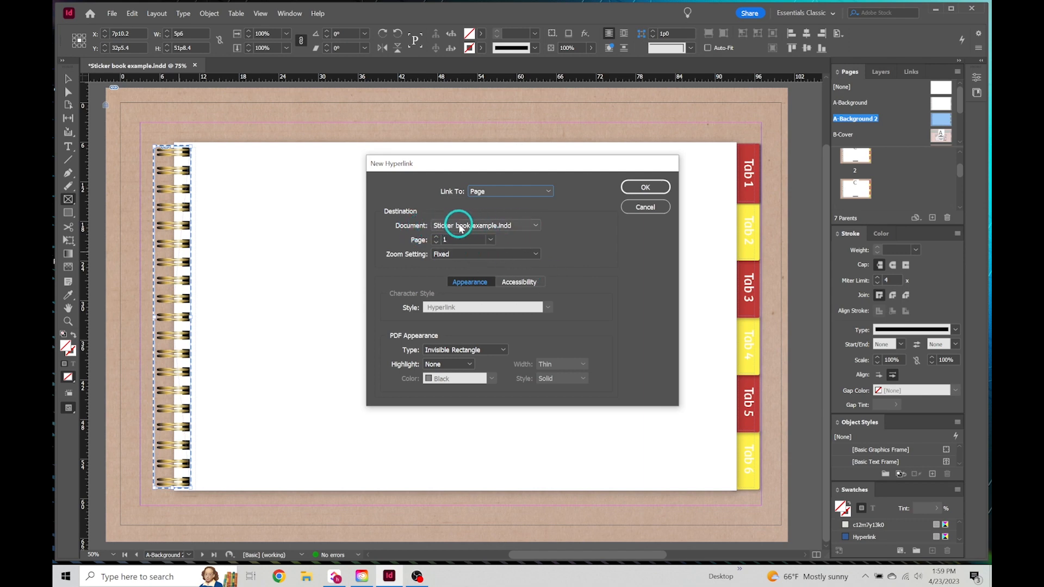
click(528, 227)
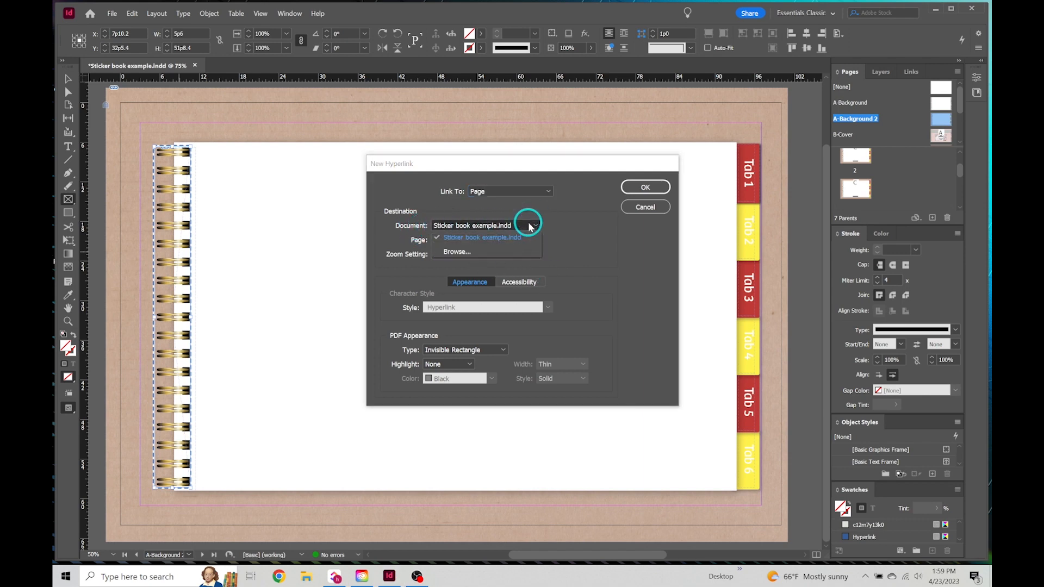
click(535, 224)
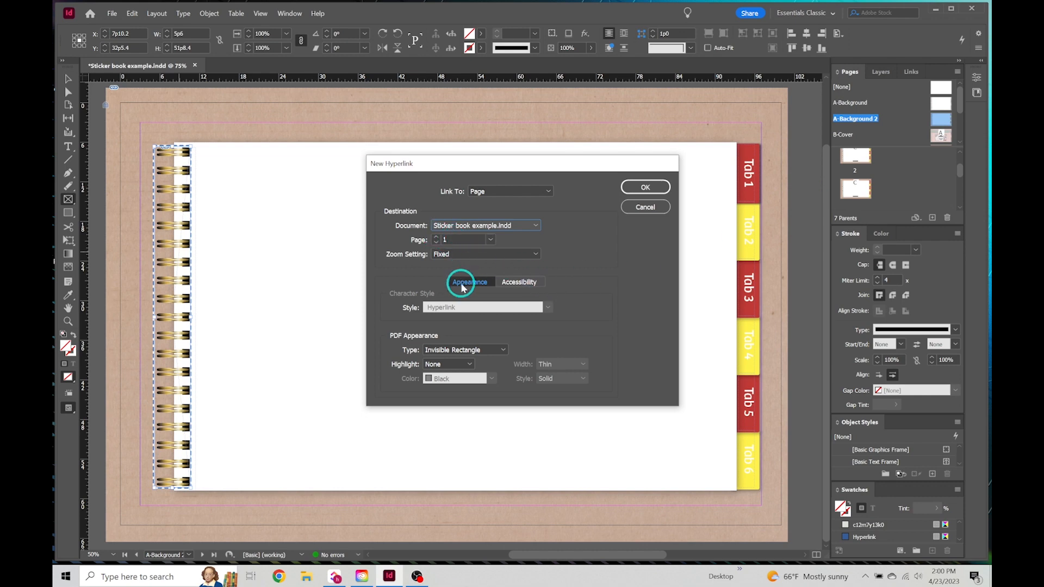
click(461, 253)
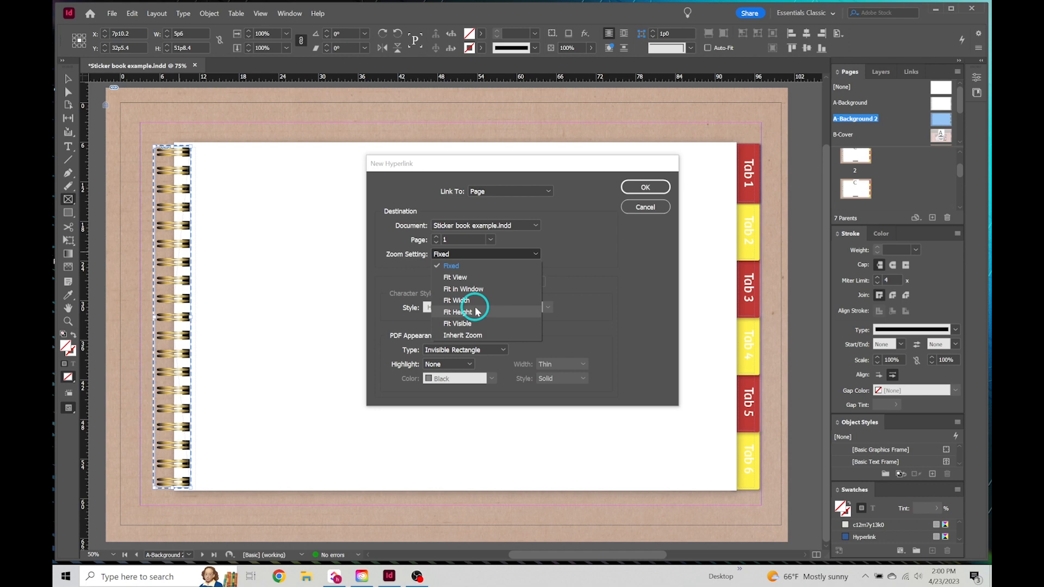
click(579, 255)
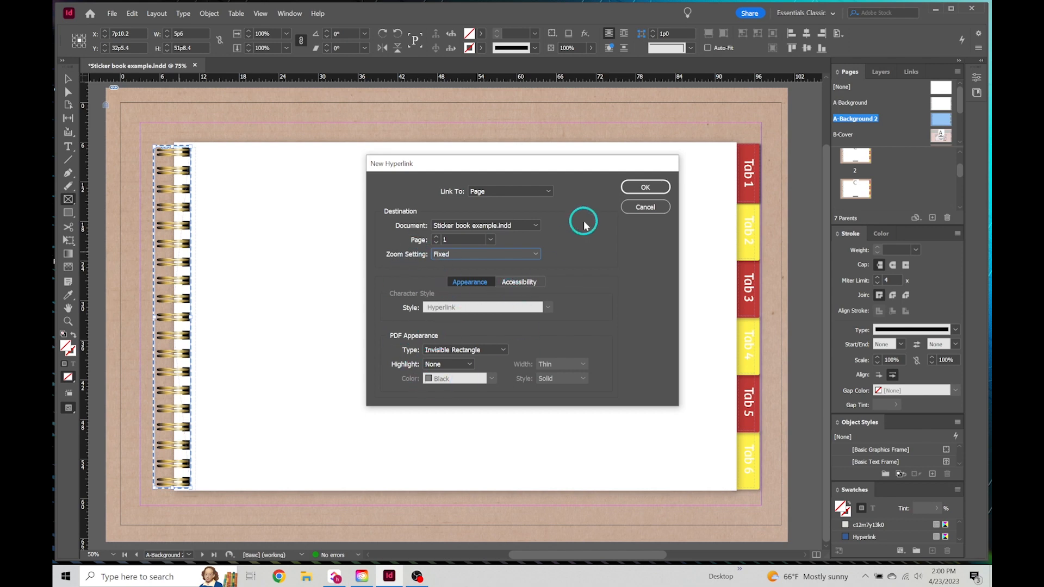
click(631, 188)
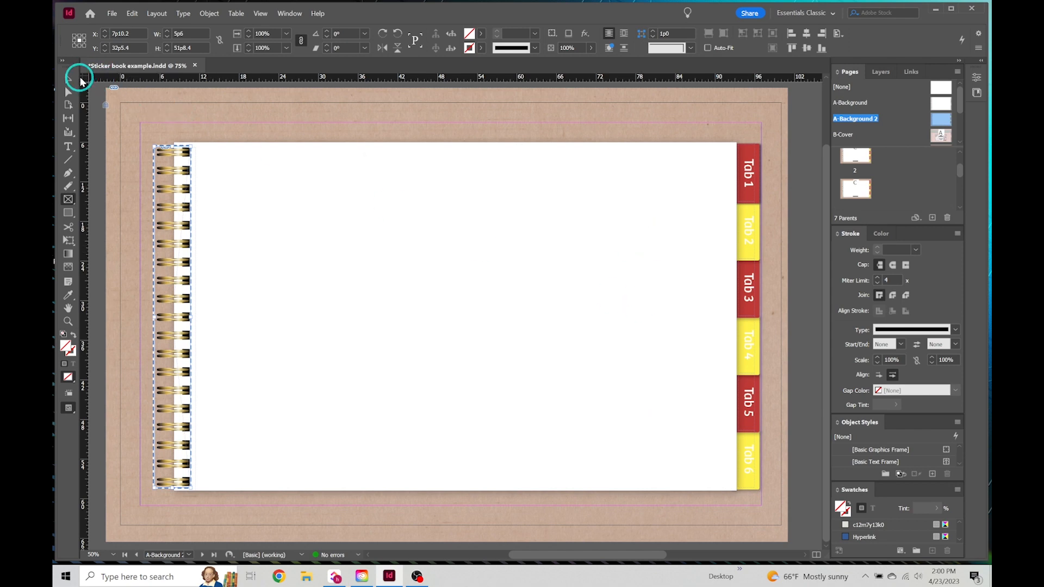
click(262, 127)
click(184, 154)
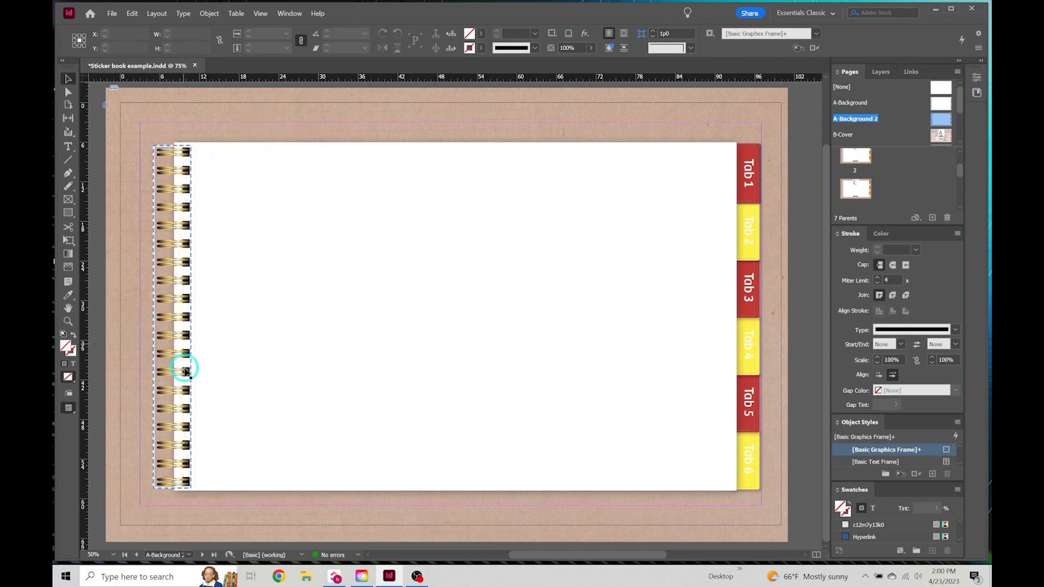
click(759, 153)
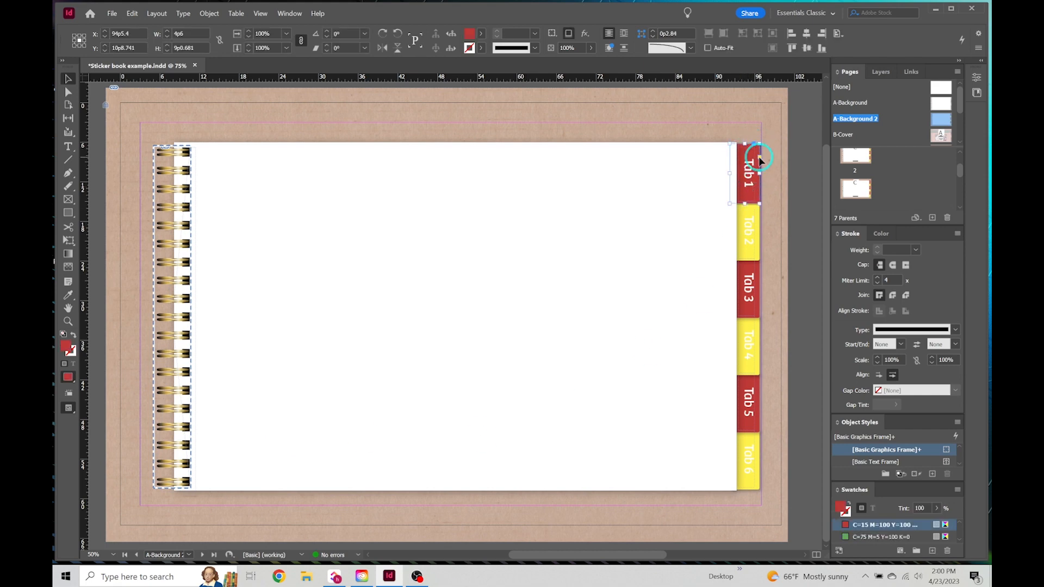
right_click(756, 151)
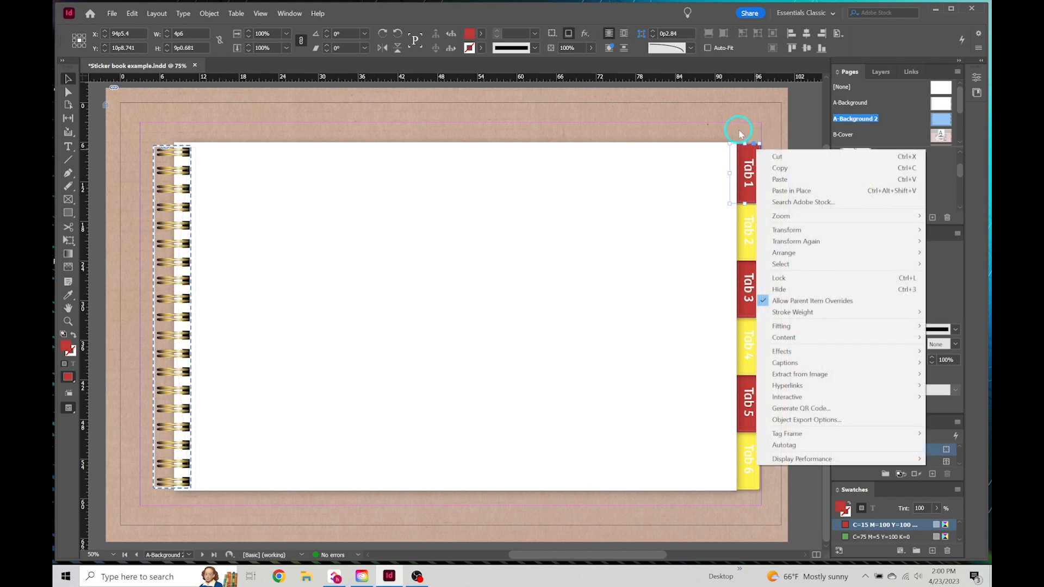
click(743, 135)
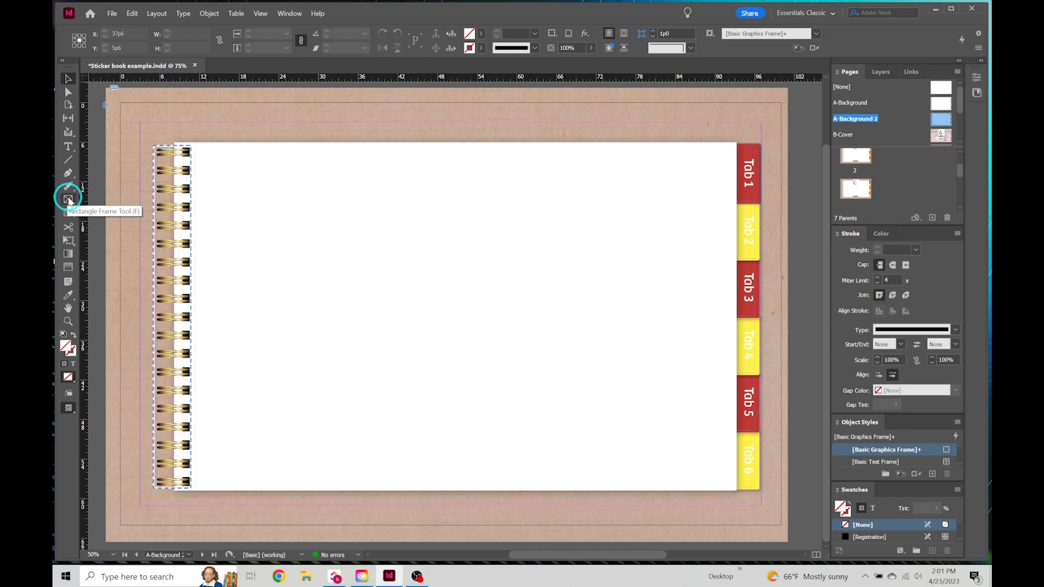
click(68, 200)
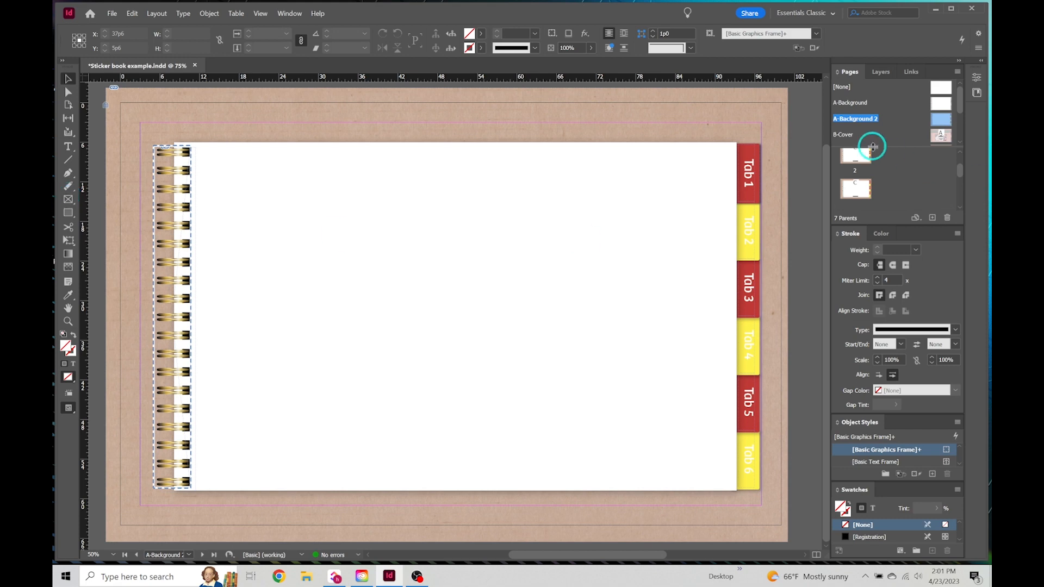
Step: Add a hyperlink to the Tab 1 shape on the A-Background 2 parent that links to page 2 with Fixed zoom
click(759, 157)
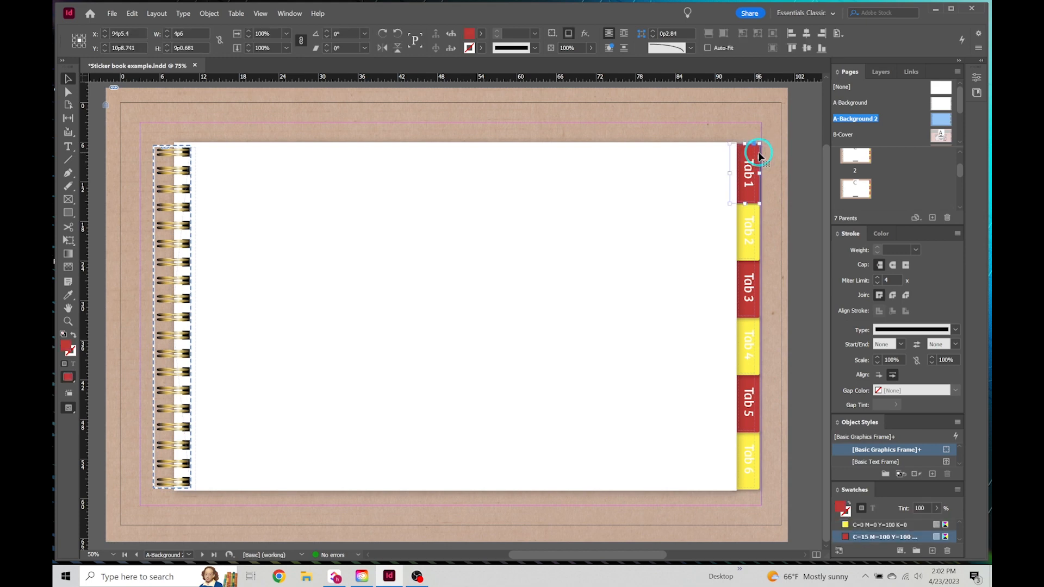
right_click(760, 156)
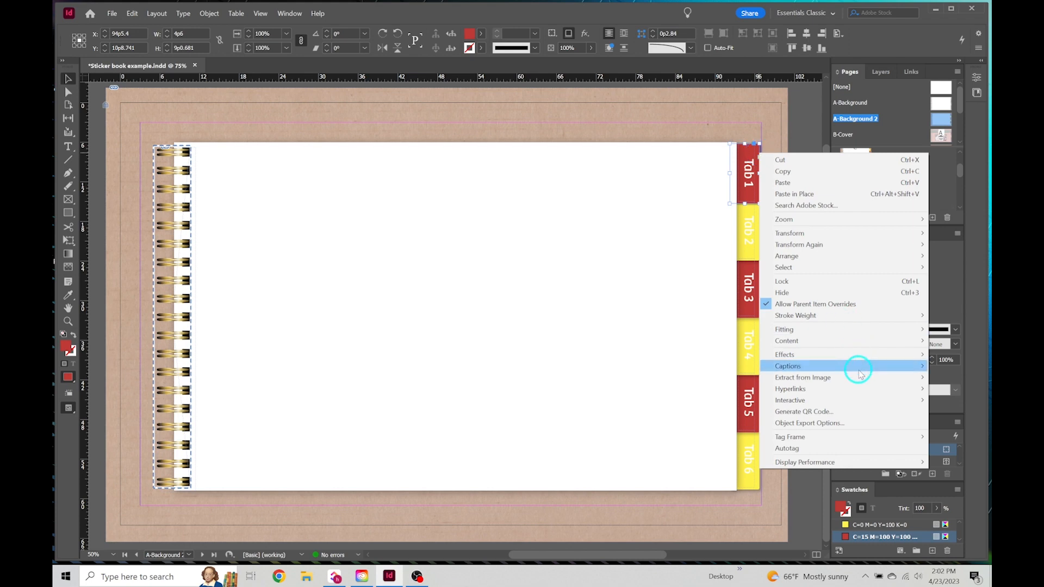
mouse_move(861, 390)
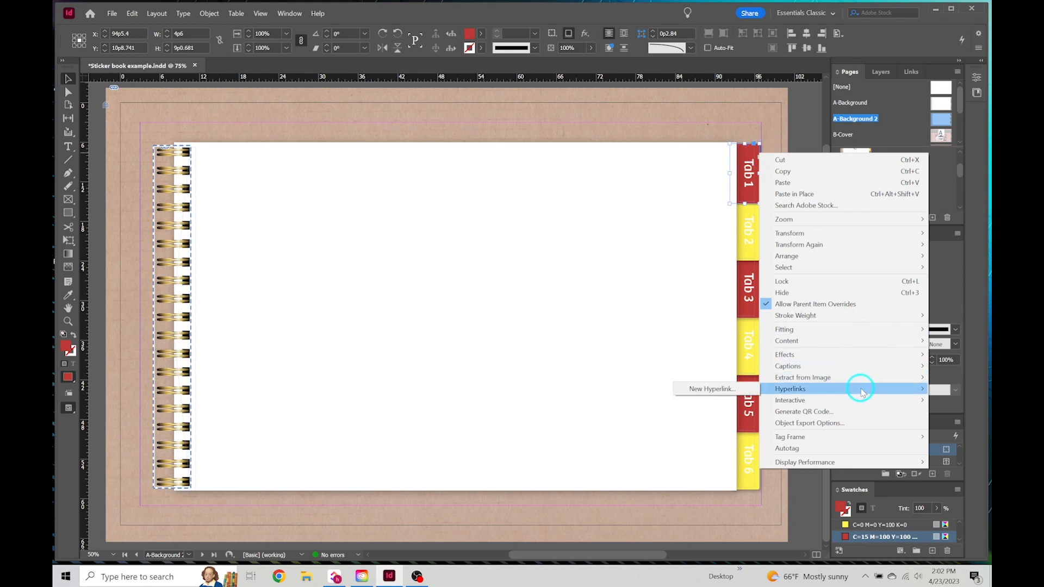
click(748, 393)
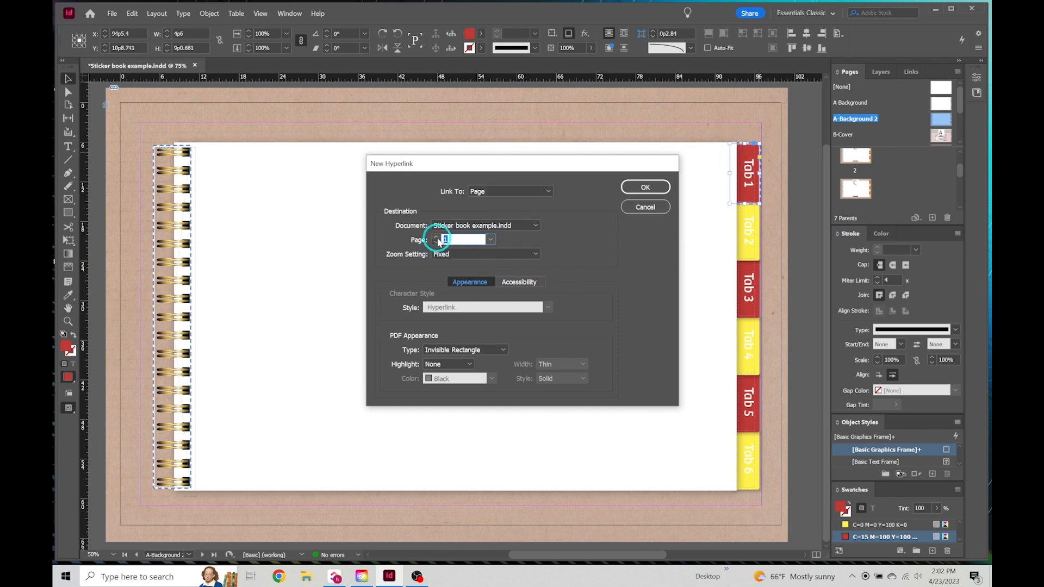
text(2)
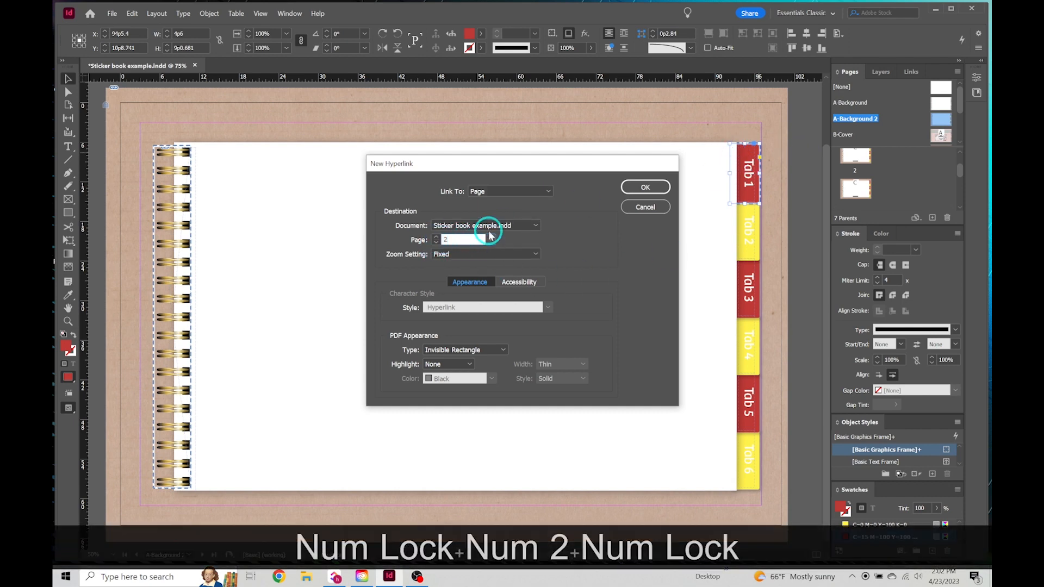
click(645, 186)
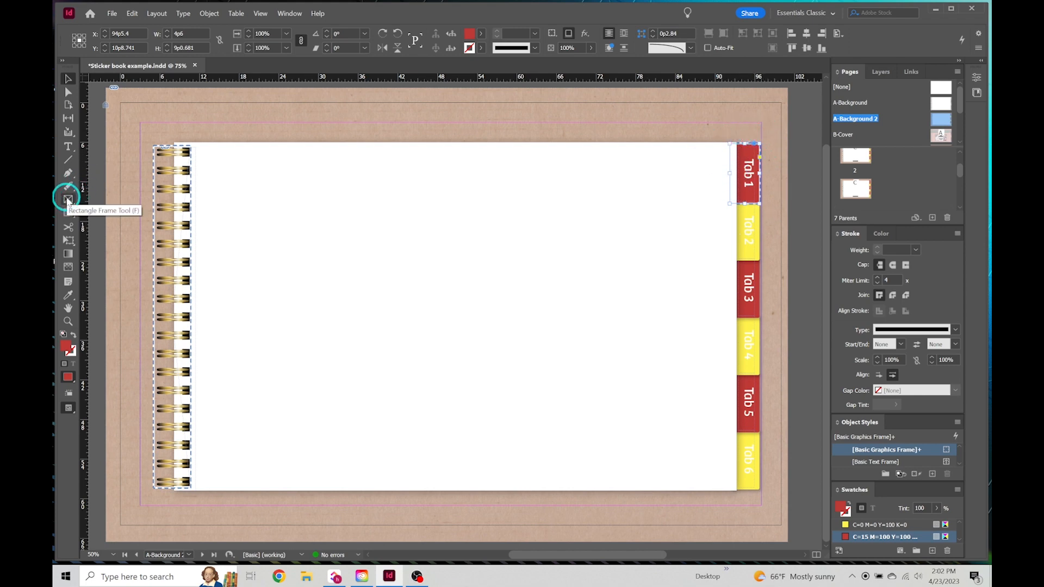
click(639, 131)
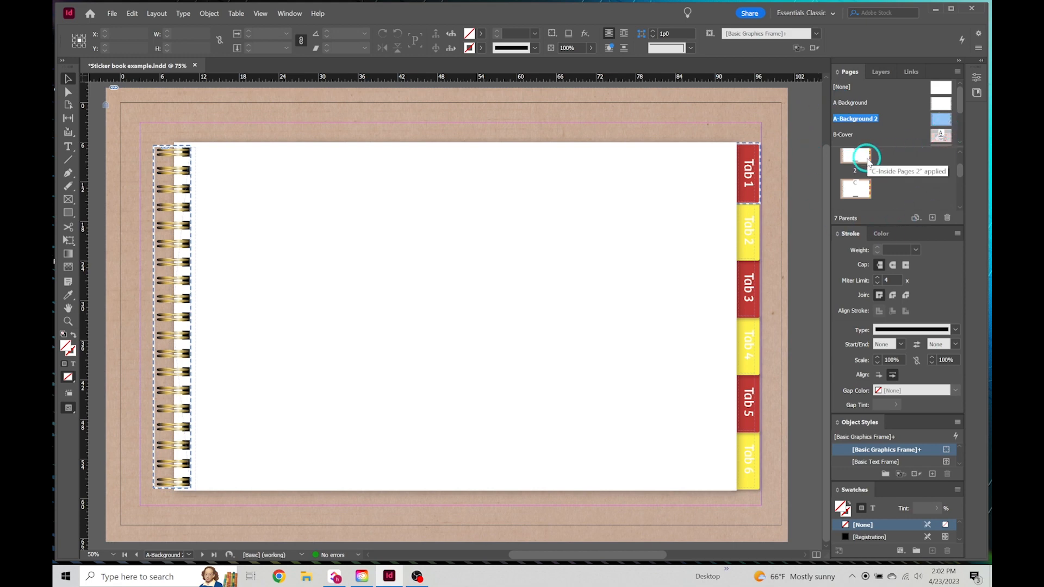
Step: Look through the cover and inside pages to check which of them carry the spiral binding and Tab 1 hyperlinks
double_click(864, 159)
double_click(856, 190)
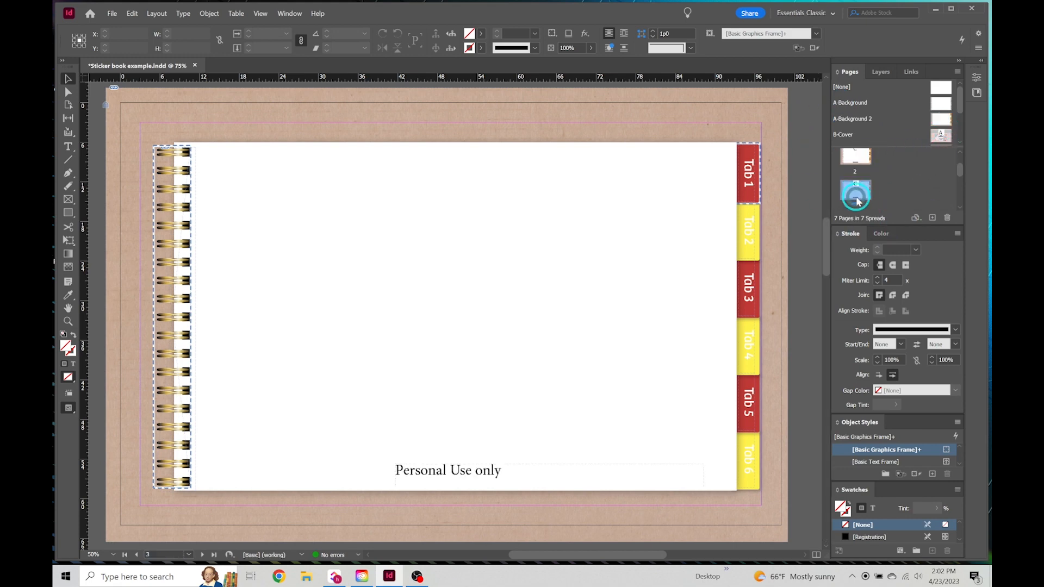
scroll(870, 170, down, 1)
double_click(860, 201)
scroll(854, 178, up, 3)
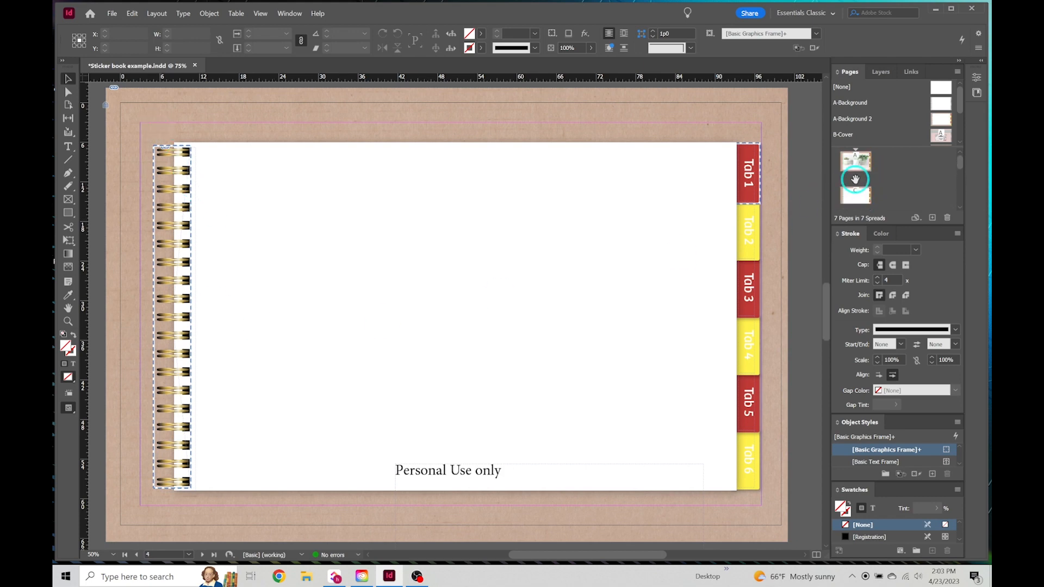
double_click(855, 180)
scroll(871, 196, down, 1)
double_click(858, 195)
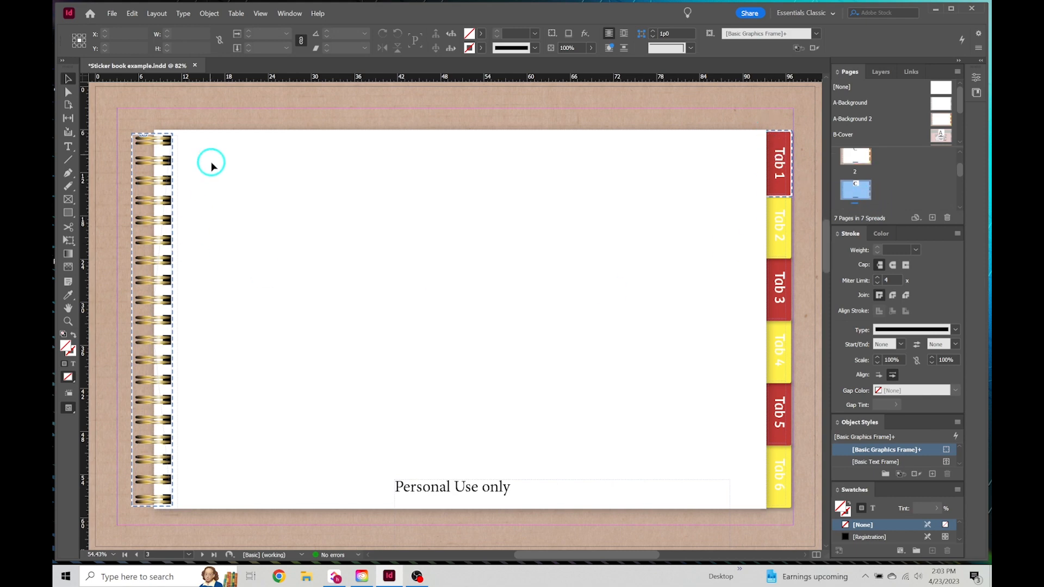
scroll(845, 198, down, 1)
double_click(855, 192)
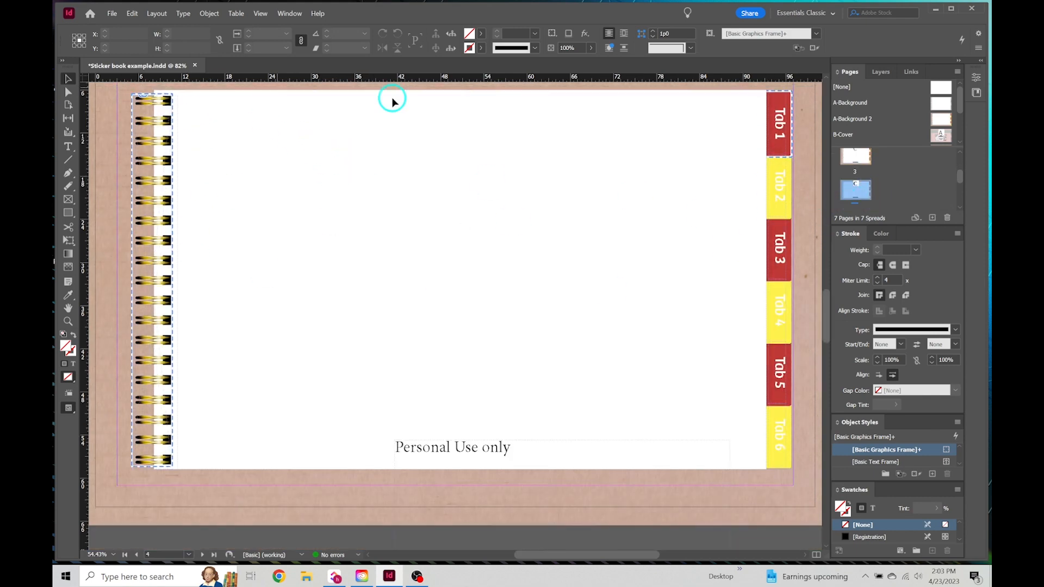
scroll(741, 256, up, 4)
scroll(715, 203, down, 3)
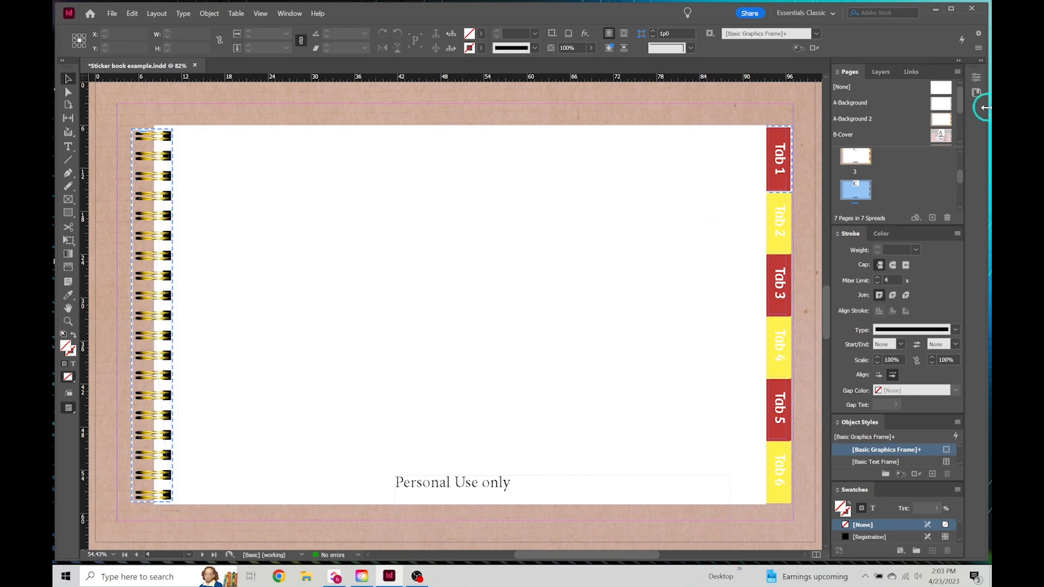
Step: Return to the A-Background 2 parent and check the destination settings of the Tab 1 hyperlink
double_click(941, 103)
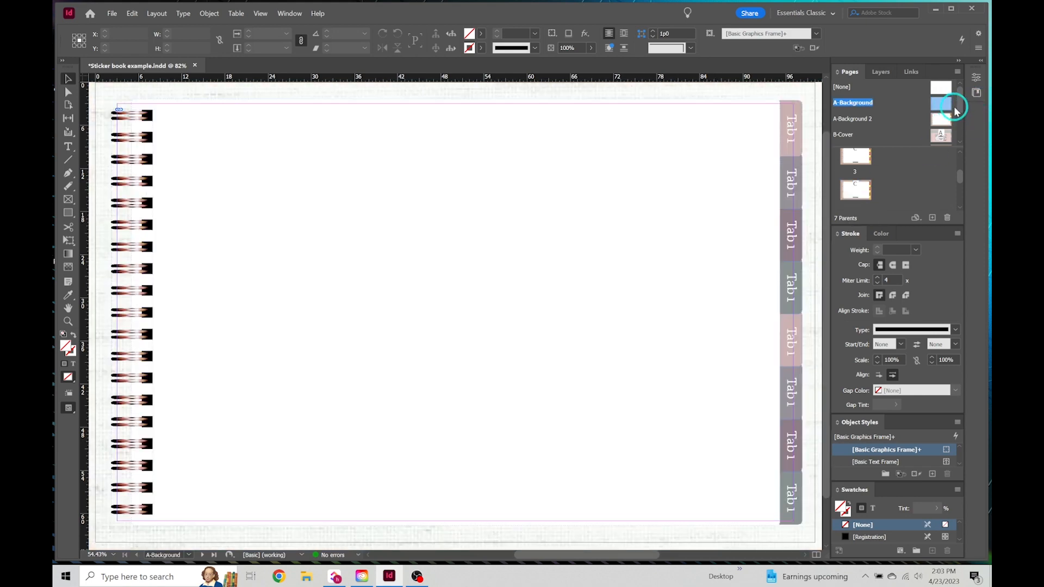
double_click(941, 118)
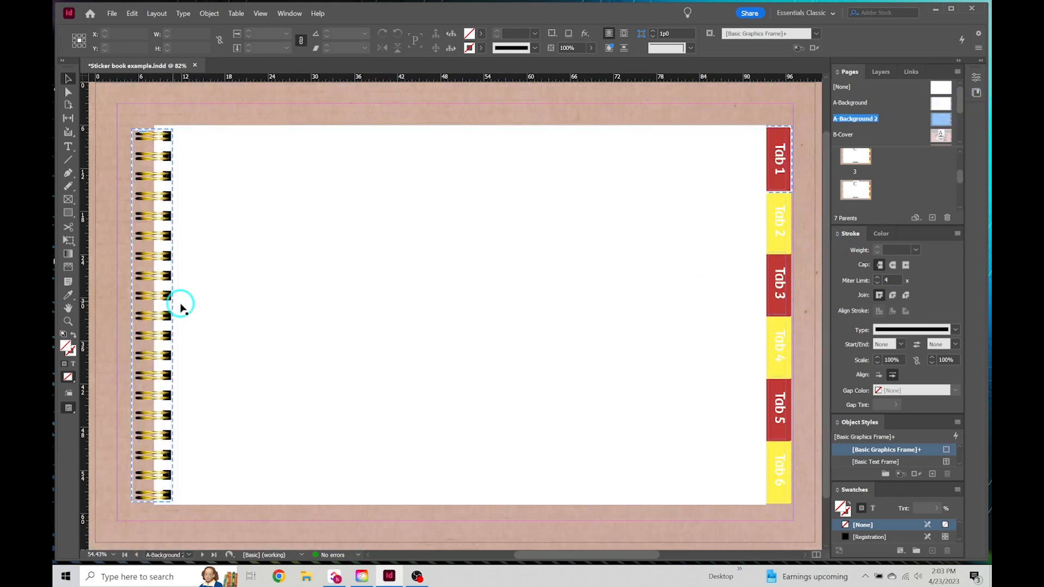
click(791, 140)
right_click(792, 179)
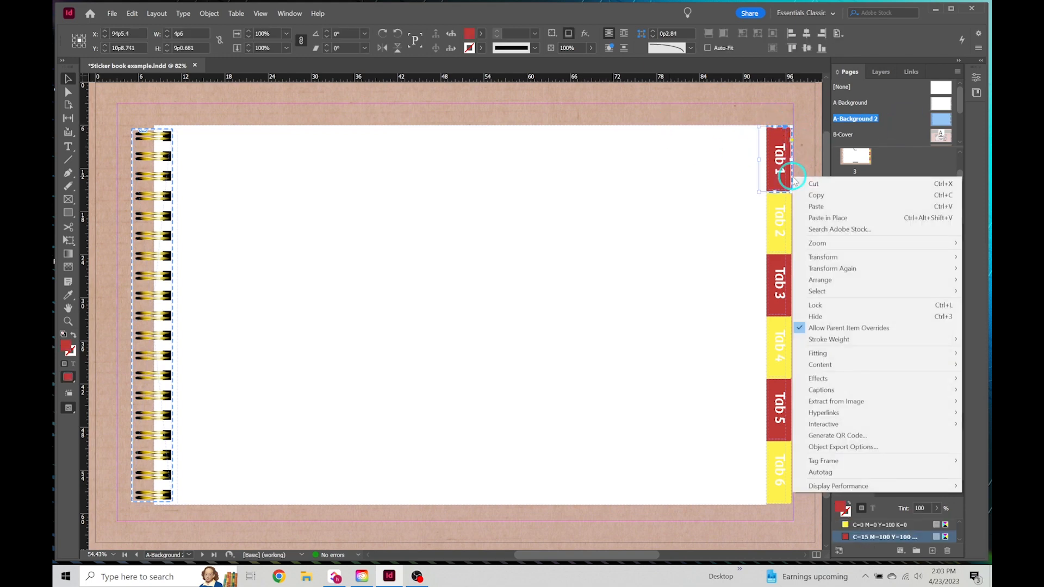
mouse_move(844, 418)
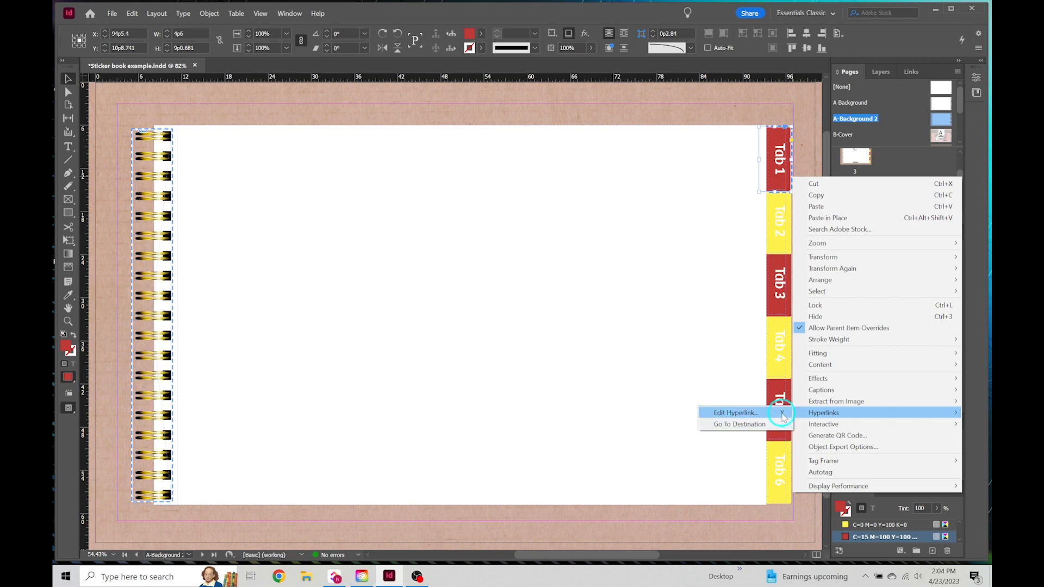
click(737, 413)
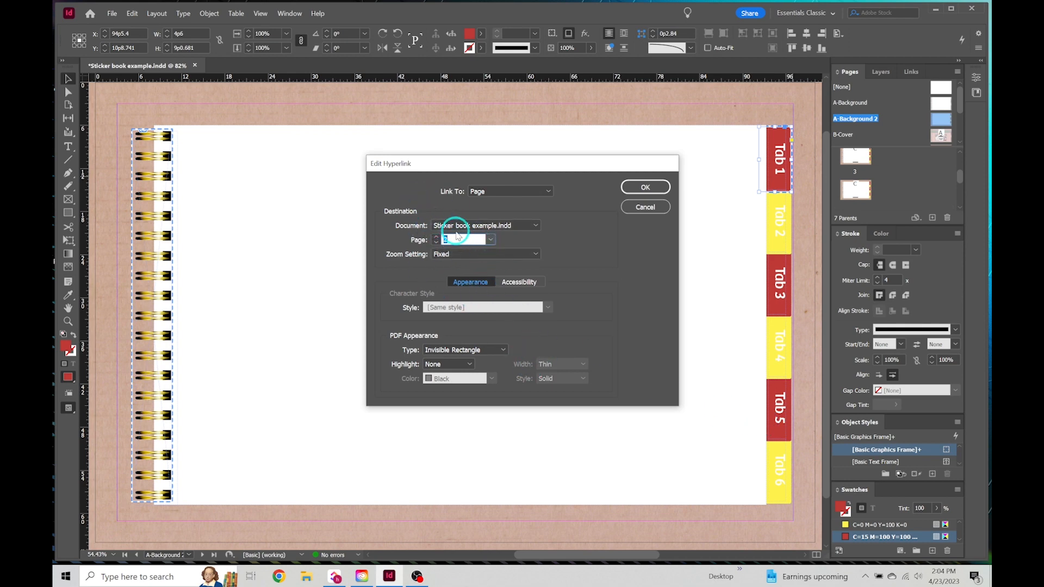
click(637, 191)
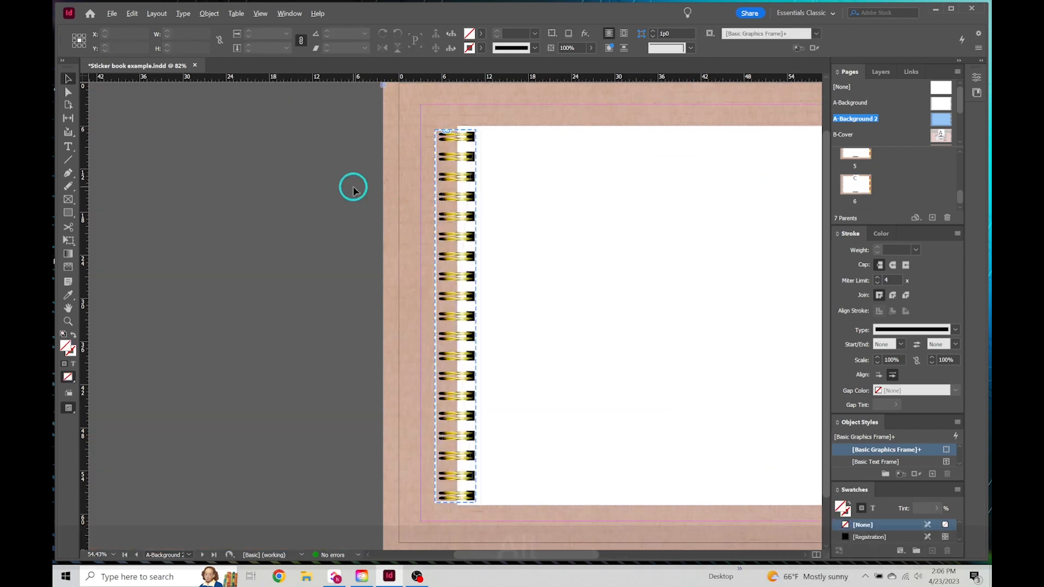
scroll(352, 191, down, 2)
drag(508, 166, 347, 165)
scroll(402, 182, up, 1)
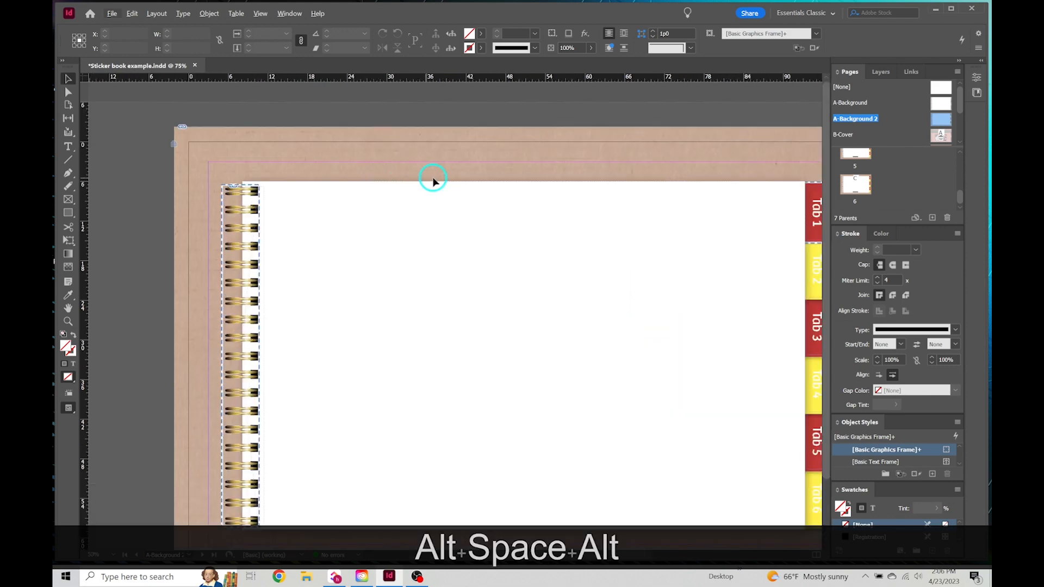
drag(464, 172, 397, 128)
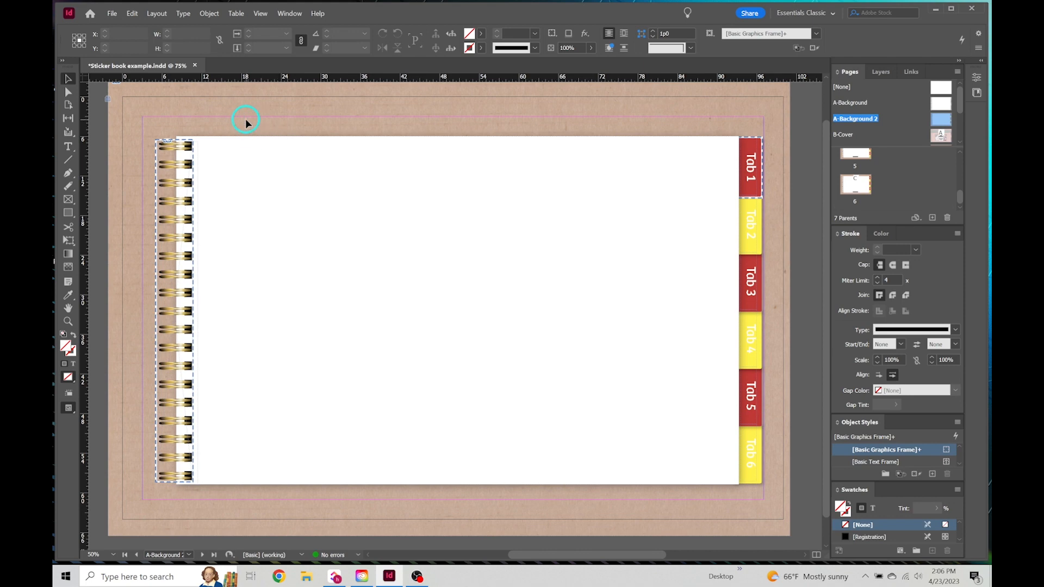
Step: Save an export of the sticker book to the Desktop as Sticker book example in Adobe PDF (Interactive) format
click(111, 14)
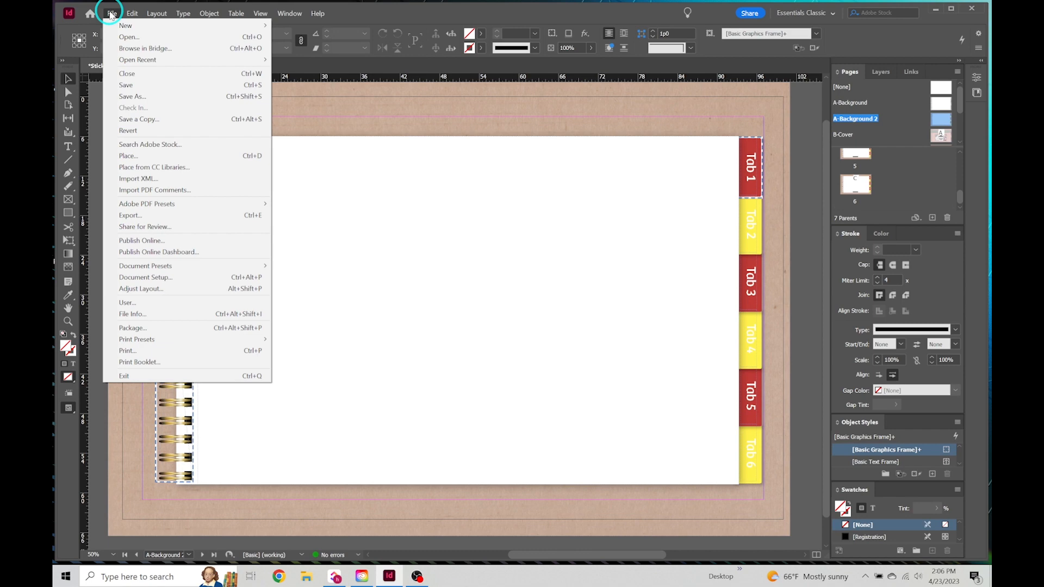
click(173, 216)
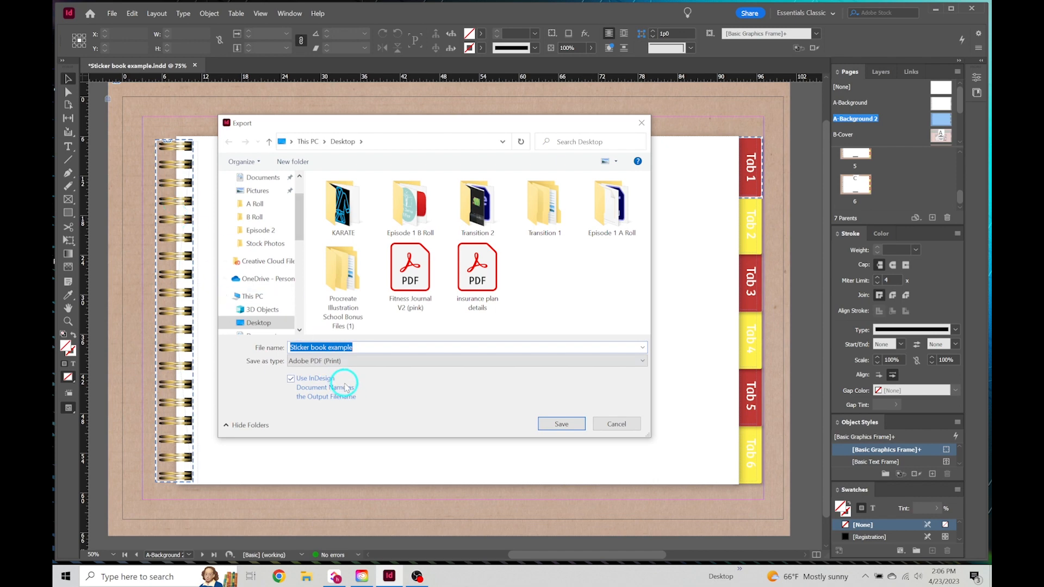
click(381, 361)
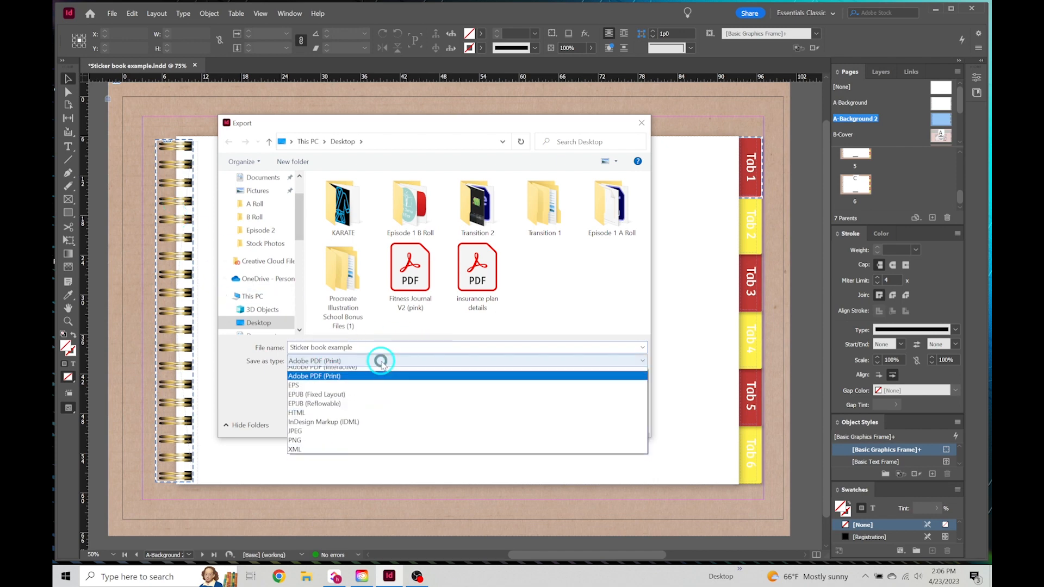
click(351, 374)
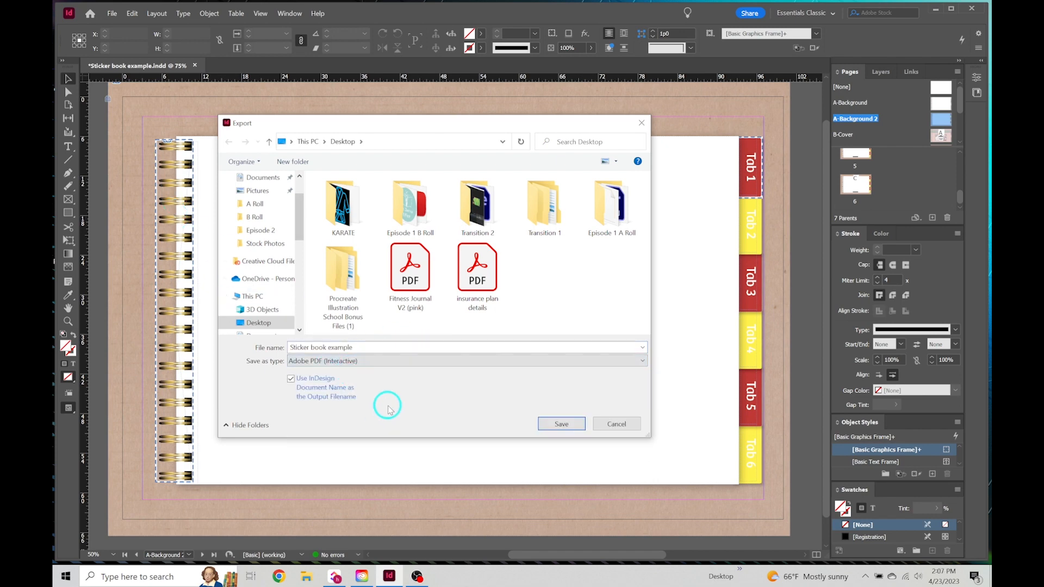
click(367, 361)
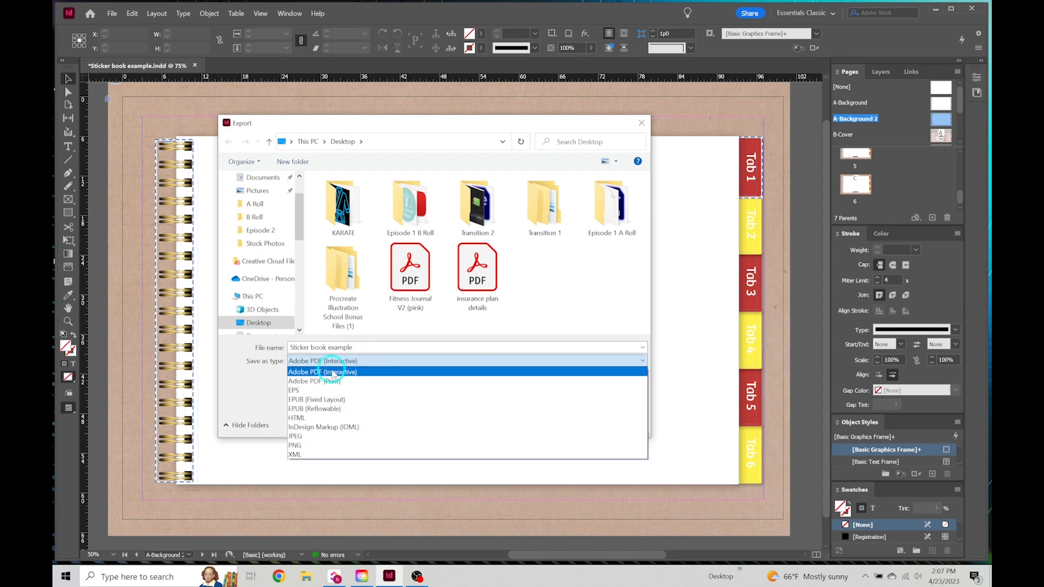
click(382, 374)
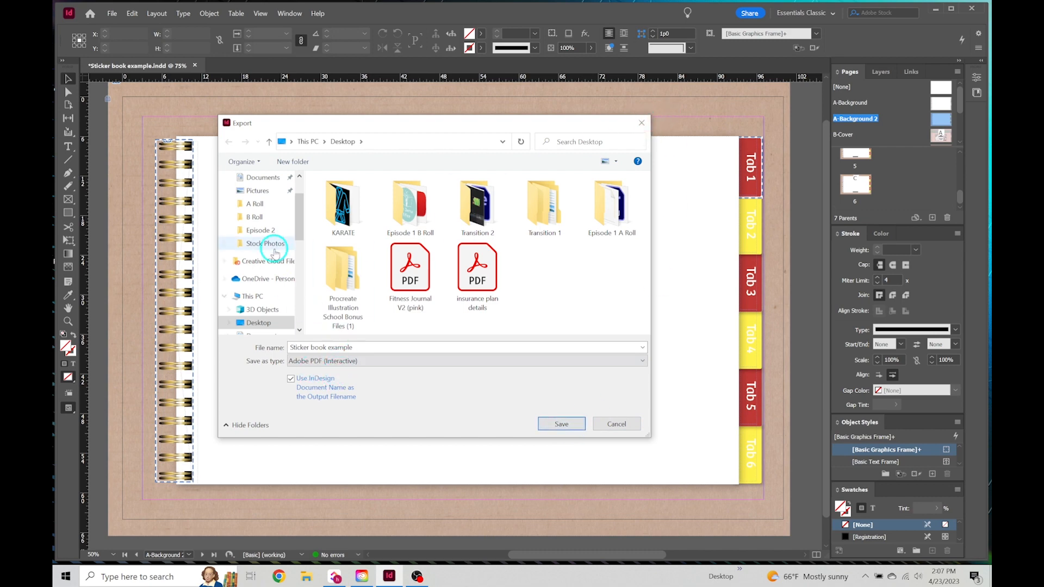
scroll(269, 228, up, 2)
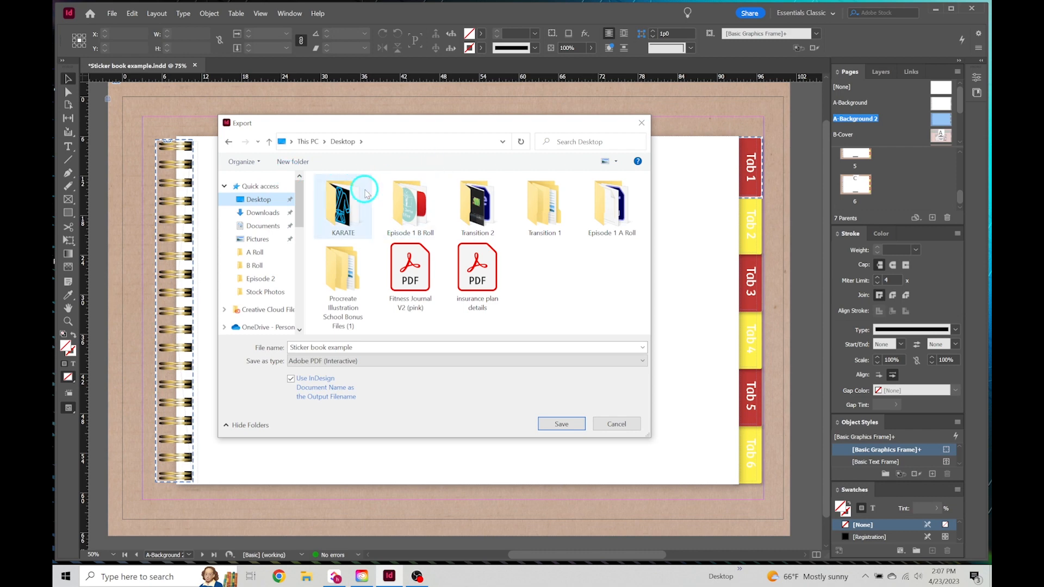
click(546, 425)
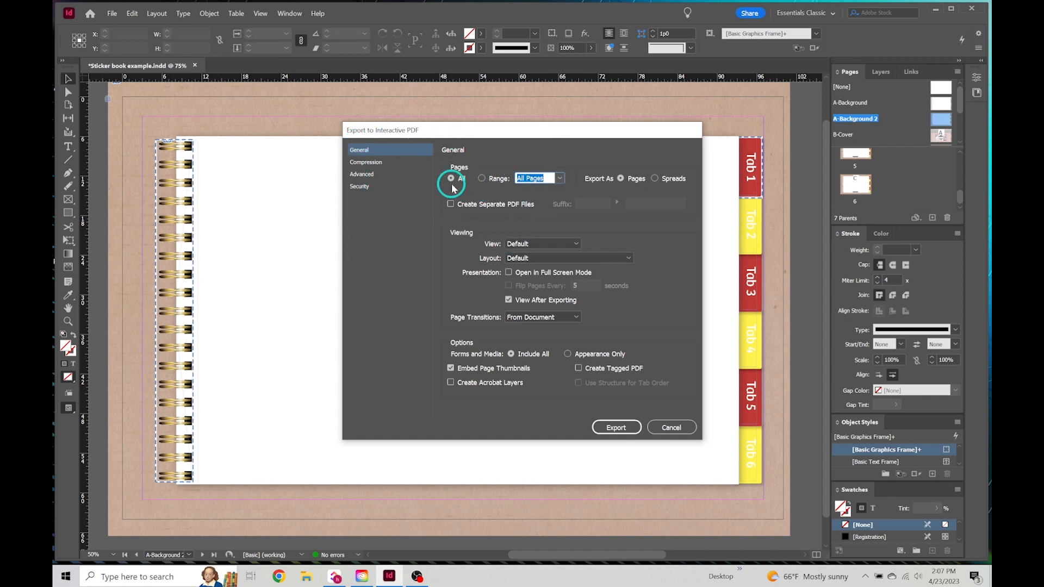
Step: Export all of the document as Pages to the interactive PDF, accepting the conversion of CMYK colors to RGB
click(623, 182)
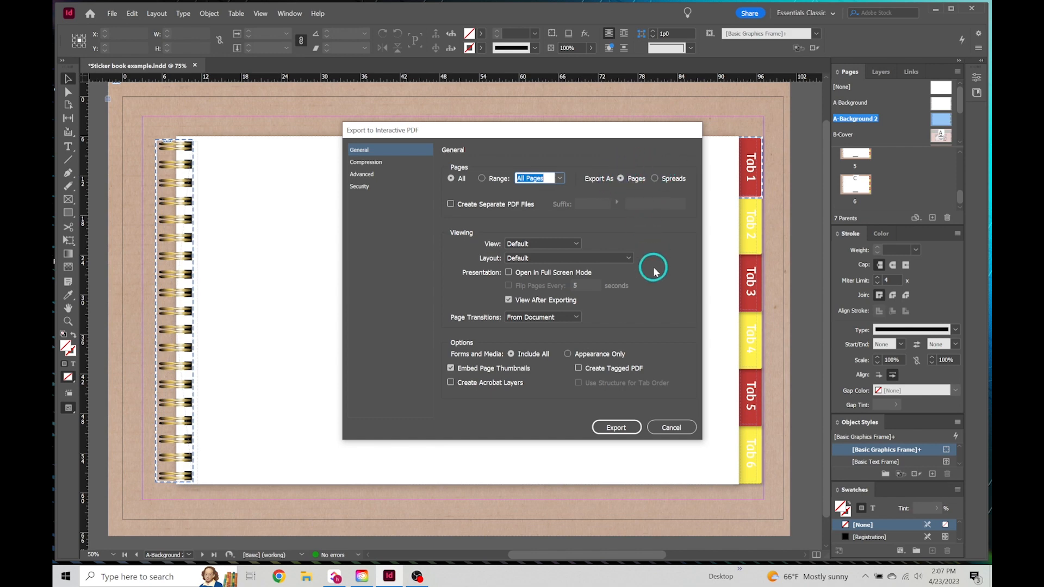
click(625, 433)
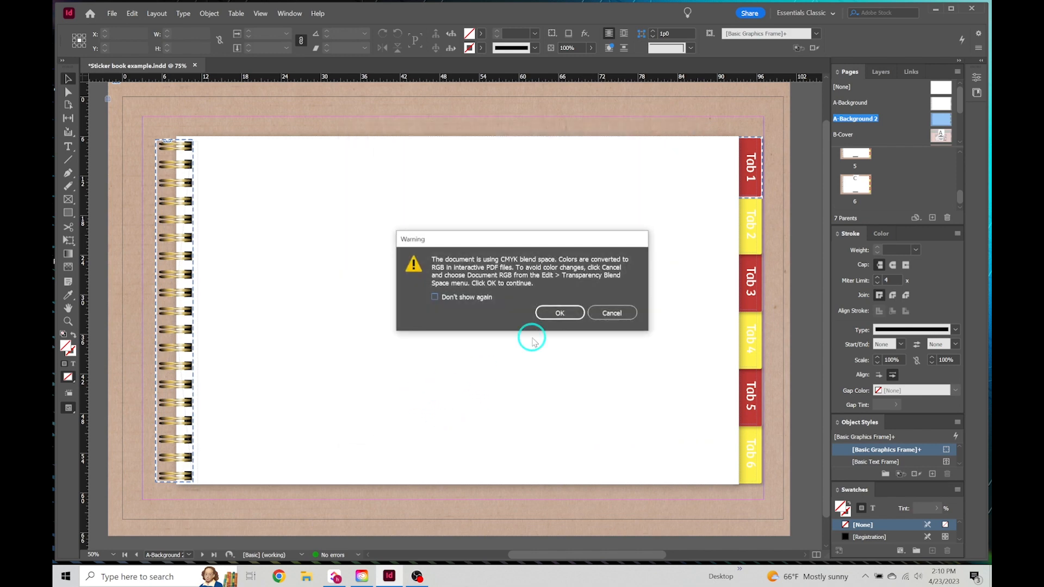
click(558, 310)
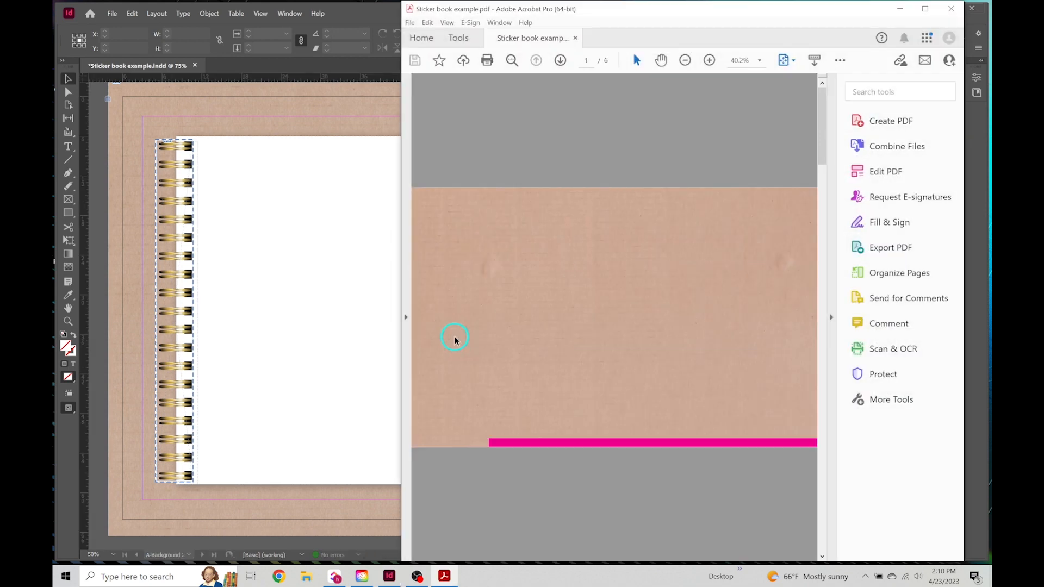
Step: Look through the exported Sticker book example.pdf at full window size in Acrobat, and close it to return to InDesign
click(925, 9)
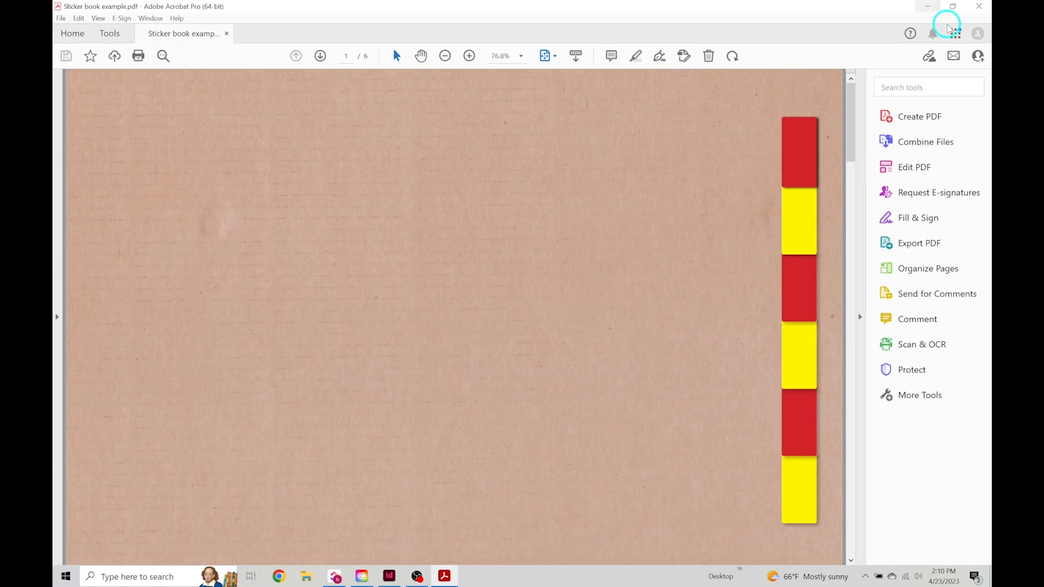
scroll(500, 252, down, 10)
scroll(501, 251, up, 10)
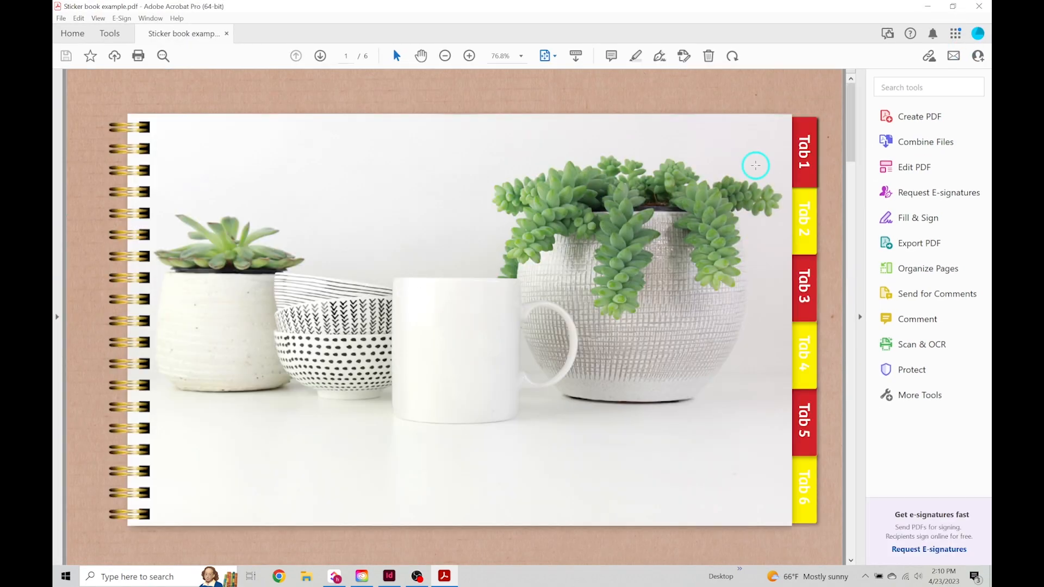
scroll(407, 389, down, 10)
scroll(396, 363, up, 10)
click(977, 8)
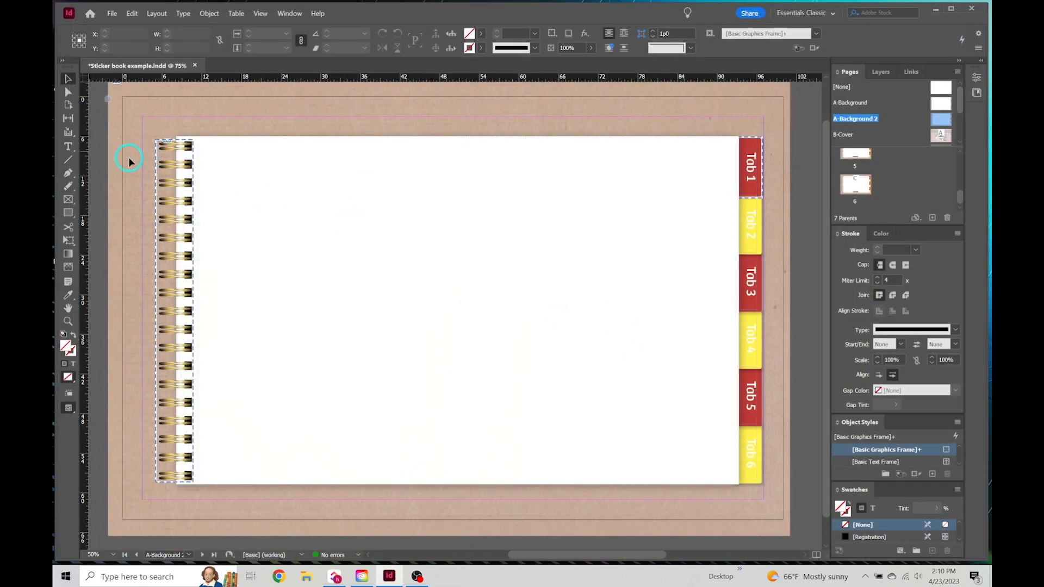
scroll(134, 170, up, 1)
scroll(134, 170, down, 1)
scroll(595, 405, up, 1)
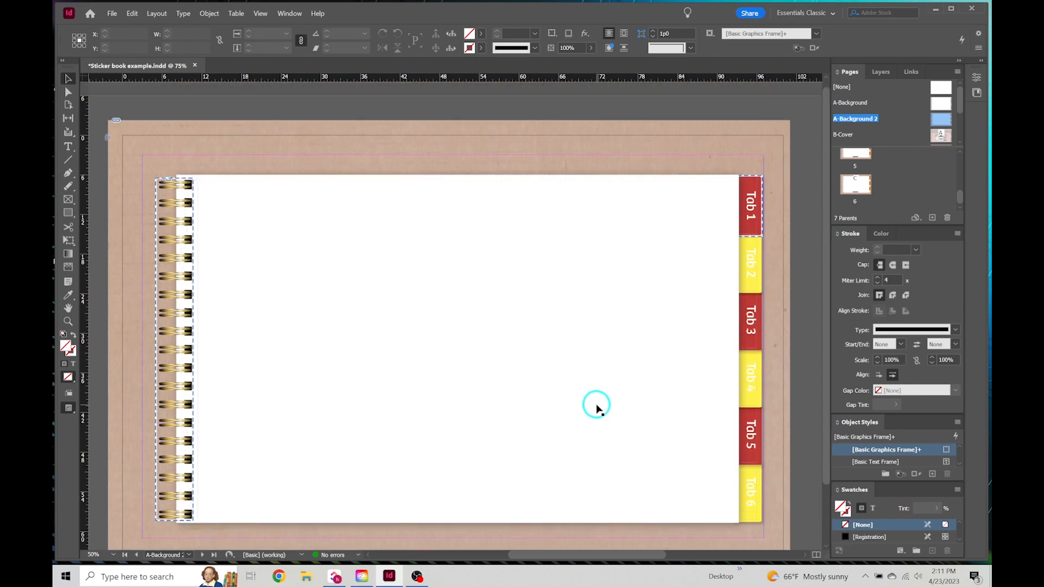
scroll(596, 408, down, 1)
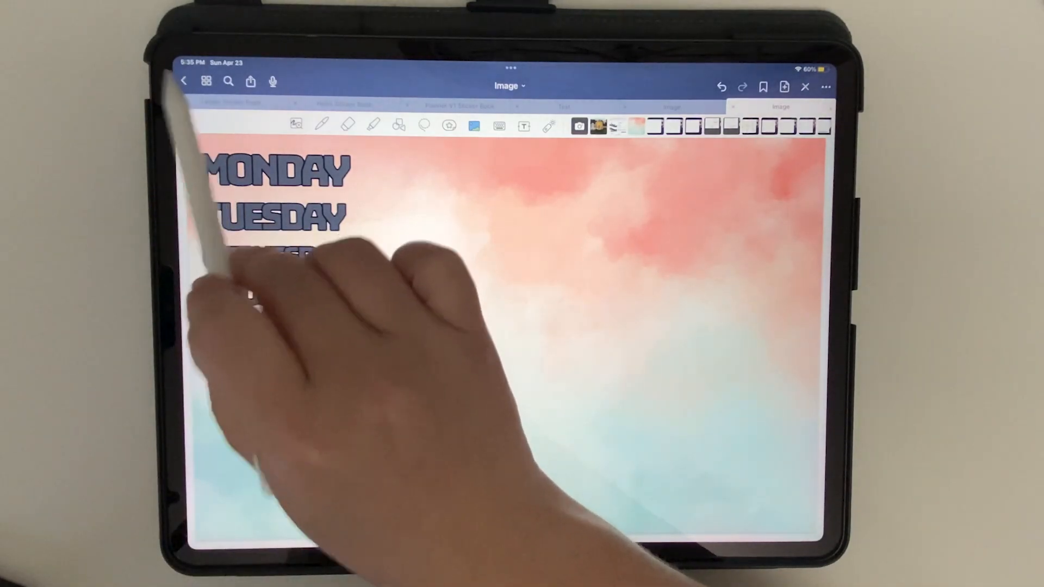
Step: In GoodNotes on the iPad, export all pages of the Image document in GoodNotes format with page background and annotation included
click(183, 80)
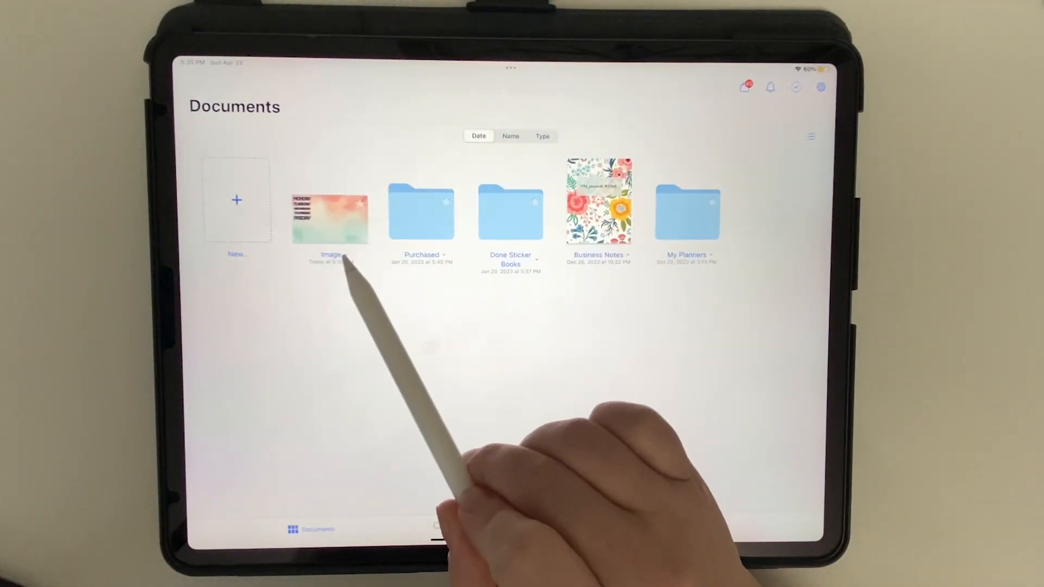
right_click(345, 256)
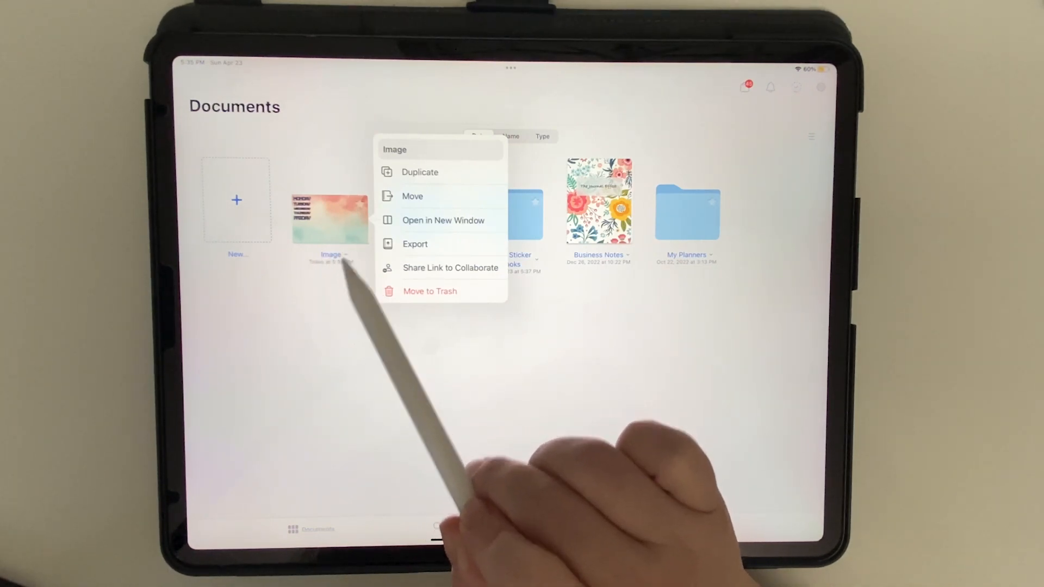
click(419, 244)
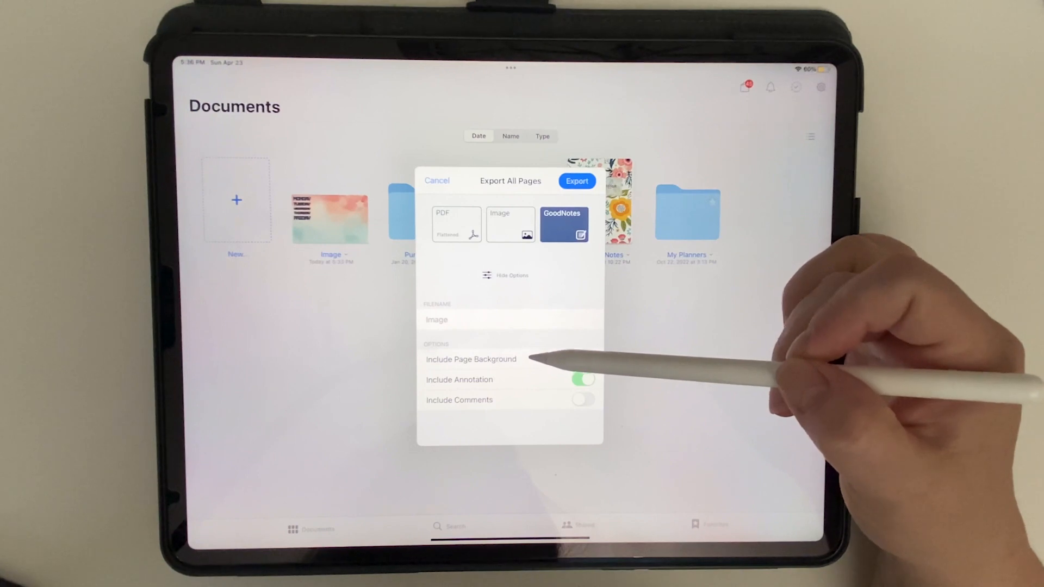
click(582, 359)
click(583, 379)
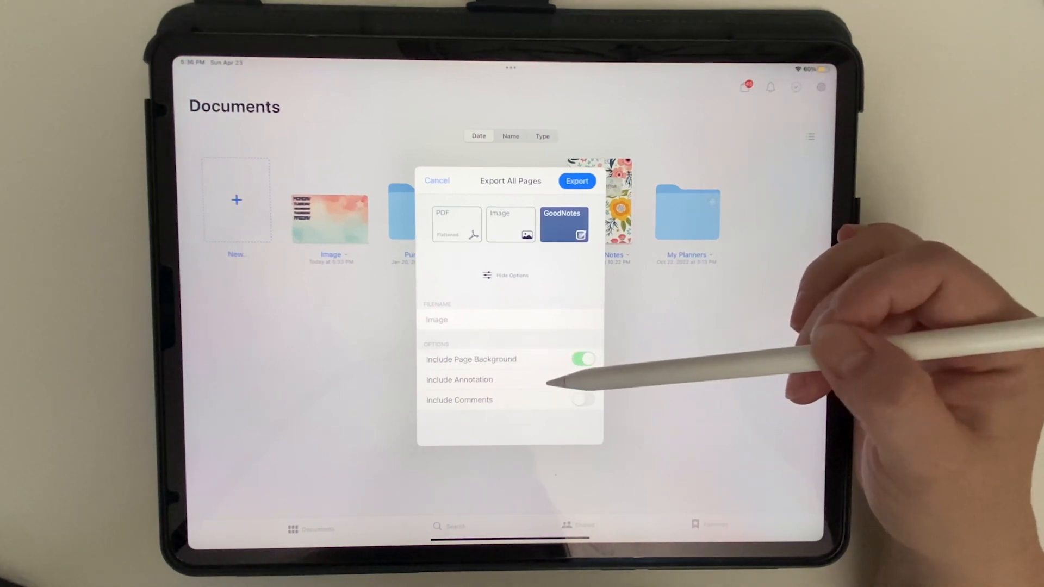
click(582, 379)
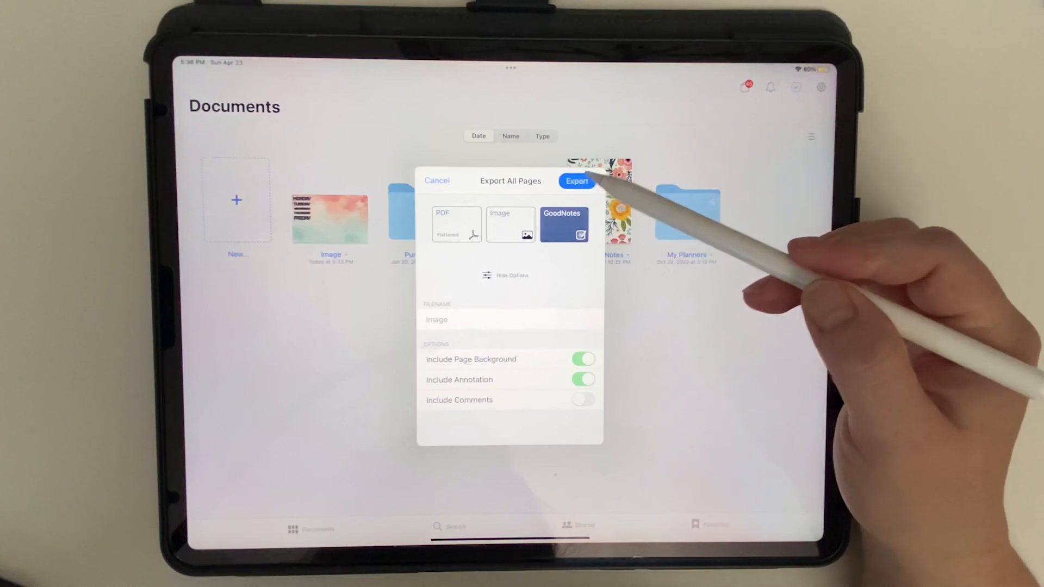
click(577, 181)
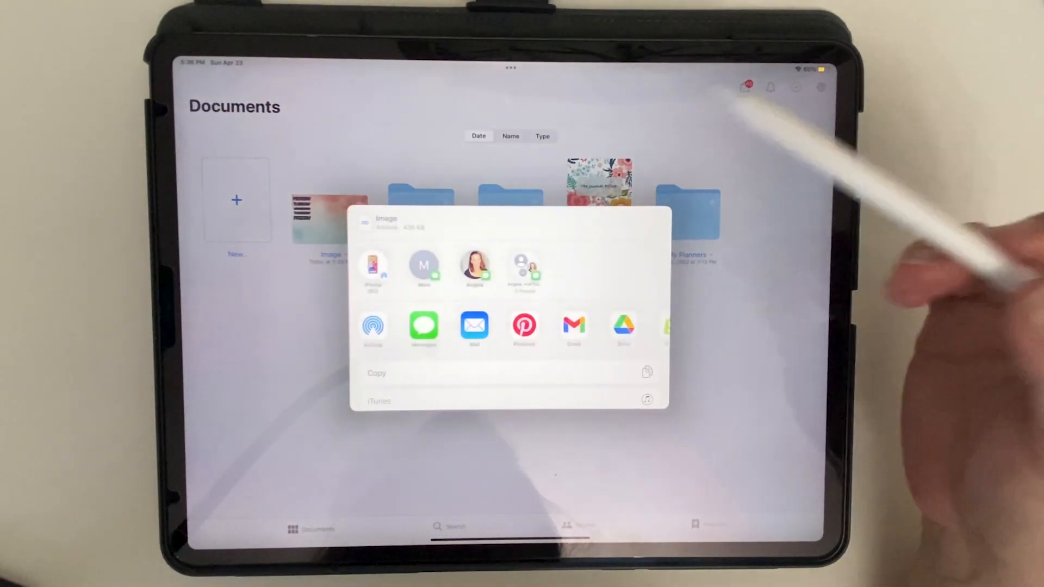
Step: Share the exported file to Google Drive and upload Image.goodnotes to My Drive
drag(611, 275, 601, 228)
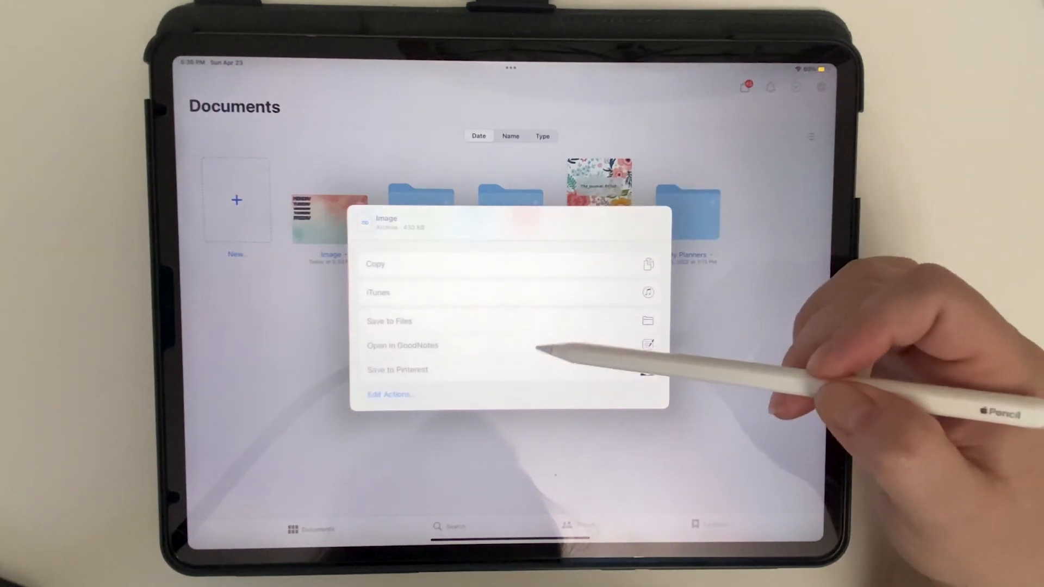
drag(571, 269, 540, 389)
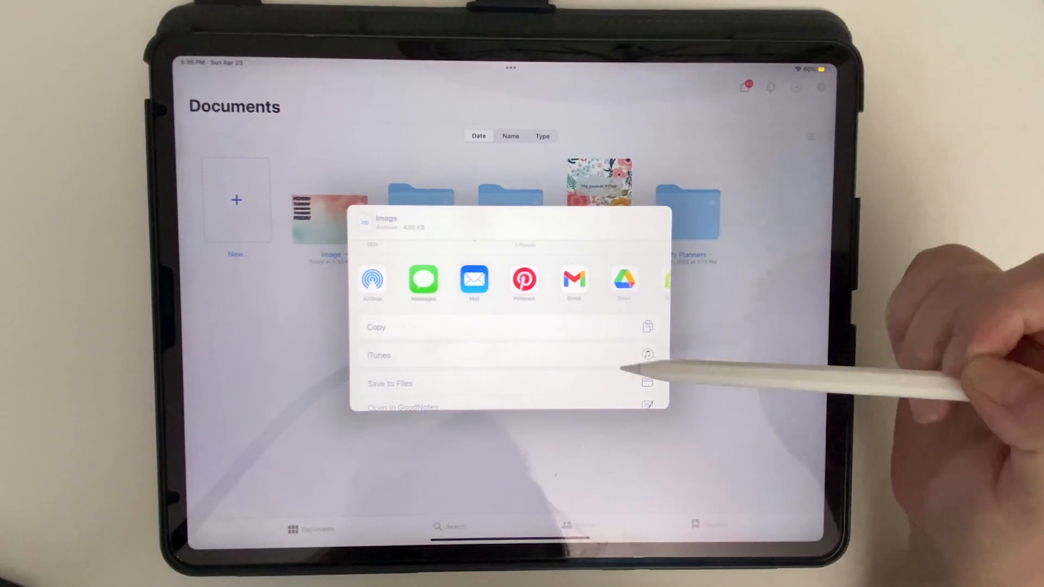
click(625, 280)
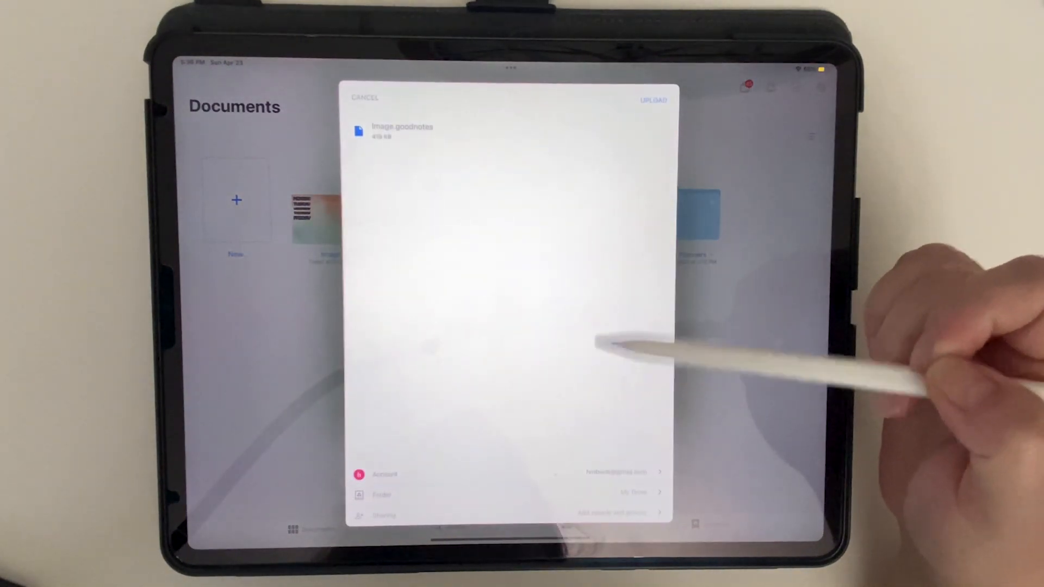
click(655, 99)
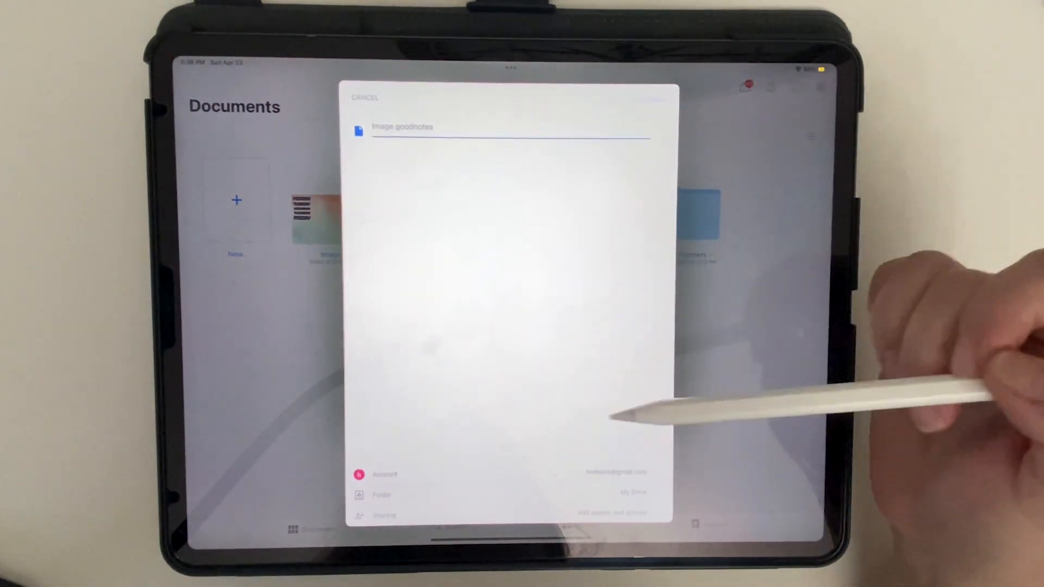